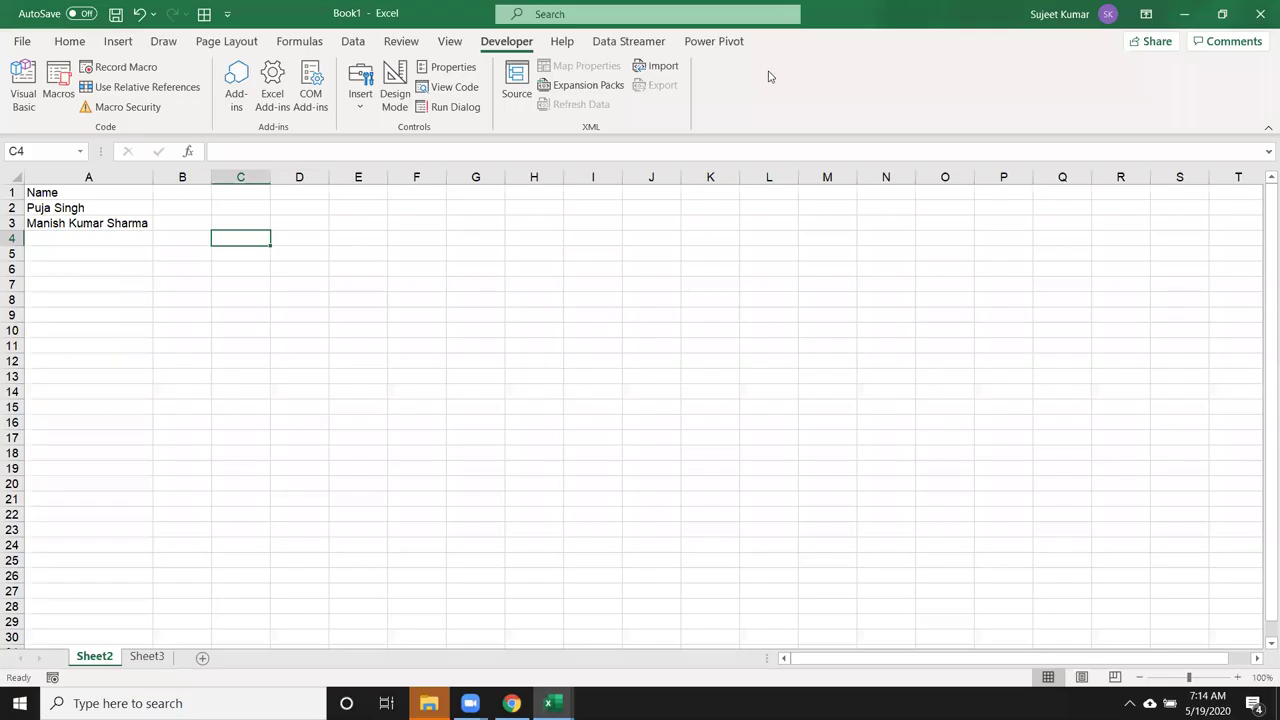
# Step: Put the headers F in B1 and L in C1
pyautogui.click(95, 223)
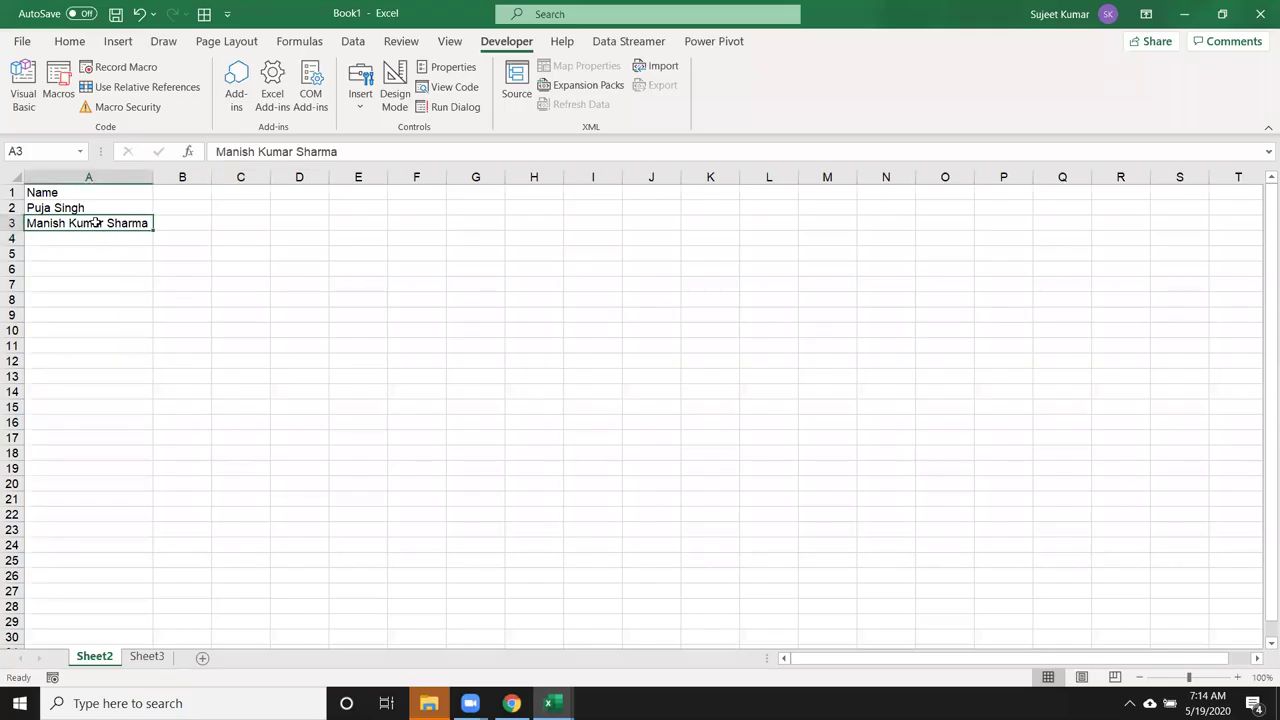
pyautogui.moveTo(90, 208); pyautogui.dragTo(97, 196)
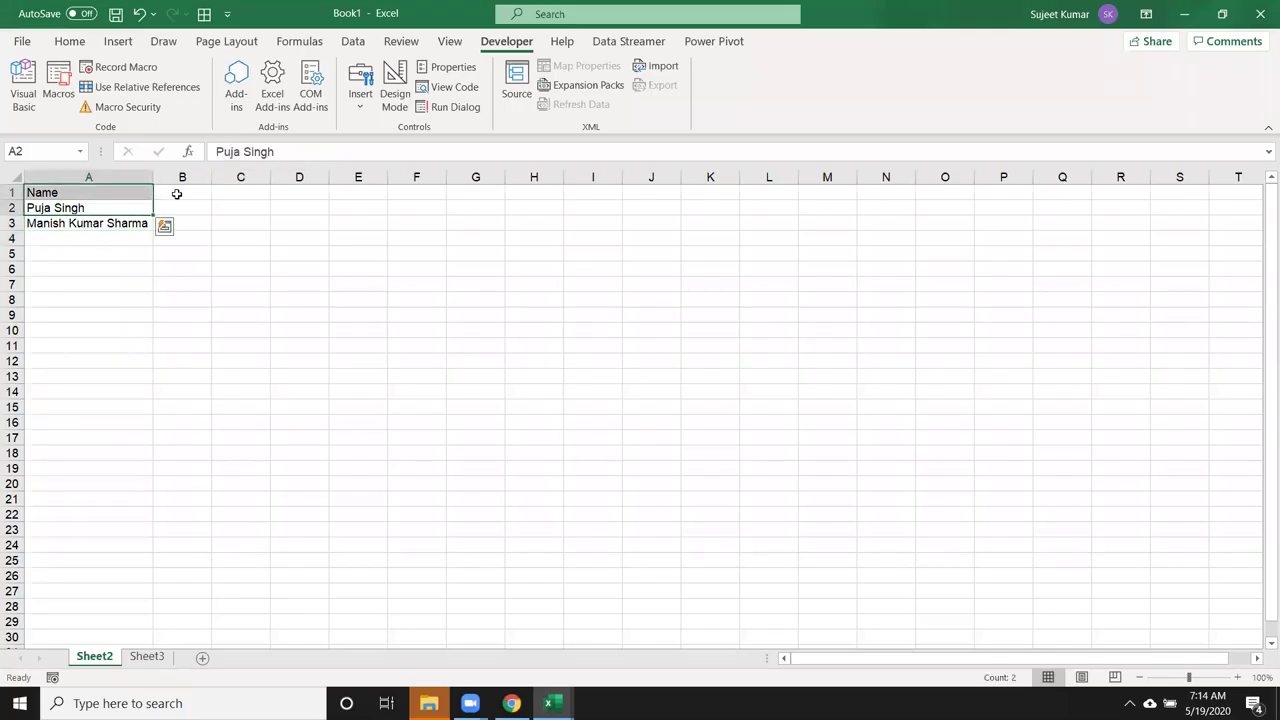
pyautogui.click(176, 194)
pyautogui.write('F')
pyautogui.press('Tab')
pyautogui.write('L')
pyautogui.press('Down')
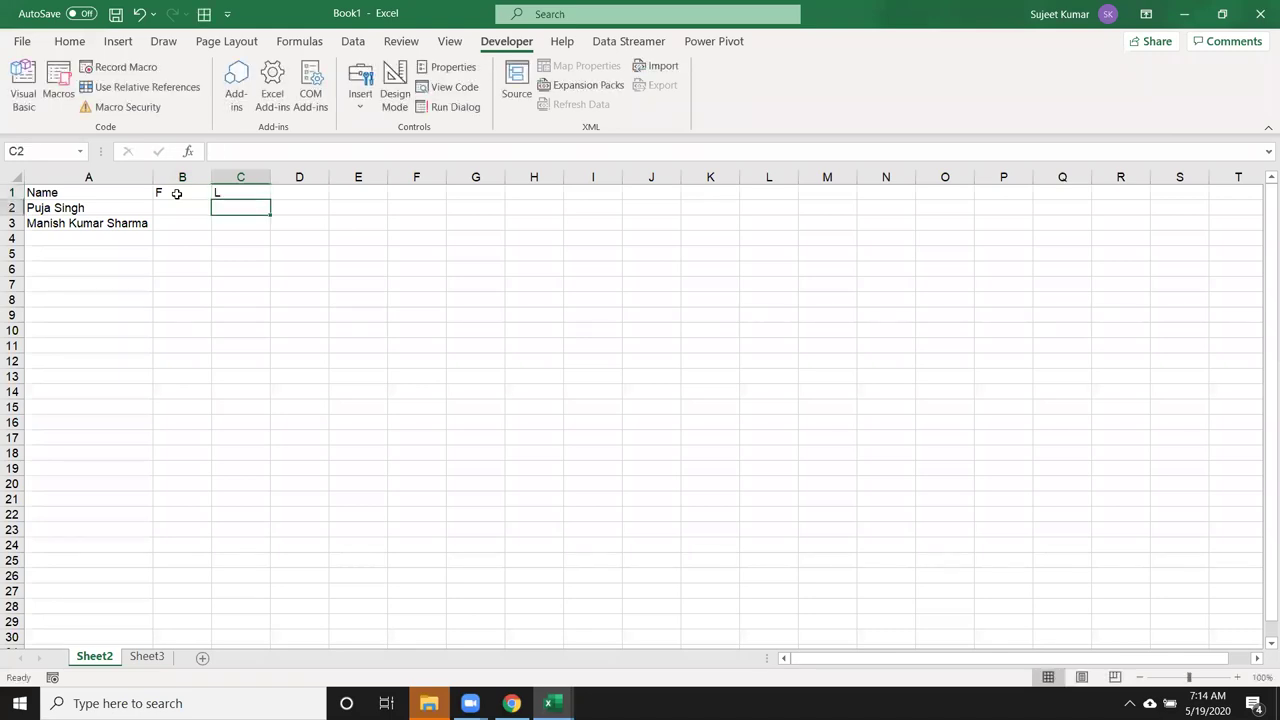
# Step: Add a new single-word name in A4 below the existing names
pyautogui.click(135, 207)
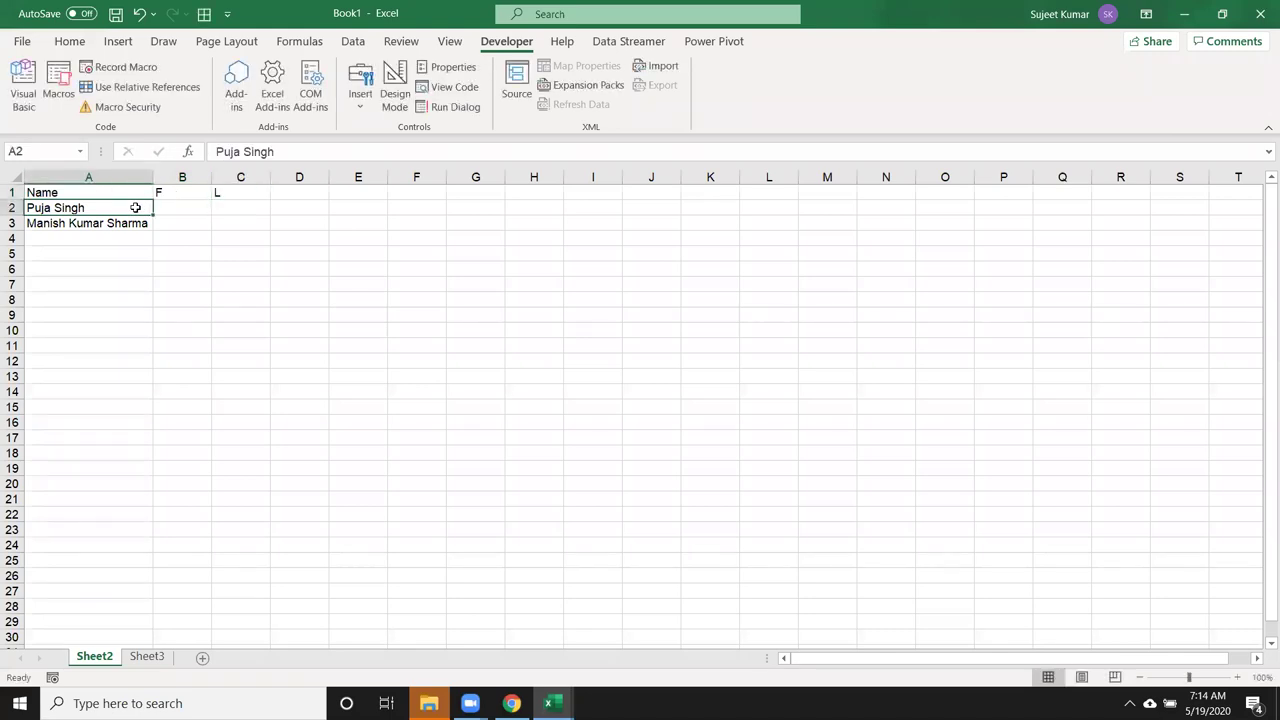
pyautogui.click(88, 241)
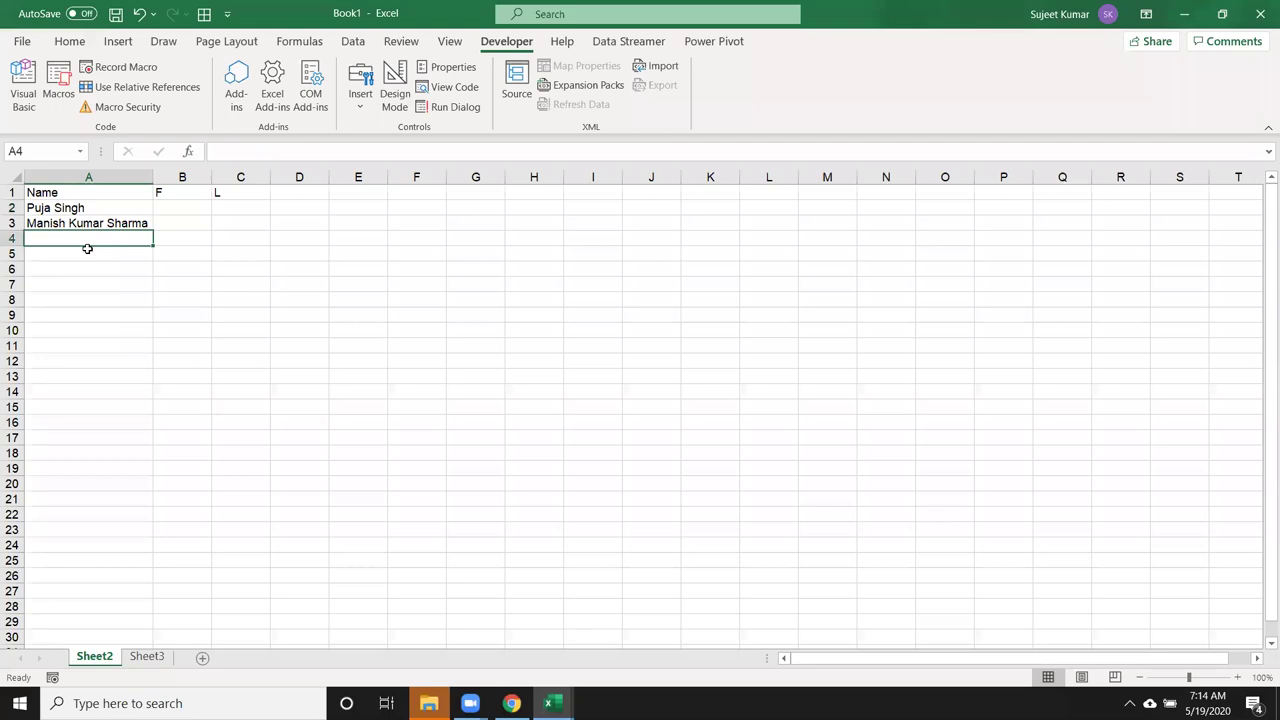
pyautogui.write('Inder')
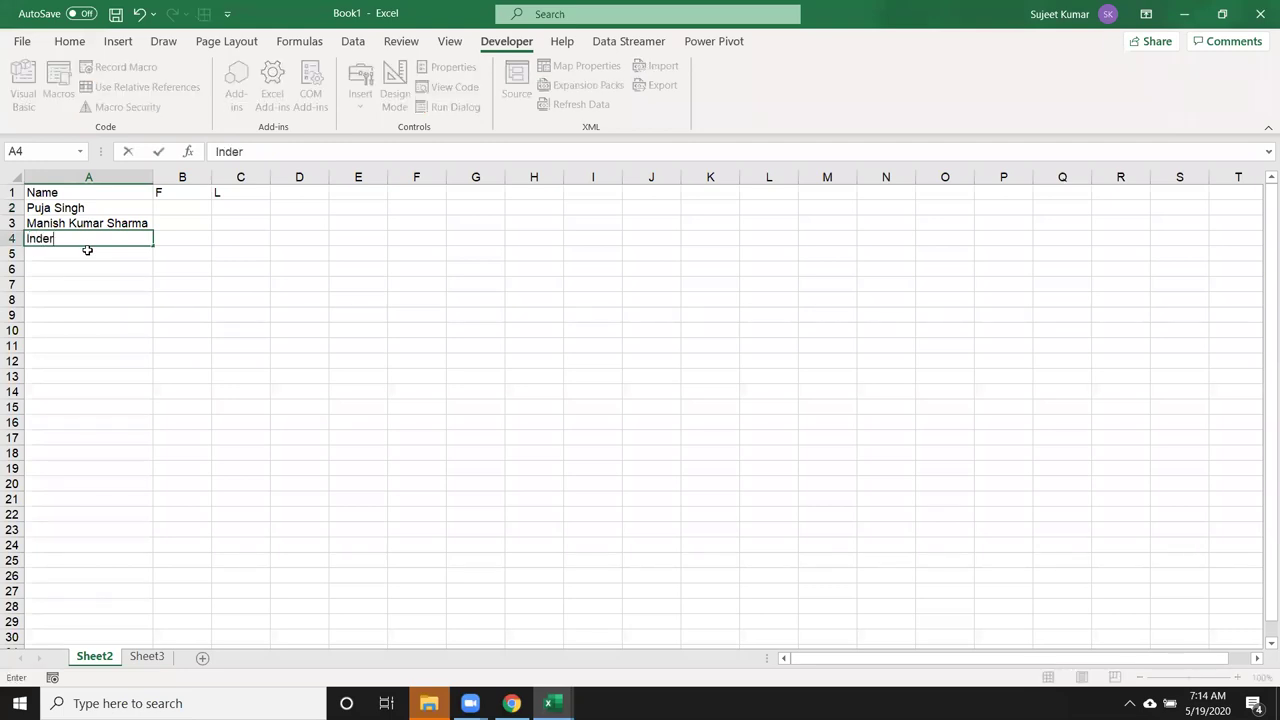
pyautogui.press('Return')
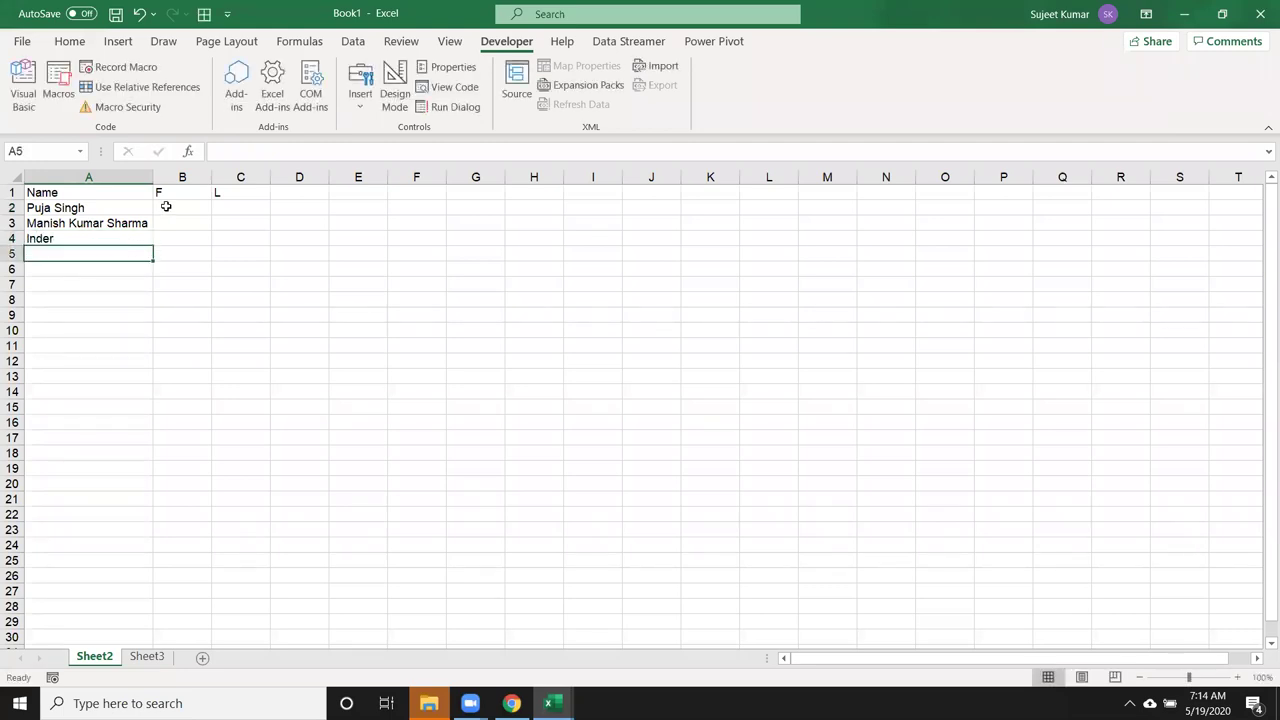
pyautogui.click(164, 208)
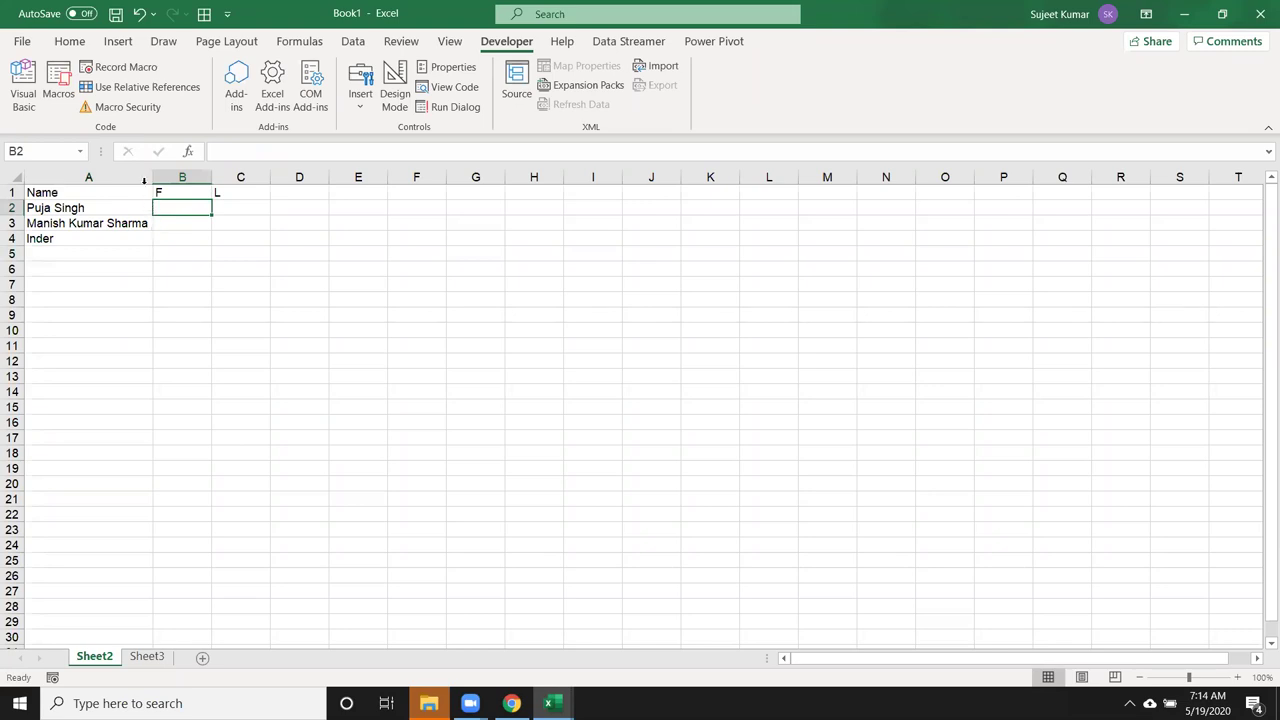
# Step: Try a FIND formula in B3, then cancel it and return to B2
pyautogui.click(110, 203)
pyautogui.click(172, 206)
pyautogui.click(191, 219)
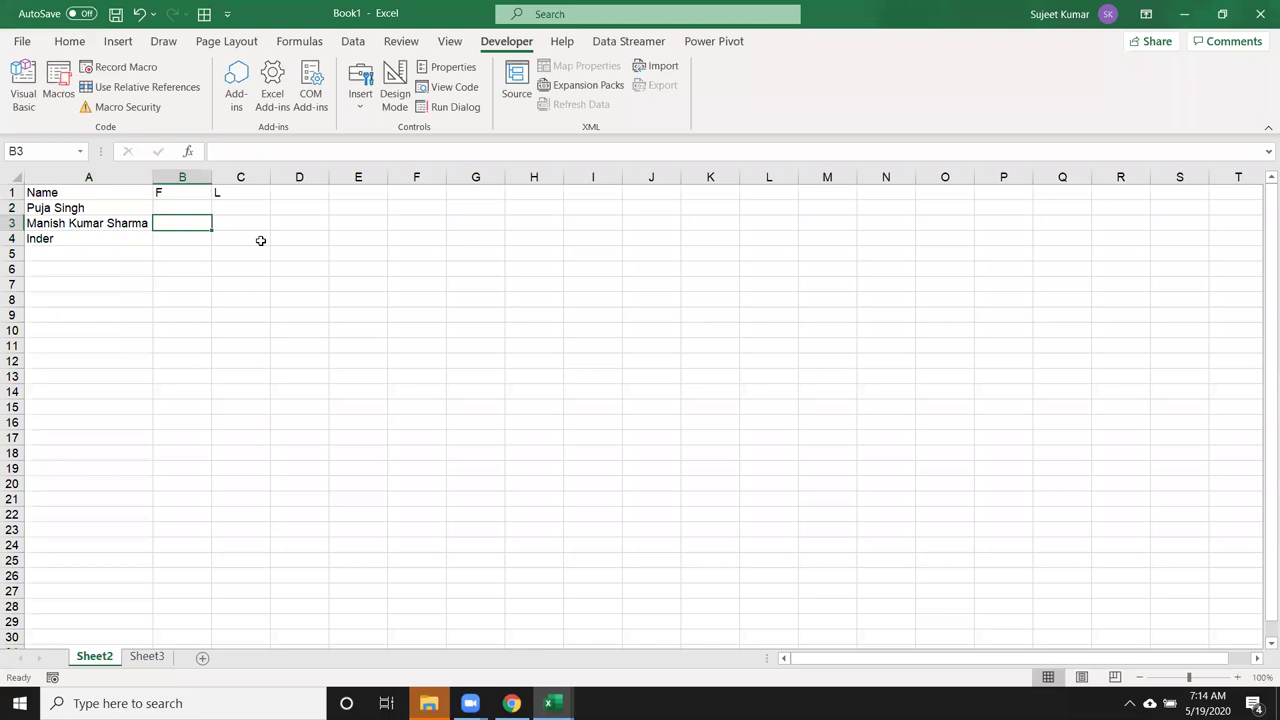
pyautogui.write('=find')
pyautogui.press('Tab')
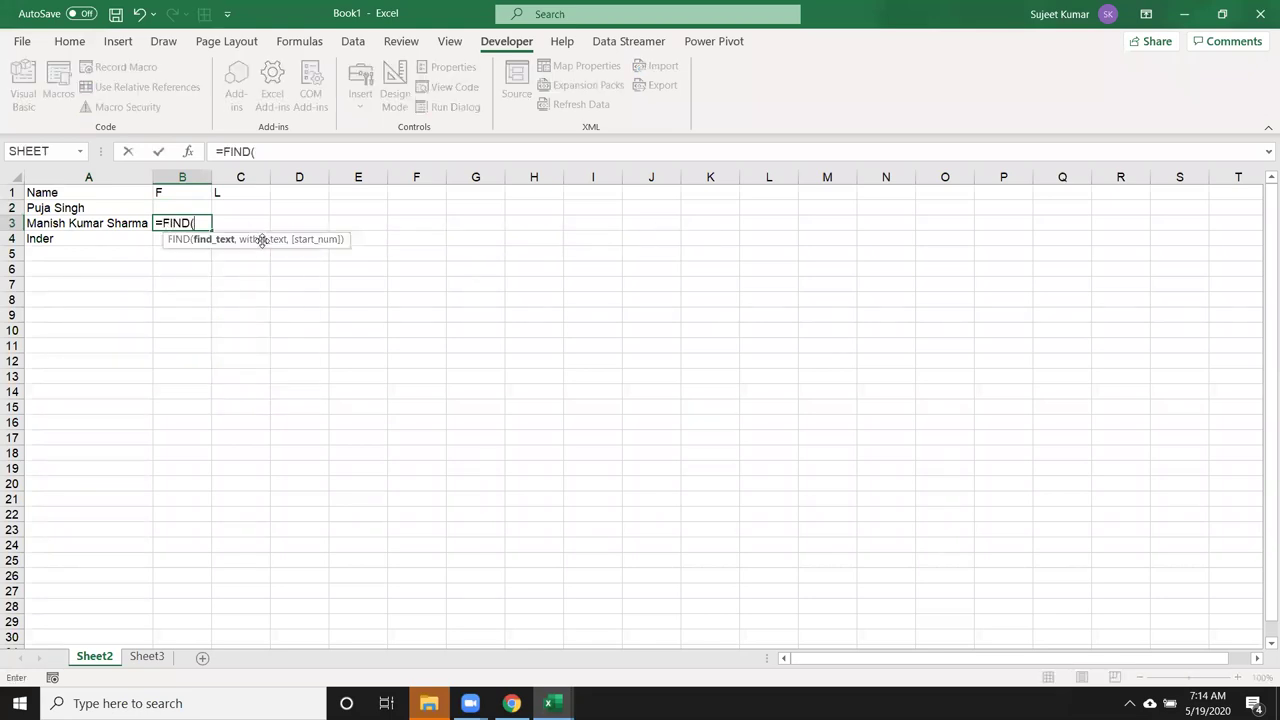
pyautogui.press('Escape')
pyautogui.press('Up')
# Step: Enter =LEFT(A2,FIND(" ",A2,1)-1) in B2 to return the first name
pyautogui.write('=le')
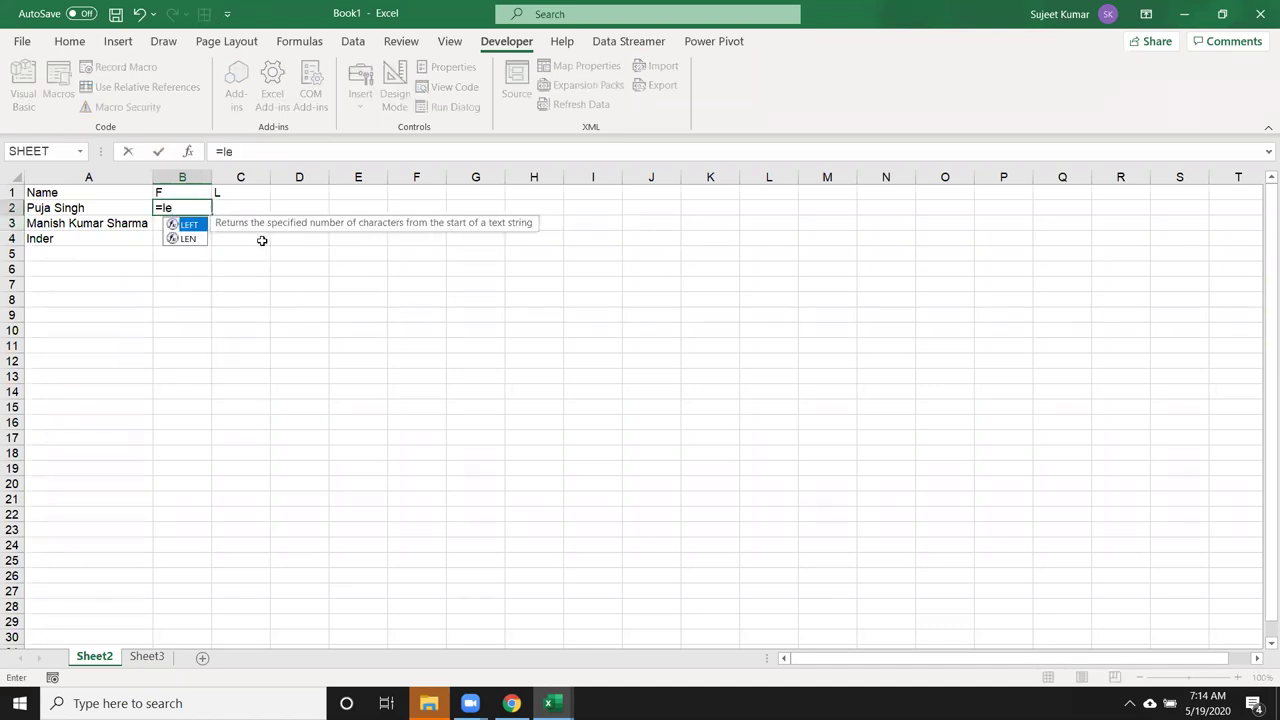
pyautogui.press('Tab')
pyautogui.press('Left')
pyautogui.write(',')
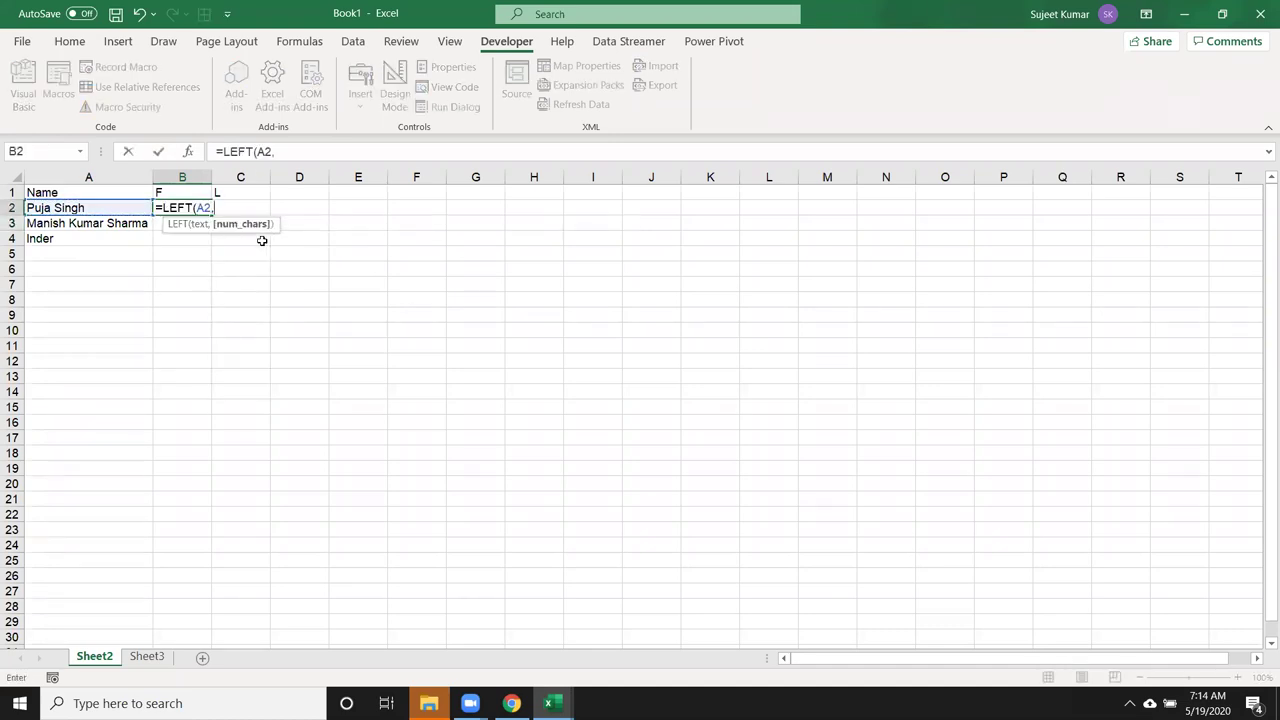
pyautogui.write('find')
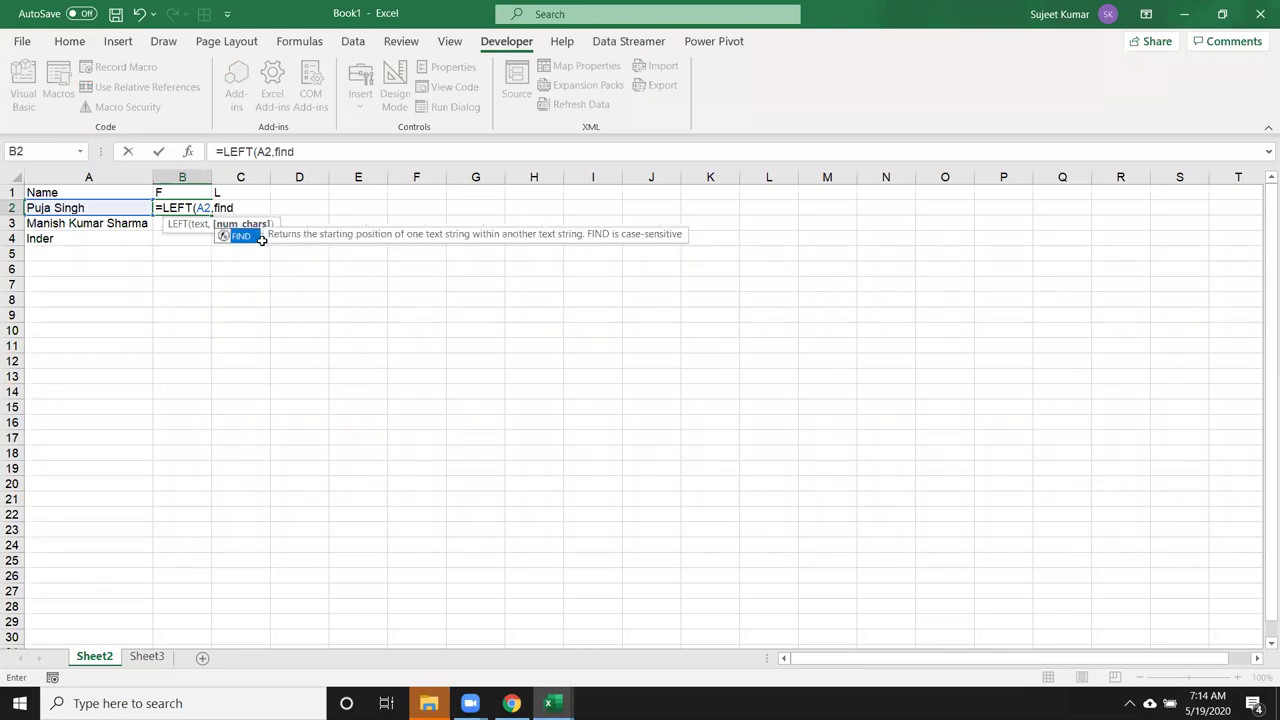
pyautogui.press('Tab')
pyautogui.write('" ",')
pyautogui.click(88, 206)
pyautogui.write(',14')
pyautogui.press('BackSpace')
pyautogui.write(')-1')
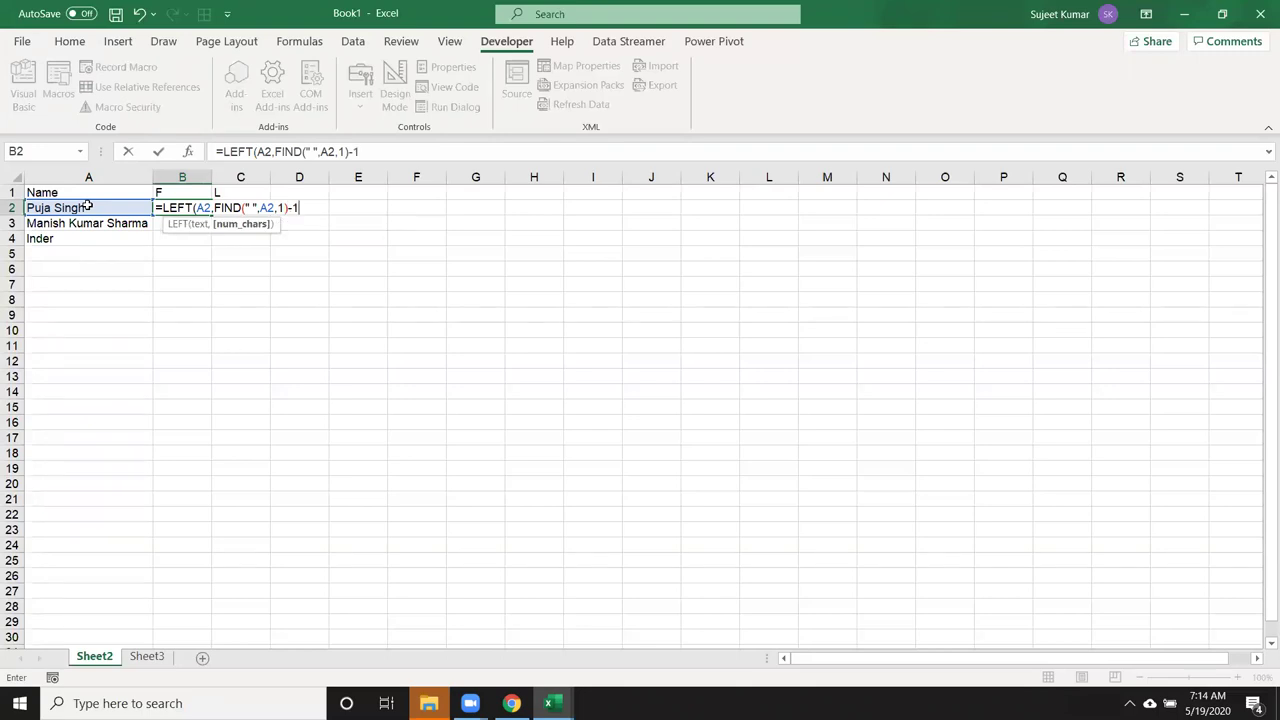
pyautogui.write(')')
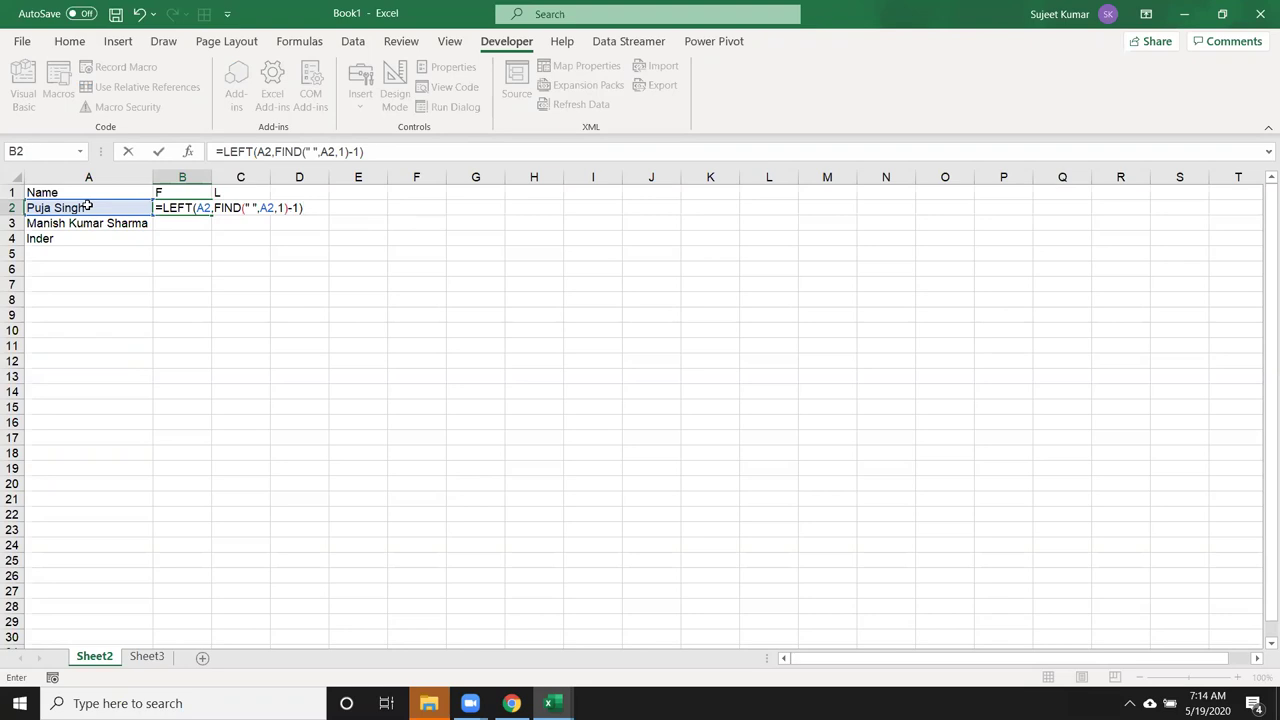
pyautogui.press('Return')
pyautogui.press('Up')
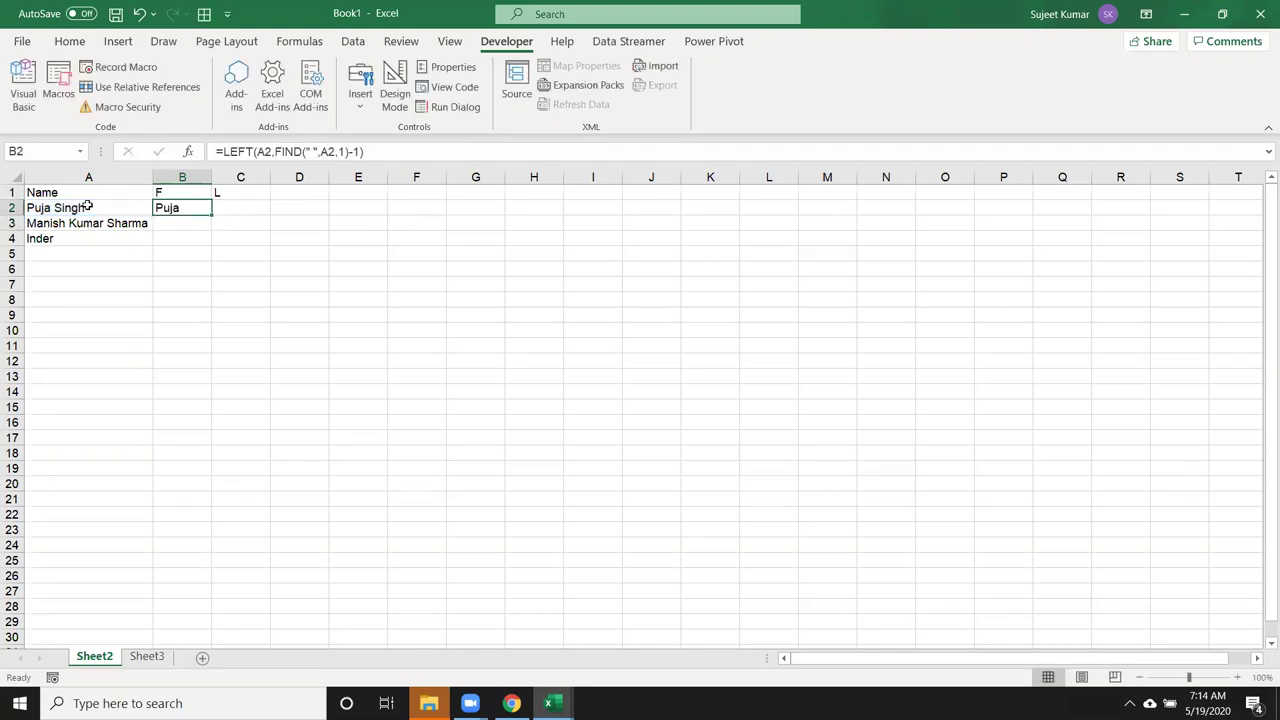
pyautogui.press('Right')
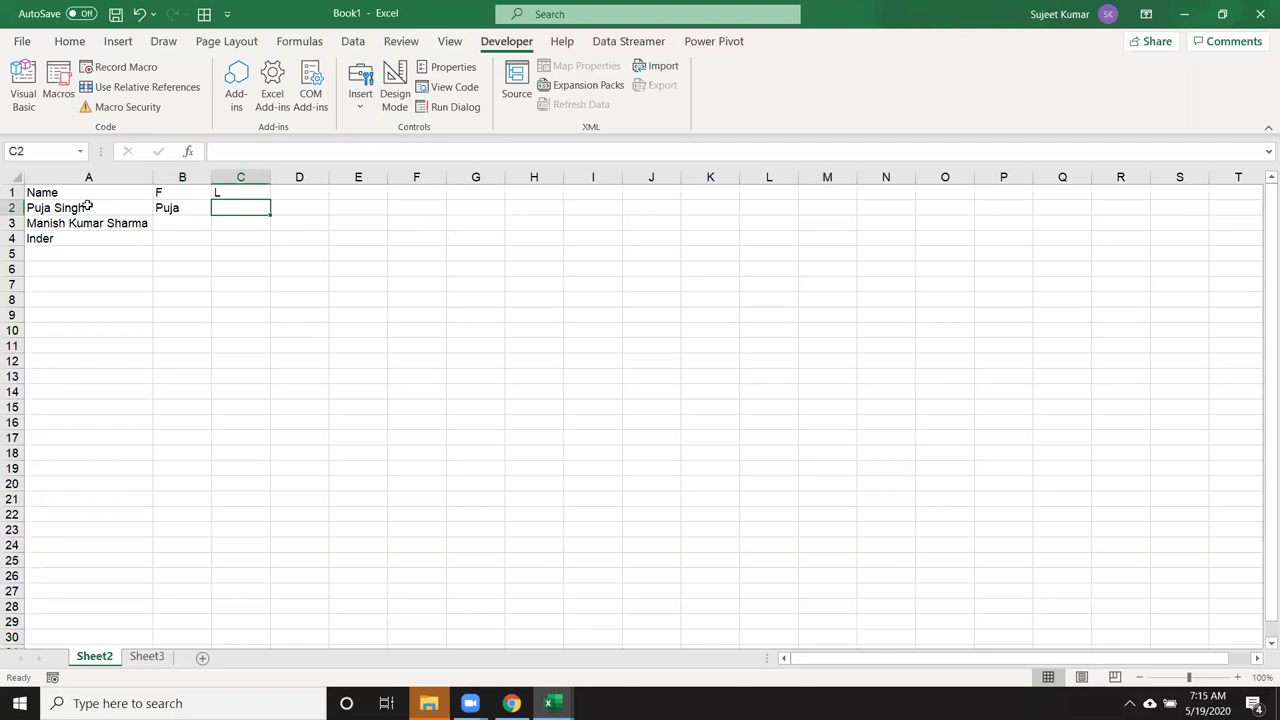
# Step: Enter =RIGHT(A2,LEN(A2)-FIND(" ",A2,1)) in C2 to return the surname
pyautogui.write('=ri')
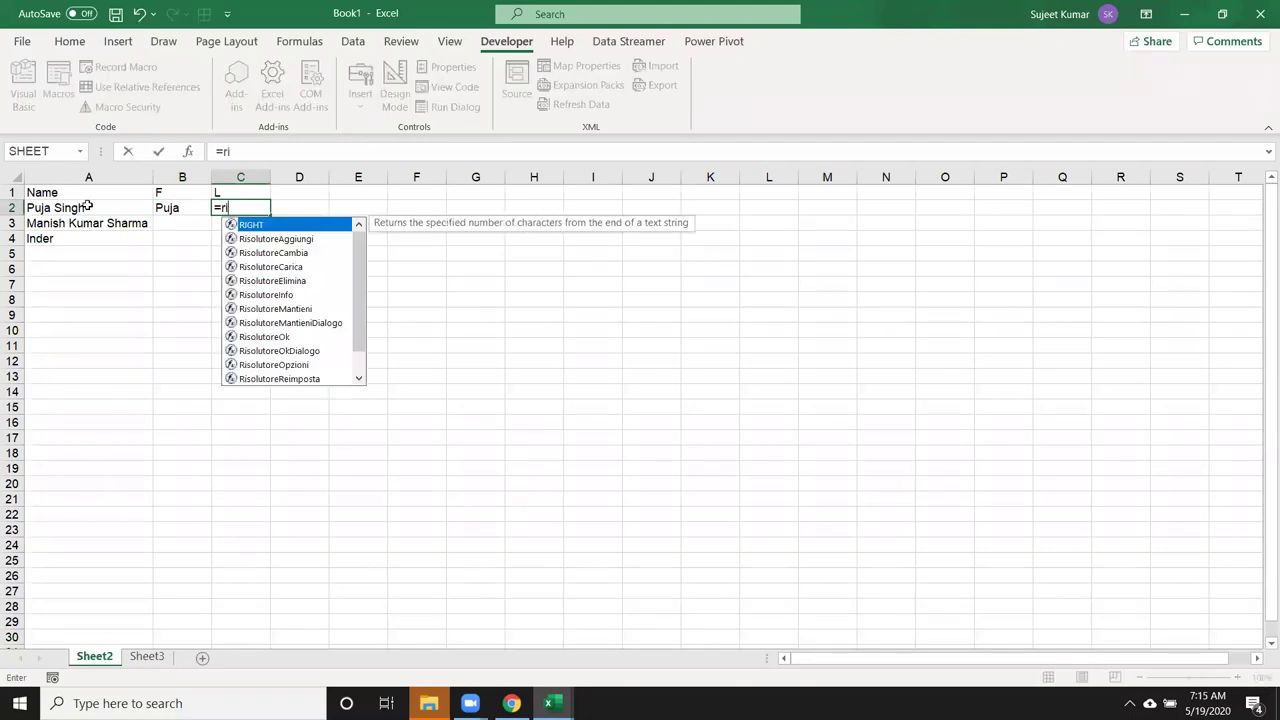
pyautogui.press('Tab')
pyautogui.click(87, 205)
pyautogui.write(',')
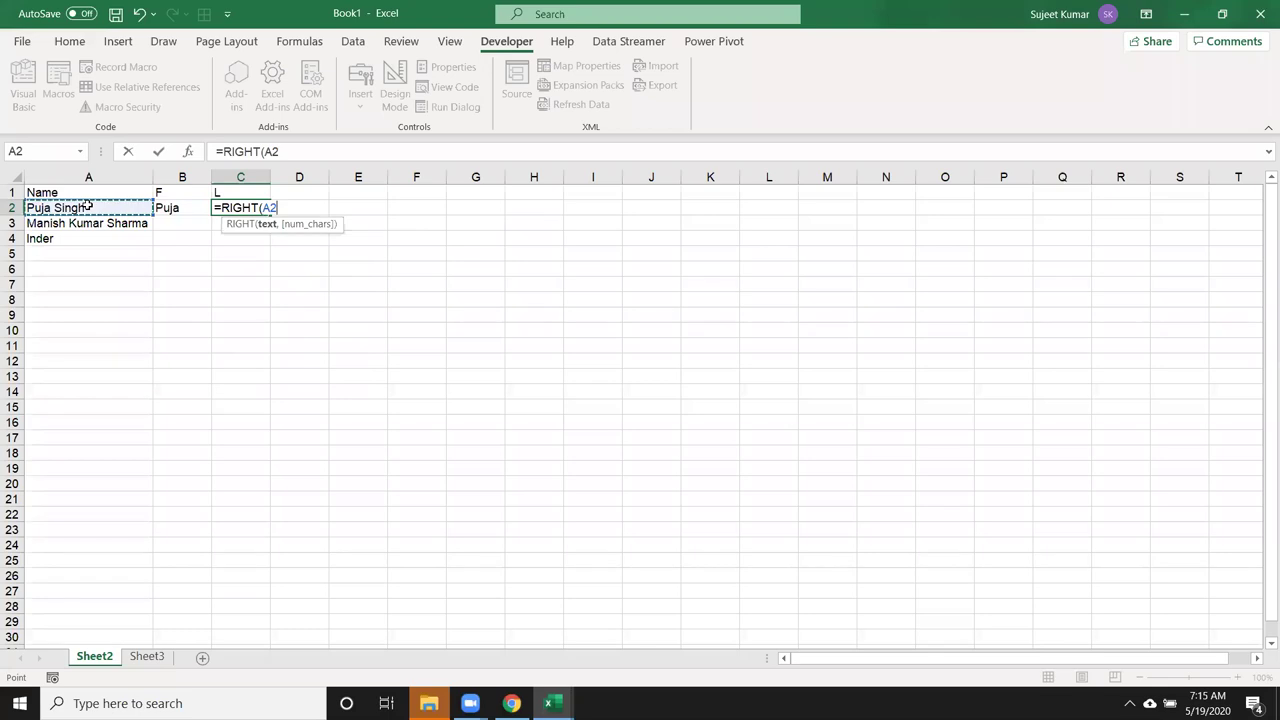
pyautogui.write('len')
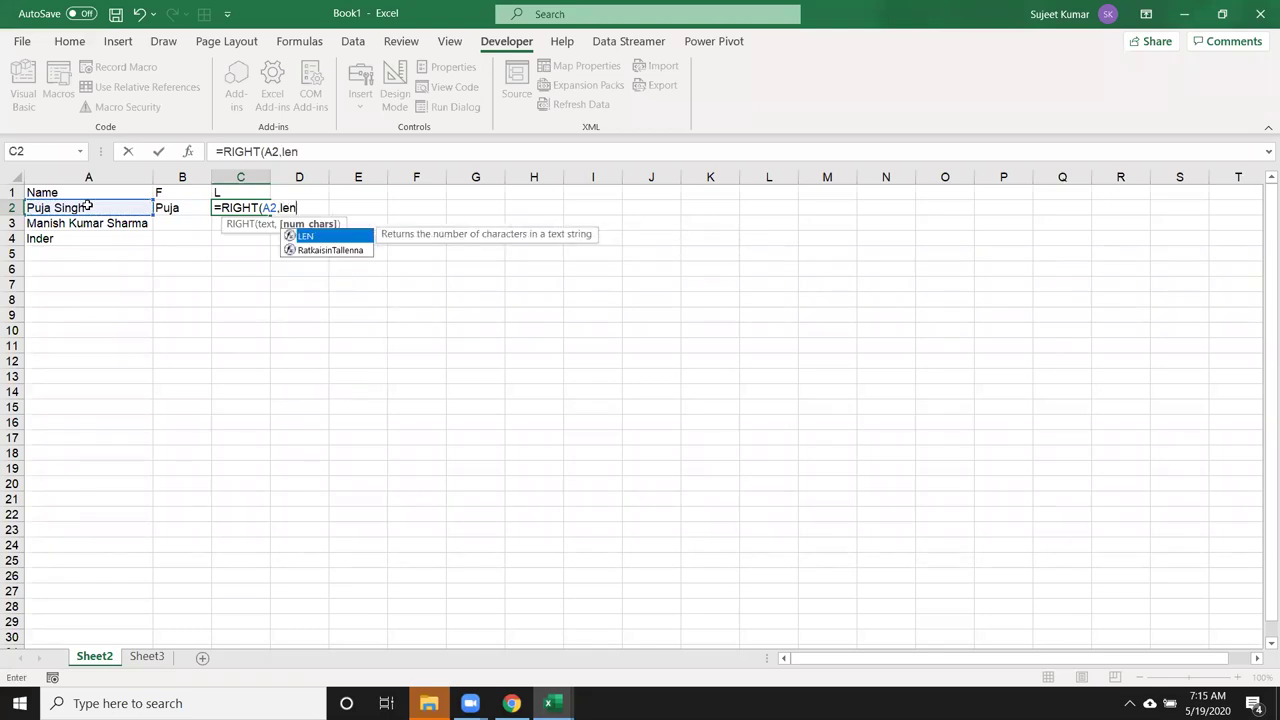
pyautogui.press('Tab')
pyautogui.click(87, 205)
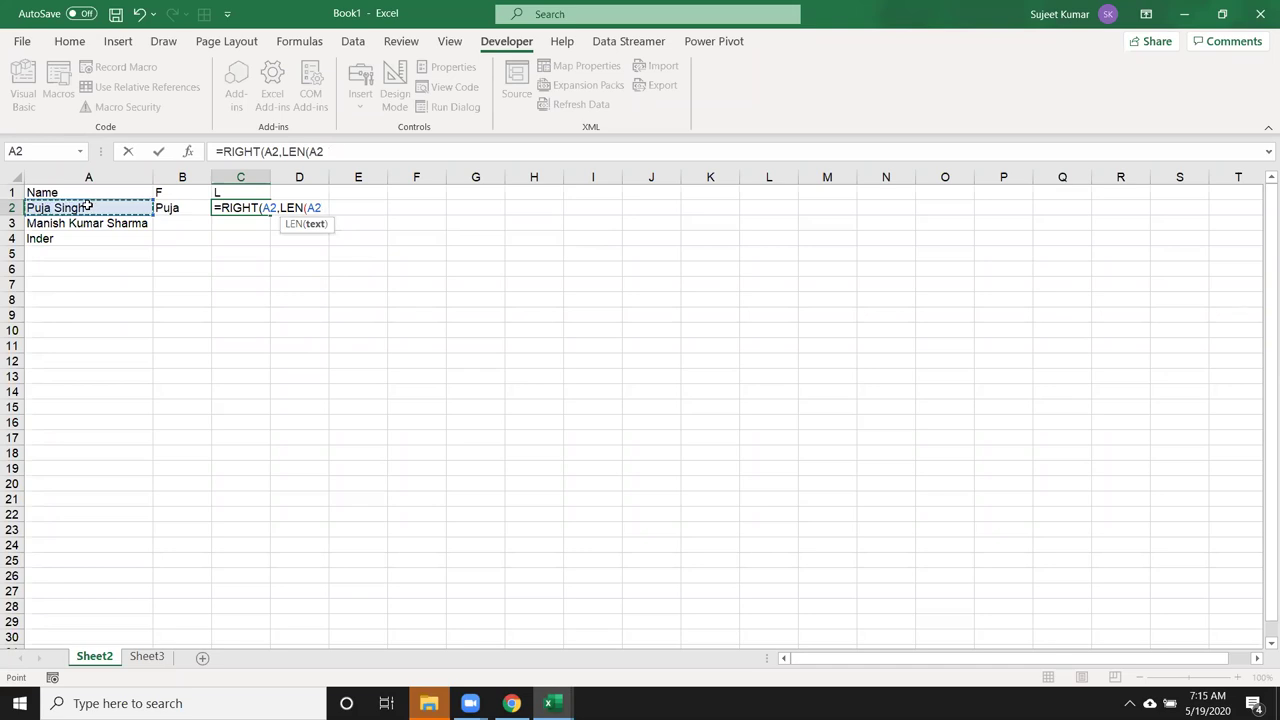
pyautogui.write(')-')
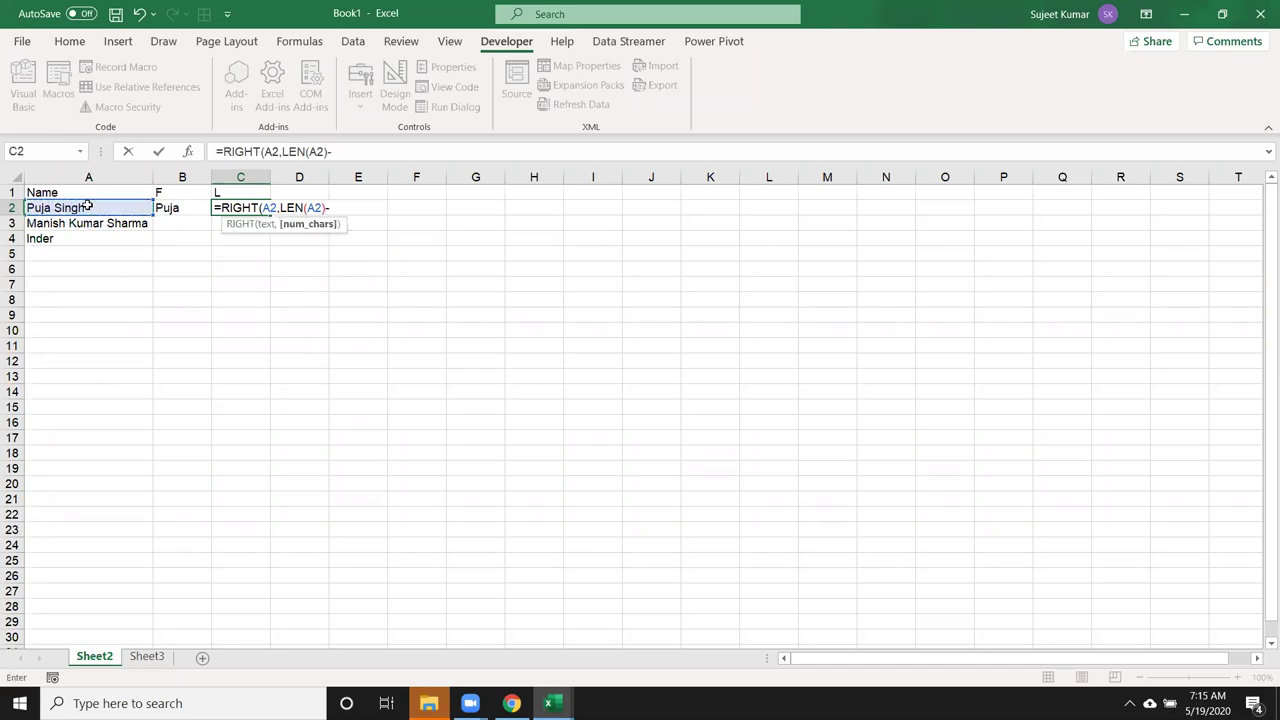
pyautogui.write('find')
pyautogui.press('Tab')
pyautogui.write('" "')
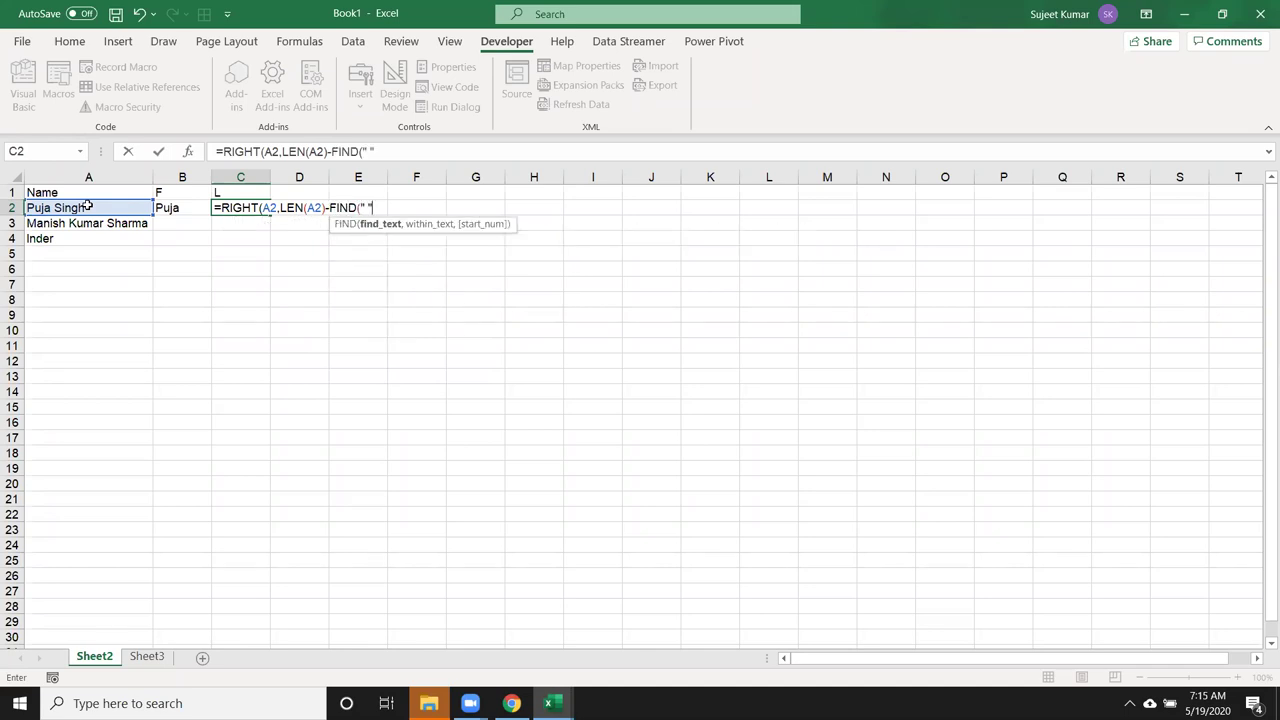
pyautogui.write(',')
pyautogui.press('Left')
pyautogui.press('Left')
pyautogui.write(',')
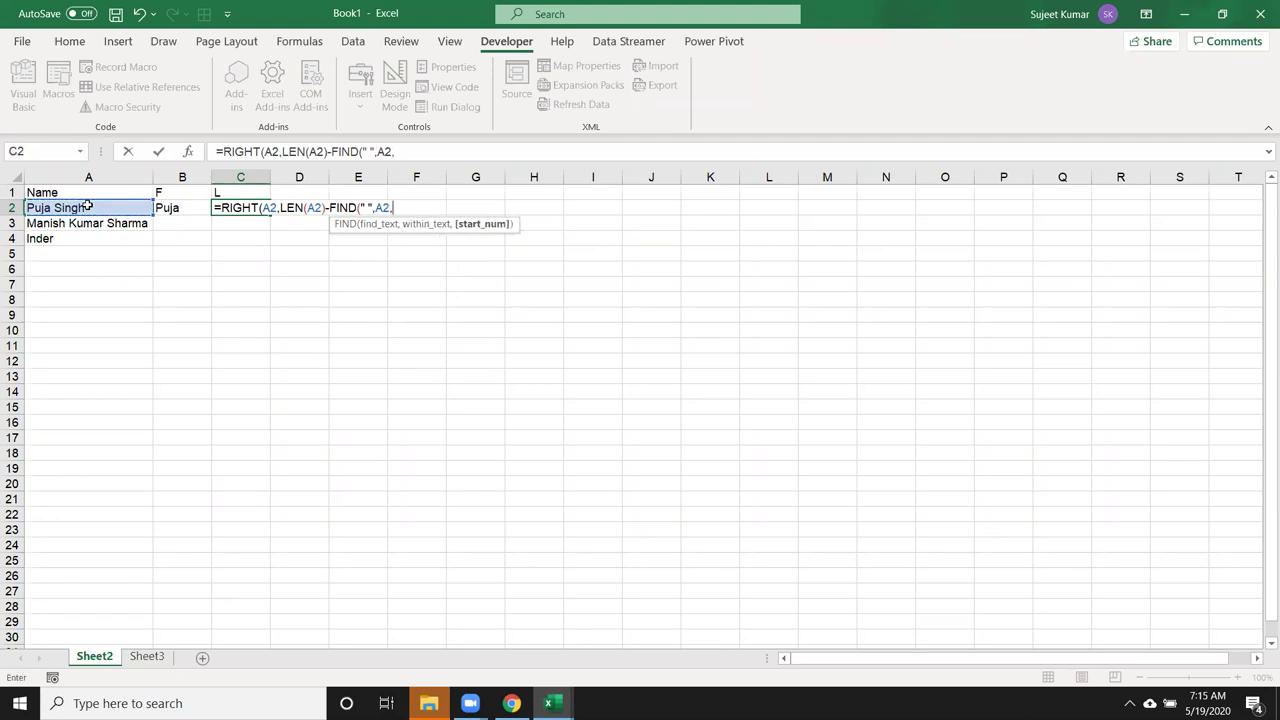
pyautogui.write('1)')
pyautogui.press('Return')
pyautogui.press('Return')
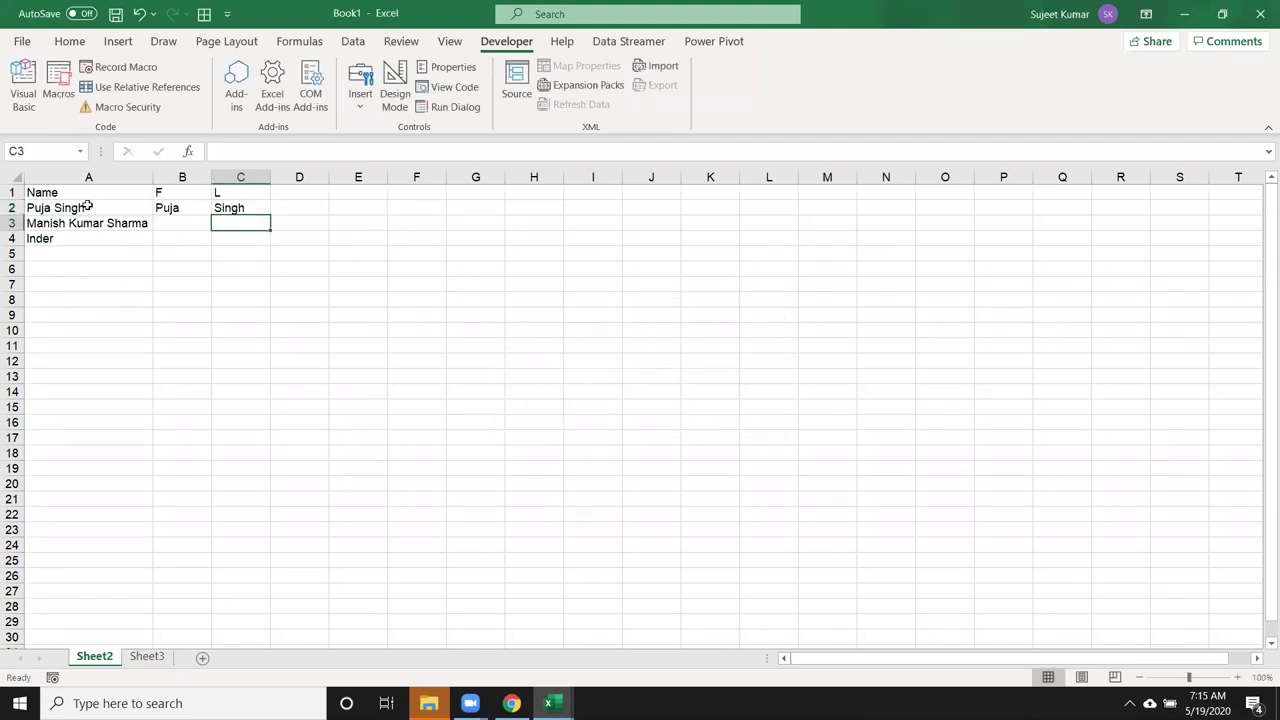
pyautogui.press('Up')
pyautogui.press('Left')
# Step: Fill the first-name formula down B2:B4 and check the results
pyautogui.hotkey('shift', 'Down')
pyautogui.hotkey('shift', 'Down')
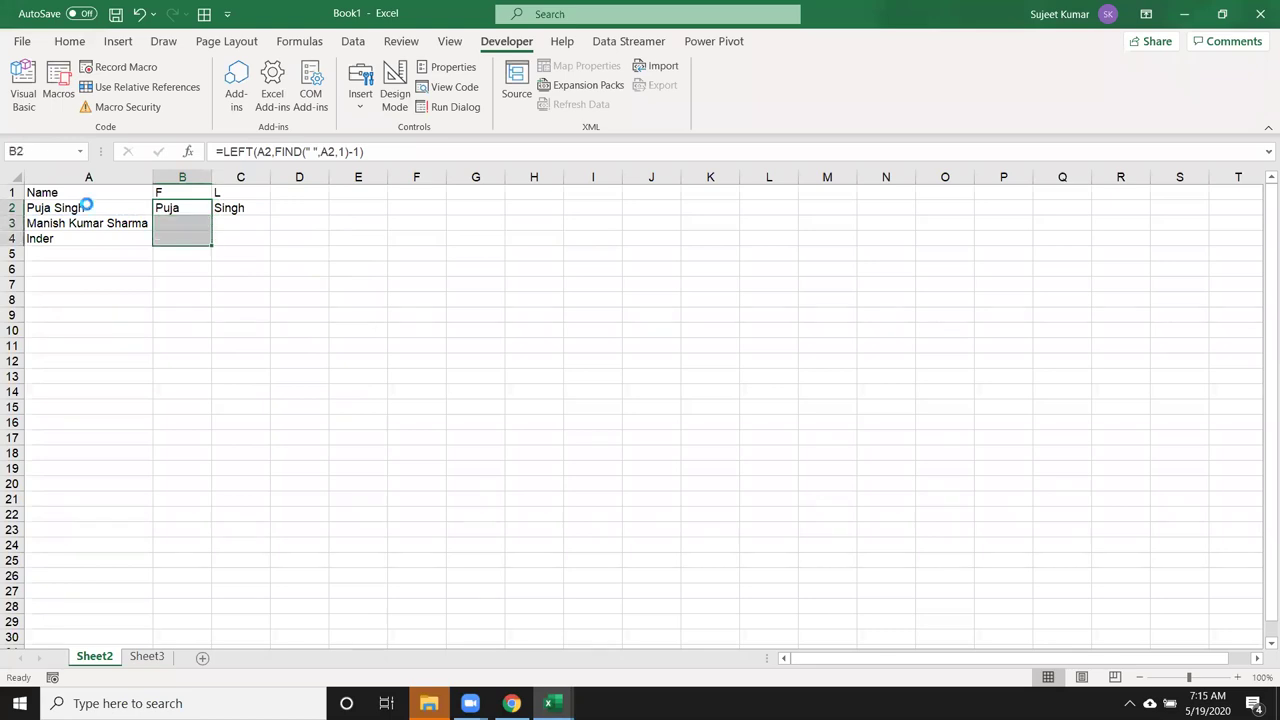
pyautogui.hotkey('ctrl', 'd')
pyautogui.press('Up')
pyautogui.press('Right')
pyautogui.press('Down')
pyautogui.press('Left')
pyautogui.press('Left')
pyautogui.press('Down')
pyautogui.press('Down')
pyautogui.press('Down')
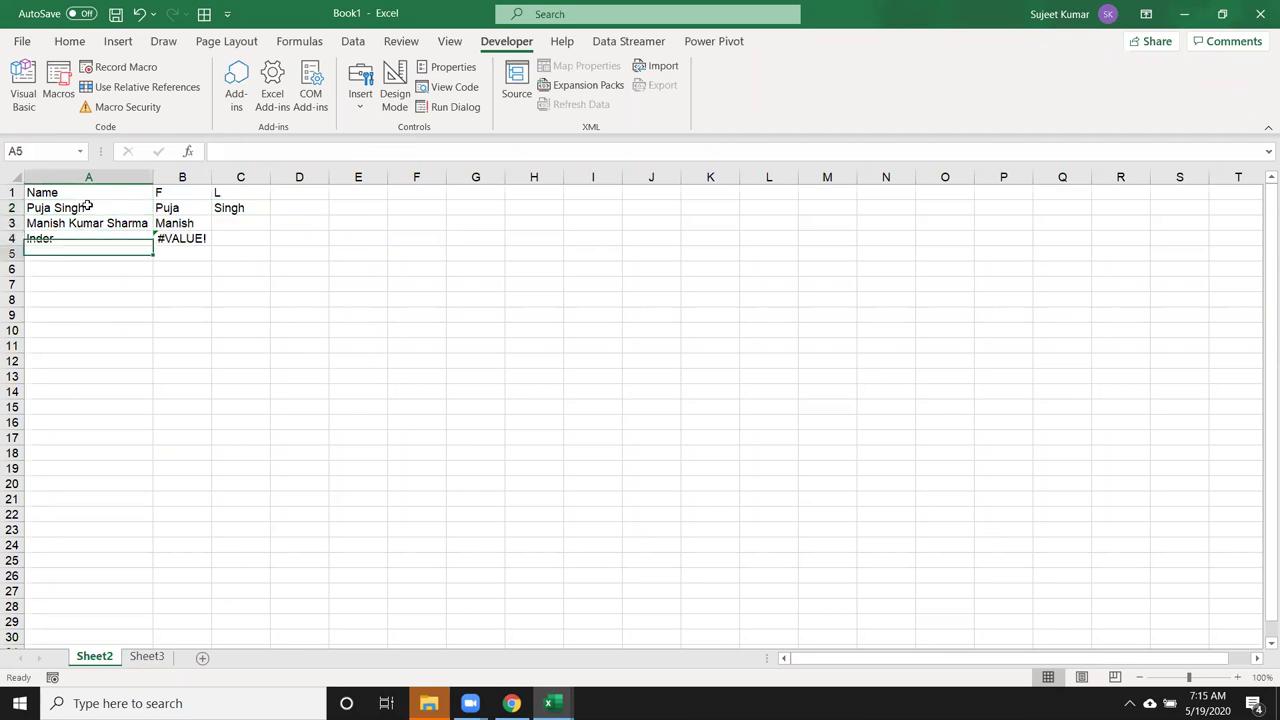
pyautogui.press('Right')
pyautogui.press('Up')
pyautogui.press('Up')
pyautogui.press('Up')
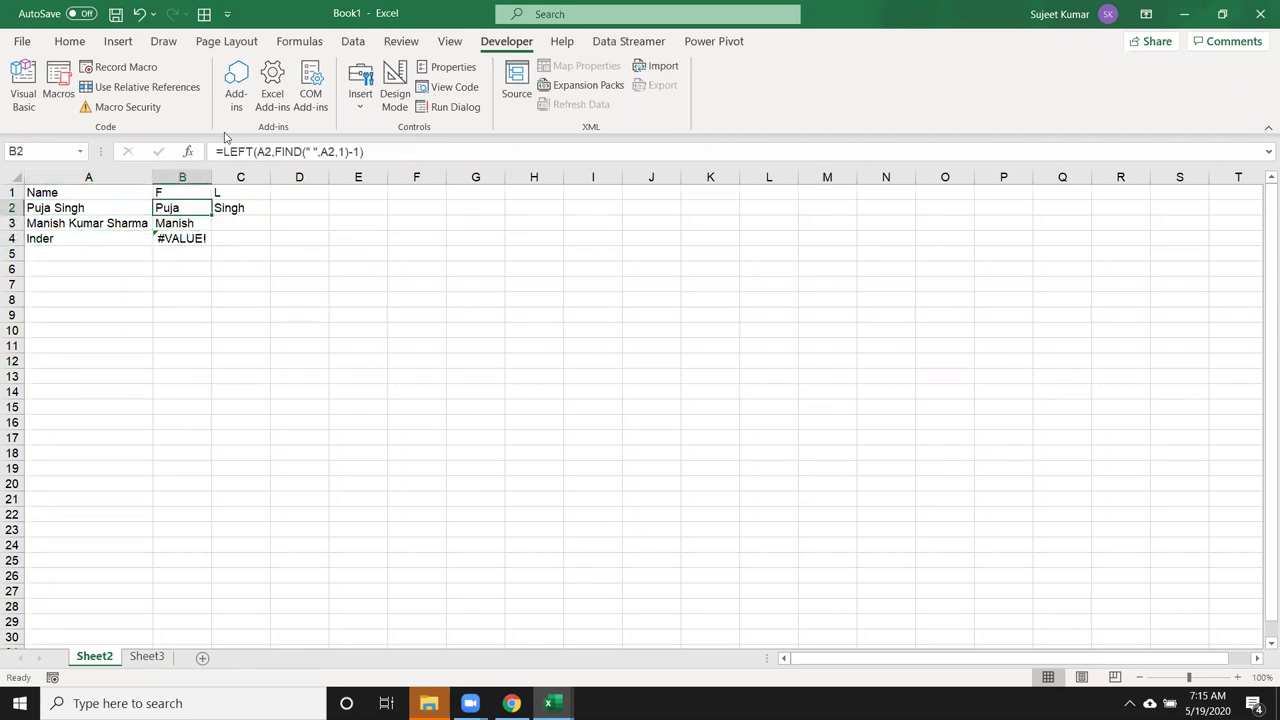
# Step: Wrap B2's formula as =IFERROR(LEFT(A2,FIND(" ",A2,1)-1),A2)
pyautogui.click(226, 152)
pyautogui.click(228, 152)
pyautogui.write('IF')
pyautogui.press('Down')
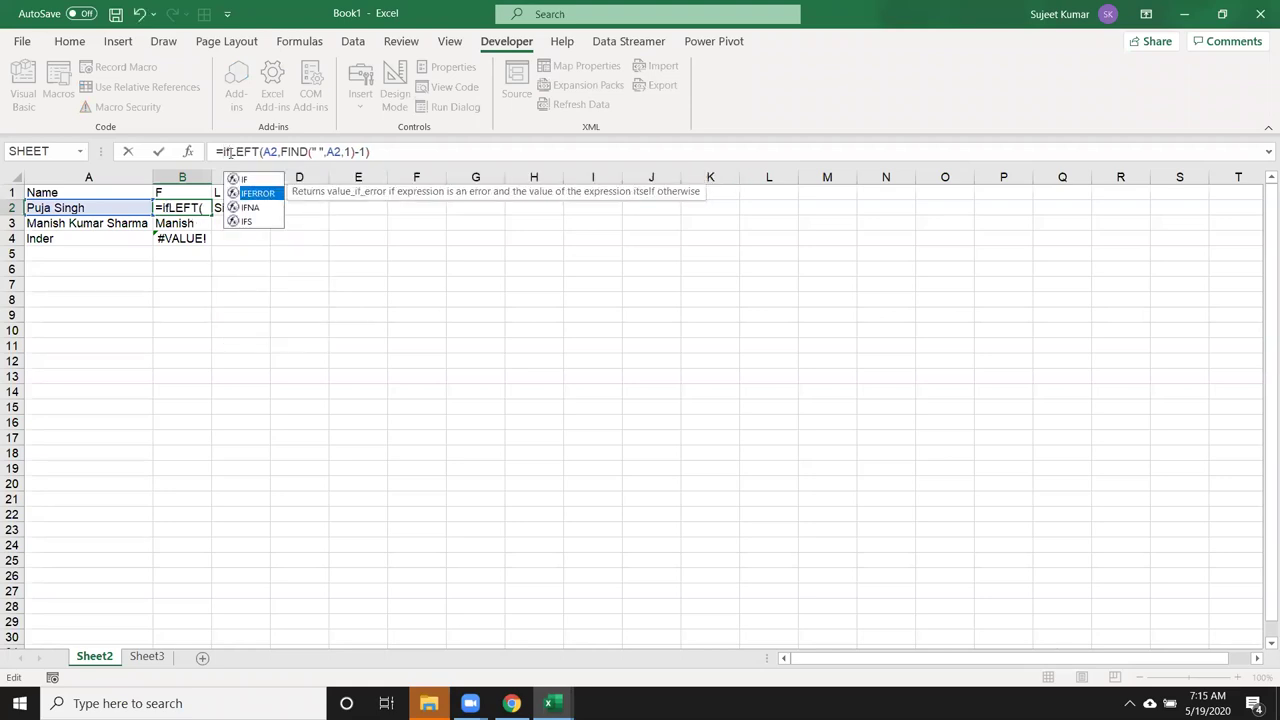
pyautogui.press('Tab')
pyautogui.click(431, 152)
pyautogui.write(',')
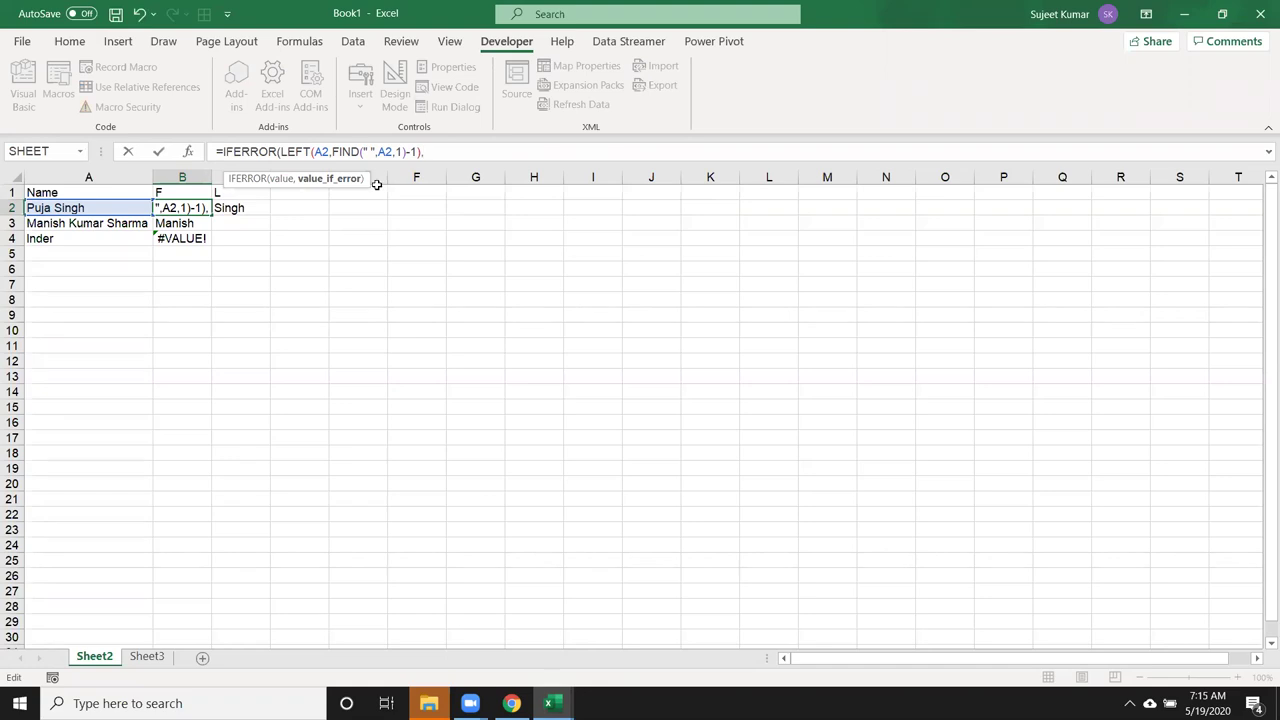
pyautogui.click(110, 207)
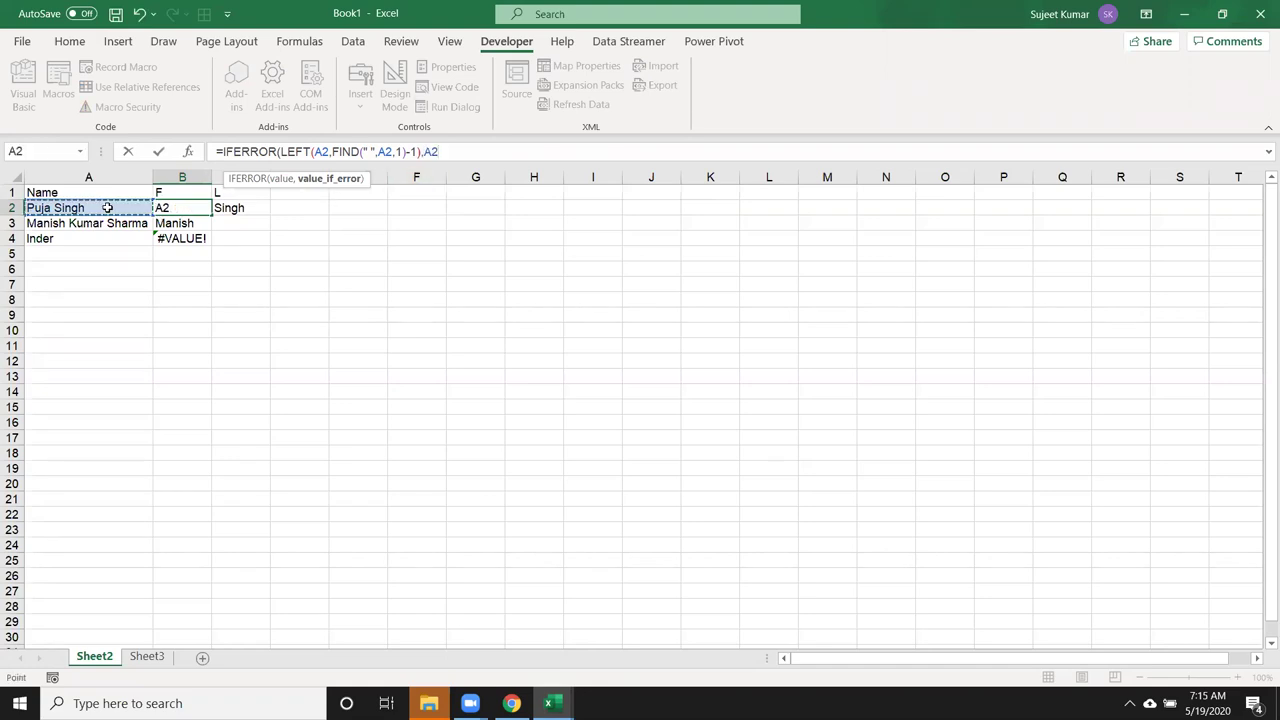
pyautogui.write(')')
pyautogui.press('Return')
# Step: Fill the IFERROR first-name formula down to B4 and check row 4
pyautogui.press('Up')
pyautogui.hotkey('shift', 'Down')
pyautogui.hotkey('shift', 'Down')
pyautogui.hotkey('ctrl', 'd')
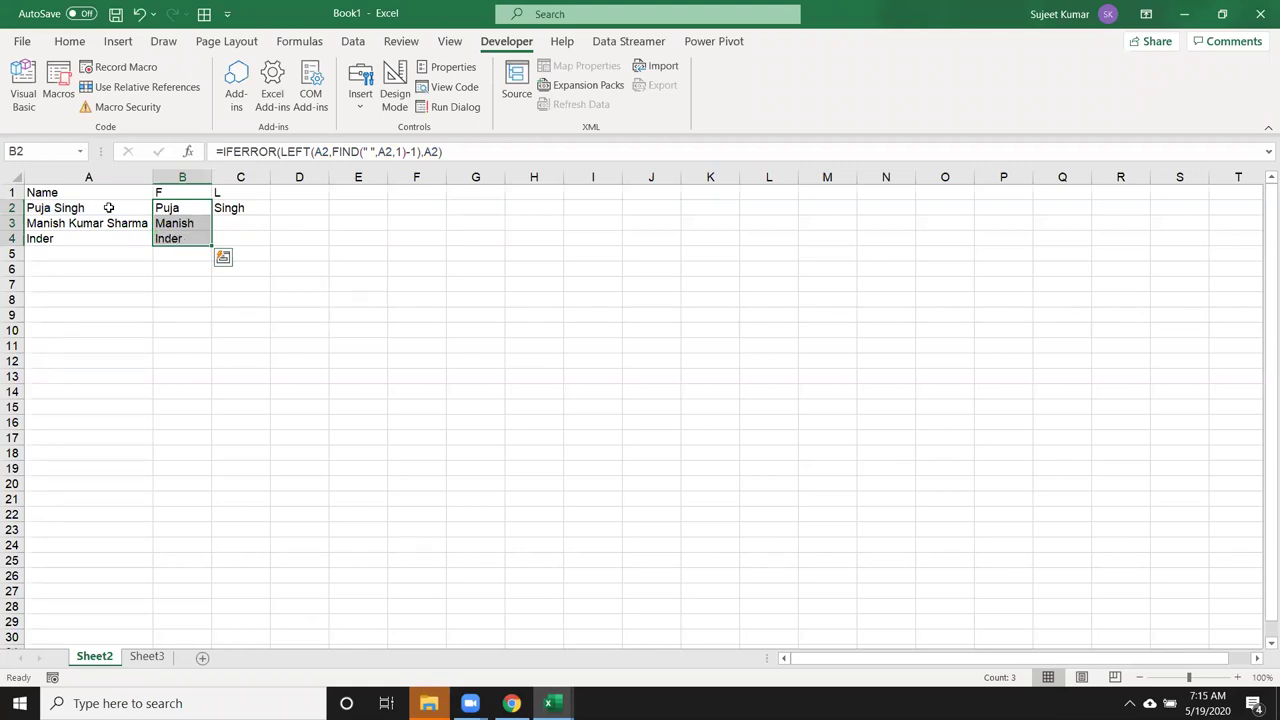
pyautogui.press('Up')
pyautogui.press('Down')
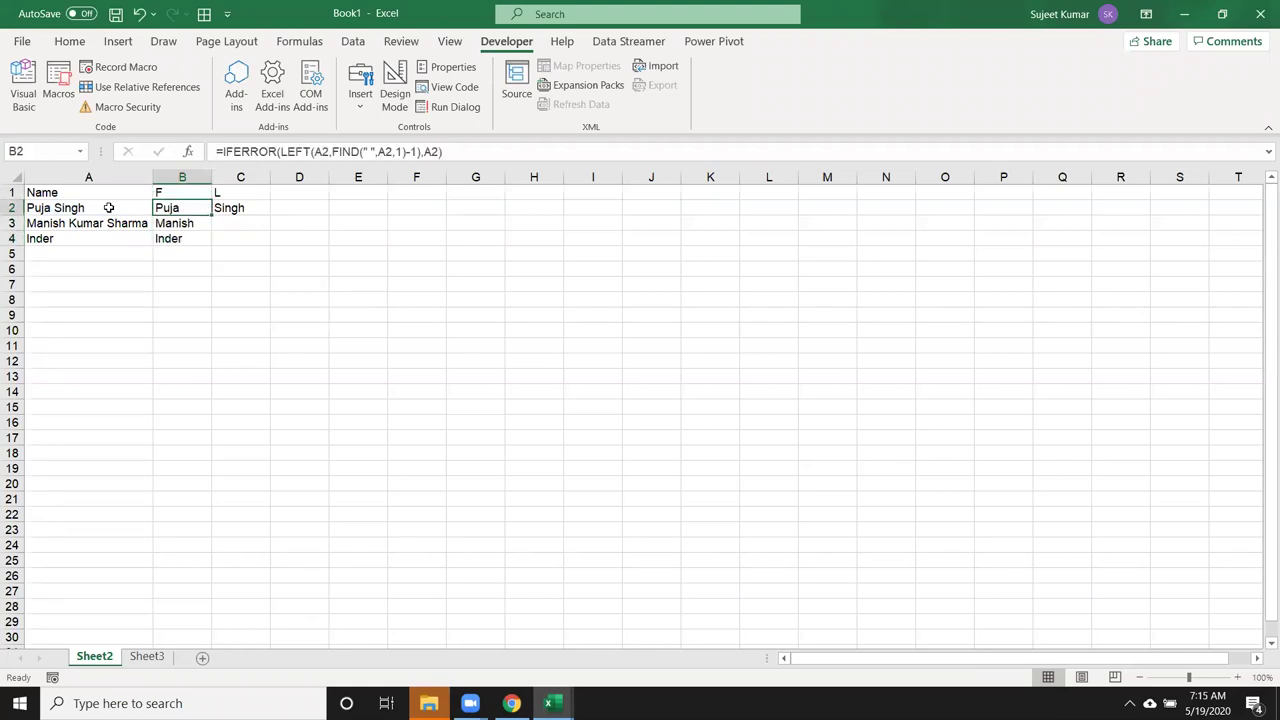
pyautogui.press('Down')
pyautogui.press('Down')
pyautogui.press('Up')
pyautogui.press('Up')
# Step: Trial-fill the surname formula down C2:C4, then undo the fill
pyautogui.press('Right')
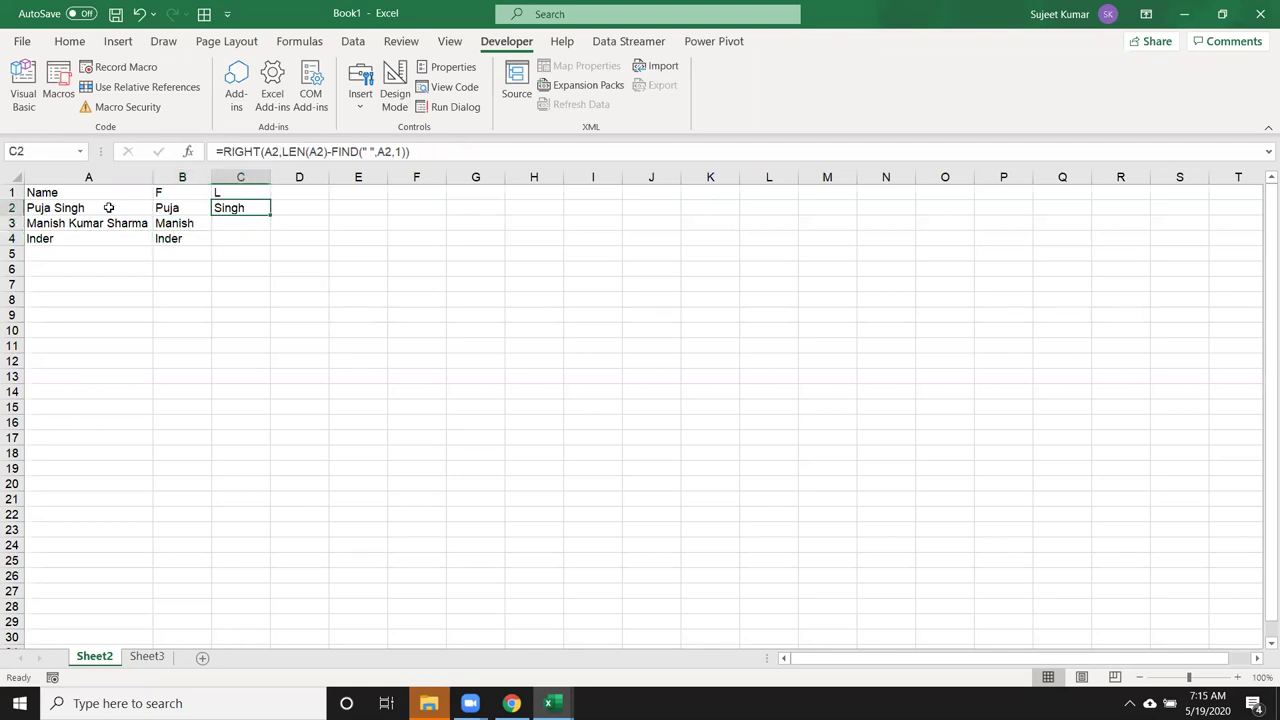
pyautogui.hotkey('shift', 'Down')
pyautogui.hotkey('shift', 'Down')
pyautogui.hotkey('ctrl', 'd')
pyautogui.press('Down')
pyautogui.press('Down')
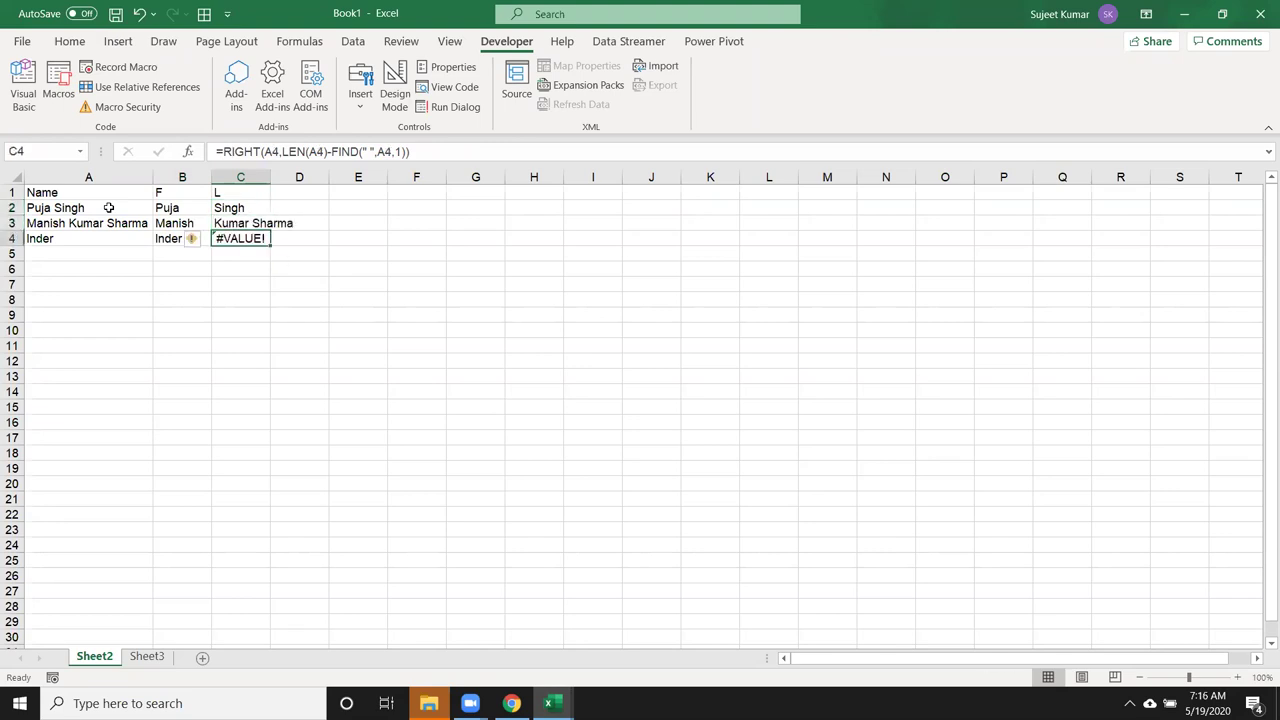
pyautogui.hotkey('ctrl', 'z')
pyautogui.press('Up')
pyautogui.press('Down')
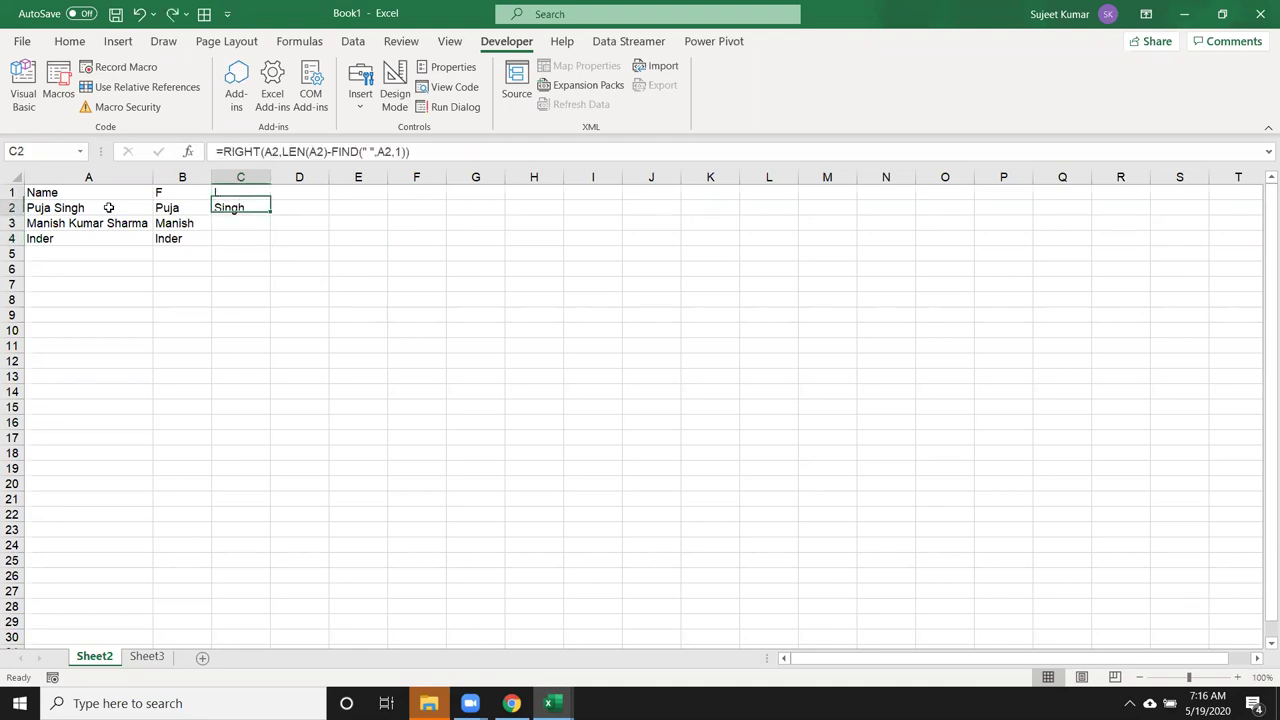
# Step: Begin a =FIND(" ", formula in D3 beside the three-word name
pyautogui.press('Right')
pyautogui.press('Down')
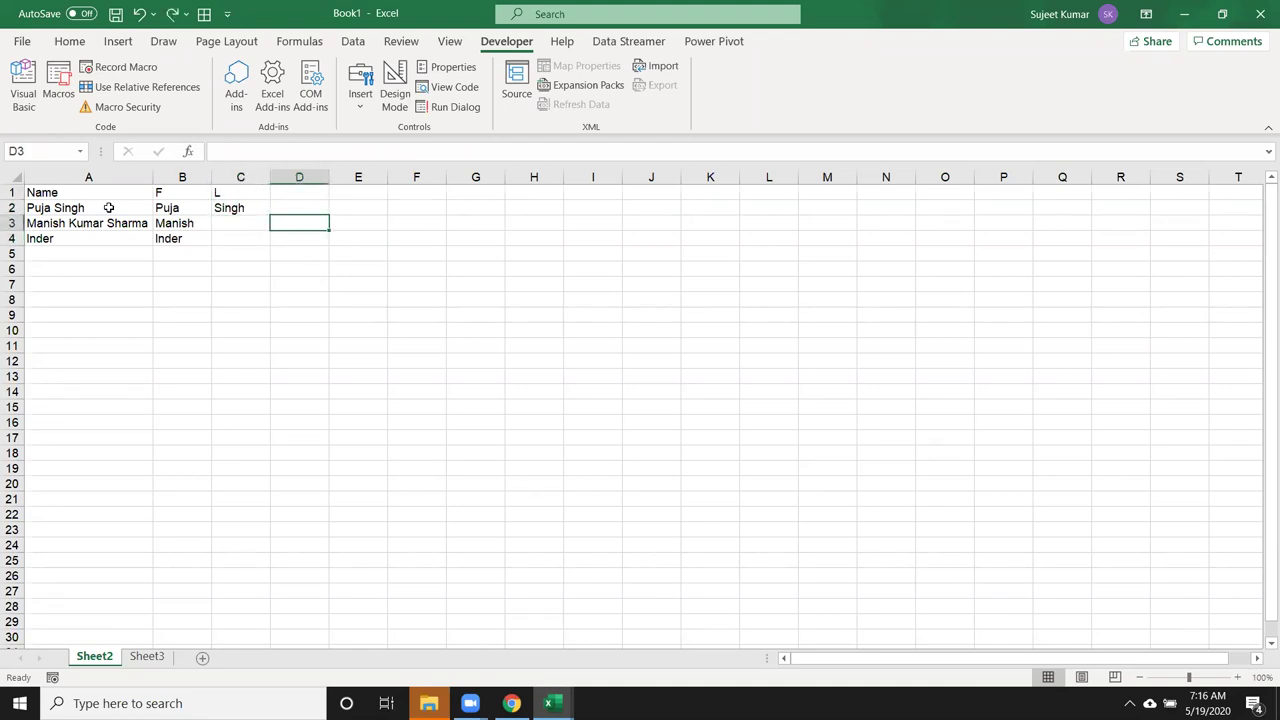
pyautogui.write('=find(')
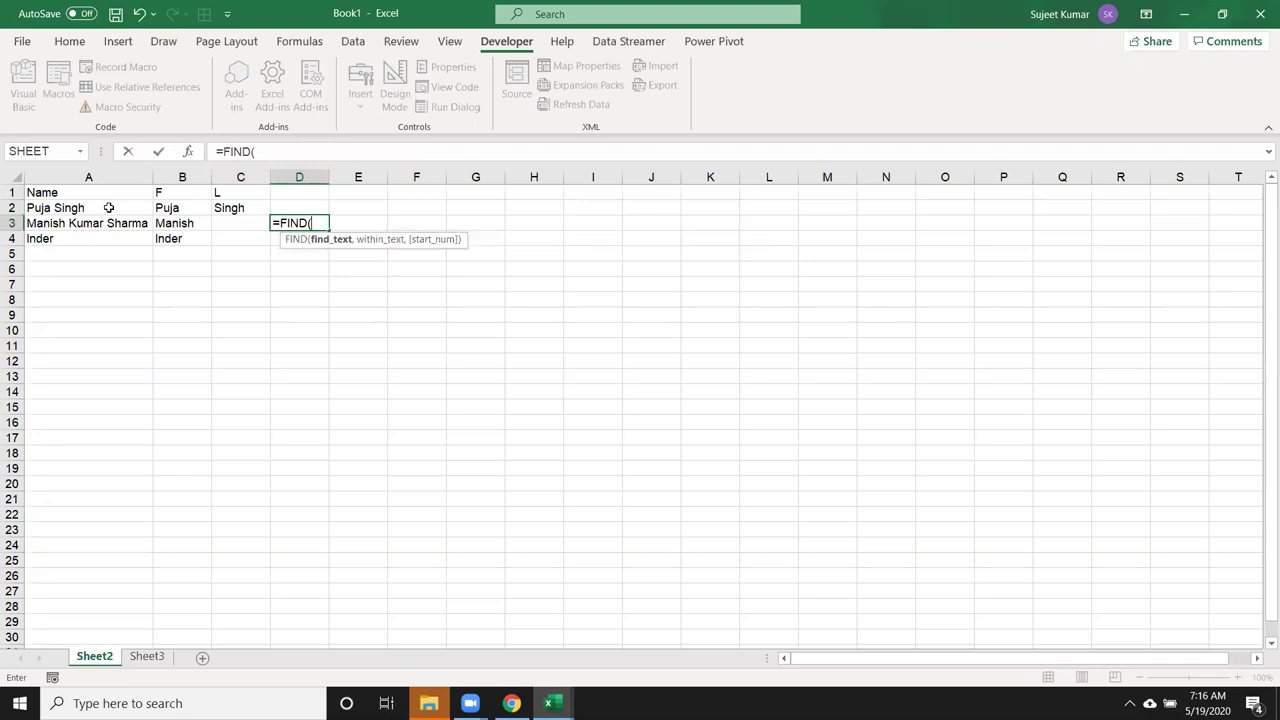
pyautogui.write('" ",')
# Step: Complete =FIND(" ",A3,1) in D3, returning 7
pyautogui.press('Left')
pyautogui.press('Left')
pyautogui.press('Left')
pyautogui.write(',1')
pyautogui.press('Return')
pyautogui.press('Up')
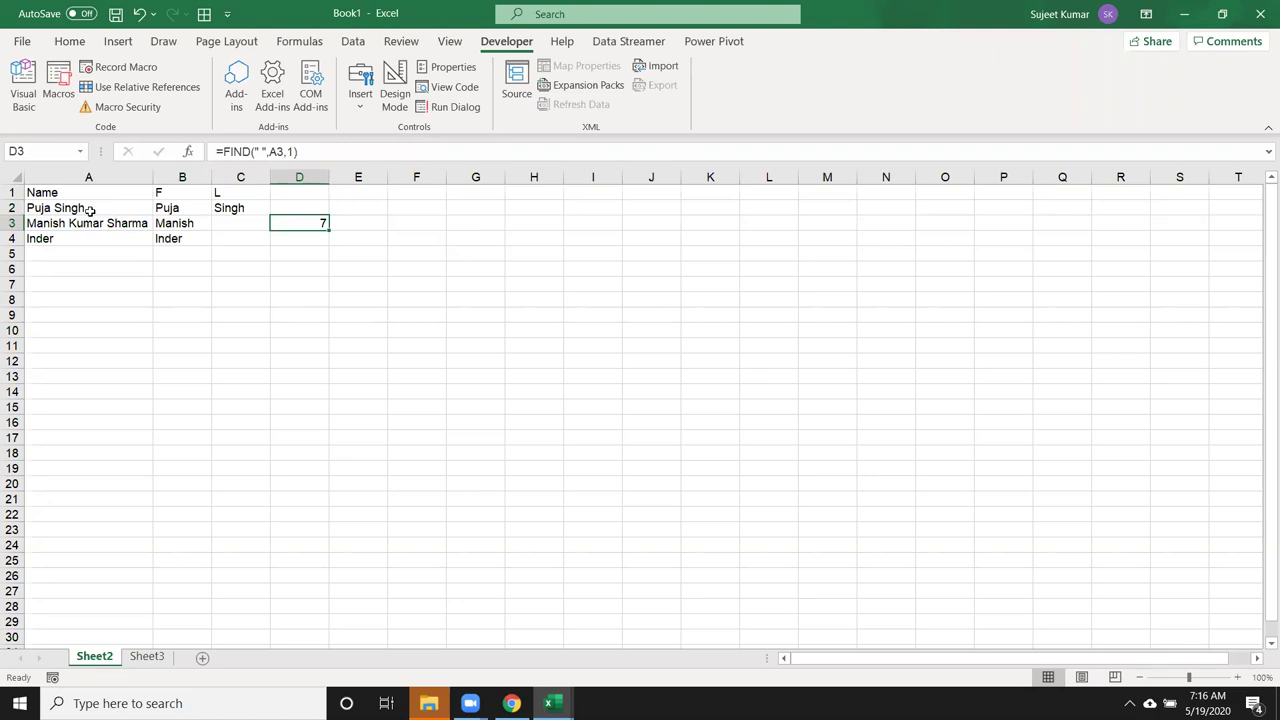
# Step: Enter =FIND(" ",A3,D3+1) in E3, returning 13 for the second space
pyautogui.click(354, 224)
pyautogui.write('=find')
pyautogui.press('Tab')
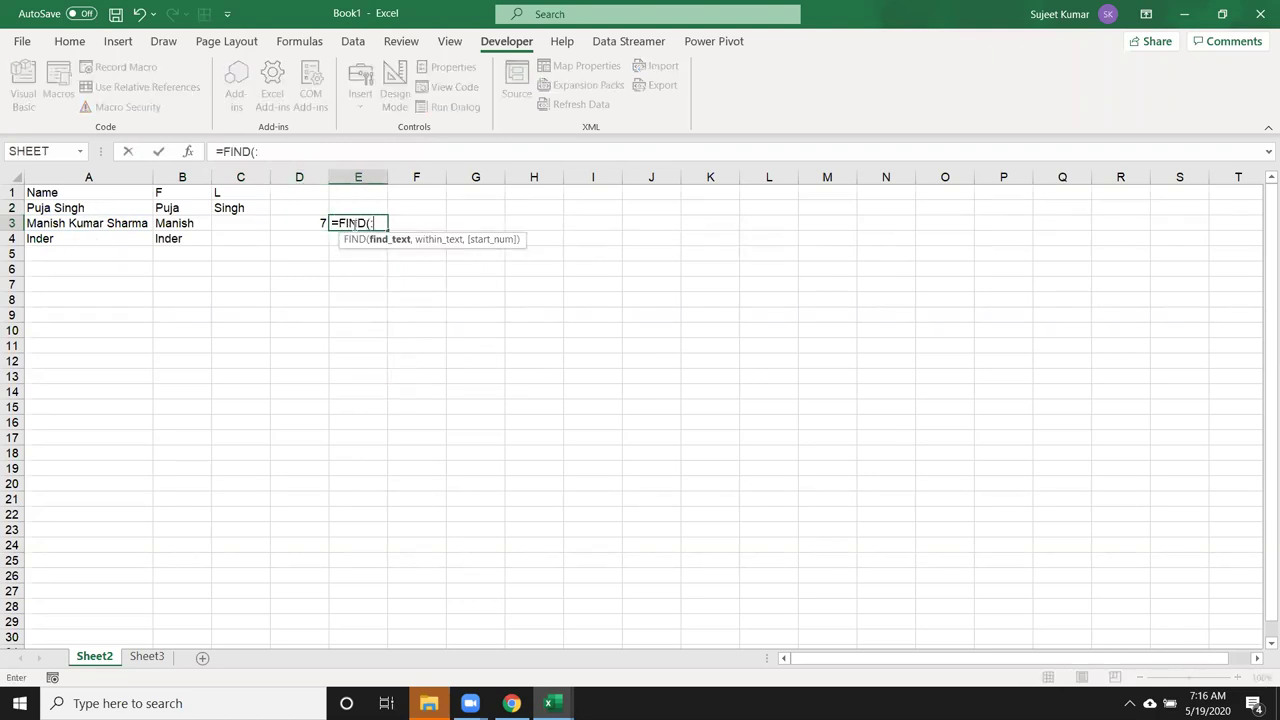
pyautogui.write('" ",')
pyautogui.press('Left')
pyautogui.press('Left')
pyautogui.press('Left')
pyautogui.press('Left')
pyautogui.write(',')
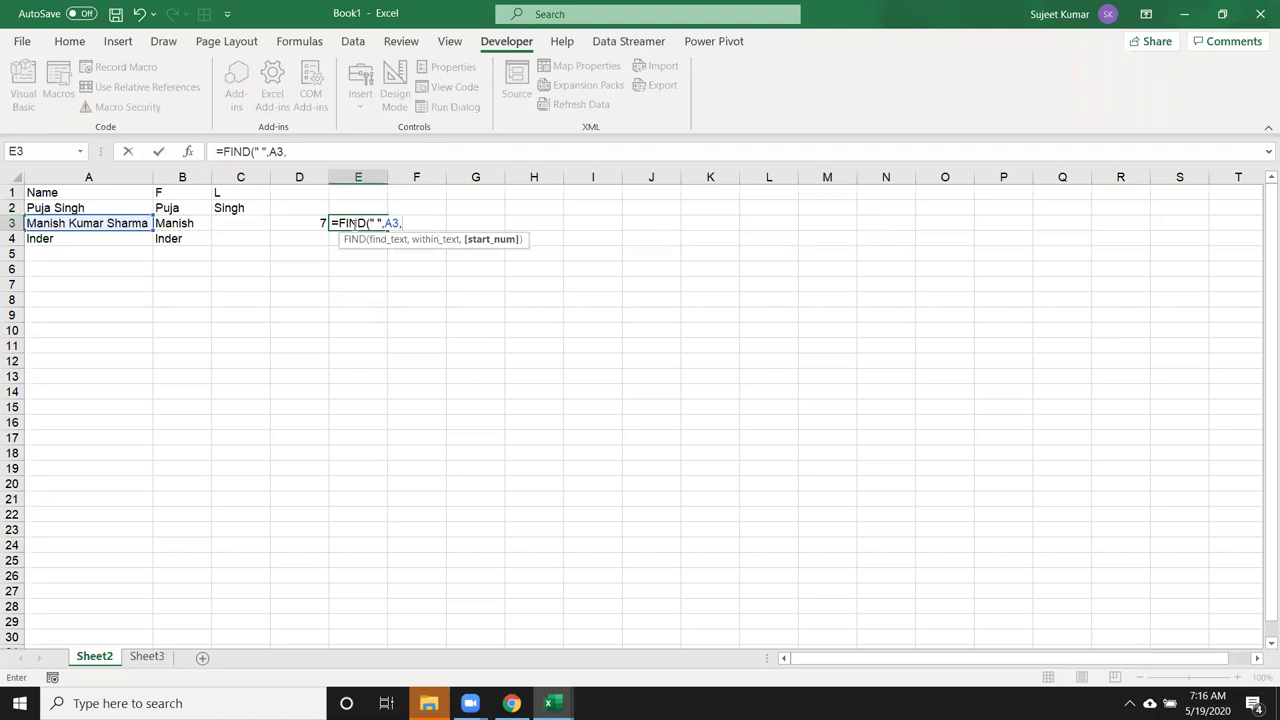
pyautogui.write('D3+1')
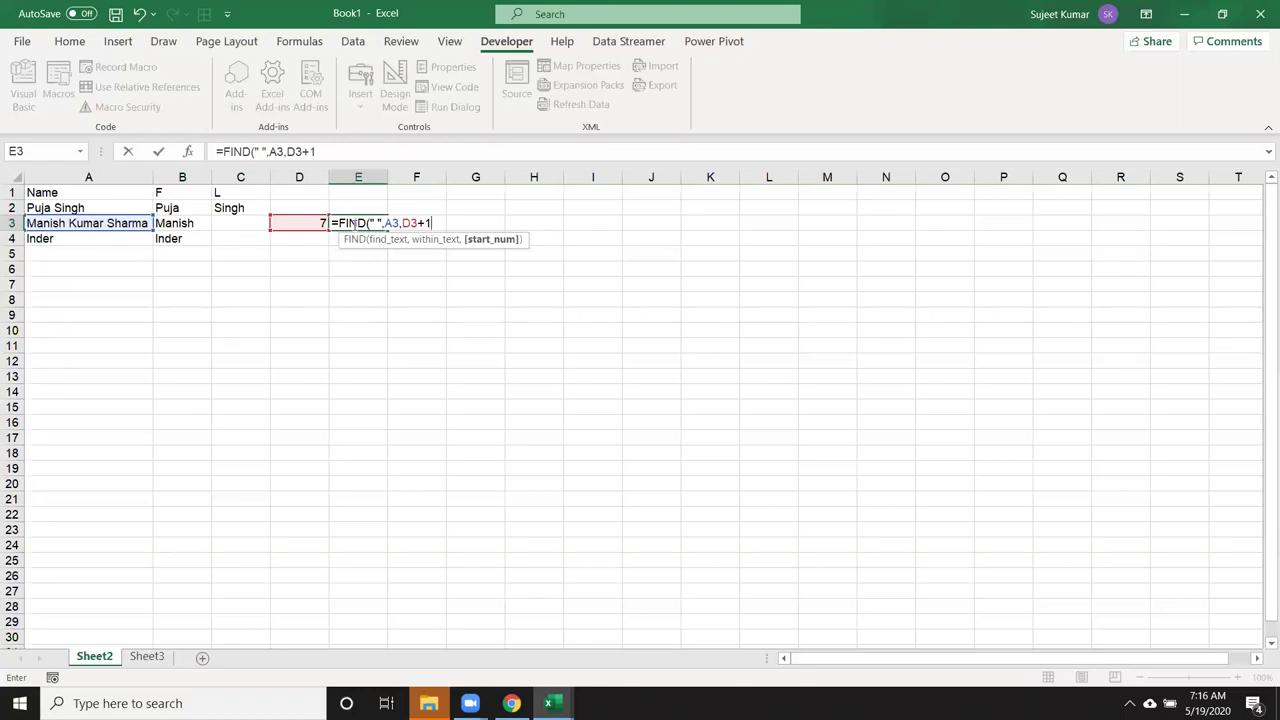
pyautogui.press('Return')
pyautogui.click(330, 224)
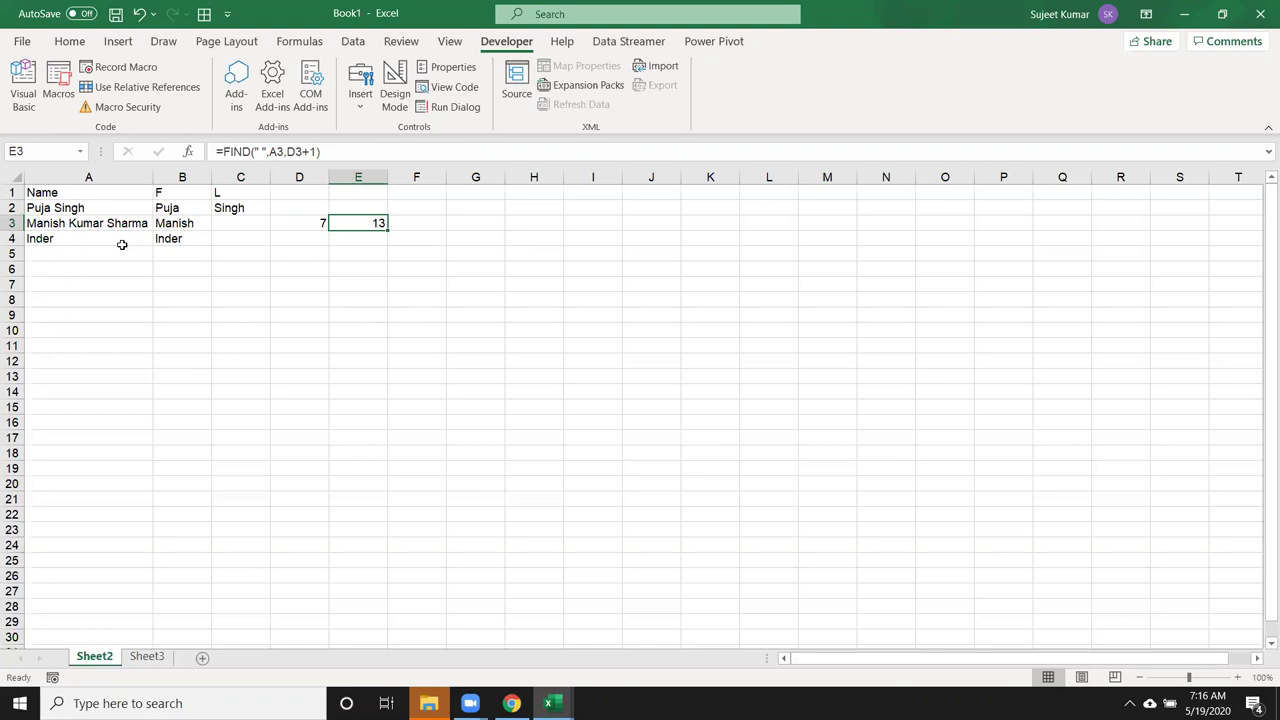
pyautogui.press('Up')
pyautogui.press('Left')
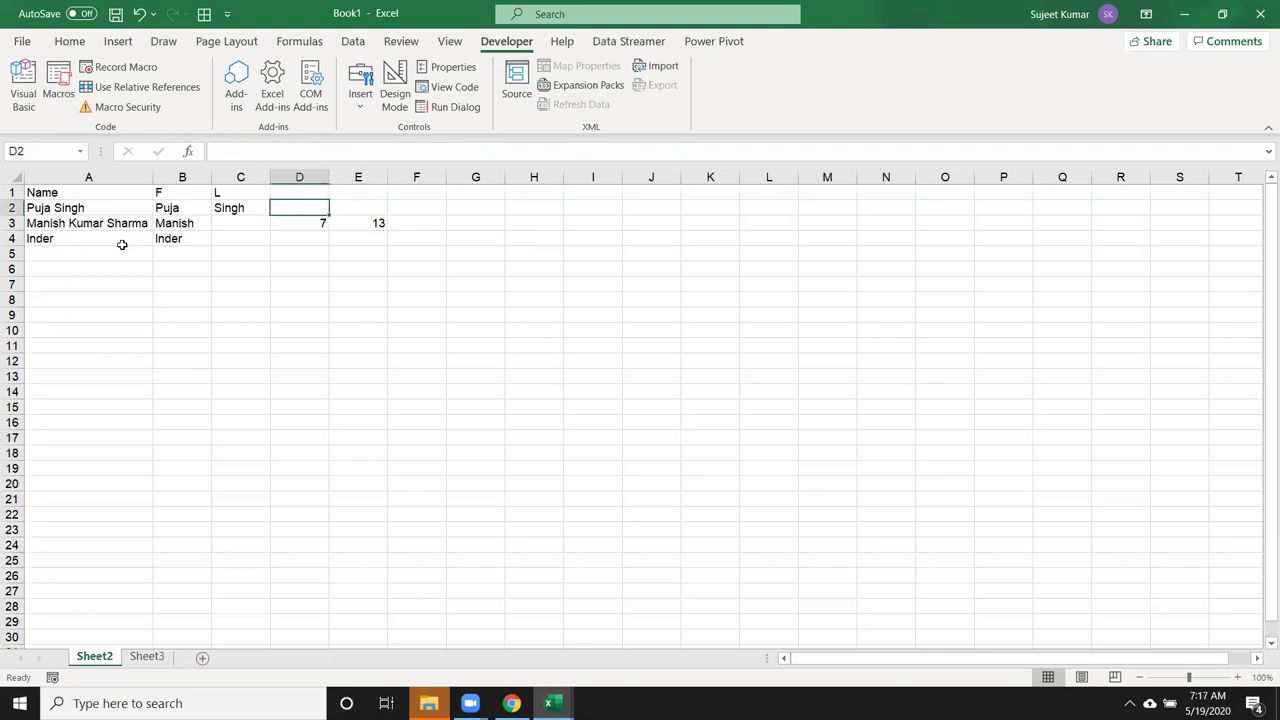
# Step: Start D2's formula as =RIGHT(A2,LEN(A2) to take text from the right
pyautogui.write('=')
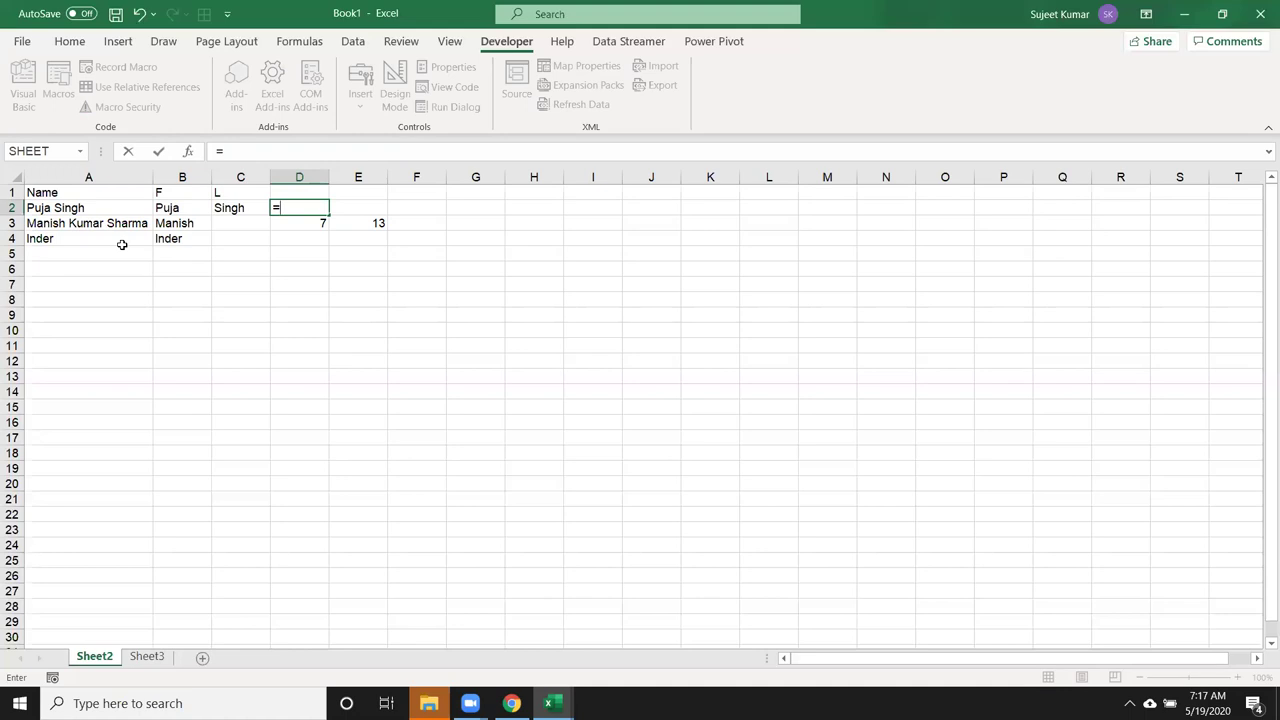
pyautogui.write('i')
pyautogui.press('BackSpace')
pyautogui.write('ri')
pyautogui.press('Tab')
pyautogui.press('Left')
pyautogui.press('Left')
pyautogui.press('Left')
pyautogui.write(',')
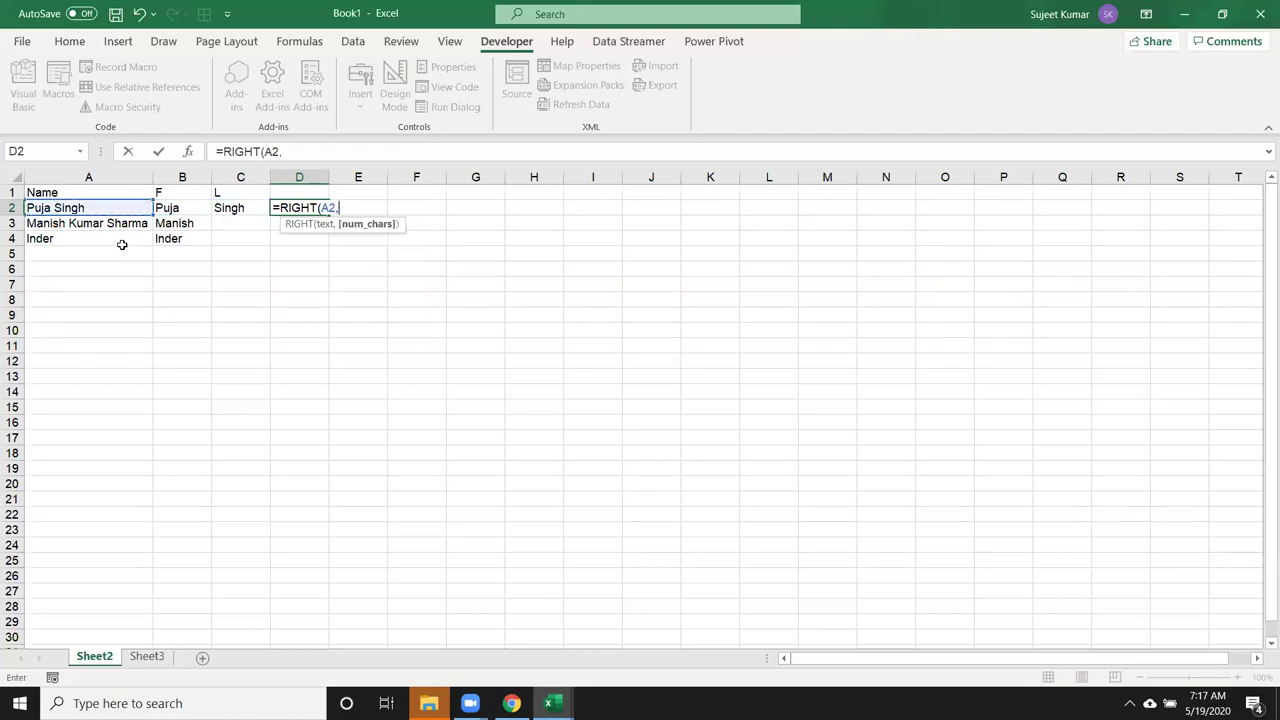
pyautogui.write('len')
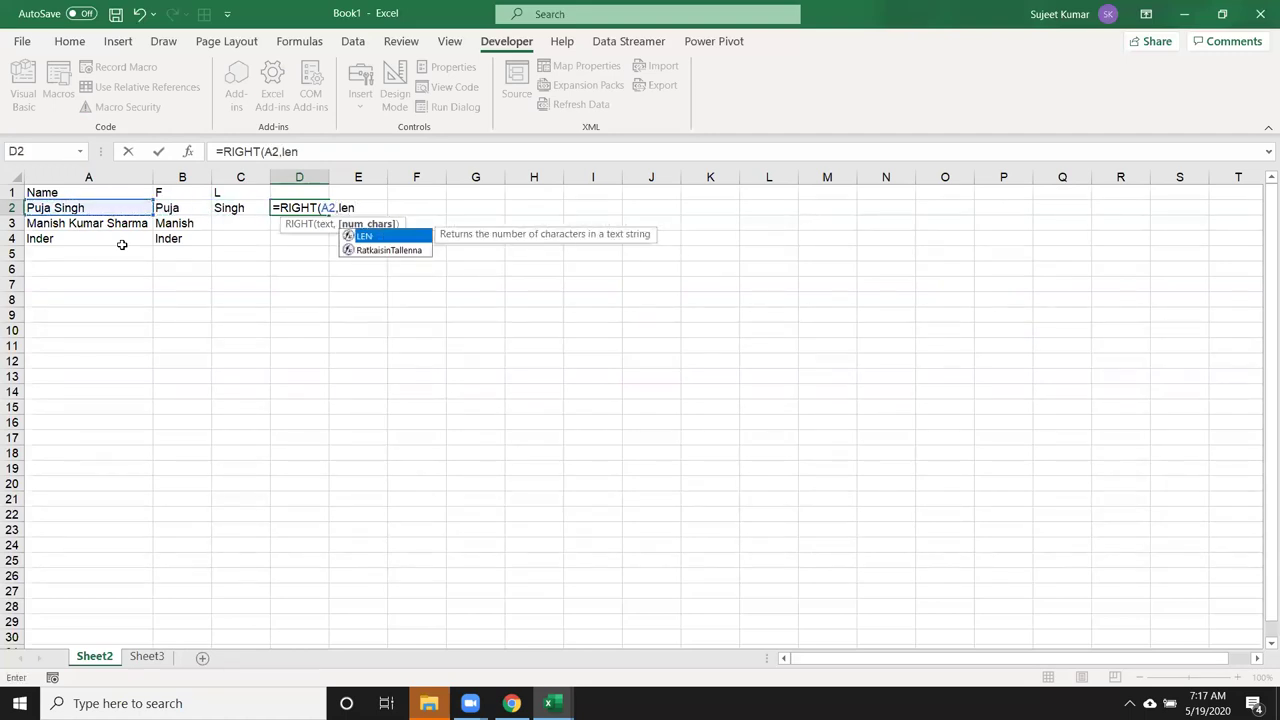
pyautogui.press('Tab')
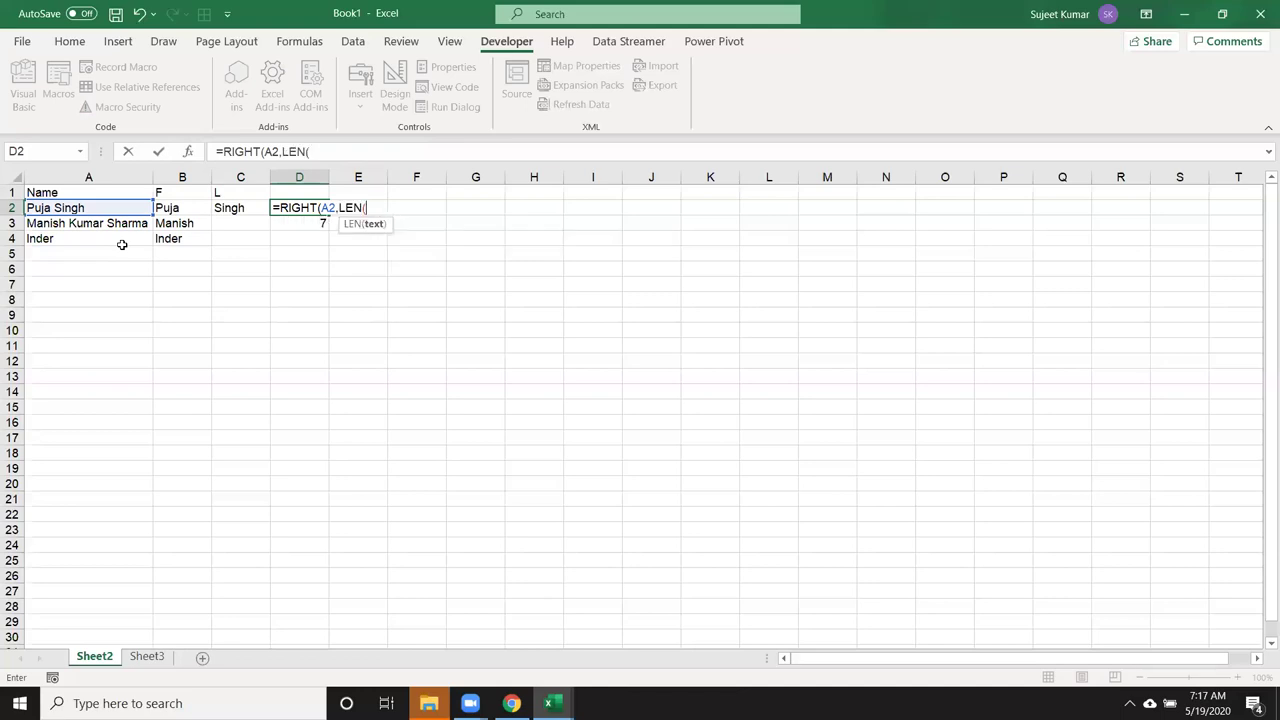
pyautogui.press('Left')
pyautogui.press('Left')
pyautogui.press('Left')
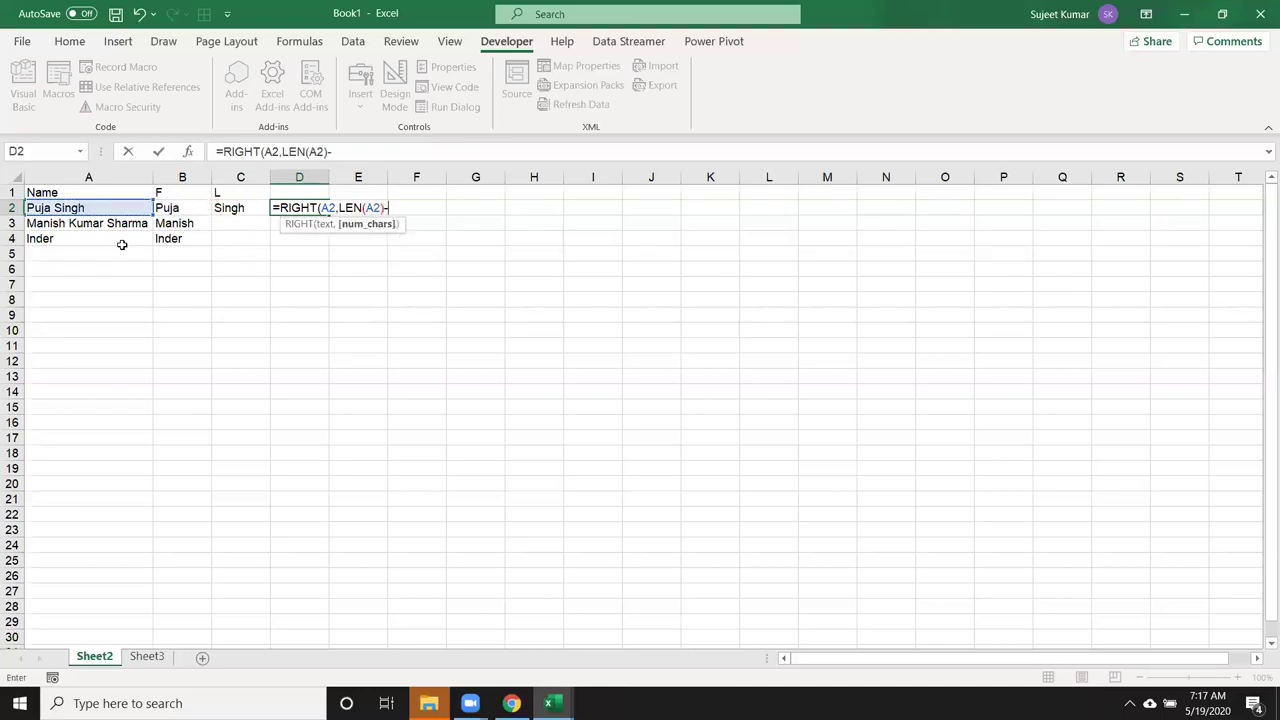
# Step: Subtract FIND(" ",A2,(FIND(" ",A2,1)+1)) for the second space and accept Excel's correction
pyautogui.write('-fin')
pyautogui.press('Tab')
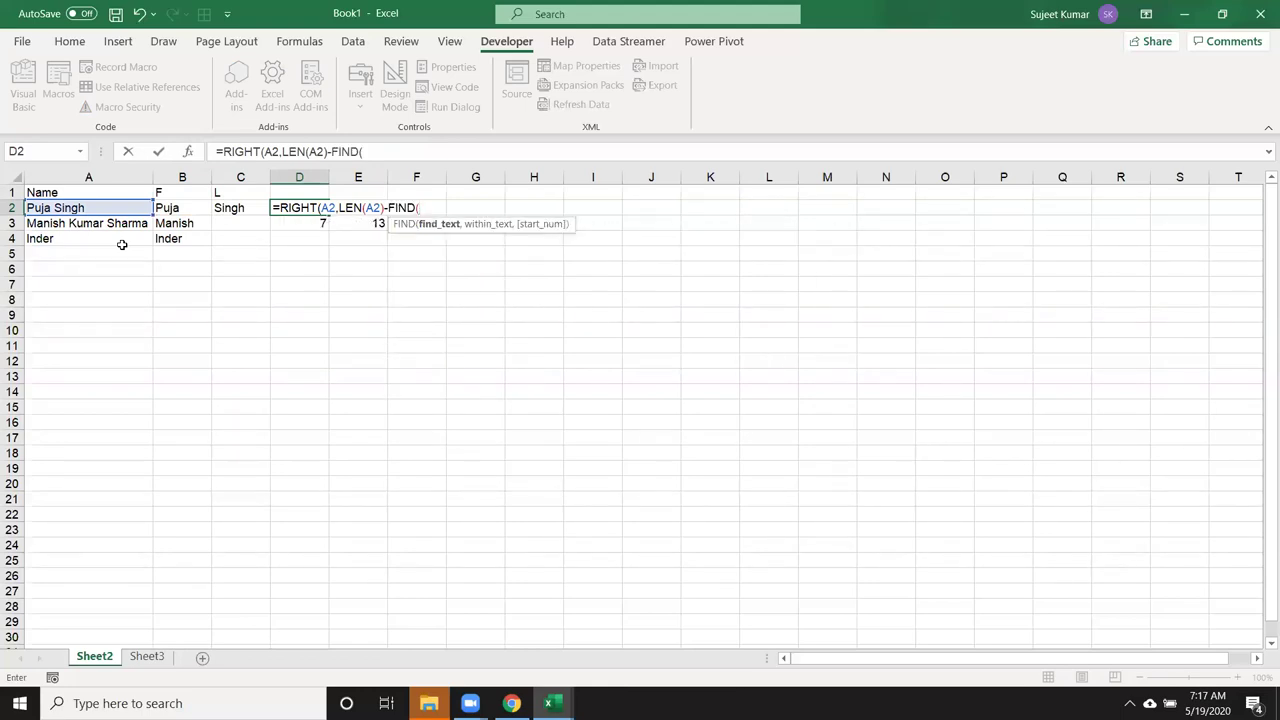
pyautogui.write('" ",a')
pyautogui.write('2')
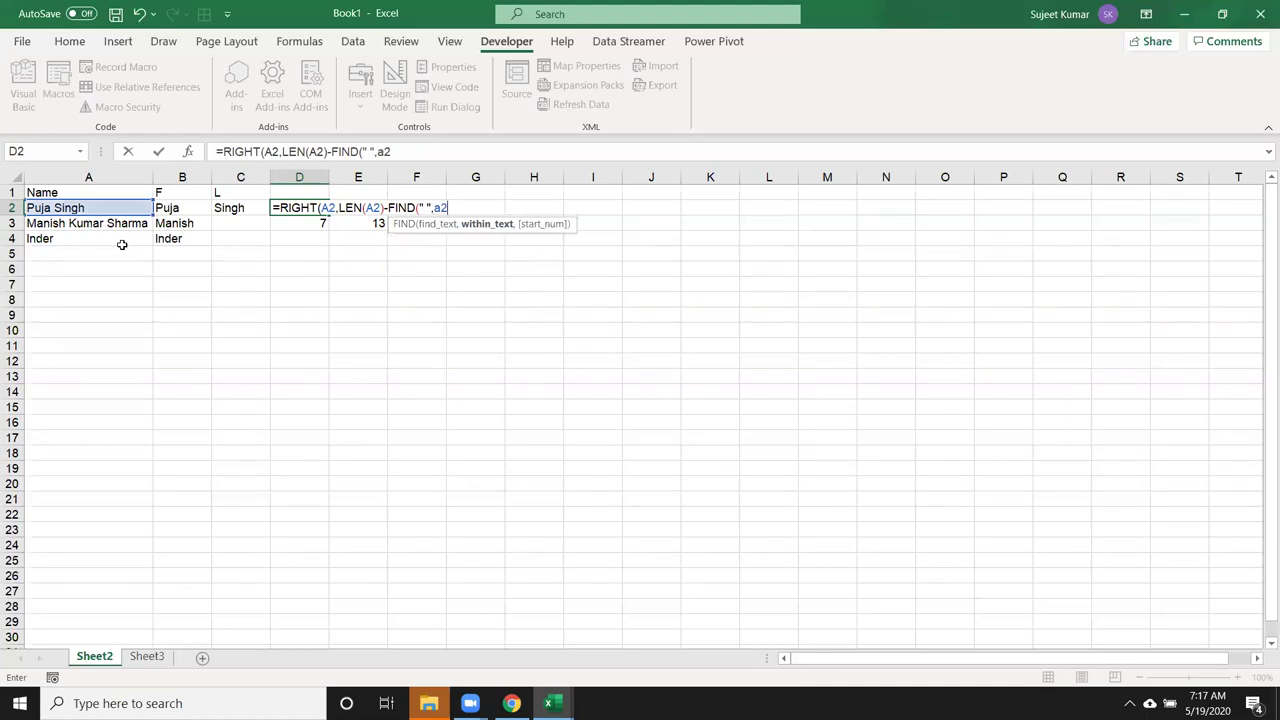
pyautogui.write(',')
pyautogui.write('(find')
pyautogui.press('Tab')
pyautogui.write('" "')
pyautogui.write(',(FIND(" ",')
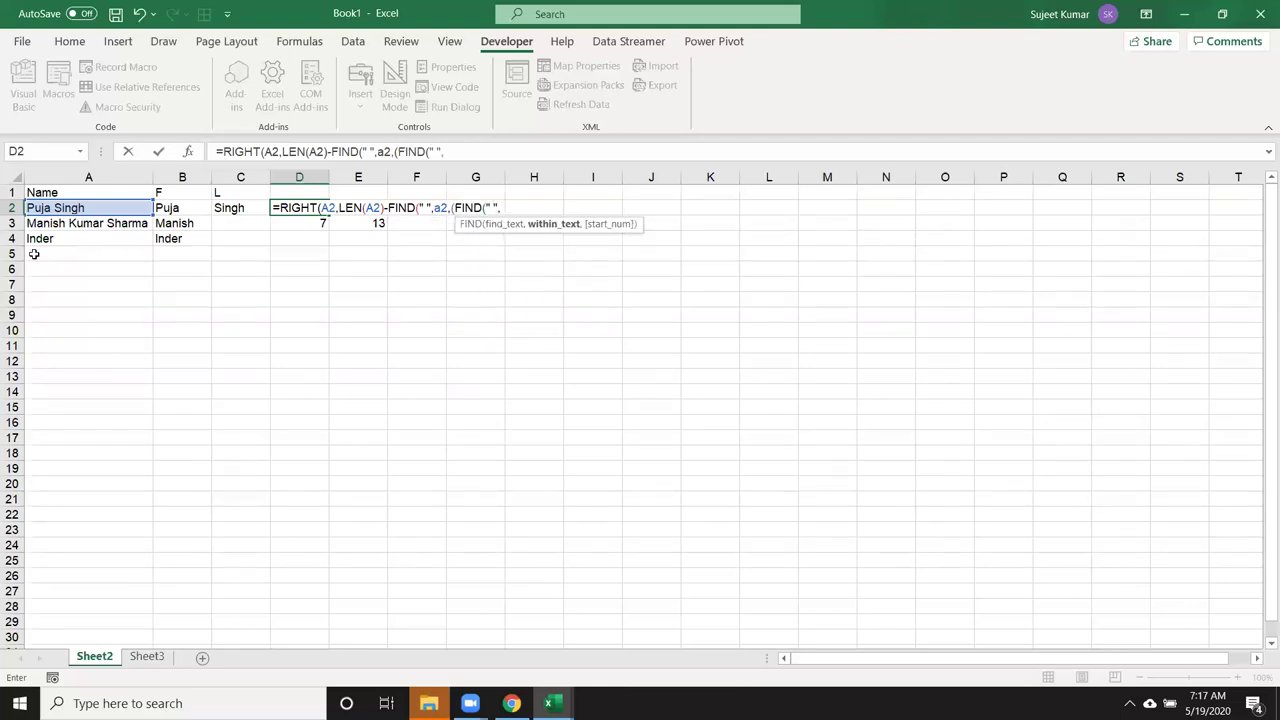
pyautogui.click(56, 204)
pyautogui.write(',1)')
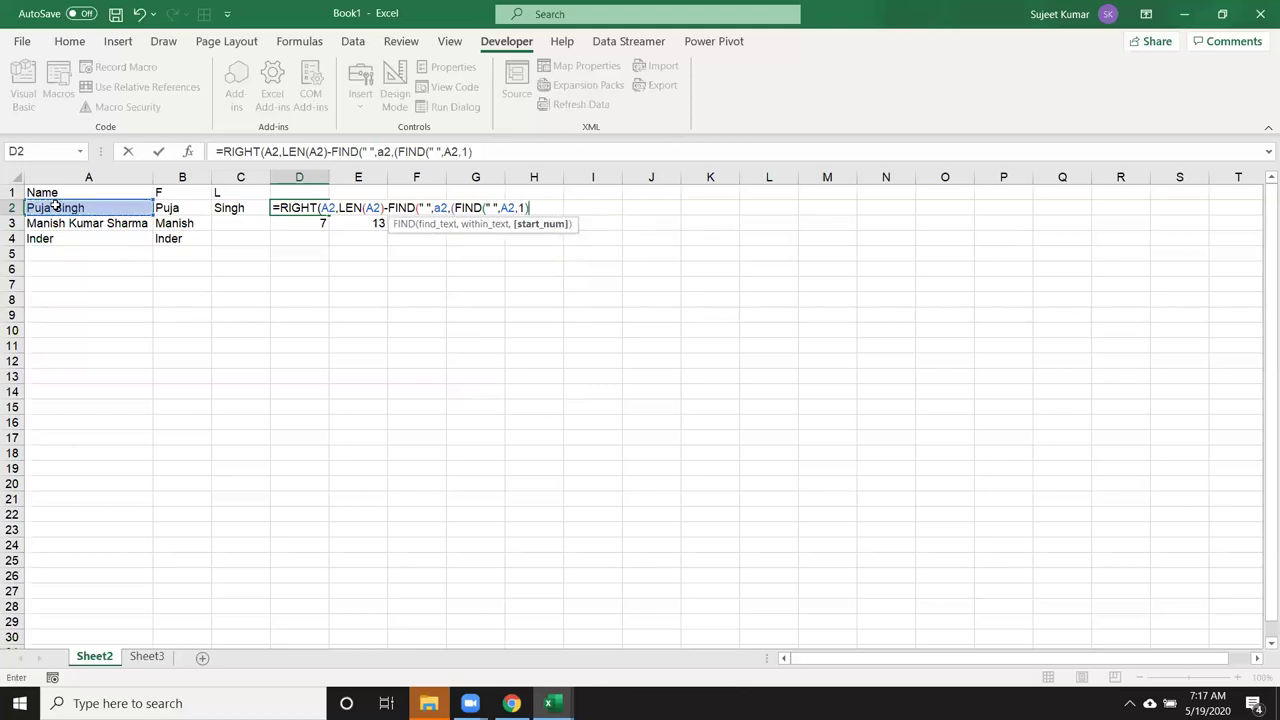
pyautogui.write('+1')
pyautogui.write(')')
pyautogui.press('Return')
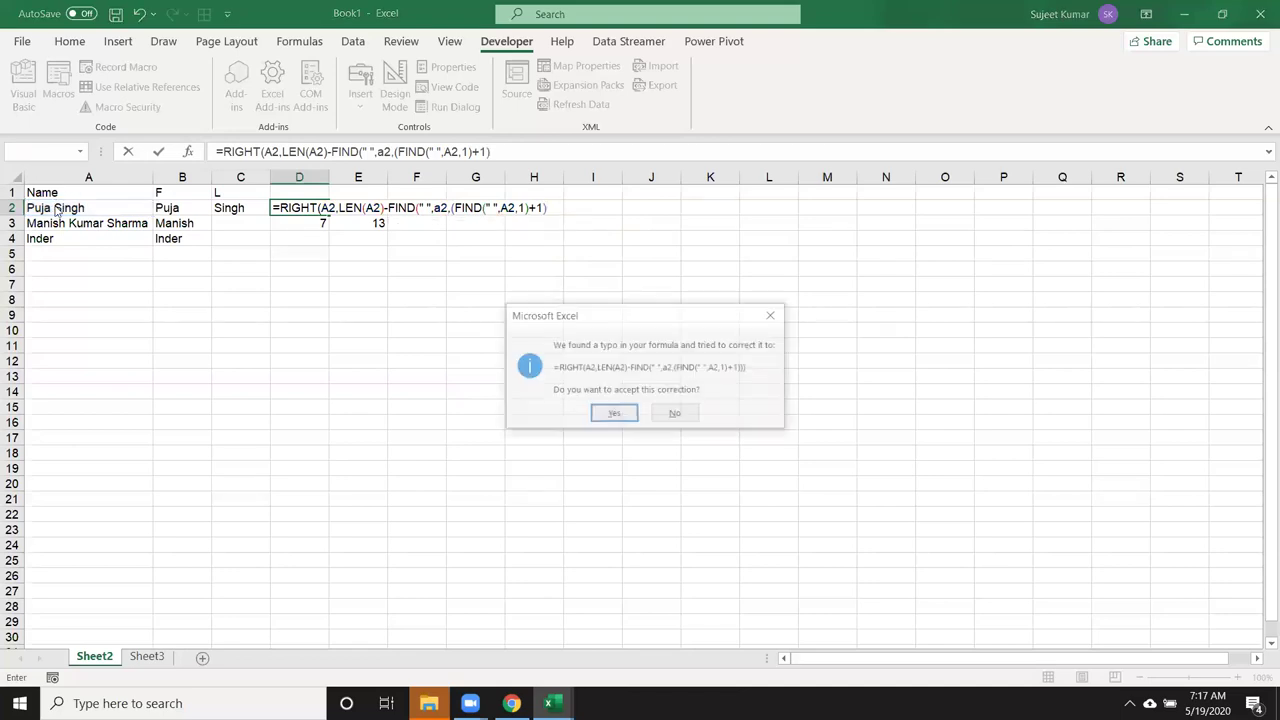
pyautogui.press('Return')
pyautogui.press('Up')
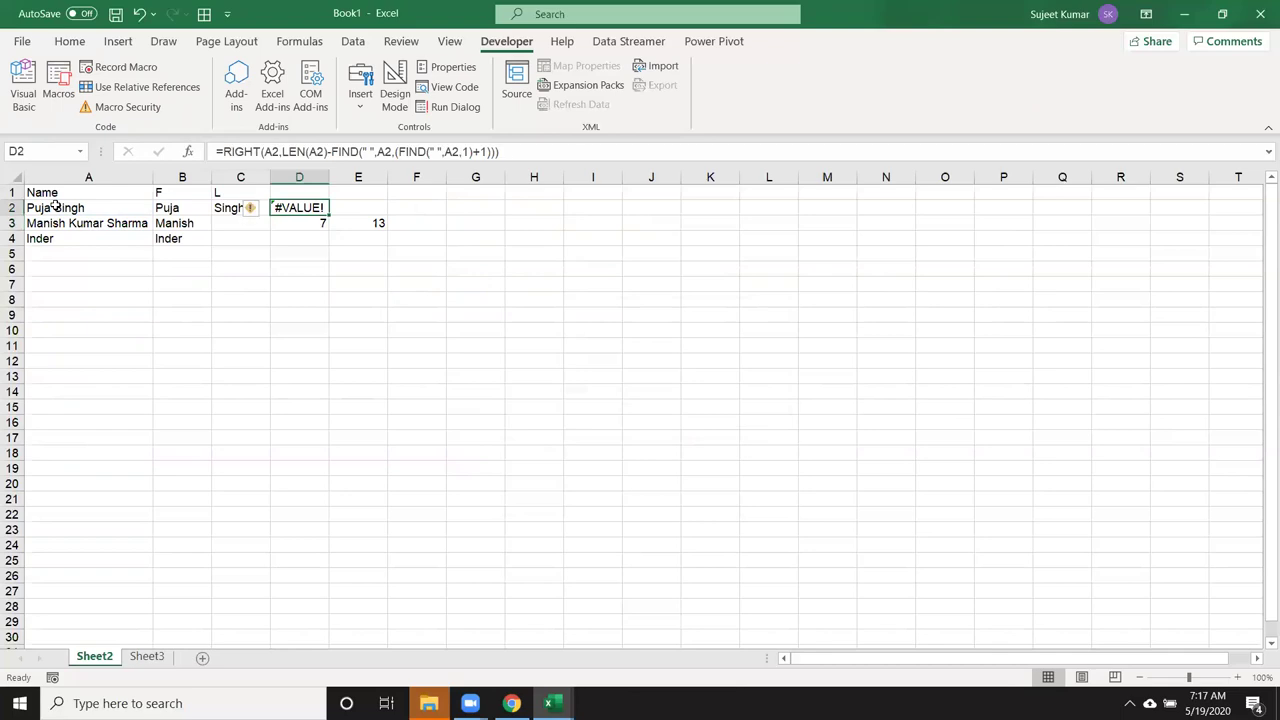
# Step: Fill the D2 formula down to row 4 and compare it with column C
pyautogui.moveTo(328, 215)
pyautogui.mouseDown()
pyautogui.moveTo(299, 225)
pyautogui.moveTo(299, 240)
pyautogui.mouseUp()
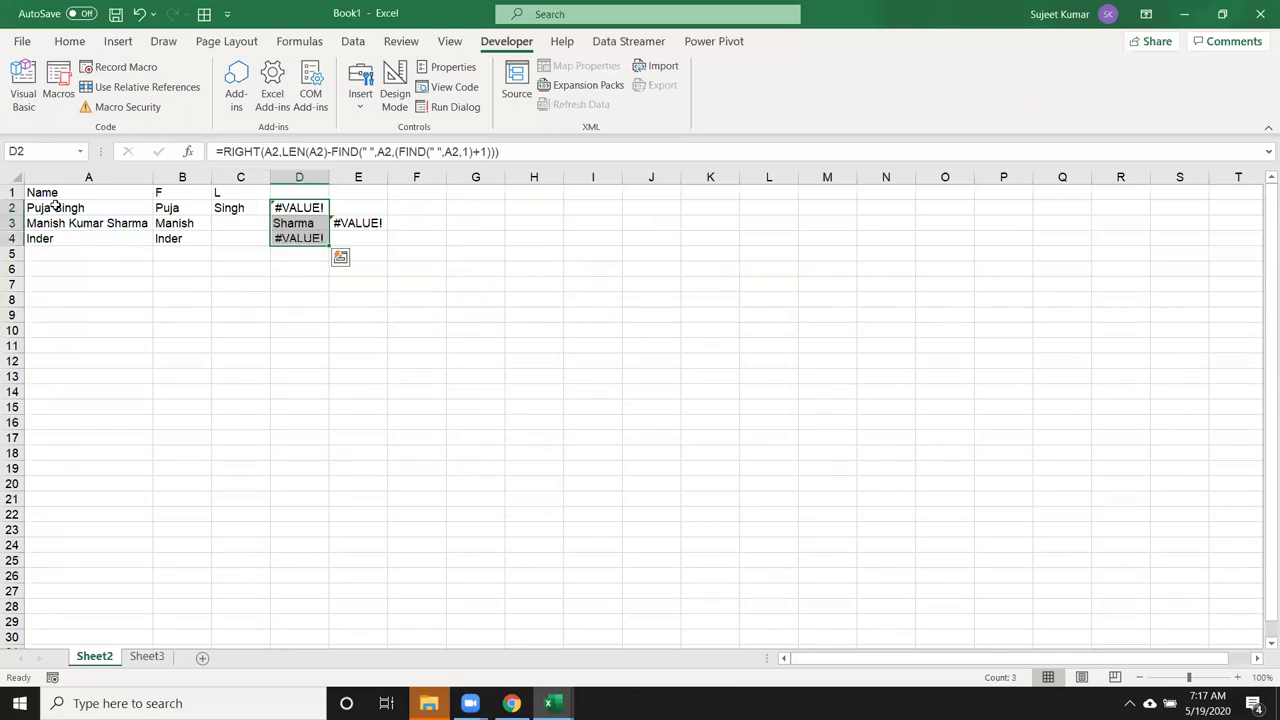
pyautogui.press('Up')
pyautogui.press('Down')
pyautogui.press('Left')
pyautogui.press('Left')
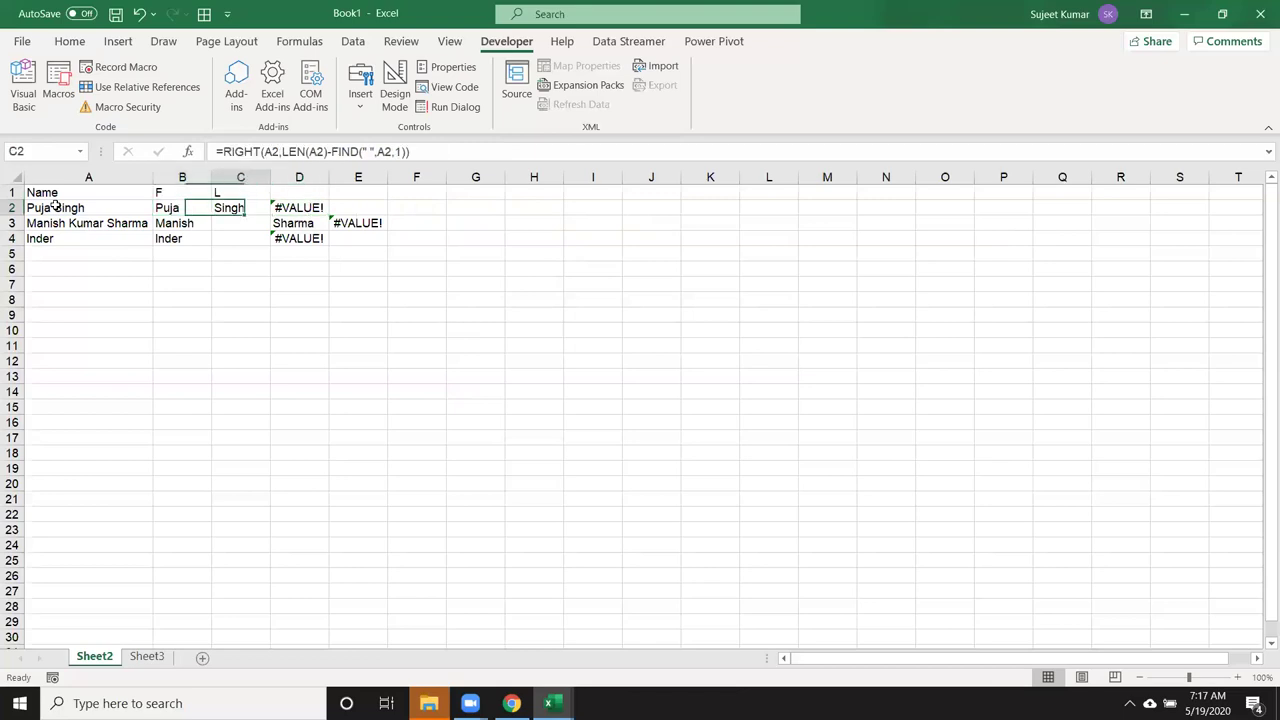
pyautogui.press('Right')
pyautogui.press('Right')
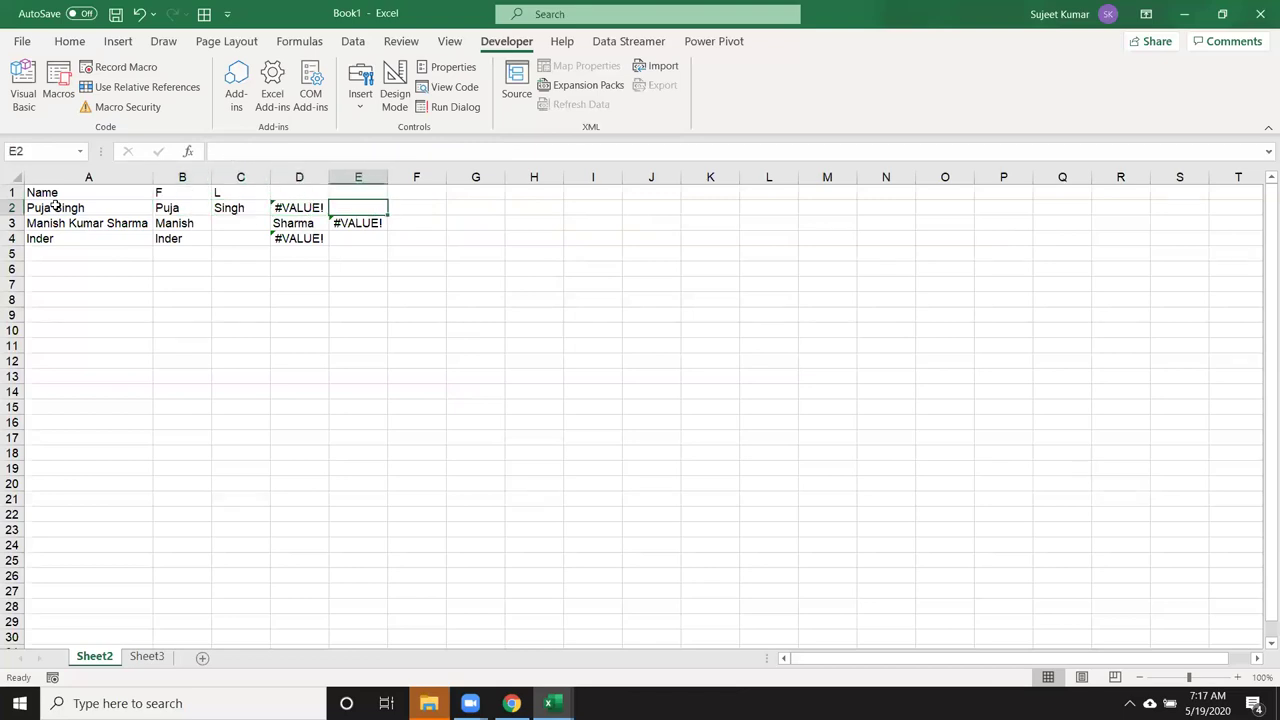
# Step: Try an IF formula referencing D2 and C2 in E2, then delete it
pyautogui.write('=if(')
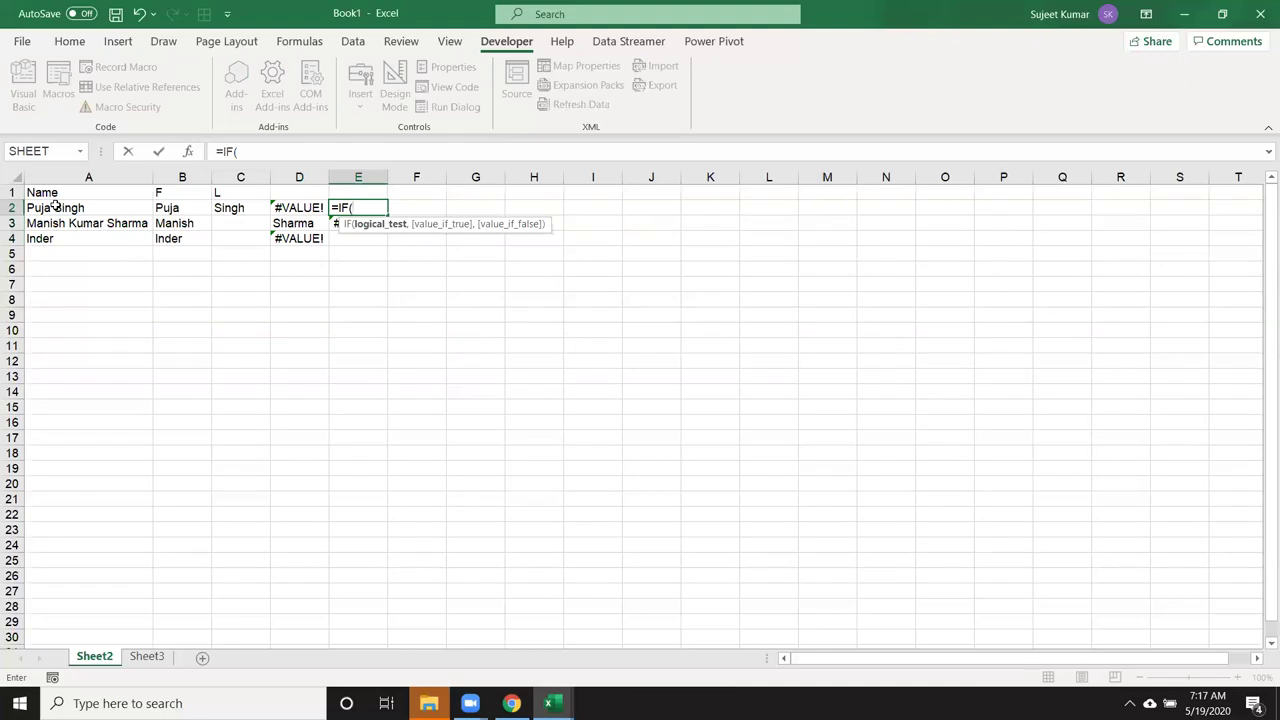
pyautogui.press('Left')
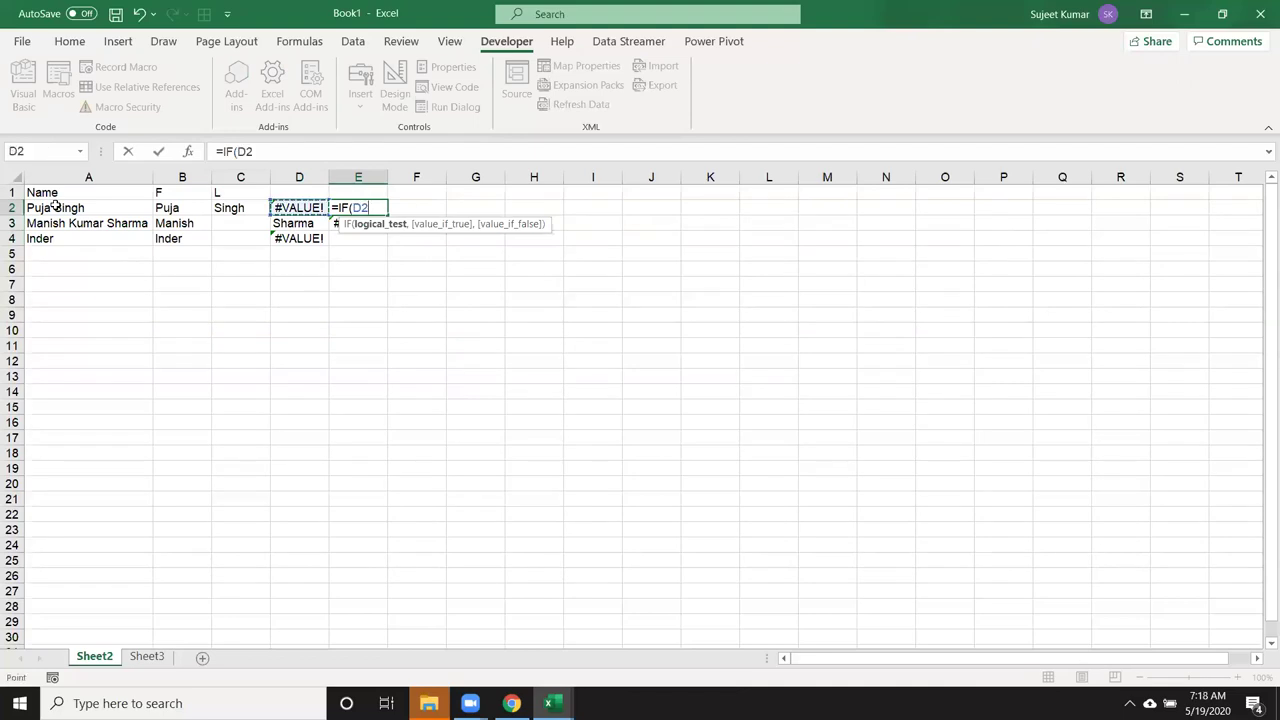
pyautogui.write(',')
pyautogui.press('Left')
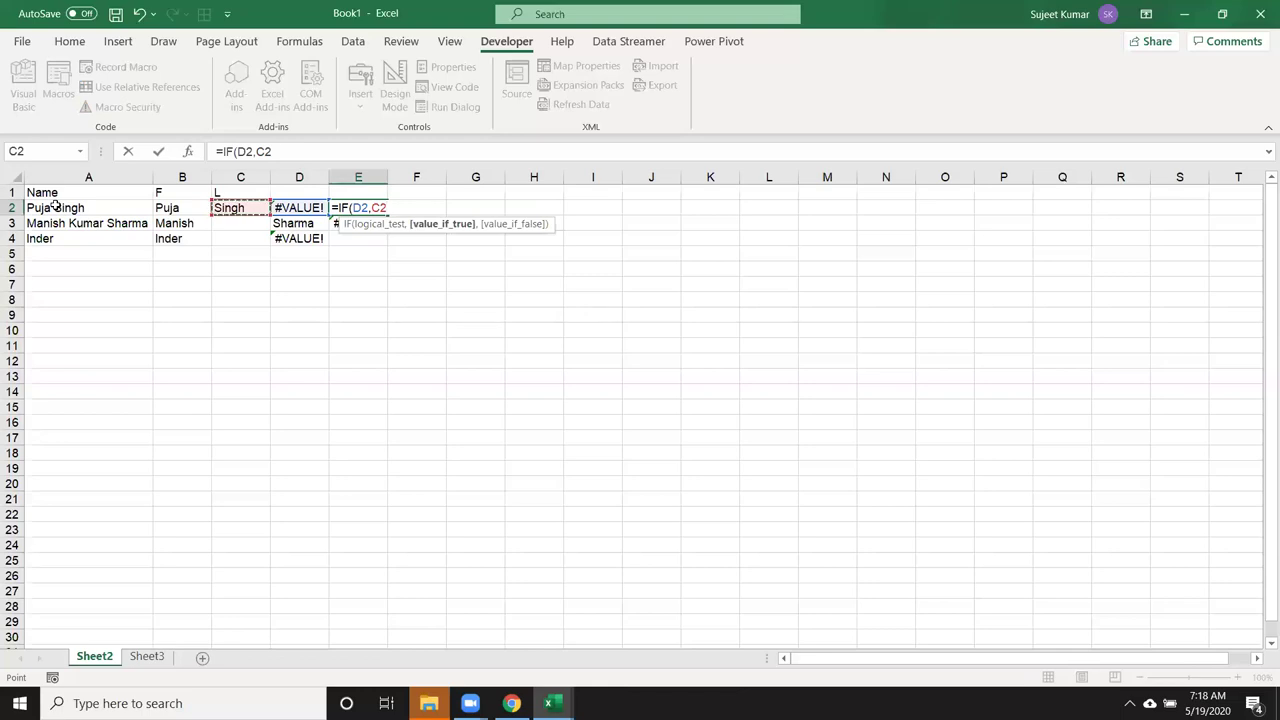
pyautogui.press('Return')
pyautogui.press('Up')
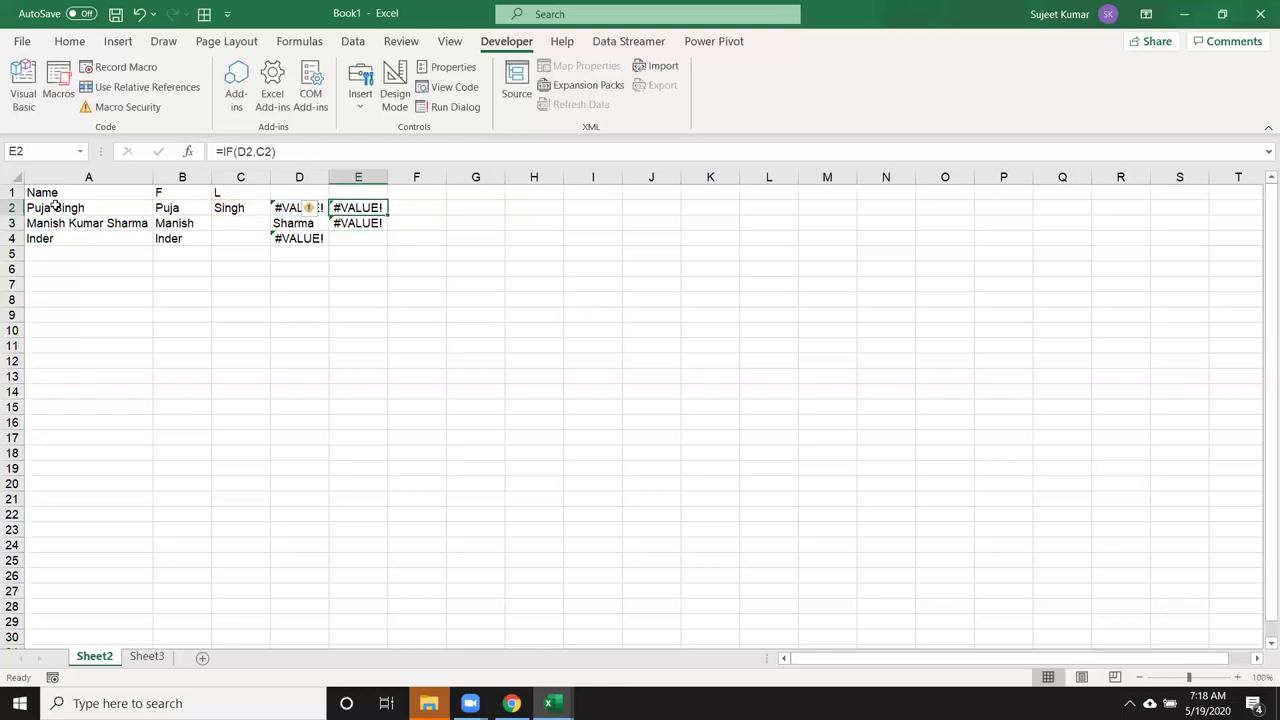
pyautogui.press('Delete')
# Step: Enter =IFERROR(D2,C2) in E2 so it shows the surname instead of #VALUE!
pyautogui.write('=')
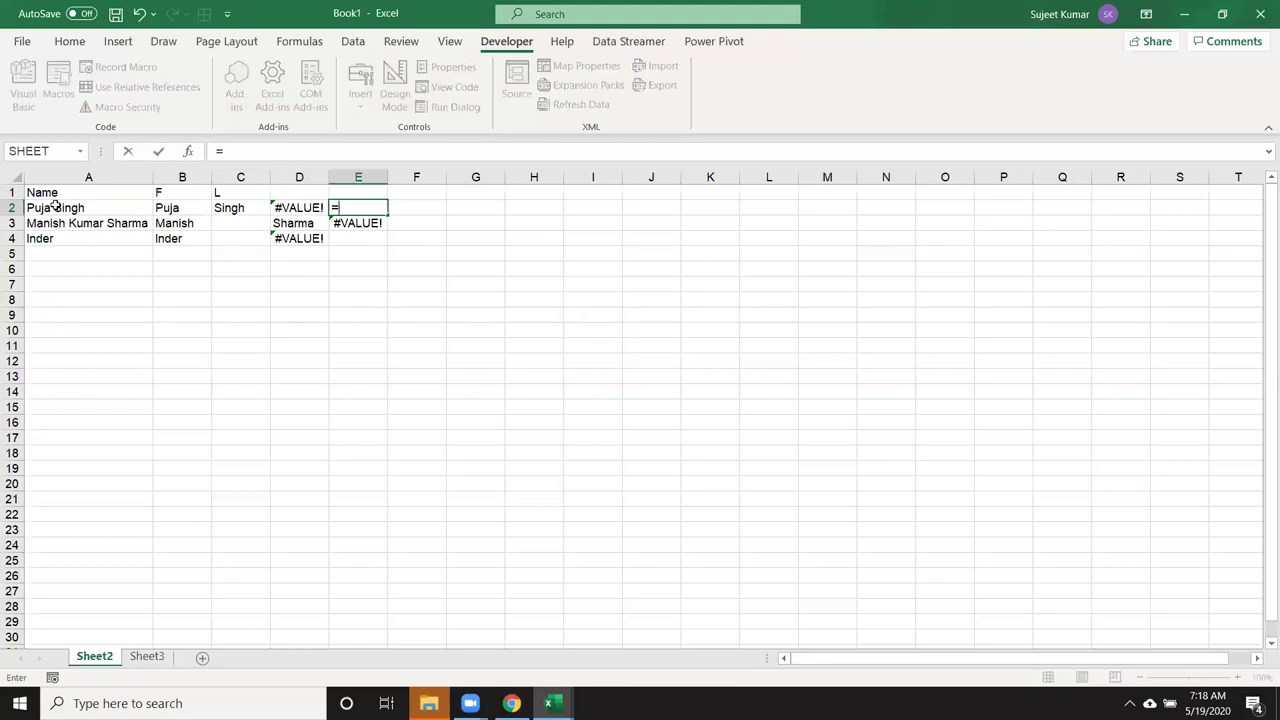
pyautogui.write('if')
pyautogui.press('Down')
pyautogui.press('Tab')
pyautogui.press('Left')
pyautogui.write(',')
pyautogui.press('Left')
pyautogui.press('Left')
pyautogui.write(')')
pyautogui.press('Return')
pyautogui.press('Up')
pyautogui.press('Left')
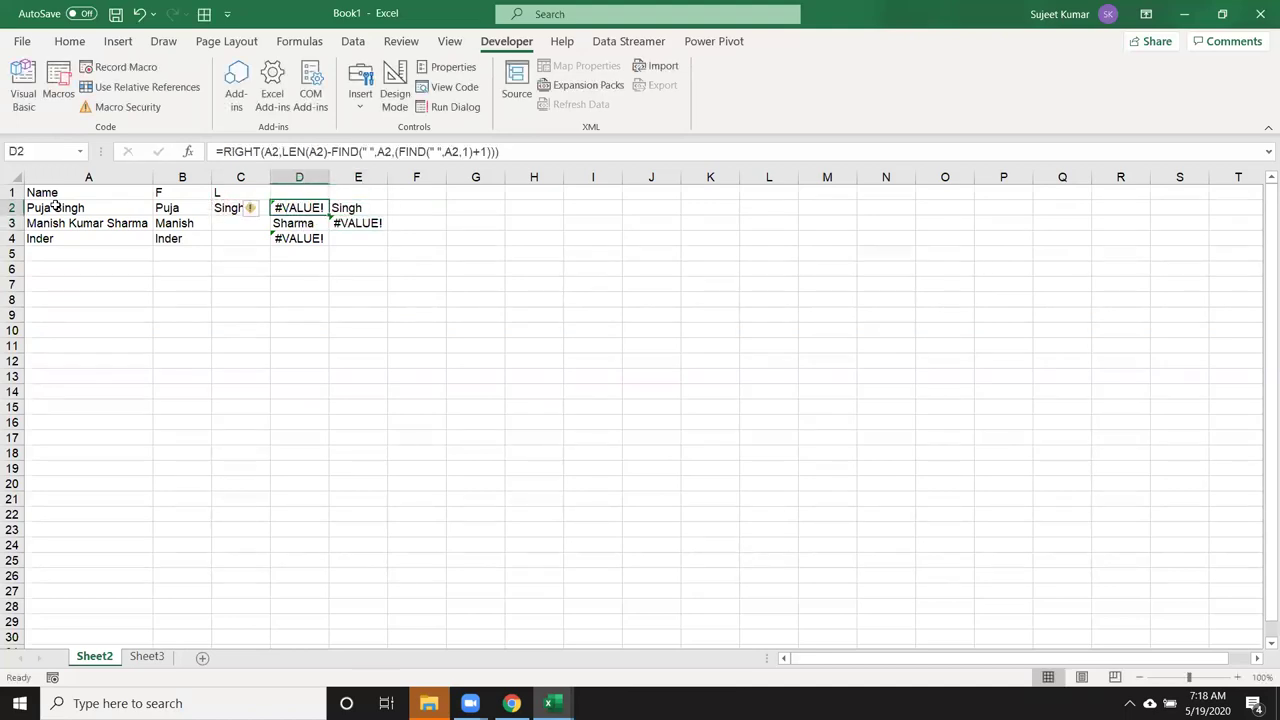
# Step: Copy D2's formula into E2's IFERROR, replacing the D2 reference
pyautogui.moveTo(224, 151); pyautogui.dragTo(498, 152)
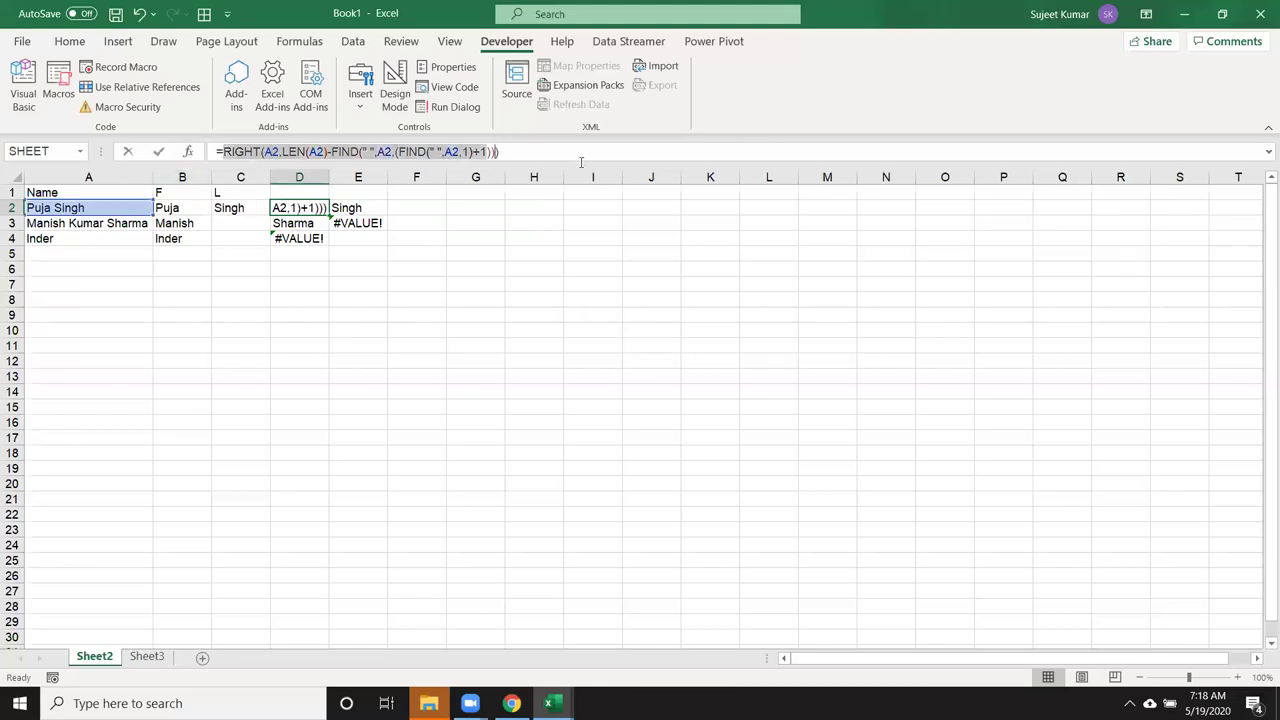
pyautogui.hotkey('ctrl', 'c')
pyautogui.press('Escape')
pyautogui.click(380, 211)
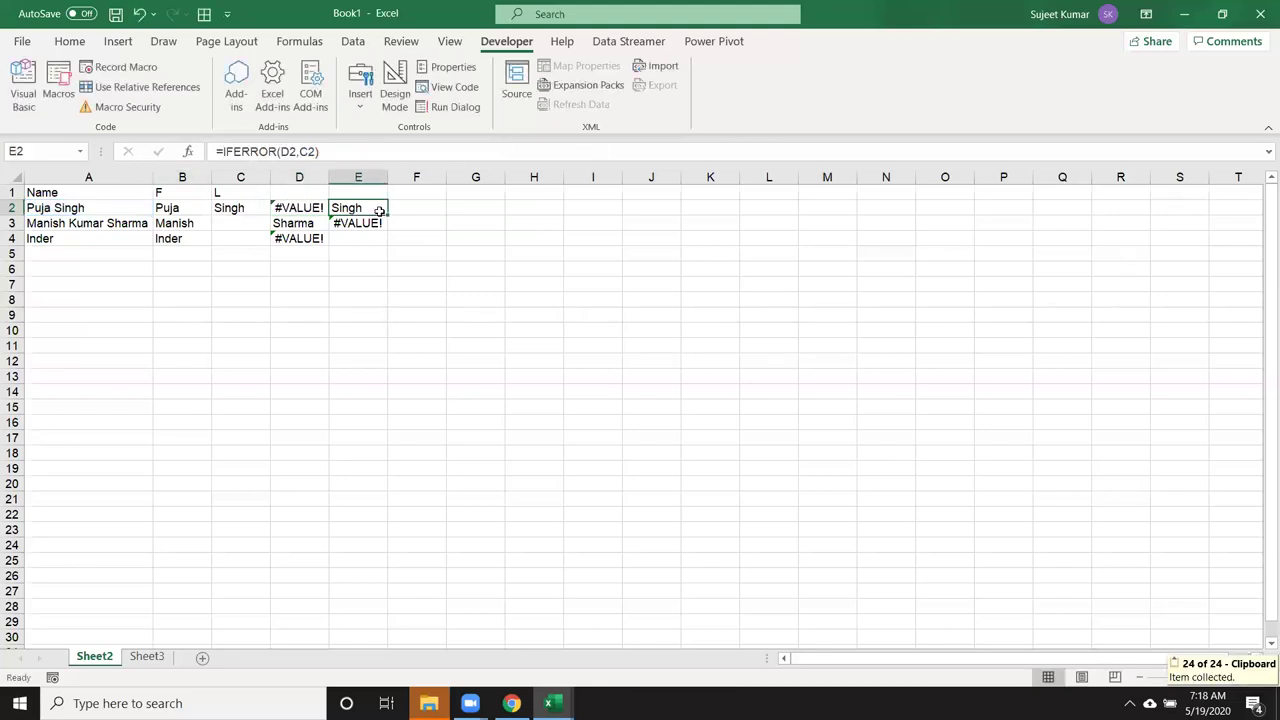
pyautogui.doubleClick(289, 151)
pyautogui.hotkey('ctrl', 'v')
pyautogui.press('Return')
pyautogui.press('Up')
pyautogui.press('Left')
pyautogui.press('Left')
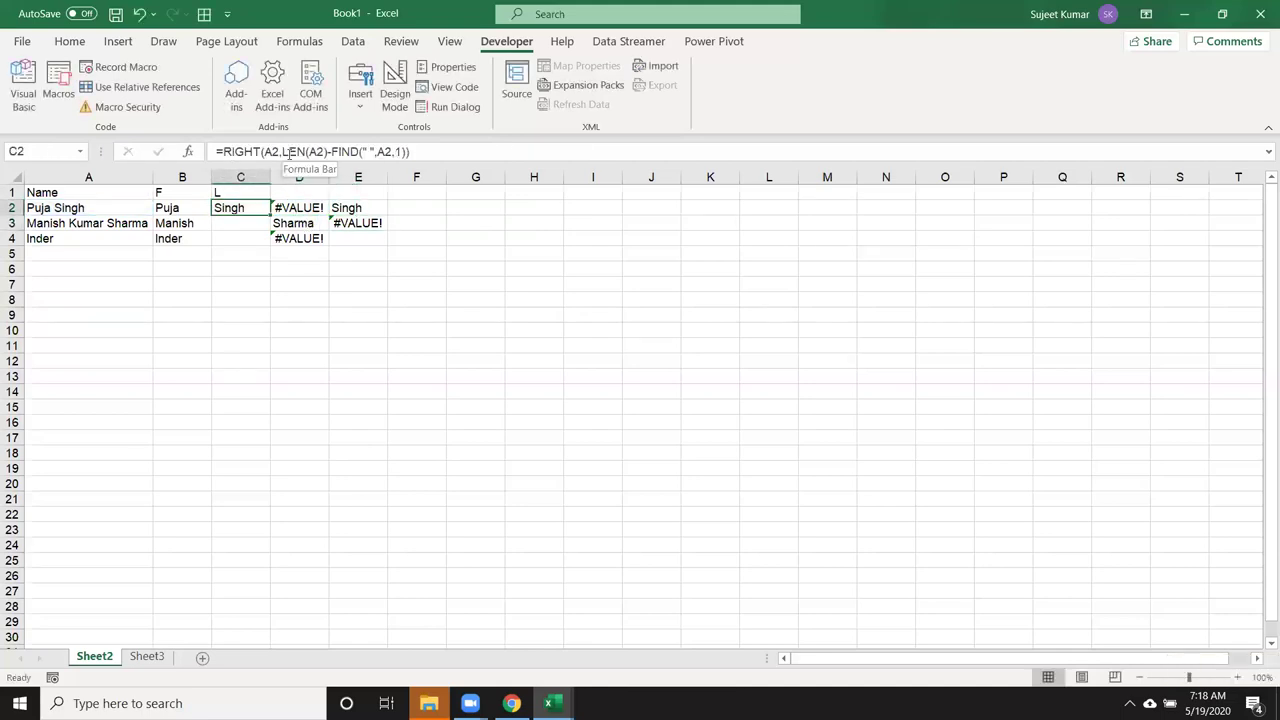
# Step: Copy C2's formula into E2's IFERROR as the fallback argument
pyautogui.moveTo(222, 151); pyautogui.dragTo(485, 151)
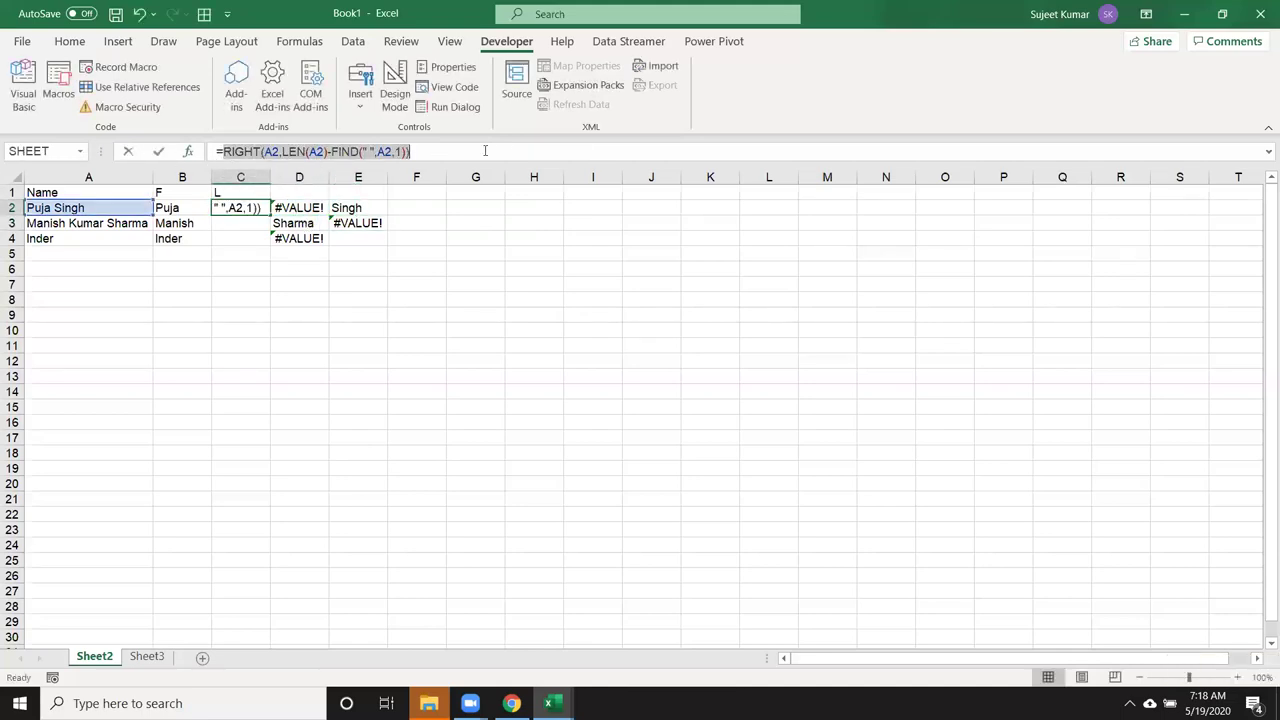
pyautogui.hotkey('ctrl', 'c')
pyautogui.press('Escape')
pyautogui.click(372, 207)
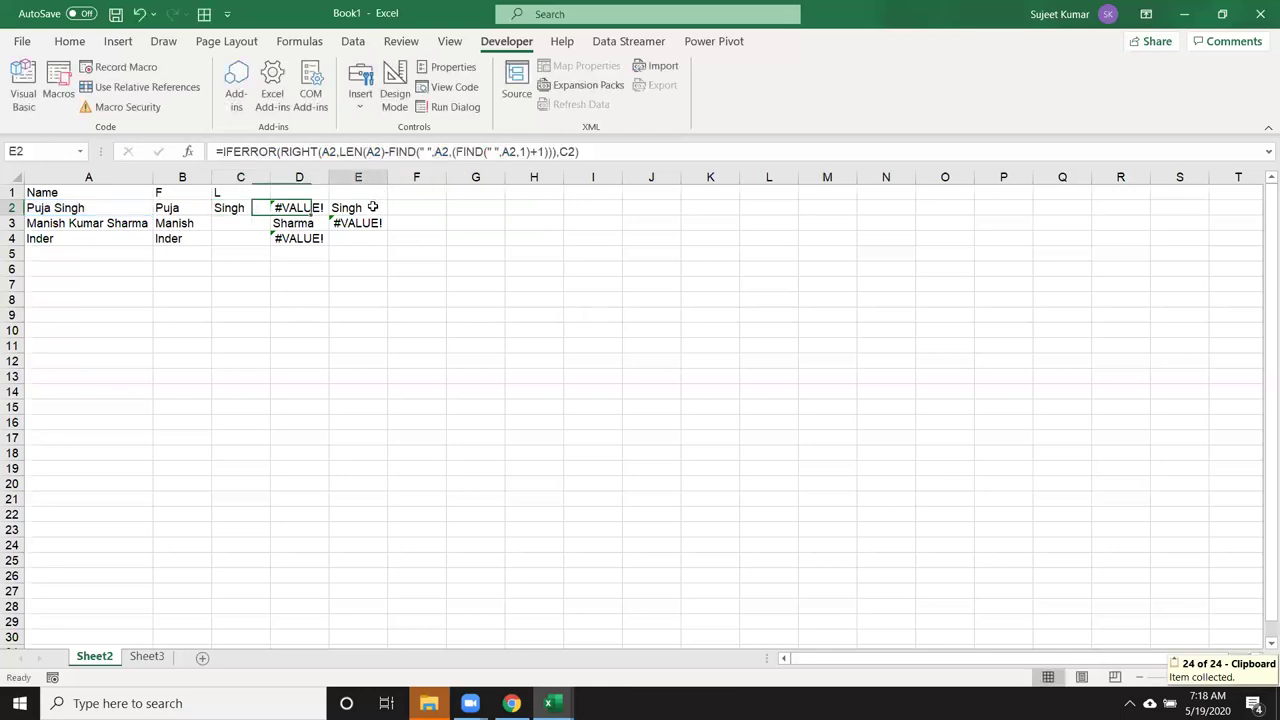
pyautogui.doubleClick(566, 151)
pyautogui.hotkey('ctrl', 'v')
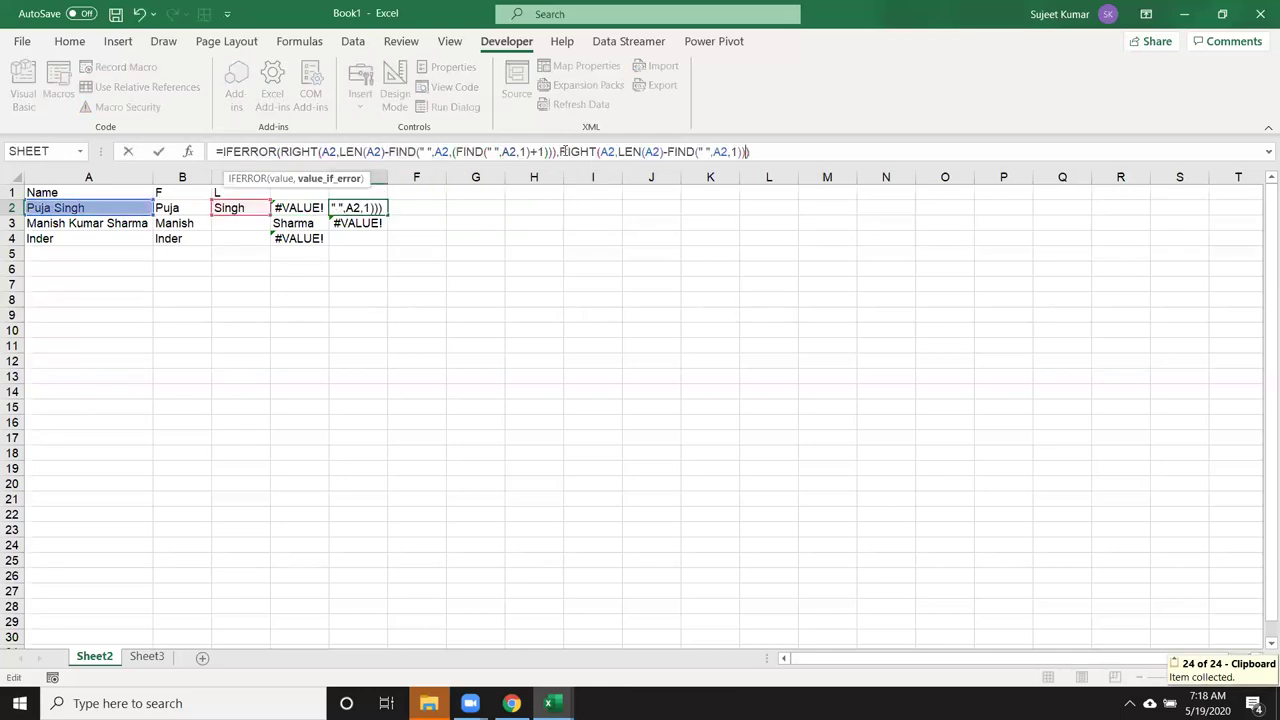
pyautogui.press('Return')
# Step: Move the combined formula from E2 to C2 and fill it down to C4
pyautogui.press('Up')
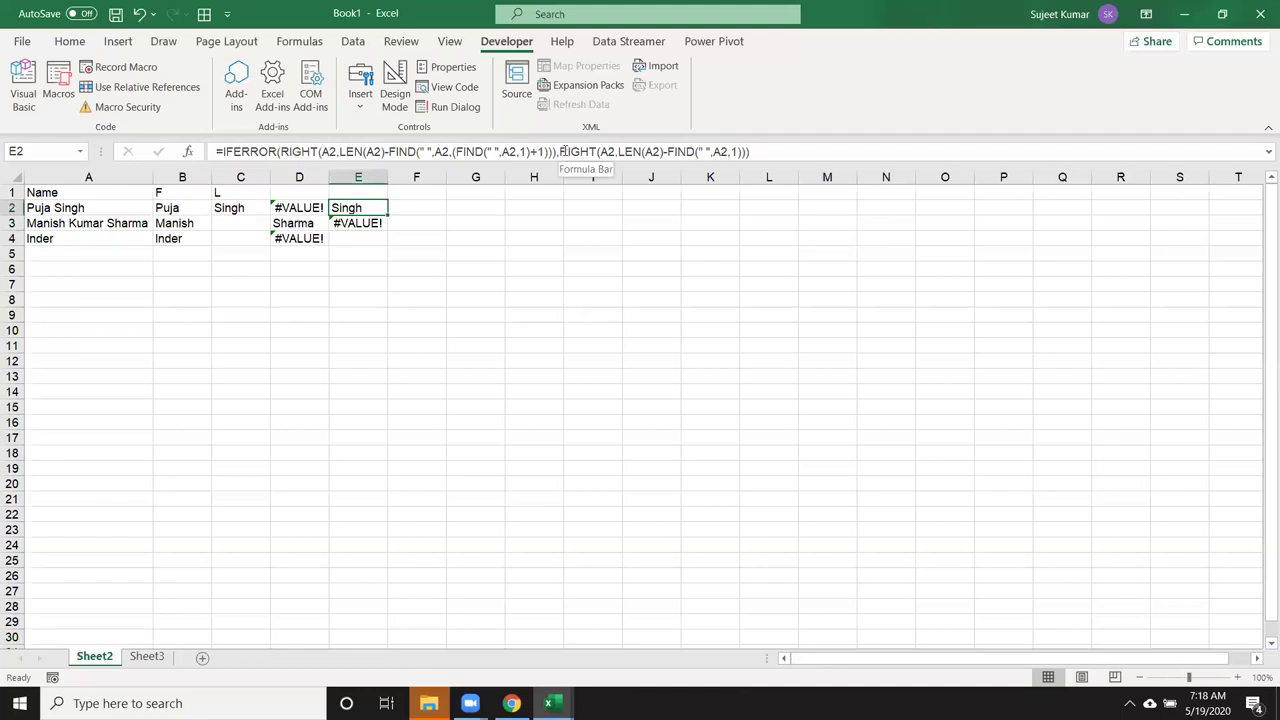
pyautogui.hotkey('ctrl', 'x')
pyautogui.press('Left')
pyautogui.press('Left')
pyautogui.hotkey('ctrl', 'v')
pyautogui.hotkey('shift', 'Down')
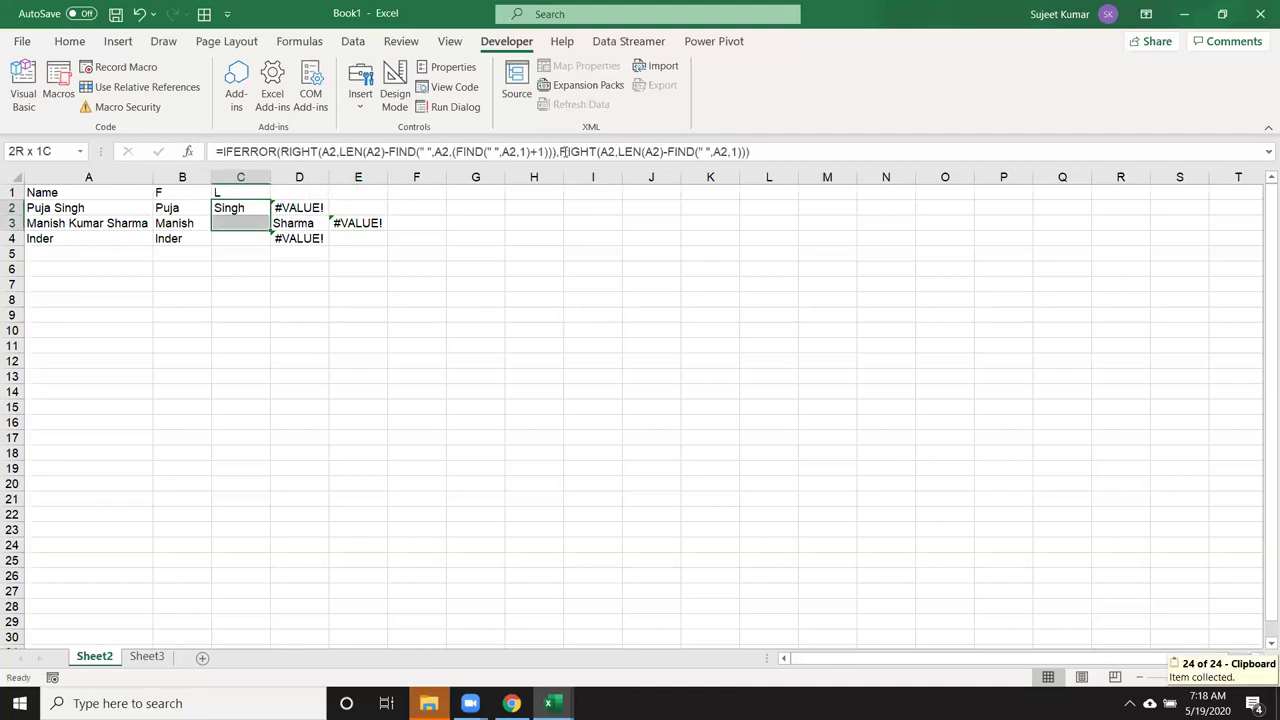
pyautogui.hotkey('shift', 'Down')
pyautogui.hotkey('ctrl', 'd')
# Step: Clear the helper range D2:E4 and check the surname results down column C
pyautogui.press('Right')
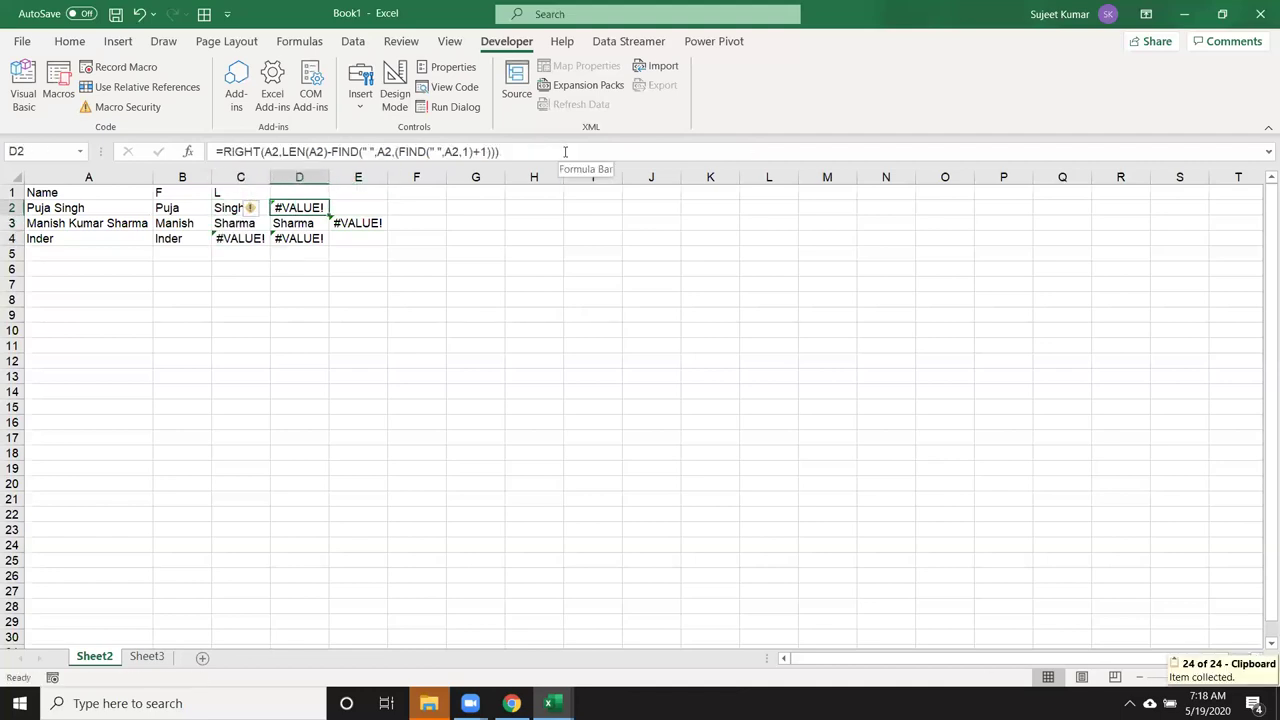
pyautogui.hotkey('shift', 'Down')
pyautogui.hotkey('shift', 'Down')
pyautogui.hotkey('shift', 'Right')
pyautogui.press('Delete')
pyautogui.press('Left')
pyautogui.press('Down')
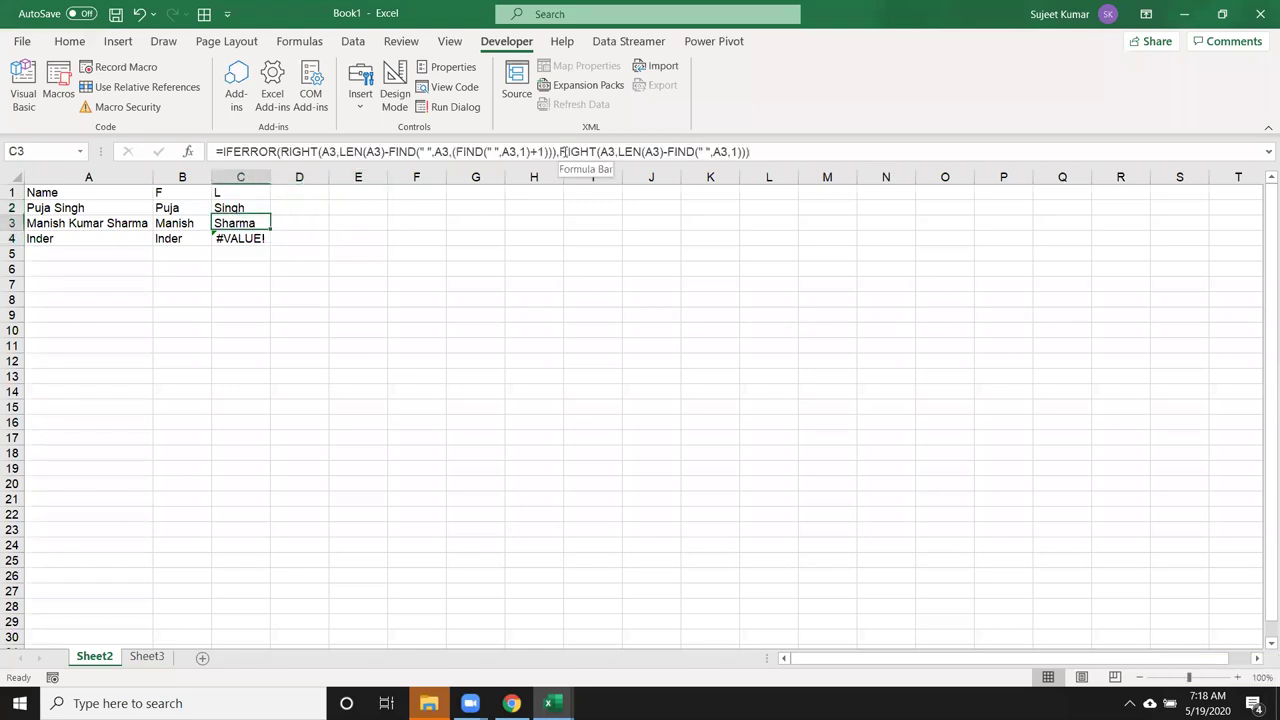
pyautogui.press('Down')
pyautogui.press('Left')
pyautogui.press('Left')
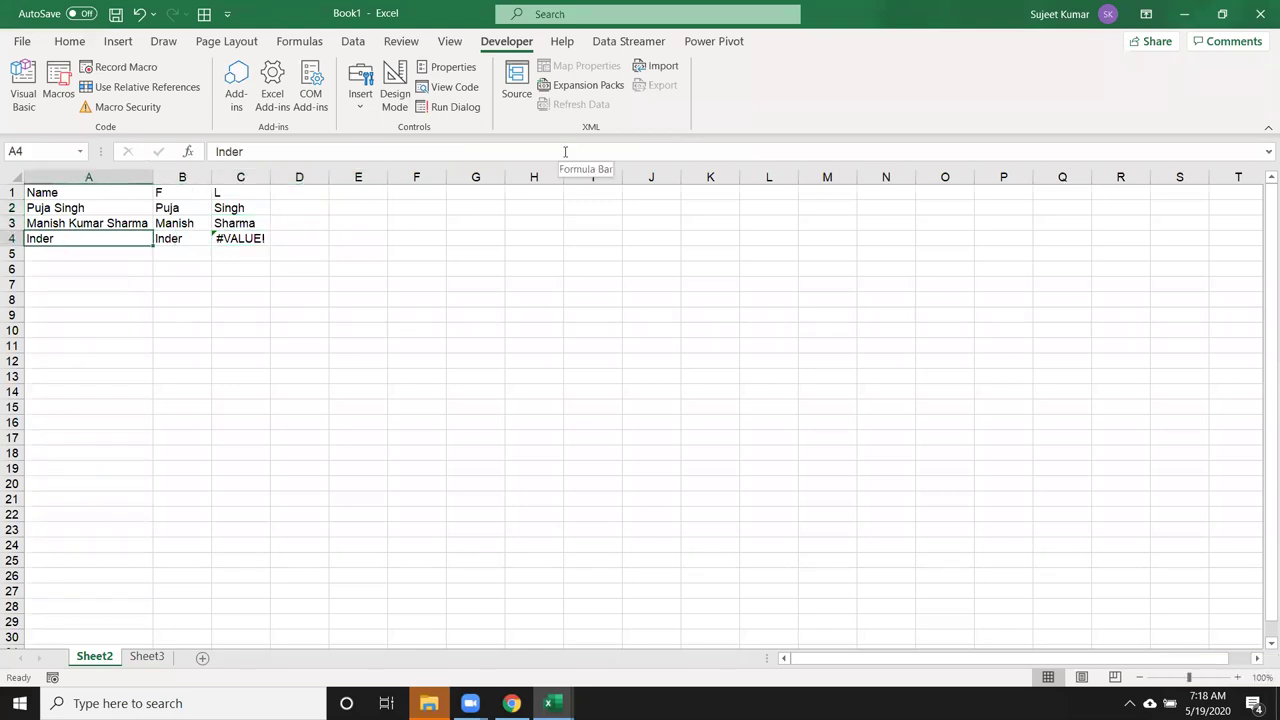
pyautogui.press('Right')
pyautogui.press('Right')
# Step: Wrap C2's surname formula in an outer IFERROR that returns ""
pyautogui.press('Up')
pyautogui.press('Up')
pyautogui.press('F2')
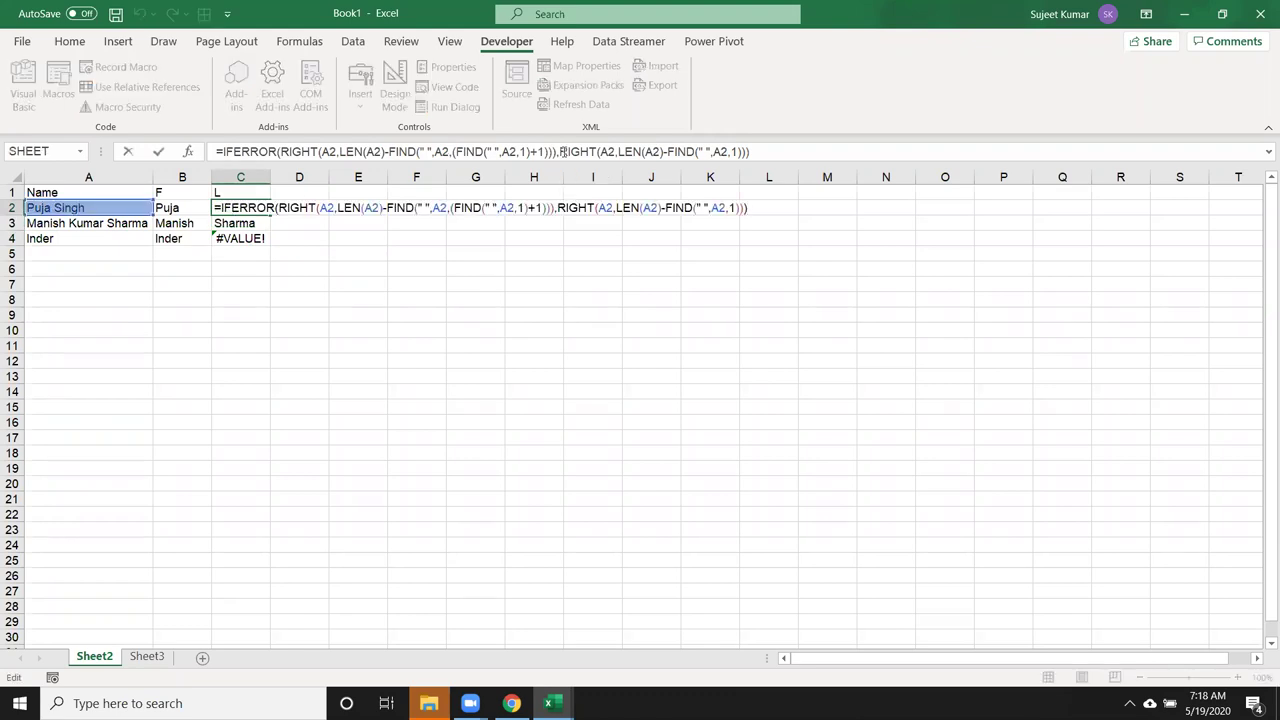
pyautogui.click(220, 208)
pyautogui.write('IF')
pyautogui.click(258, 238)
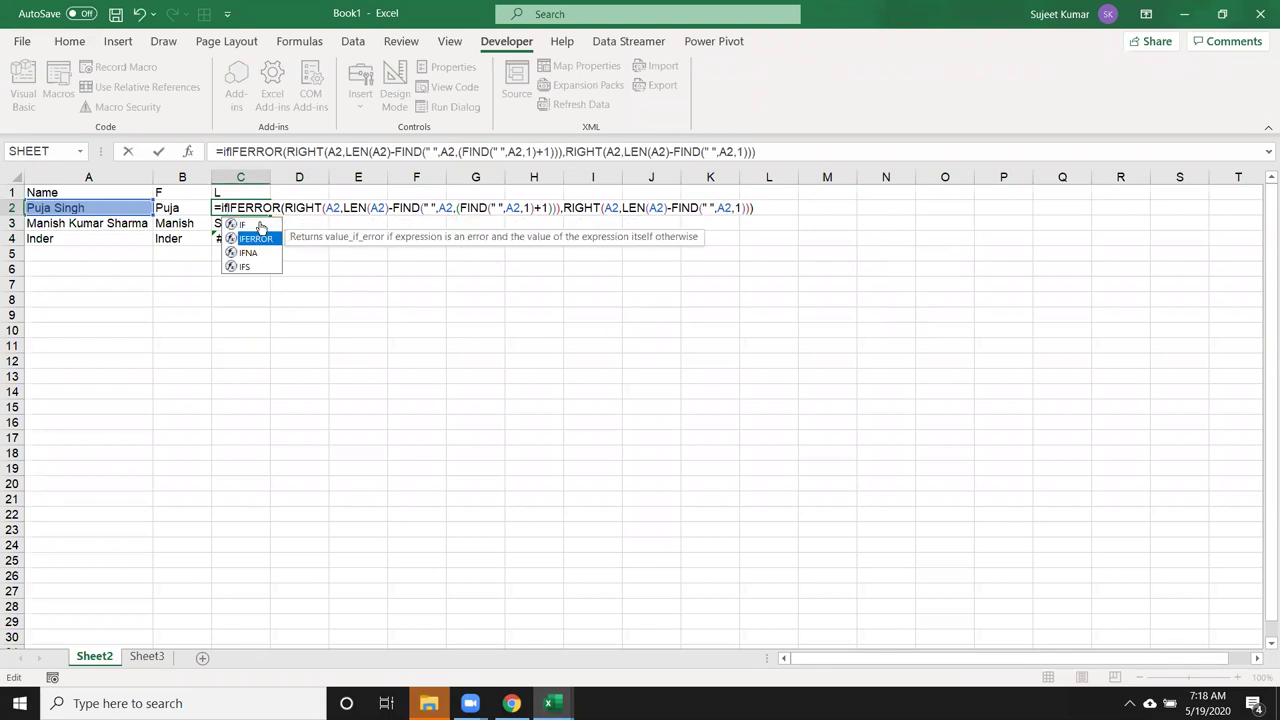
pyautogui.press('Tab')
pyautogui.click(806, 208)
pyautogui.write(',""')
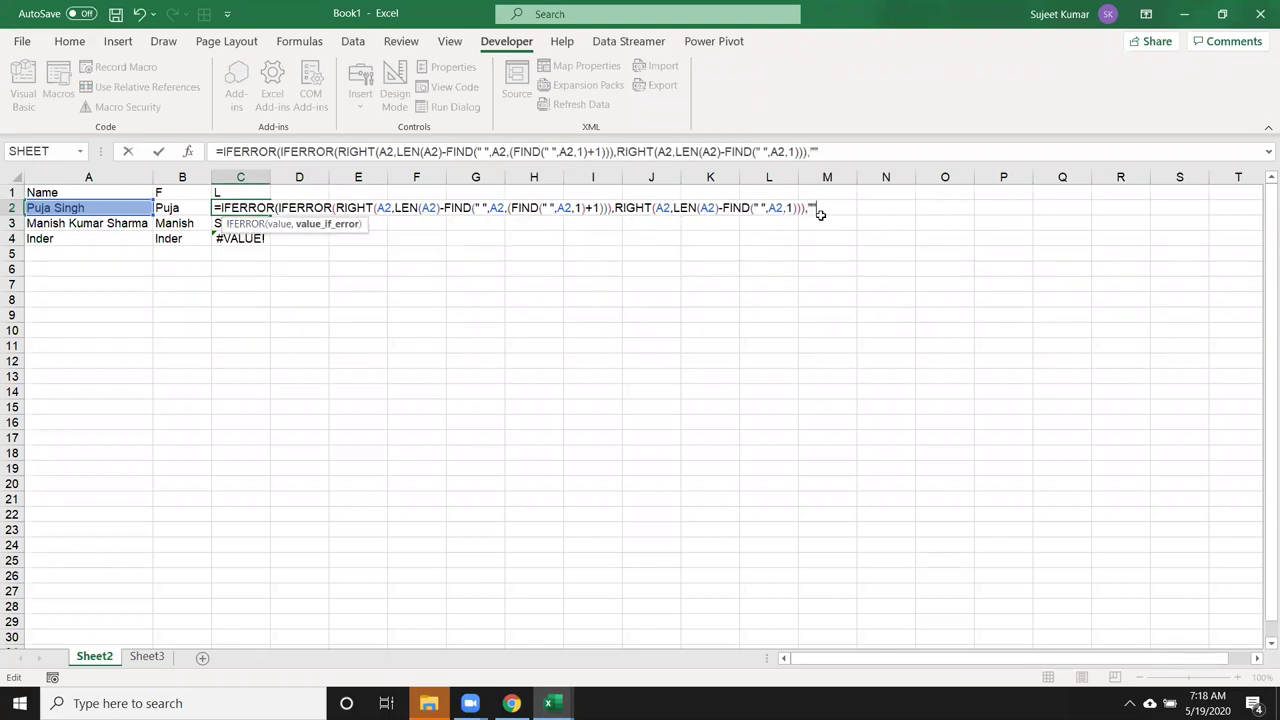
pyautogui.write(')')
pyautogui.press('Return')
# Step: Fill the updated formula down to C4 and show the Formulas function library
pyautogui.press('Up')
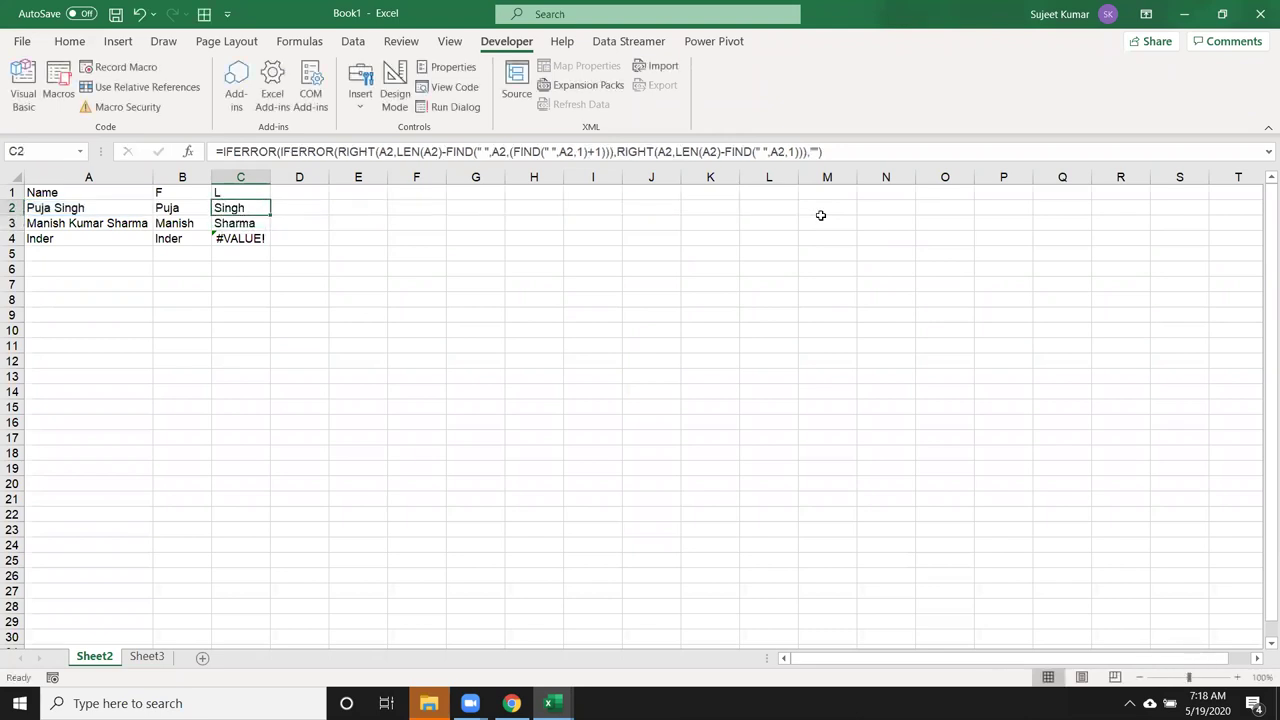
pyautogui.hotkey('shift', 'Down')
pyautogui.hotkey('shift', 'Down')
pyautogui.hotkey('ctrl', 'd')
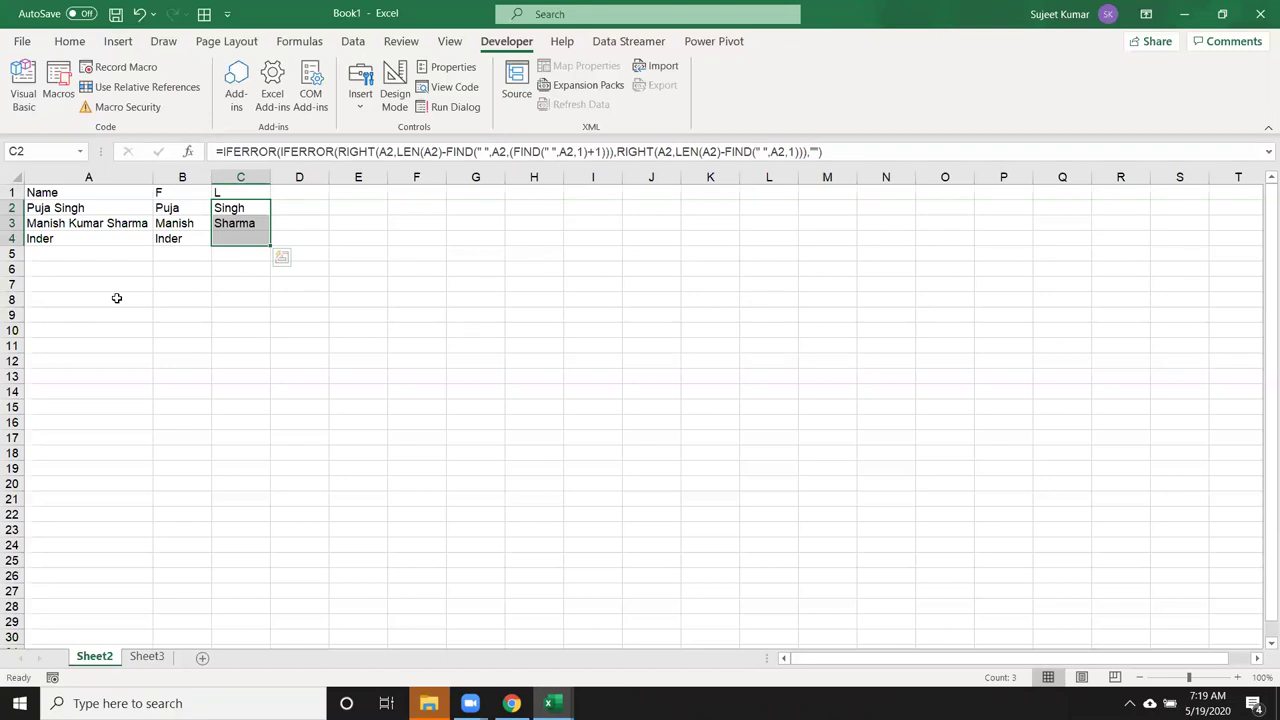
pyautogui.click(420, 424)
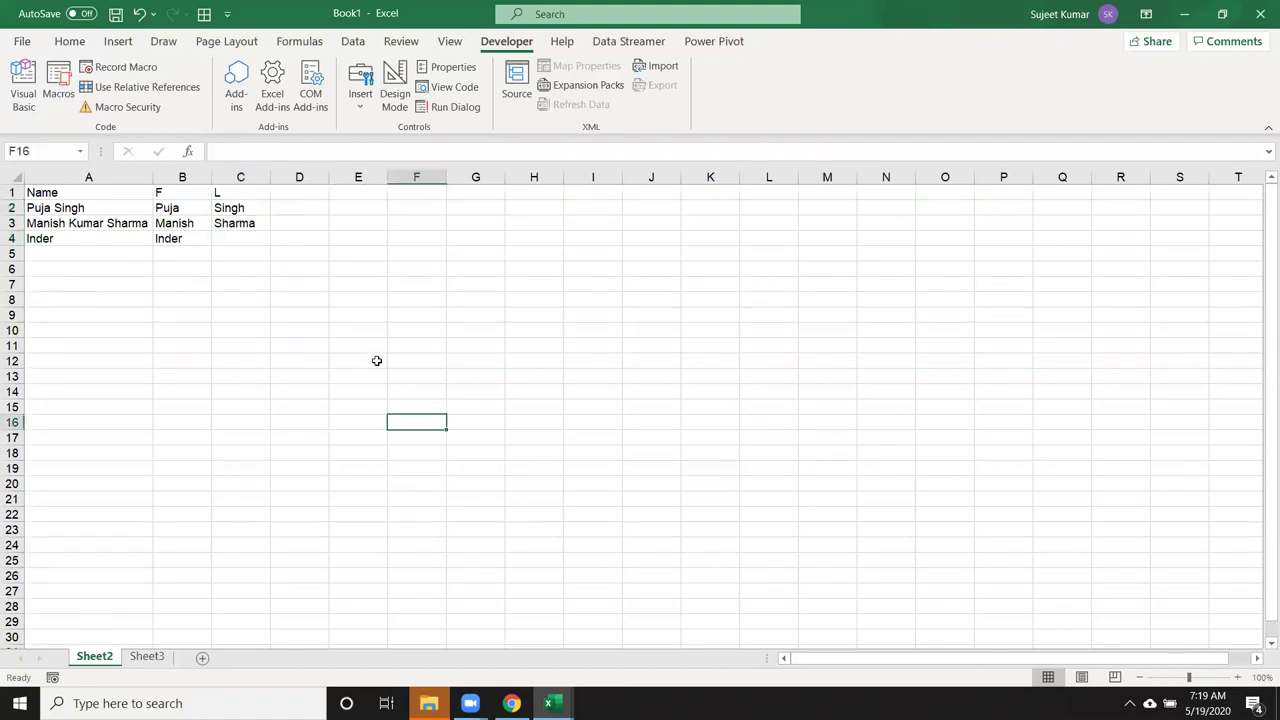
pyautogui.click(308, 46)
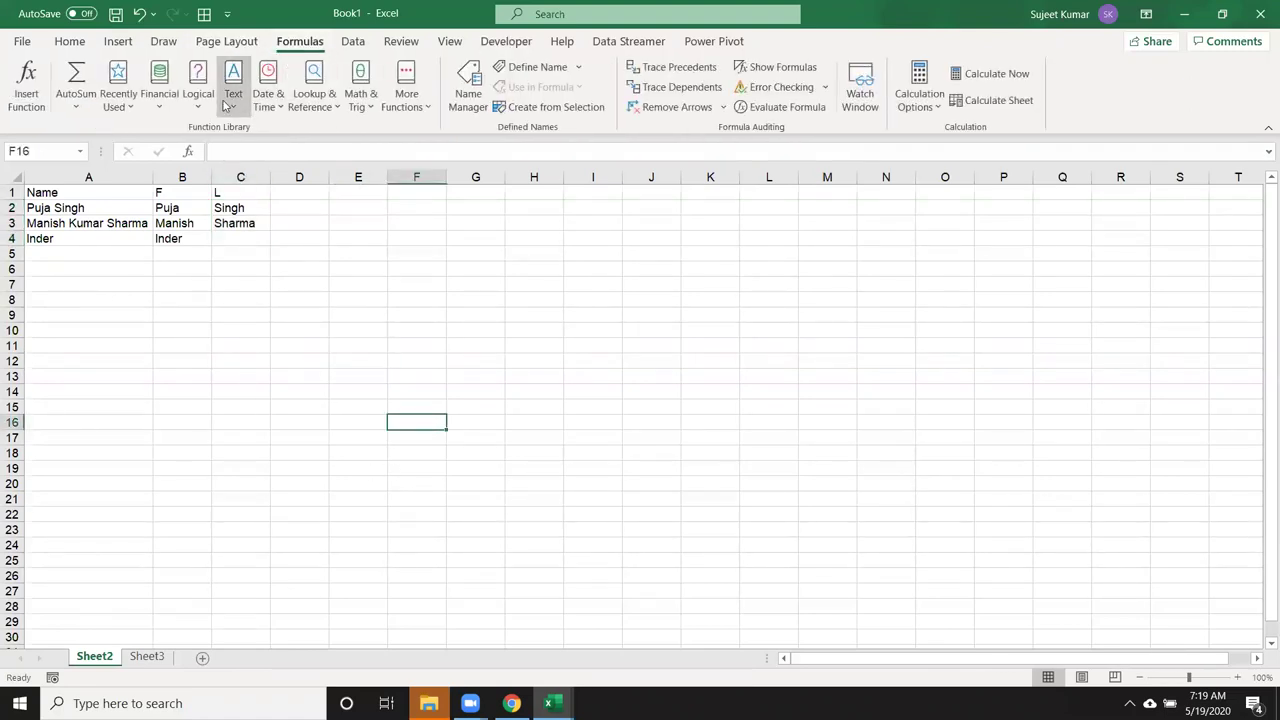
pyautogui.click(488, 236)
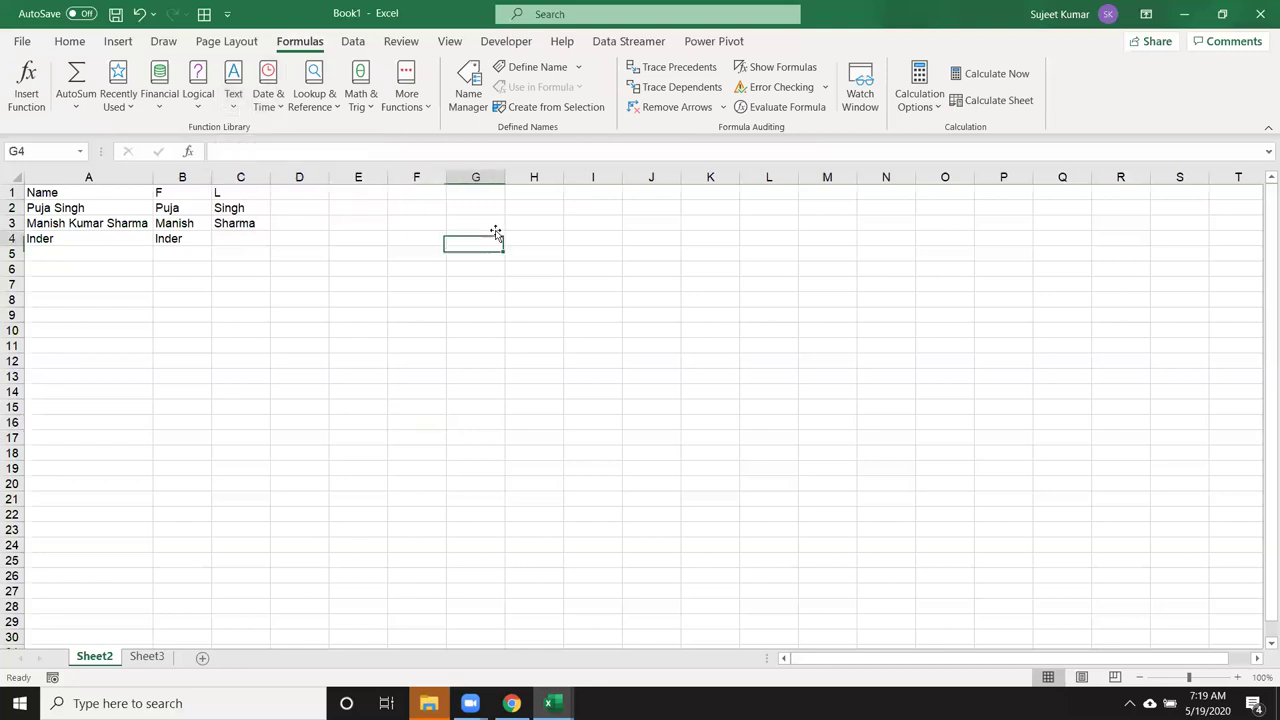
pyautogui.click(238, 110)
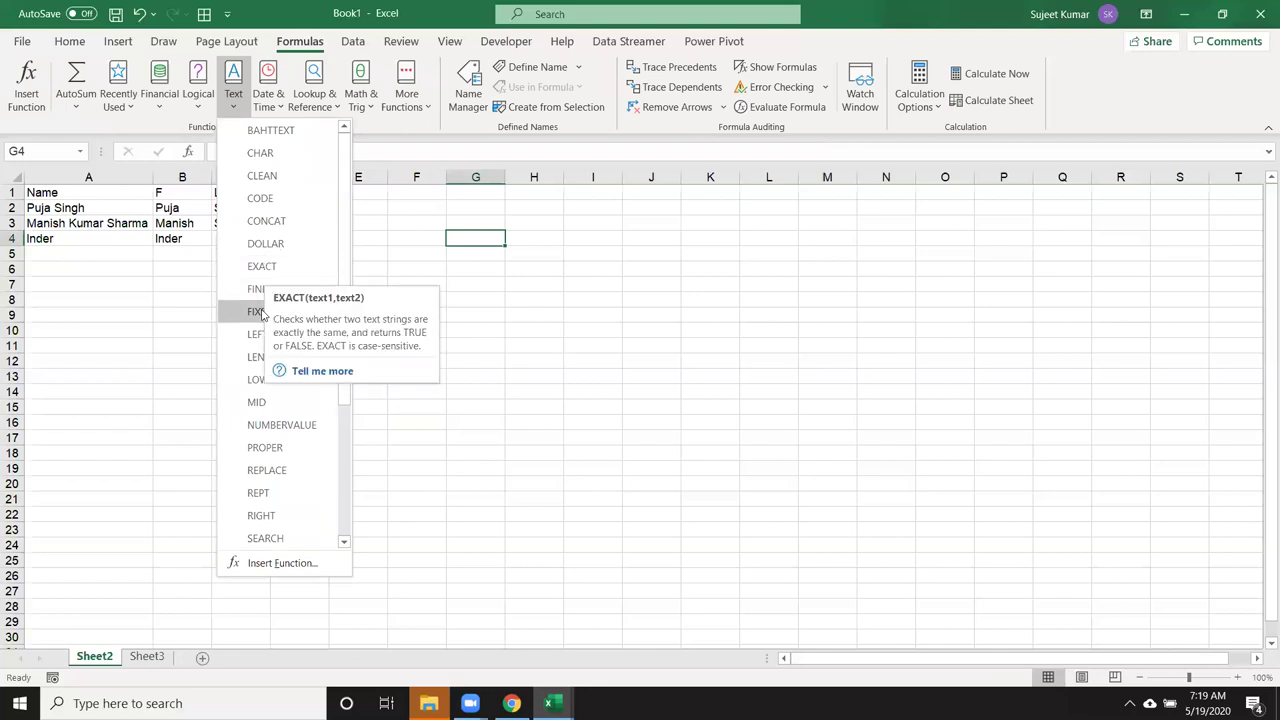
pyautogui.scroll(-2, 309, 447)
pyautogui.scroll(-1, 311, 449)
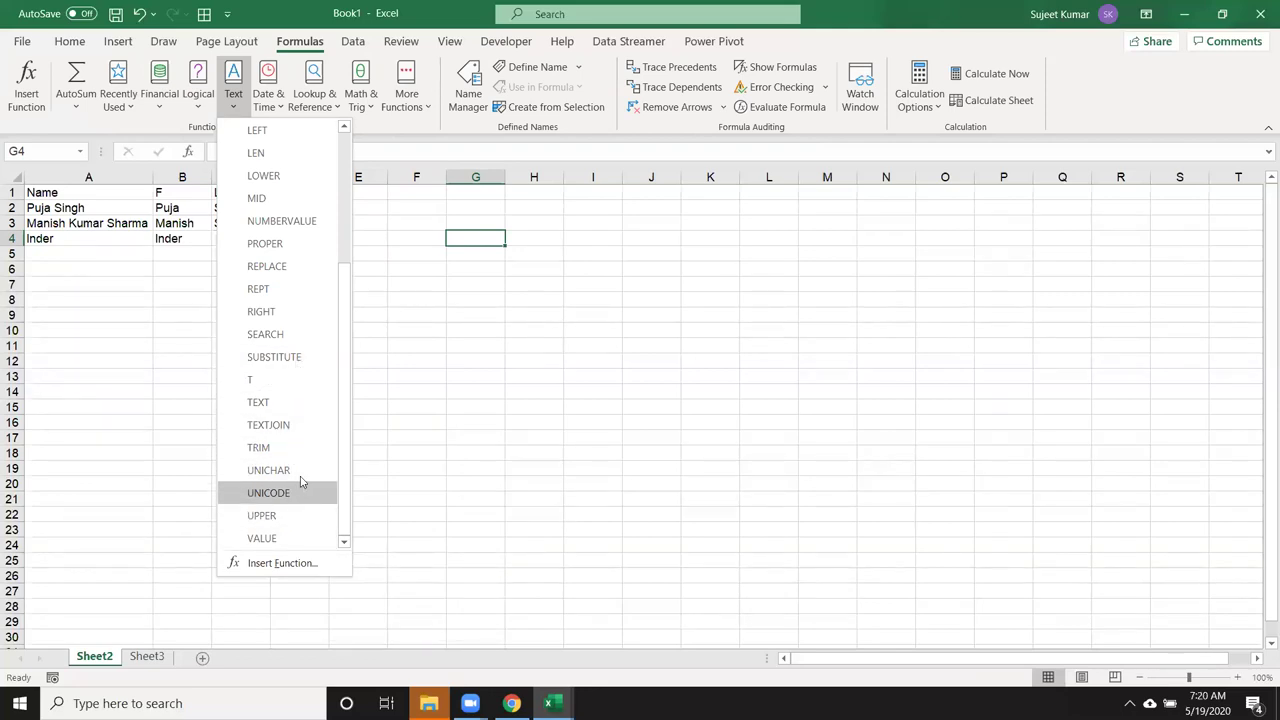
pyautogui.scroll(3, 312, 346)
pyautogui.scroll(-3, 310, 344)
pyautogui.scroll(3, 310, 344)
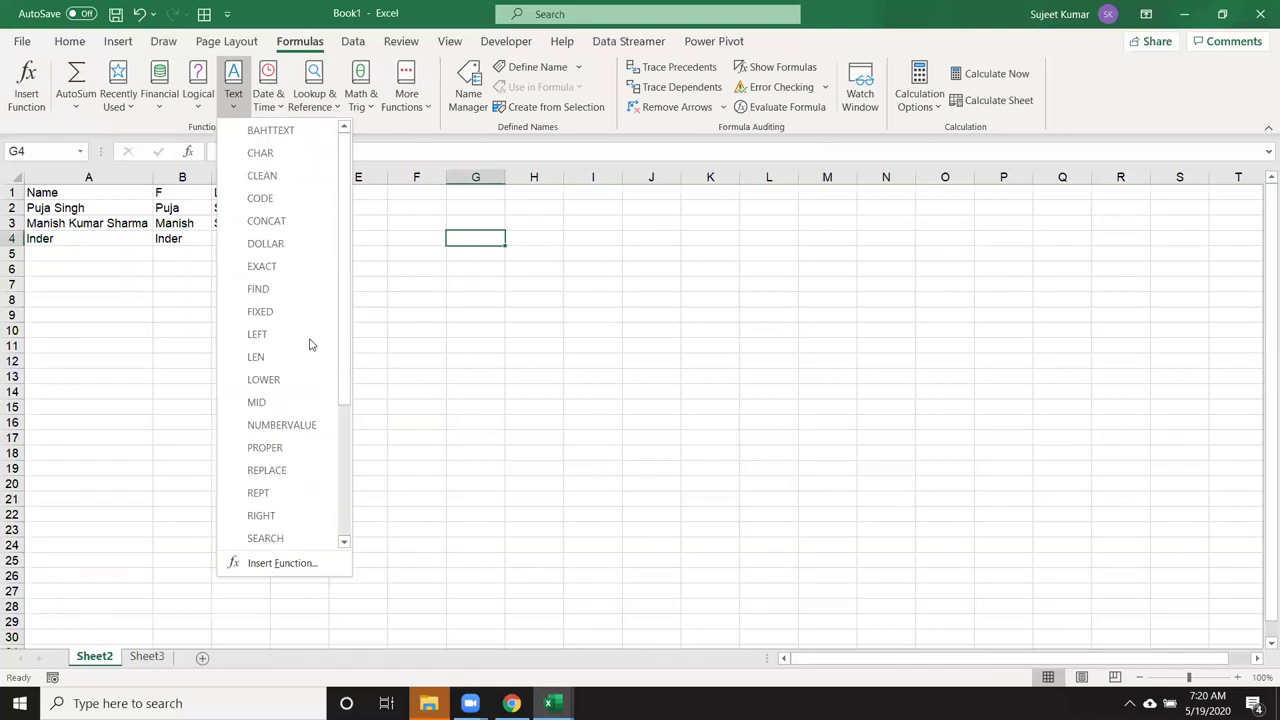
pyautogui.scroll(-3, 310, 344)
pyautogui.scroll(3, 305, 340)
pyautogui.scroll(-3, 298, 334)
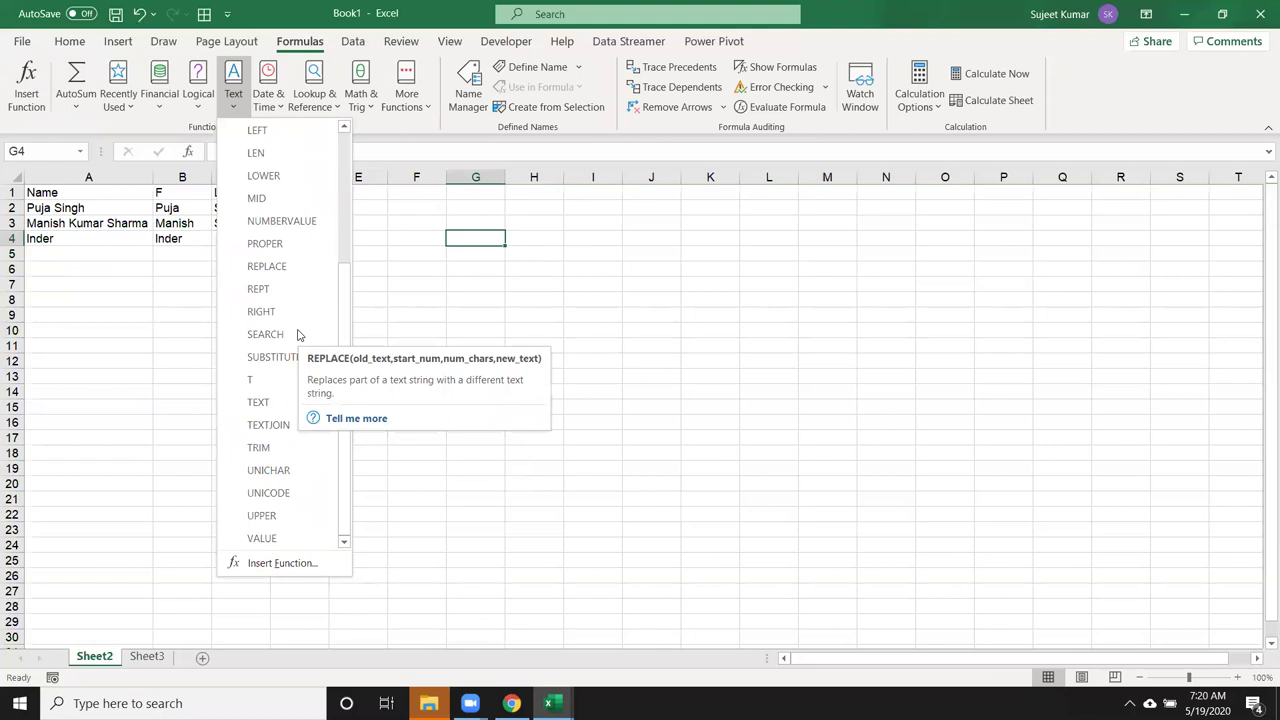
pyautogui.scroll(3, 297, 334)
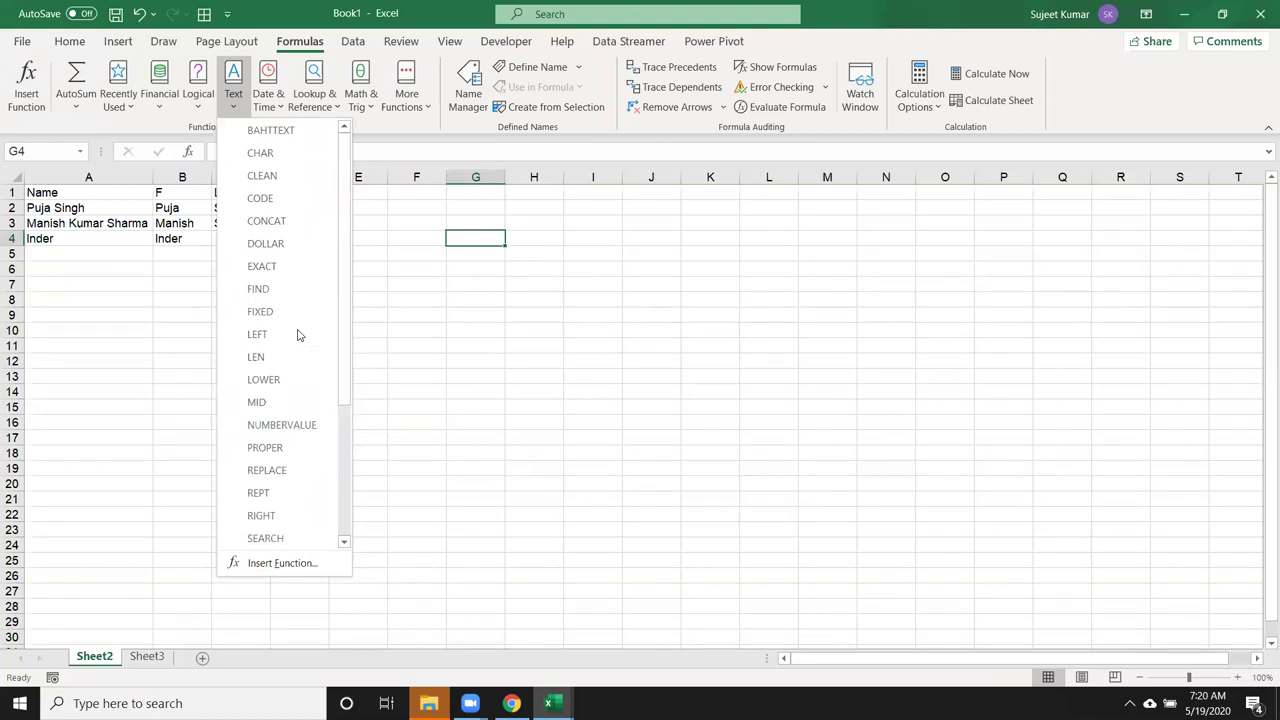
pyautogui.click(445, 340)
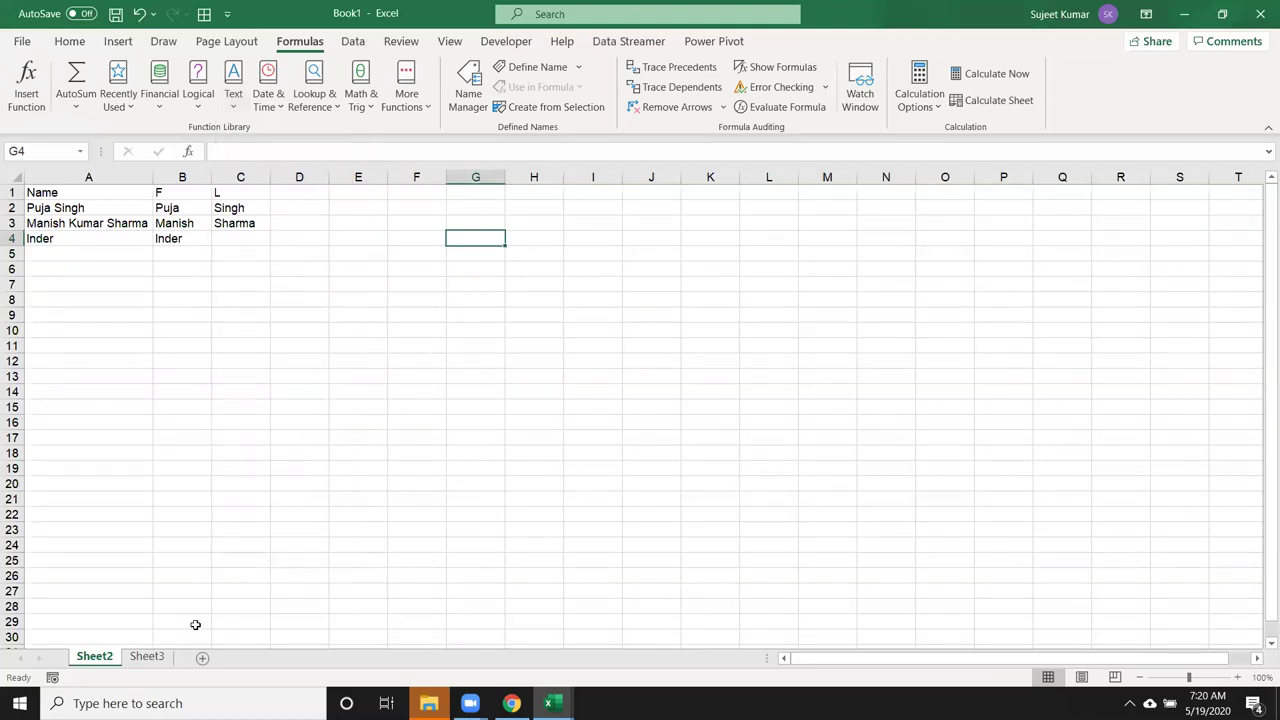
pyautogui.click(150, 659)
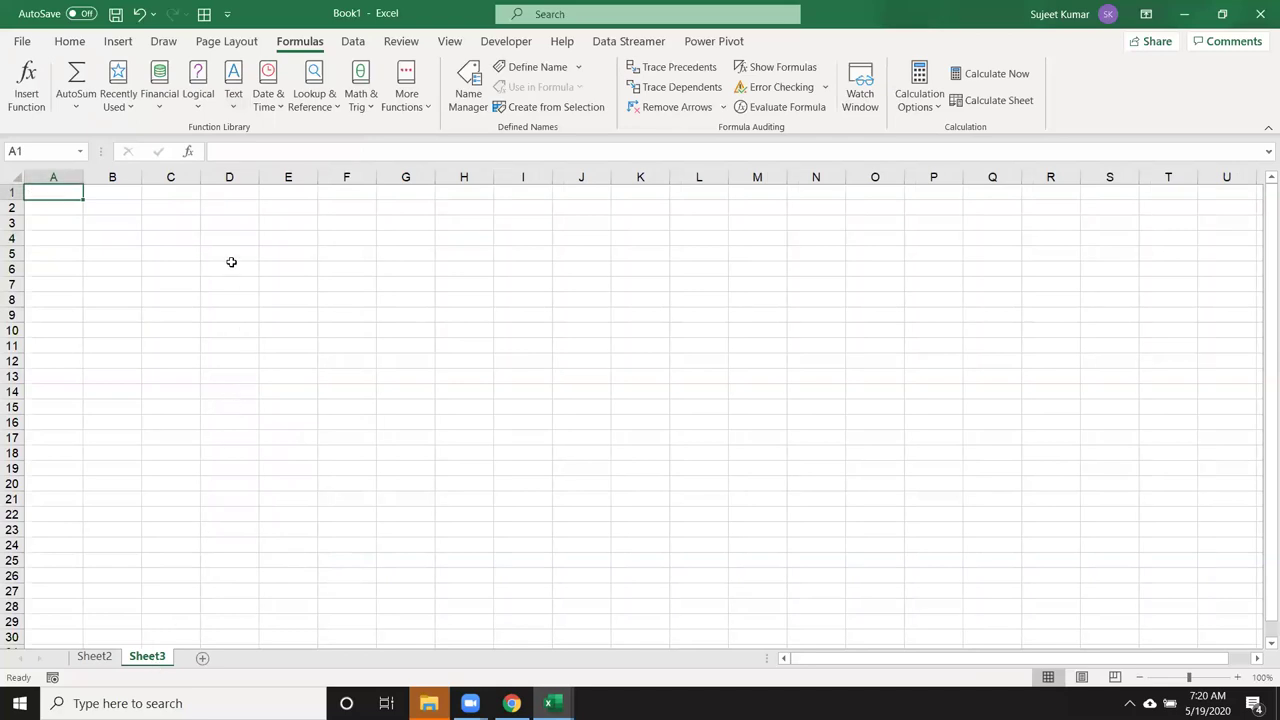
pyautogui.click(236, 104)
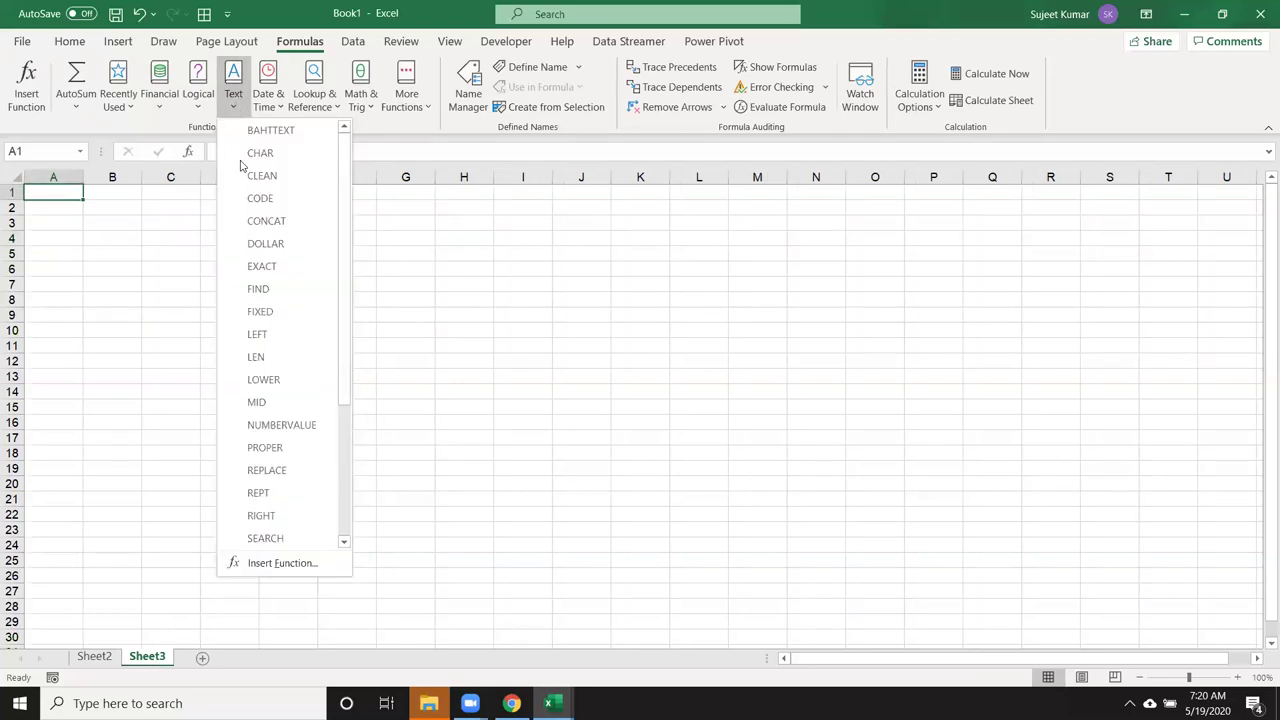
pyautogui.click(67, 255)
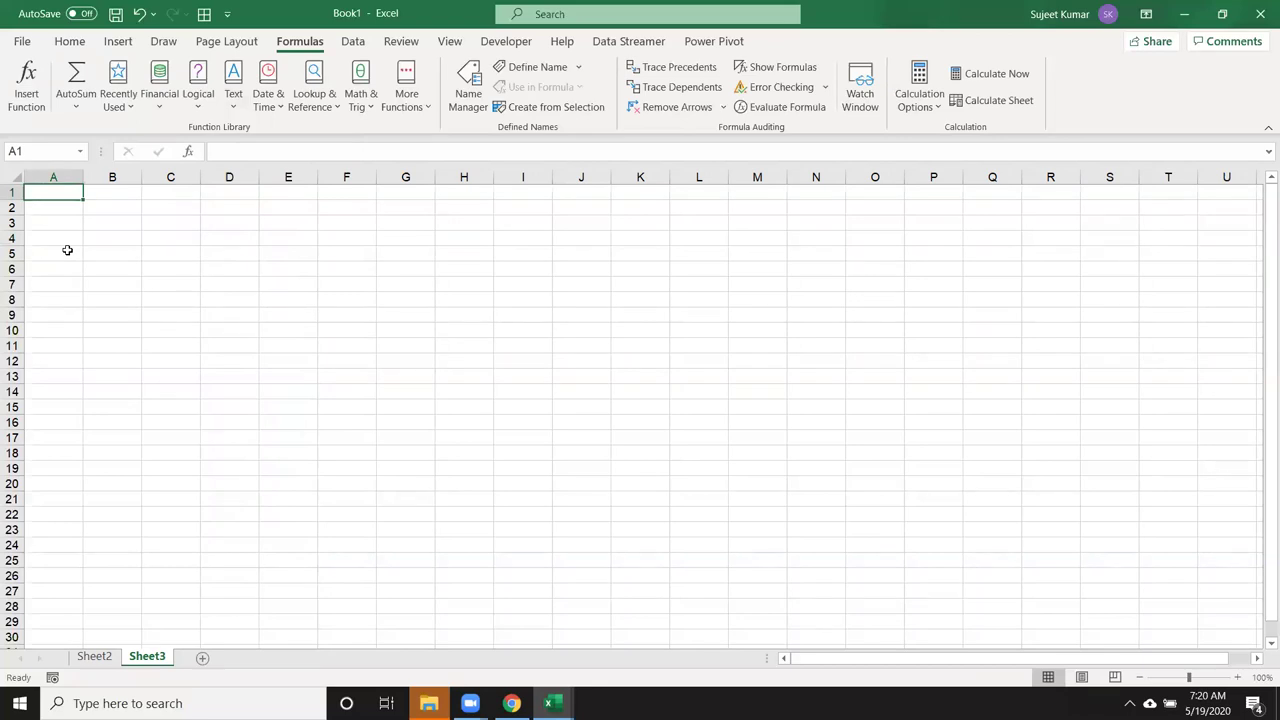
pyautogui.press('Down')
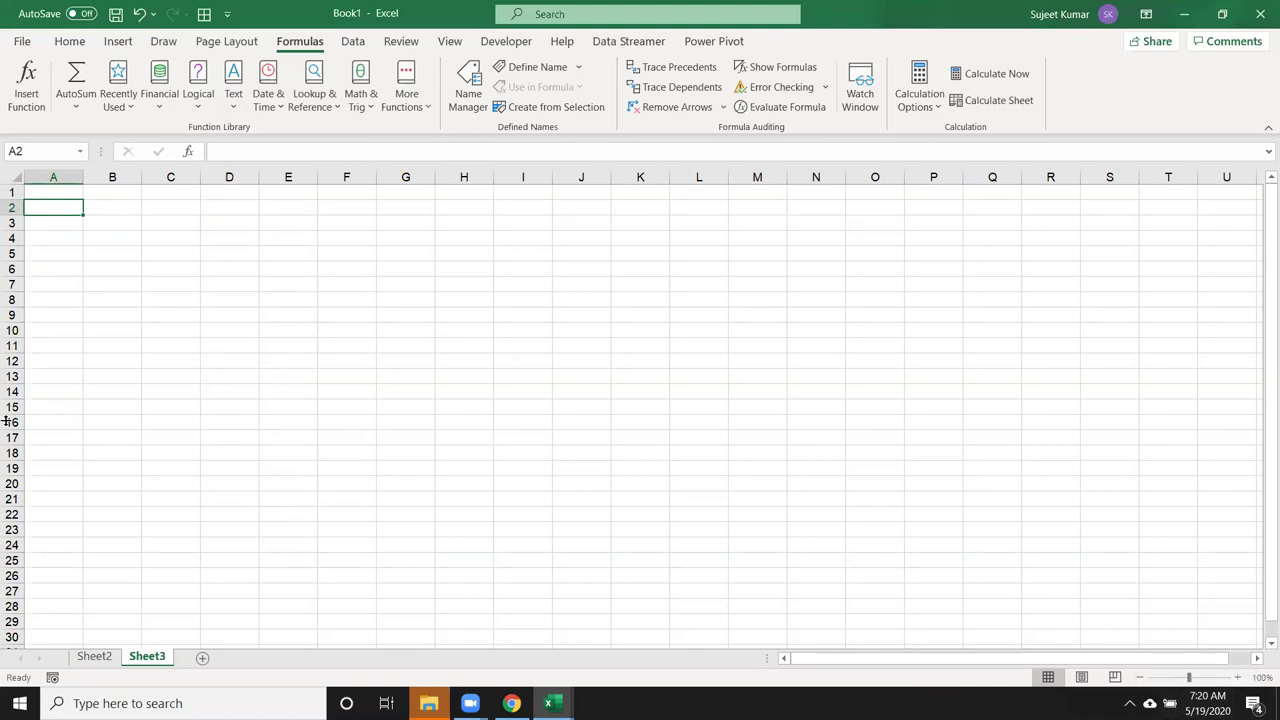
pyautogui.write('5/19')
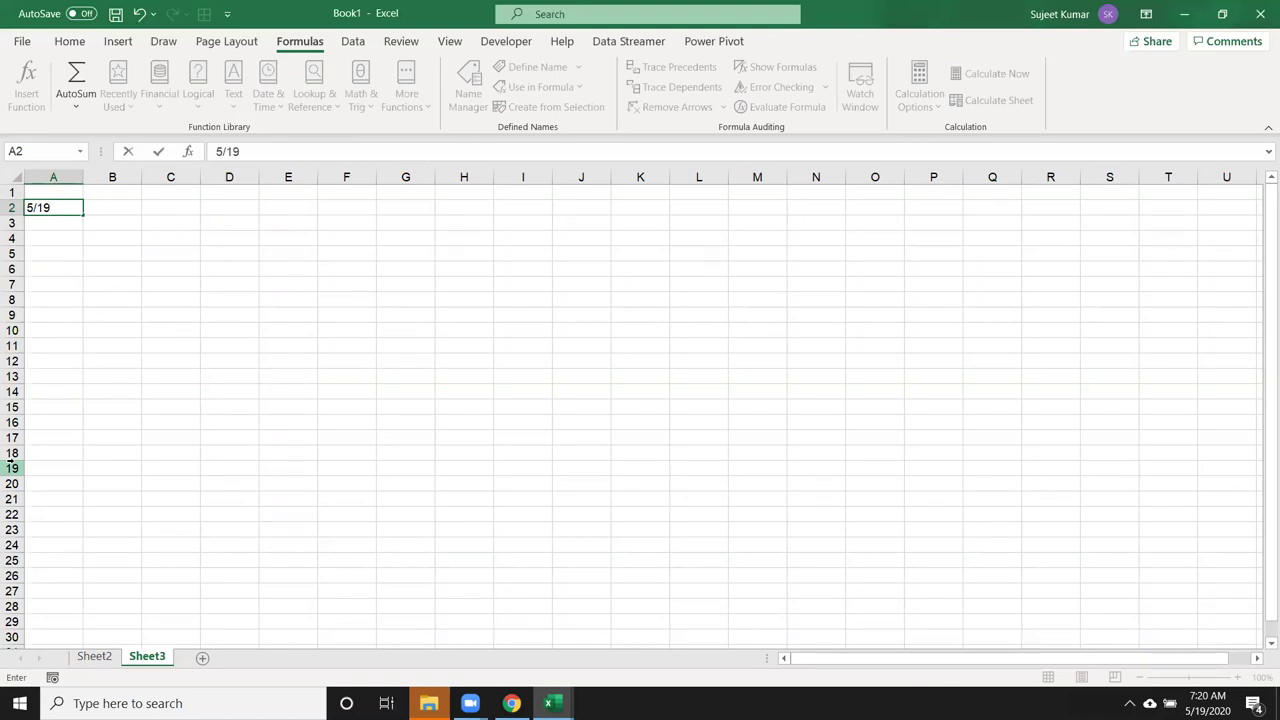
pyautogui.press('Return')
pyautogui.press('Up')
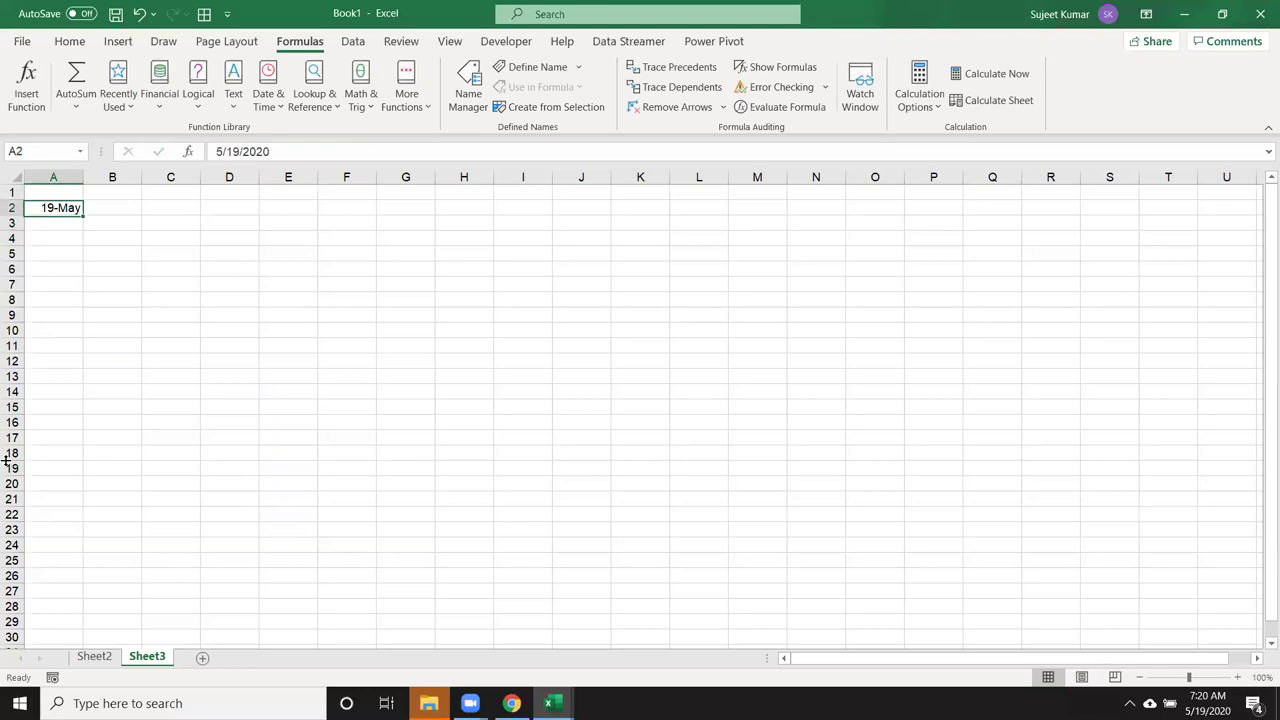
pyautogui.press('Down')
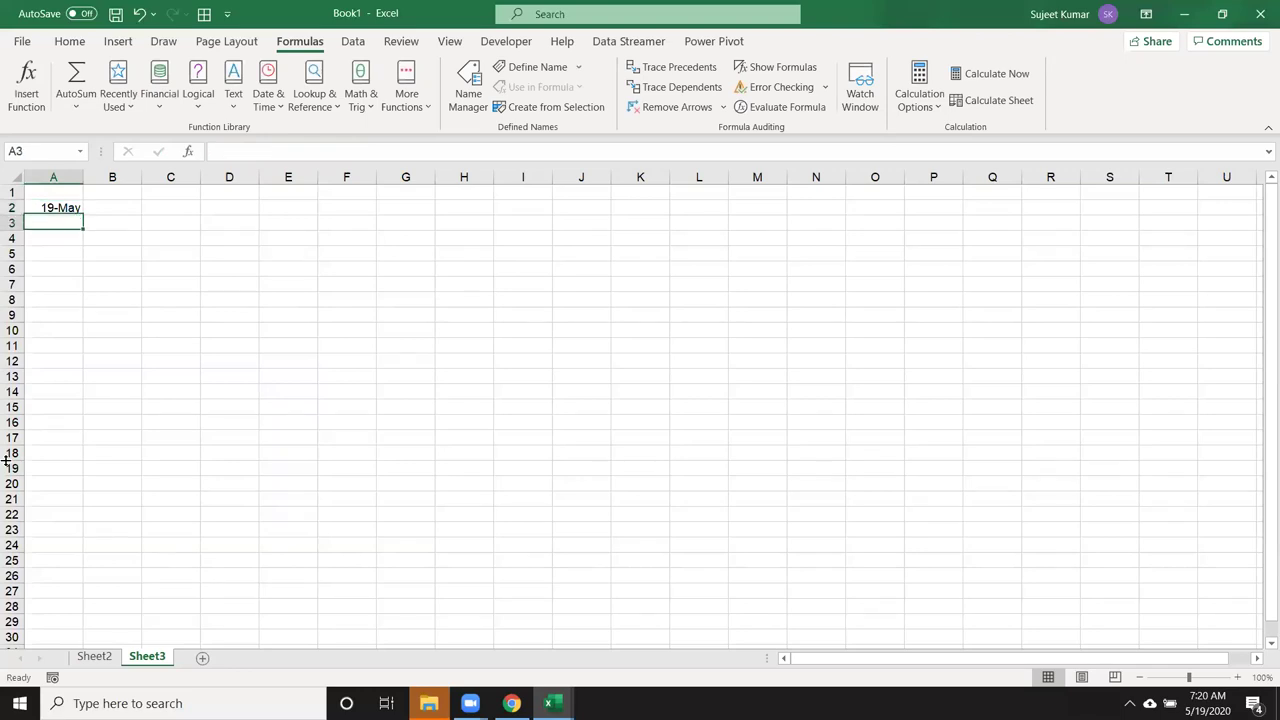
pyautogui.write('19/')
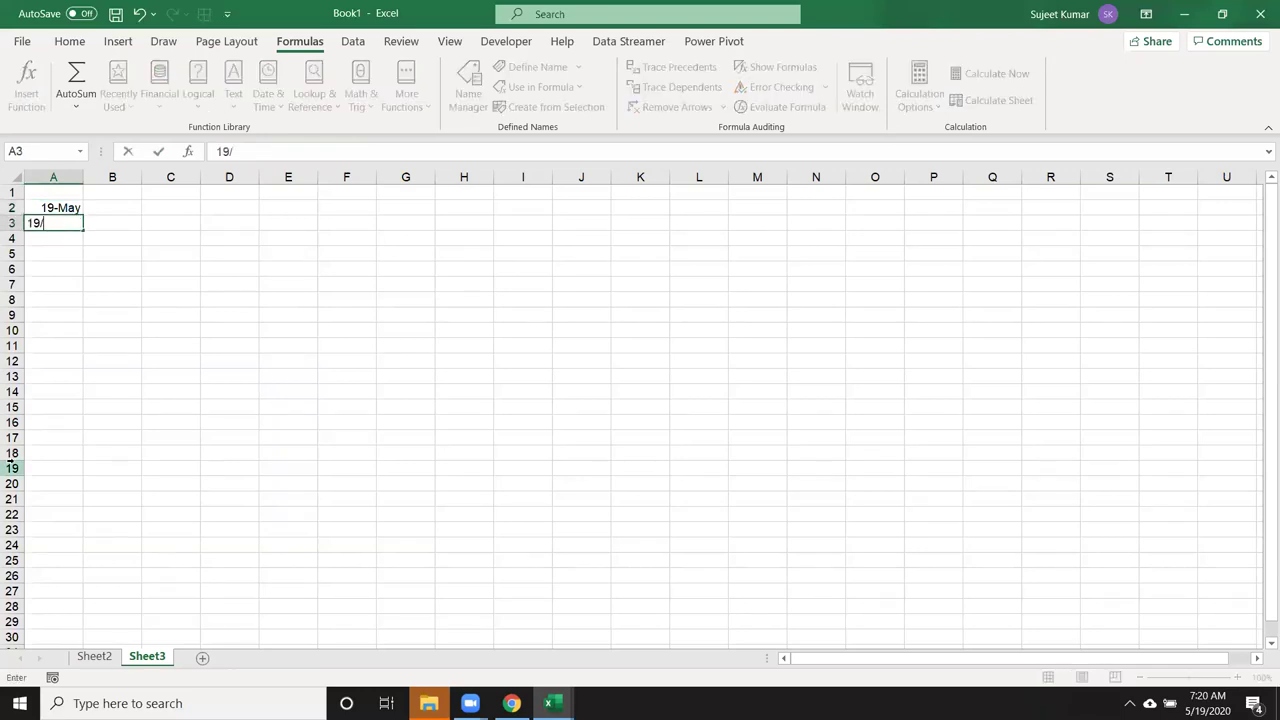
pyautogui.write('5')
pyautogui.press('Escape')
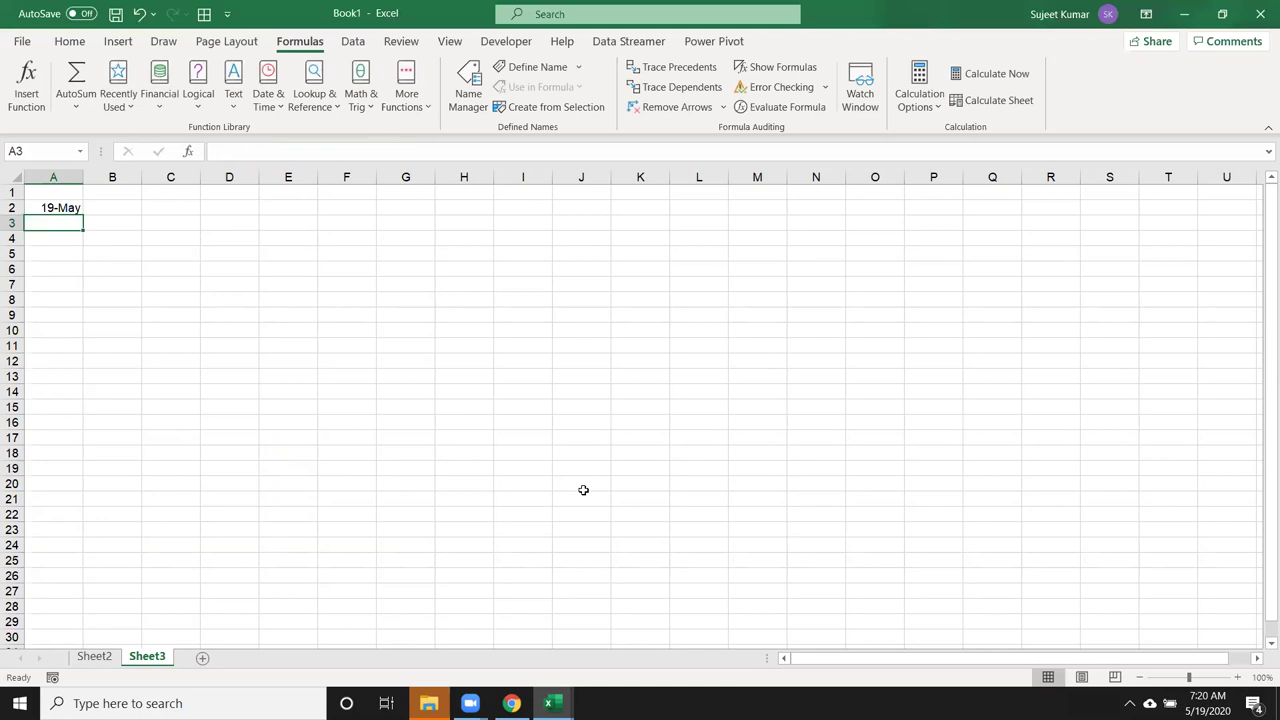
pyautogui.press('Down')
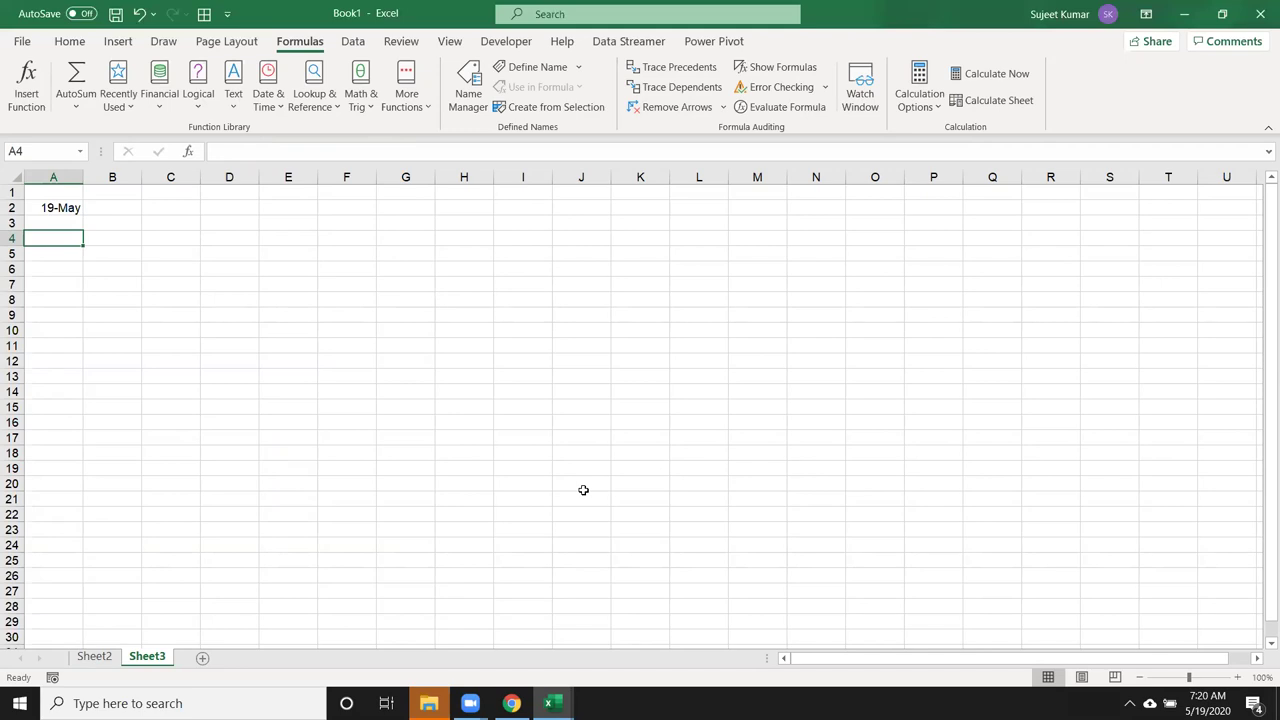
pyautogui.write('4/5')
pyautogui.hotkey('ctrl', 'Return')
pyautogui.press('Up')
pyautogui.press('Up')
pyautogui.hotkey('shift', 'Down')
pyautogui.hotkey('shift', 'Down')
pyautogui.press('Delete')
pyautogui.press('Up')
pyautogui.press('Down')
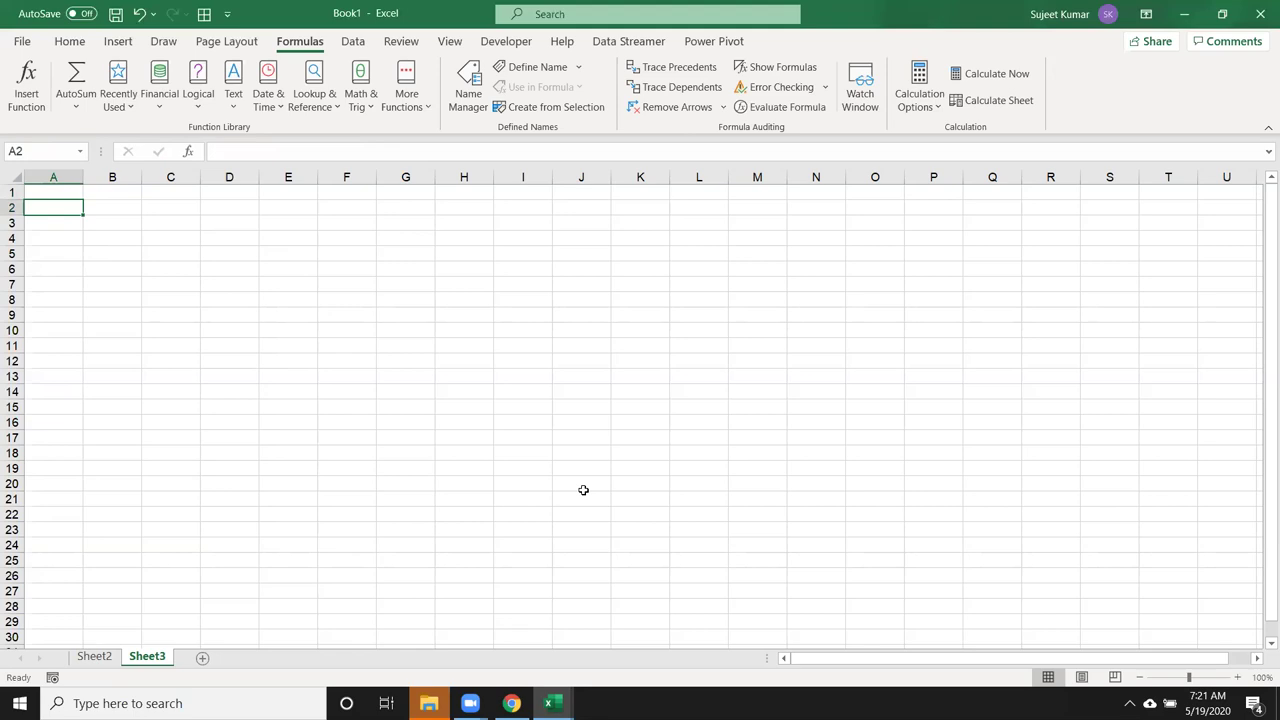
# Step: Enter =DATE(2020,5,19) in A2 so it shows 19-May
pyautogui.write('=date')
pyautogui.press('Tab')
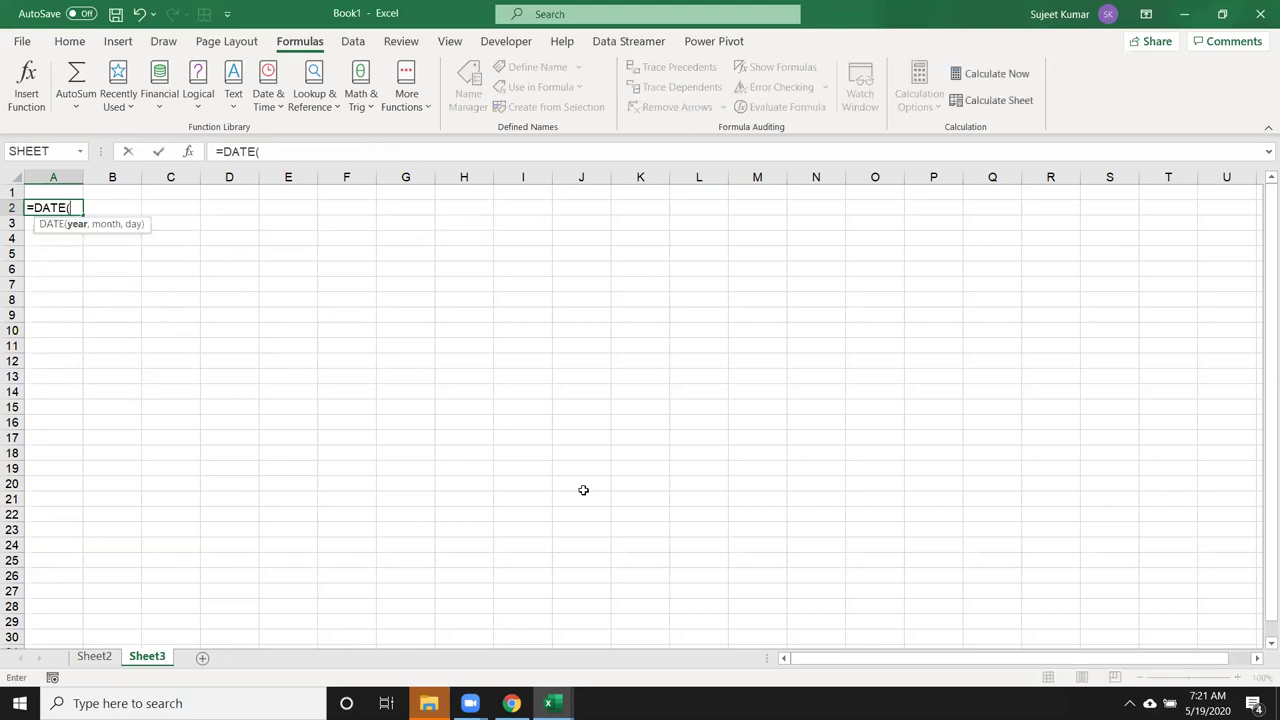
pyautogui.write('2020')
pyautogui.write(',5,19')
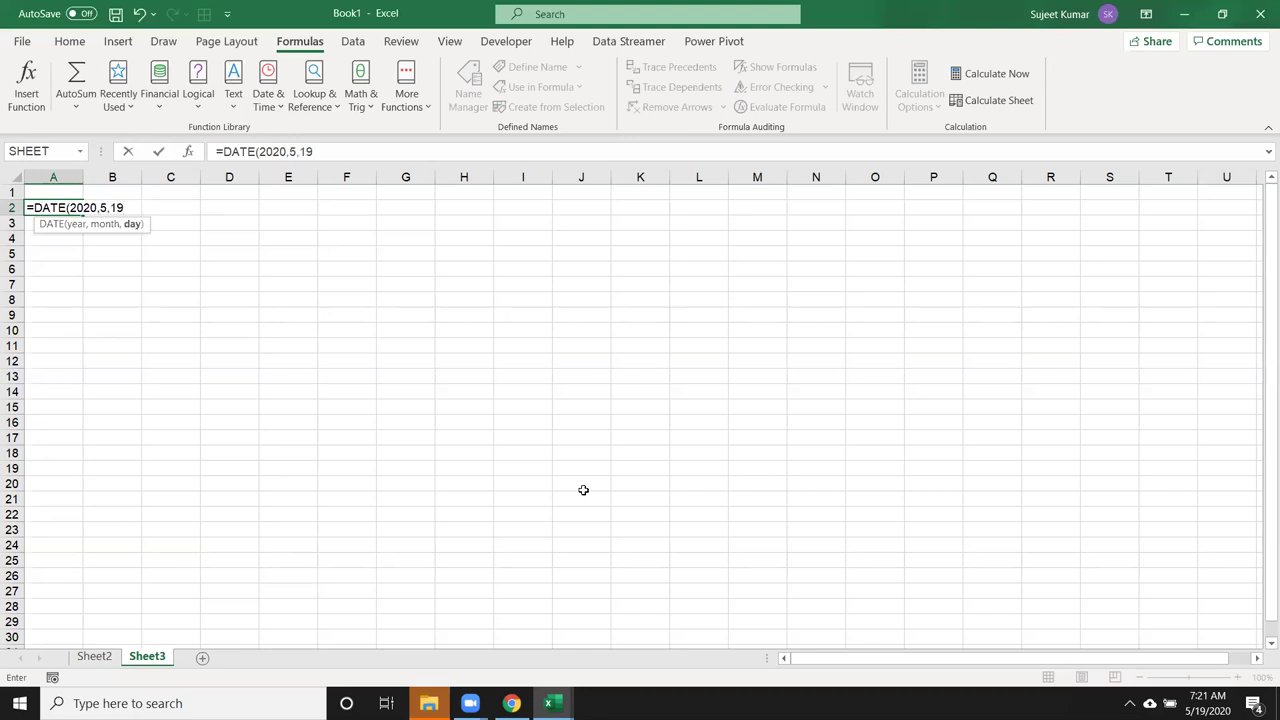
pyautogui.press('Return')
pyautogui.press('Up')
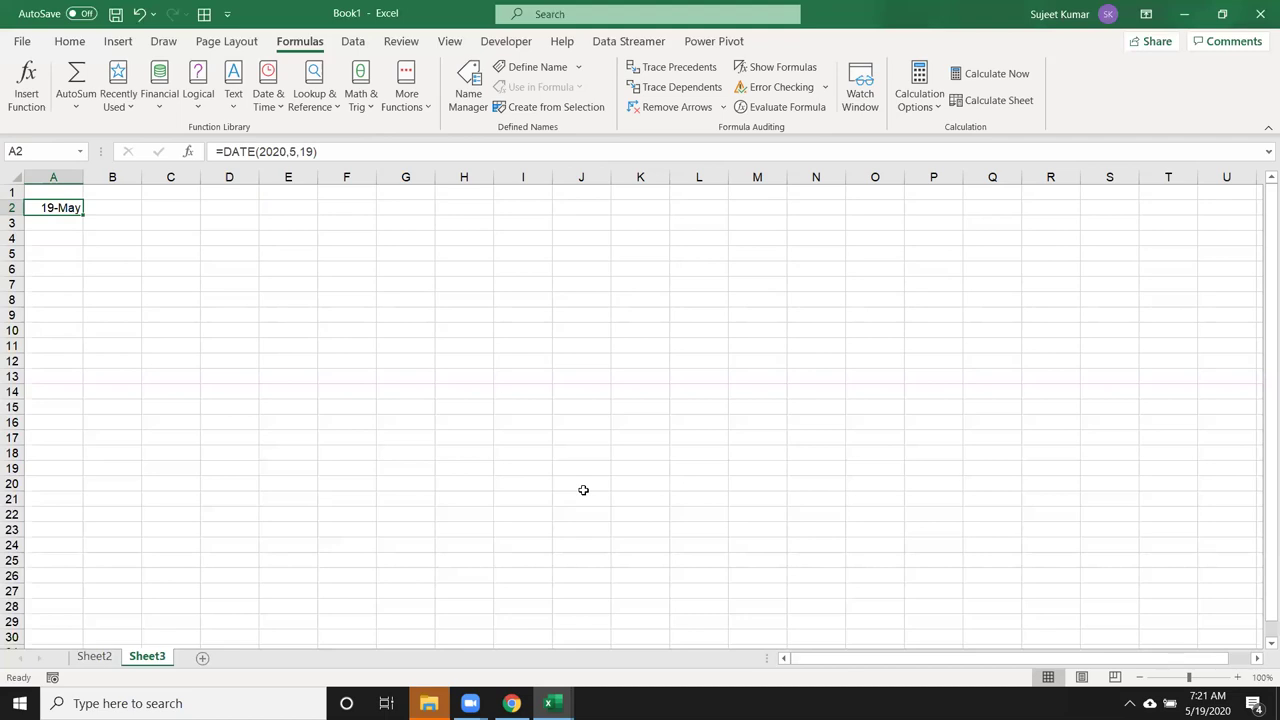
# Step: Insert today's date, 5/19/2020, into B3 with Ctrl+;
pyautogui.press('Right')
pyautogui.press('Down')
pyautogui.hotkey('ctrl', ';')
pyautogui.press('Return')
pyautogui.press('Up')
pyautogui.press('Right')
# Step: Enter =YEAR(B3) in C3 to extract 2020
pyautogui.write('=')
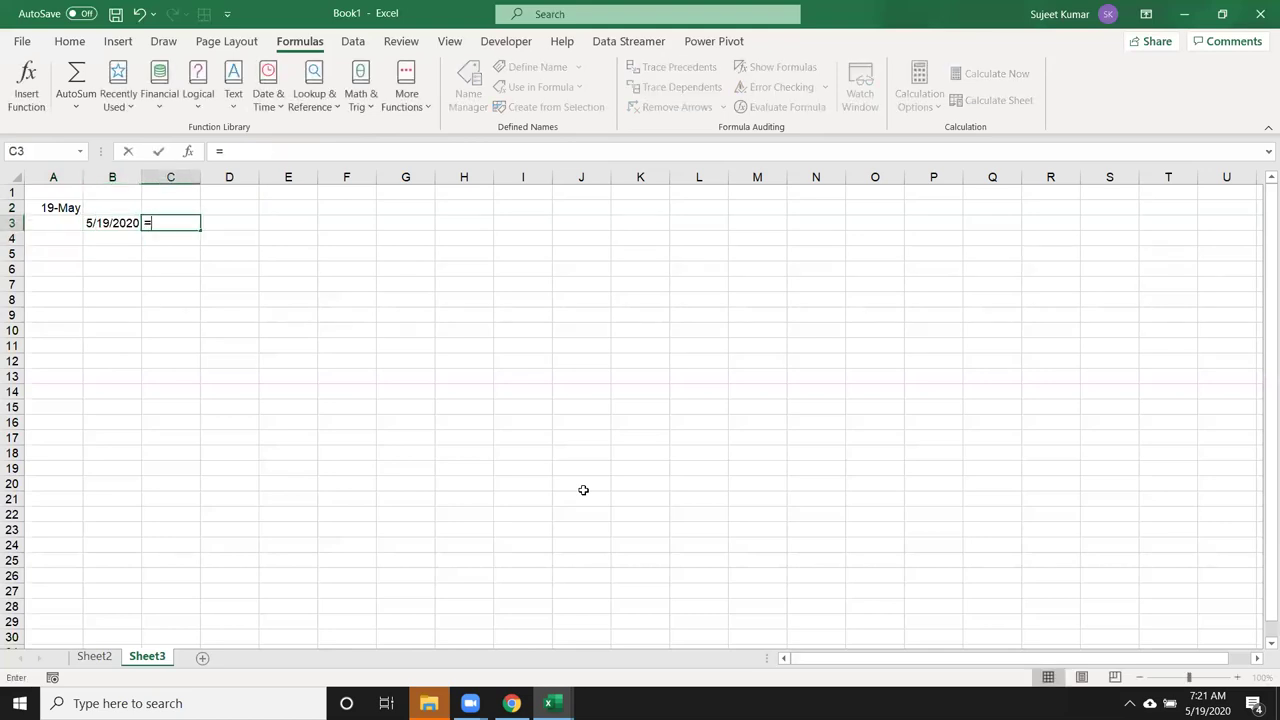
pyautogui.write('yea')
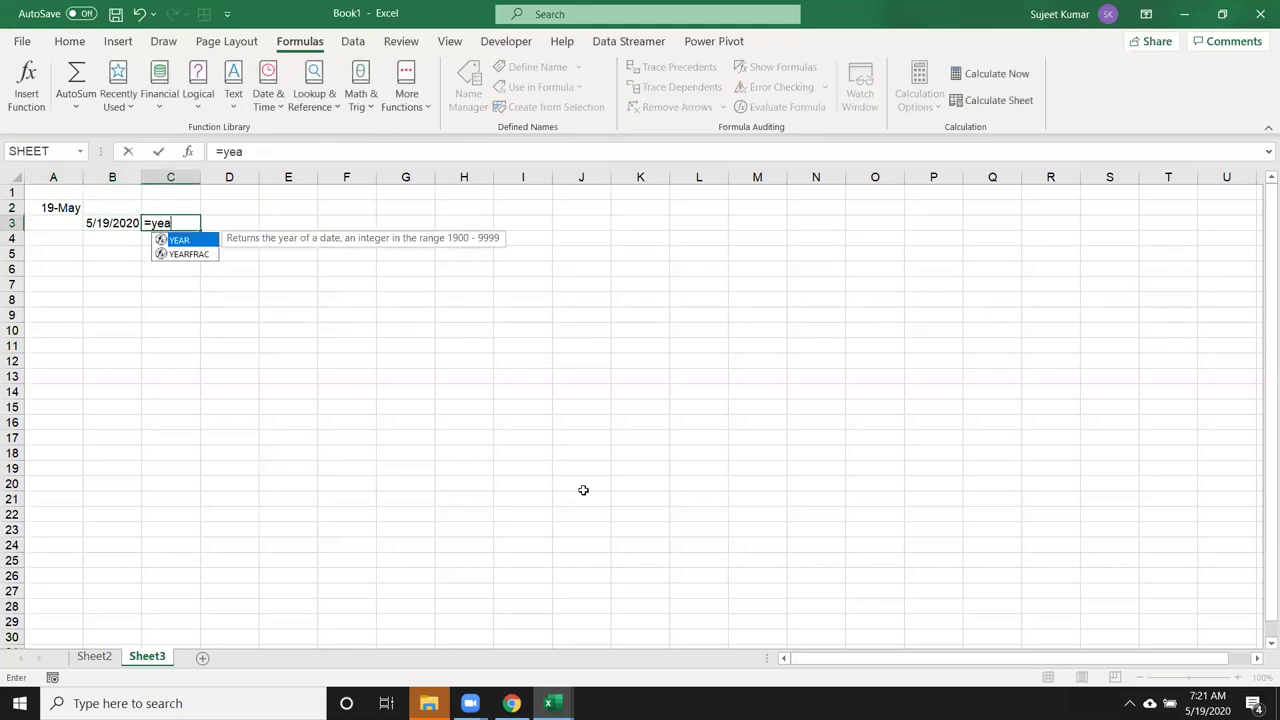
pyautogui.press('Tab')
pyautogui.press('Left')
pyautogui.write(')')
pyautogui.press('Return')
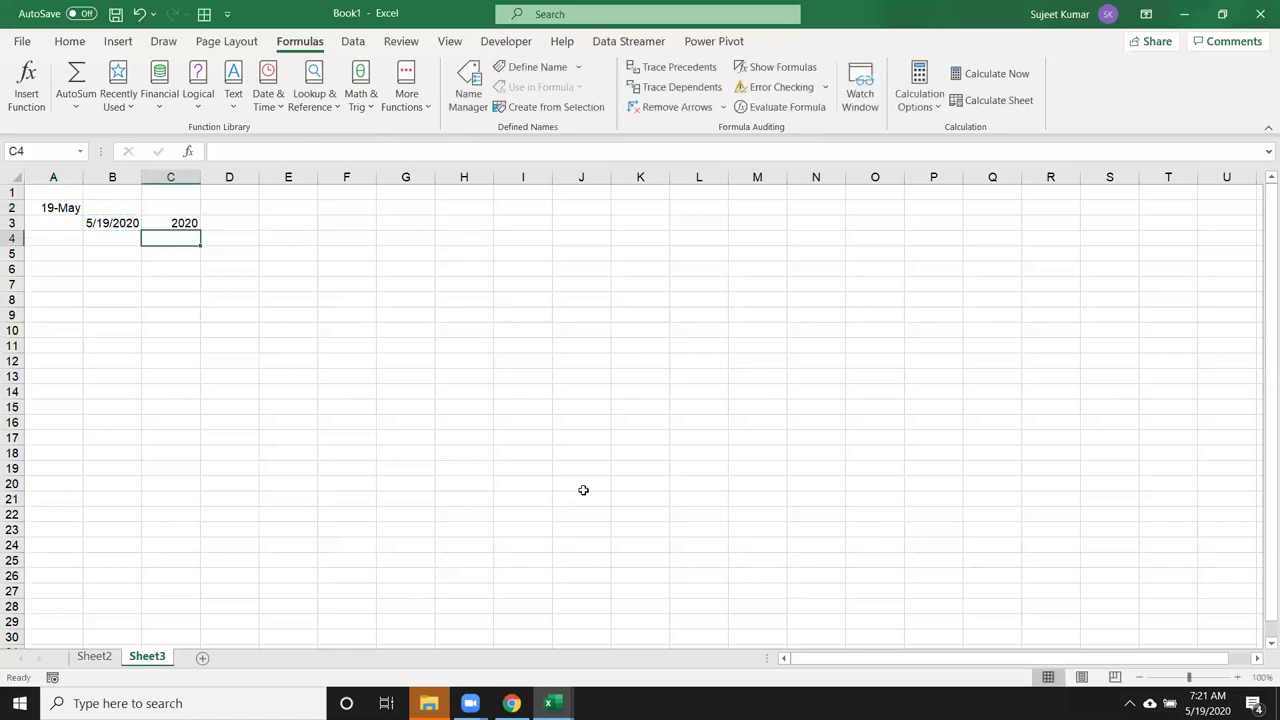
pyautogui.press('Up')
pyautogui.press('Right')
# Step: Enter =MONTH(B3) in D3 to extract 5
pyautogui.write('=month')
pyautogui.press('Tab')
pyautogui.press('Left')
pyautogui.press('Left')
pyautogui.press('Left')
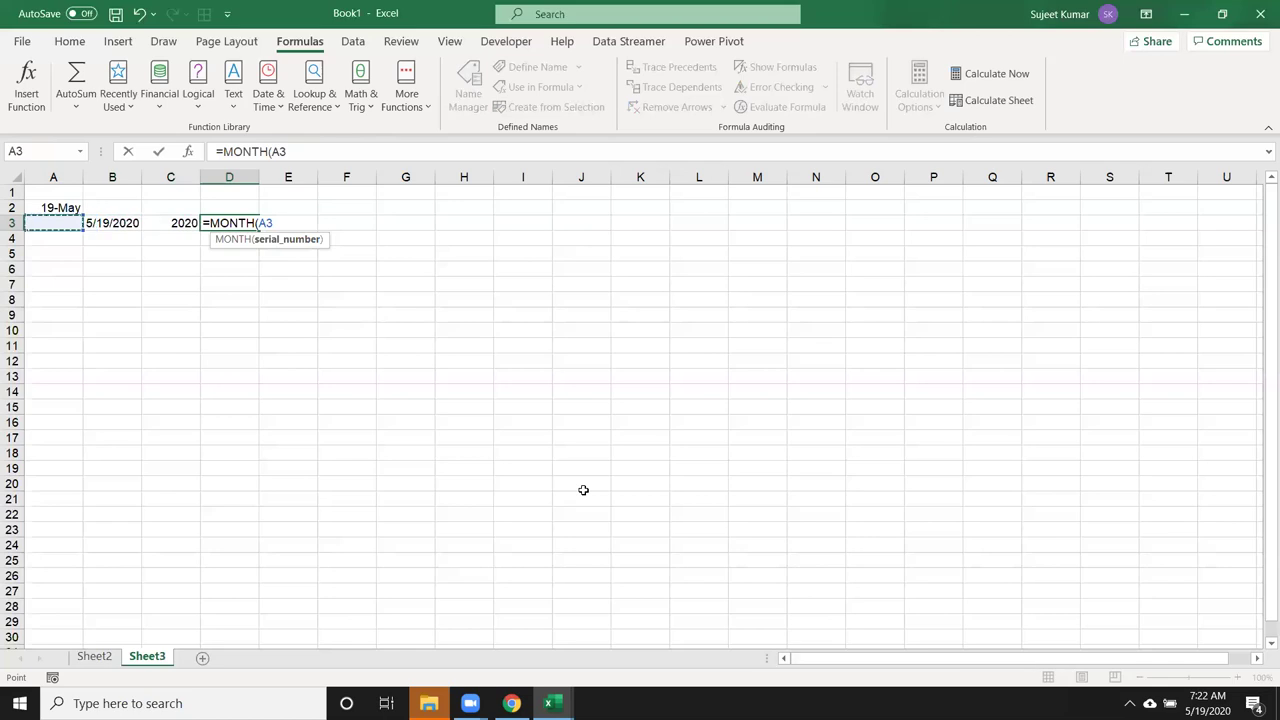
pyautogui.press('Right')
pyautogui.press('Return')
pyautogui.press('Up')
# Step: Enter =DAY(B3) in E3 to extract 19
pyautogui.press('Right')
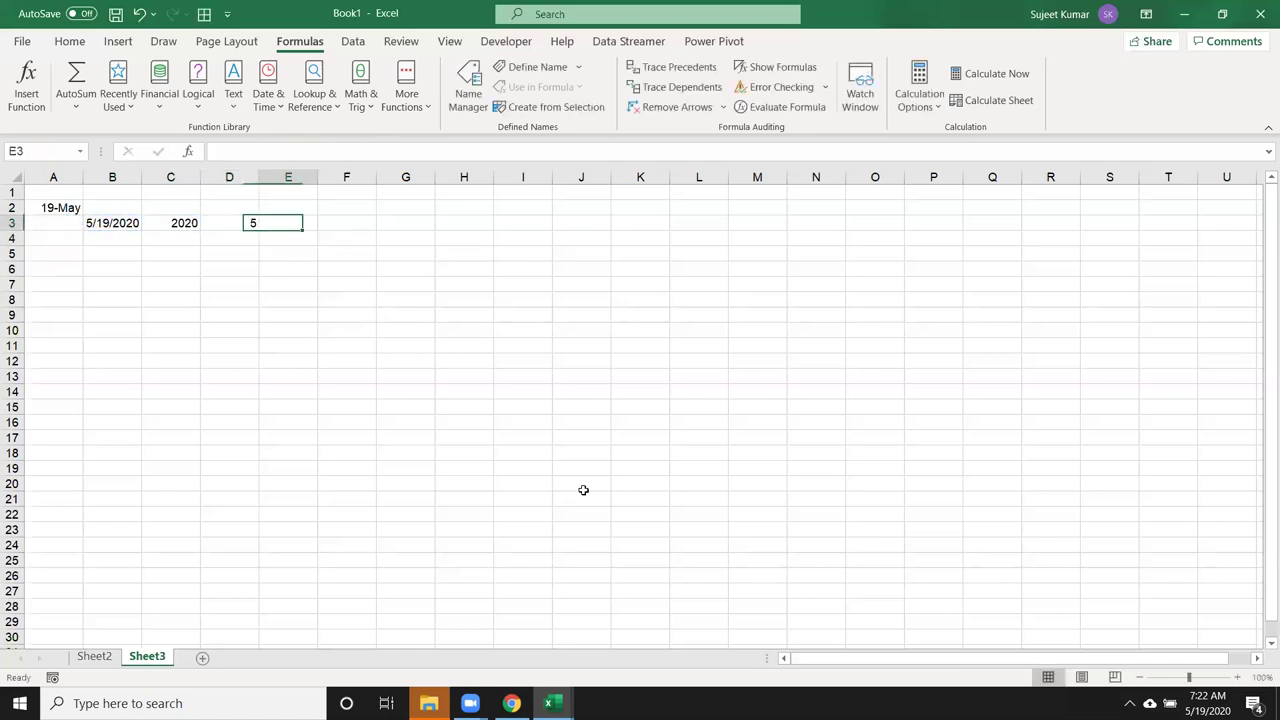
pyautogui.write('=day')
pyautogui.press('Tab')
pyautogui.press('Left')
pyautogui.press('Left')
pyautogui.press('Left')
pyautogui.press('Return')
pyautogui.press('Up')
pyautogui.press('Right')
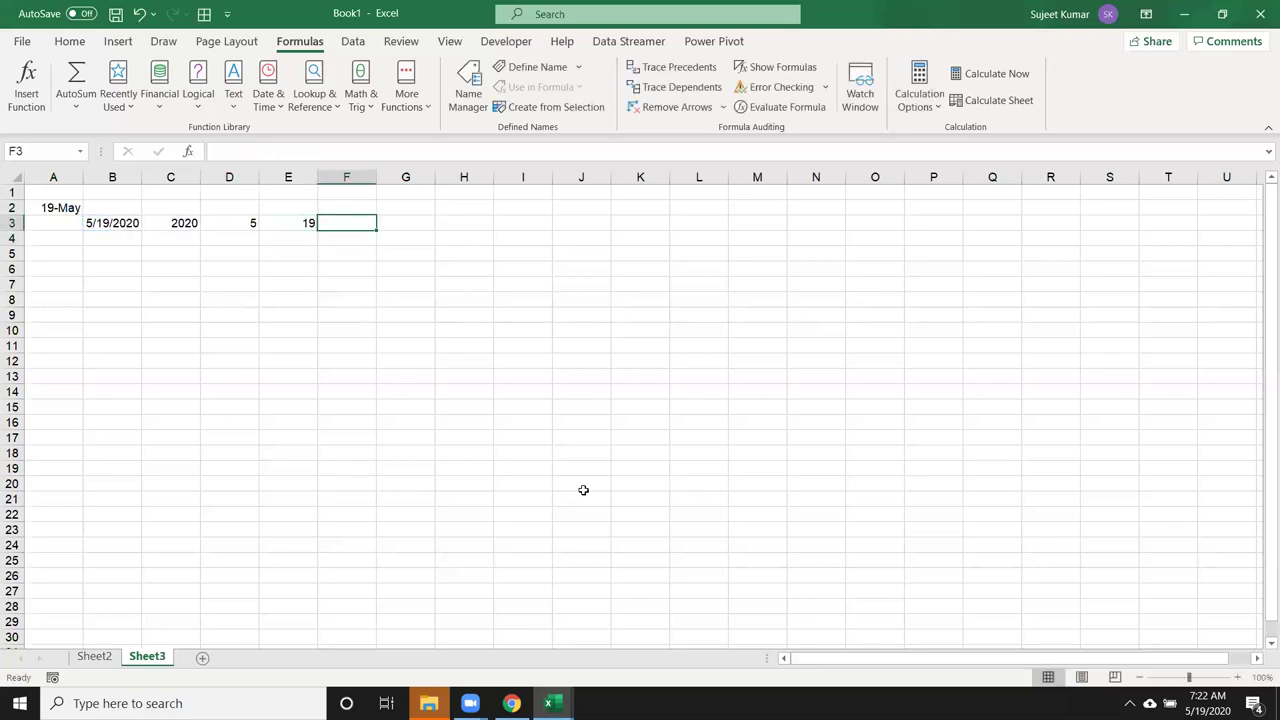
# Step: Rebuild the date in F3 with =DATE(C3,D3,E3)
pyautogui.write('=date')
pyautogui.press('Tab')
pyautogui.press('Left')
pyautogui.press('Left')
pyautogui.press('Left')
pyautogui.write(',')
pyautogui.press('Left')
pyautogui.press('Left')
pyautogui.write(',')
pyautogui.press('Left')
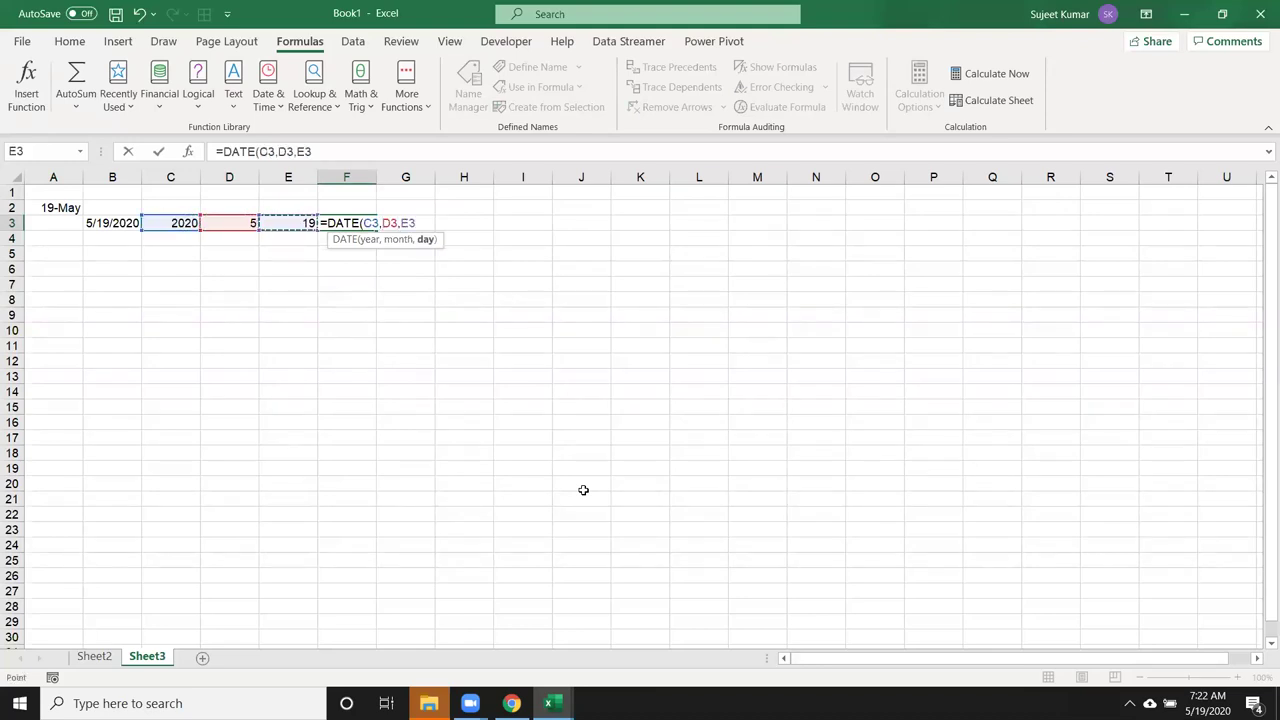
pyautogui.press('Return')
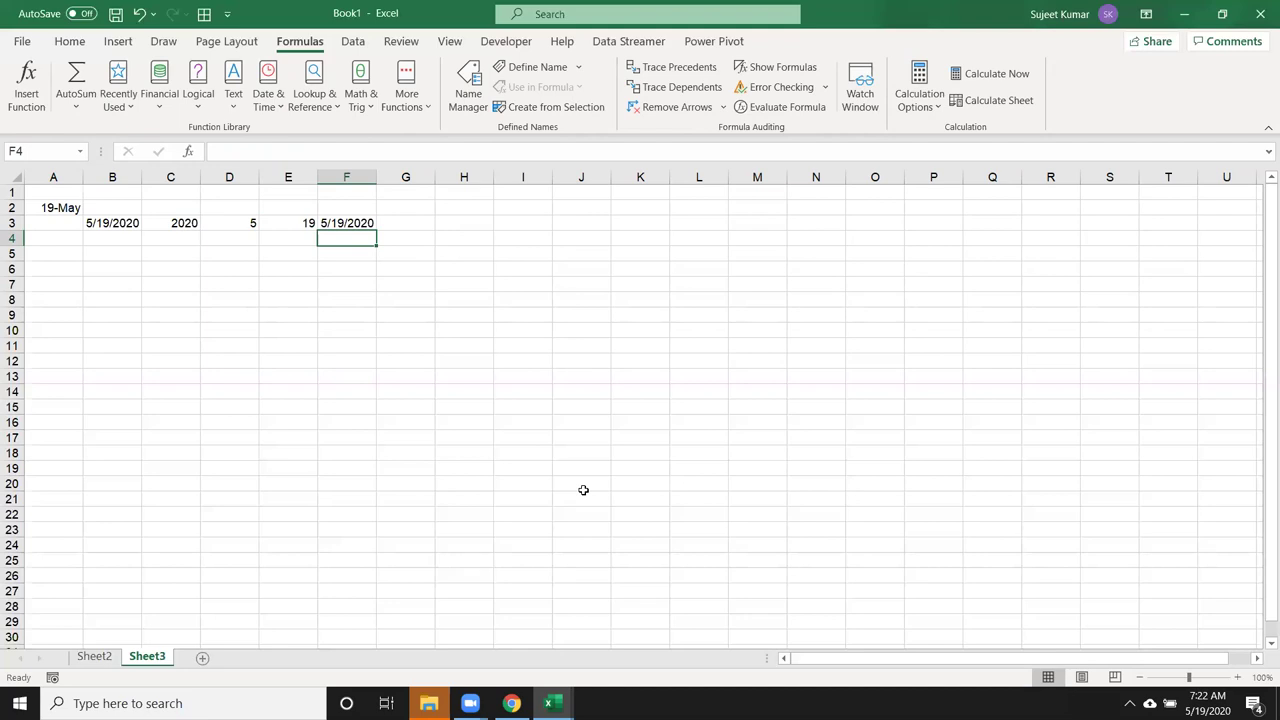
# Step: After reviewing the row 3 formulas, enter =TODAY() in B6 instead of a static date
pyautogui.press('Up')
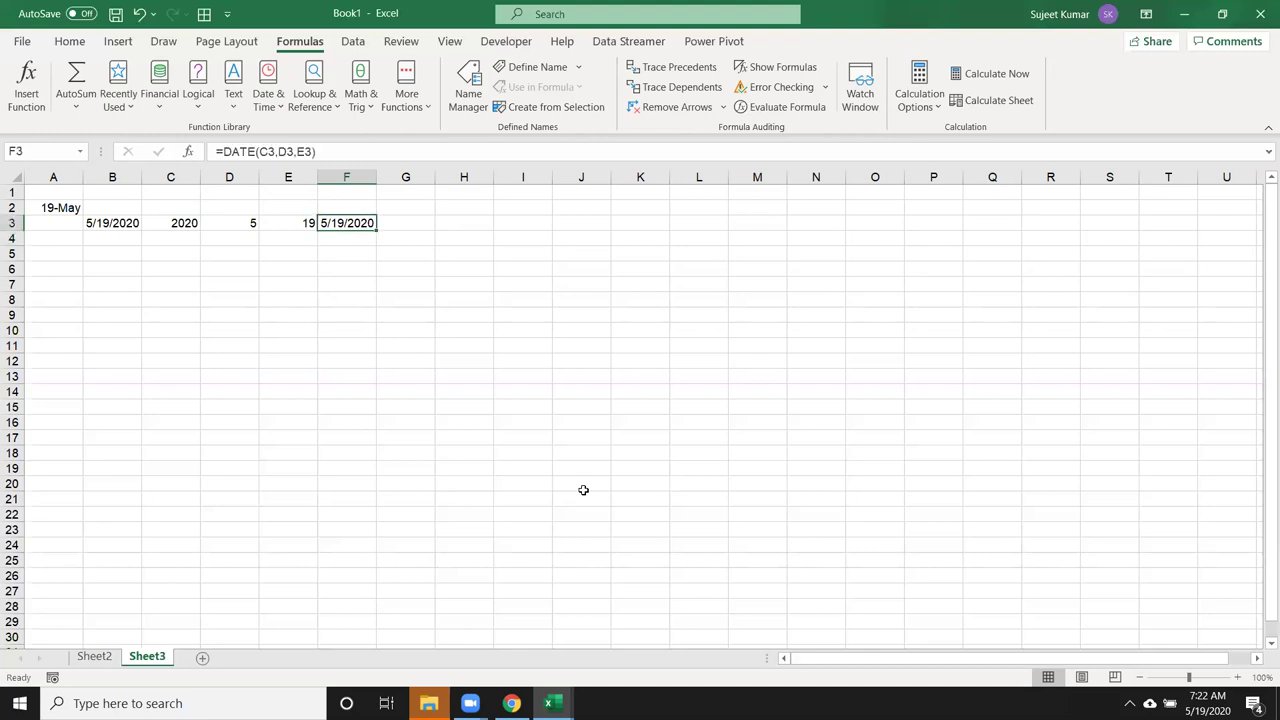
pyautogui.press('Left')
pyautogui.press('Left')
pyautogui.press('Left')
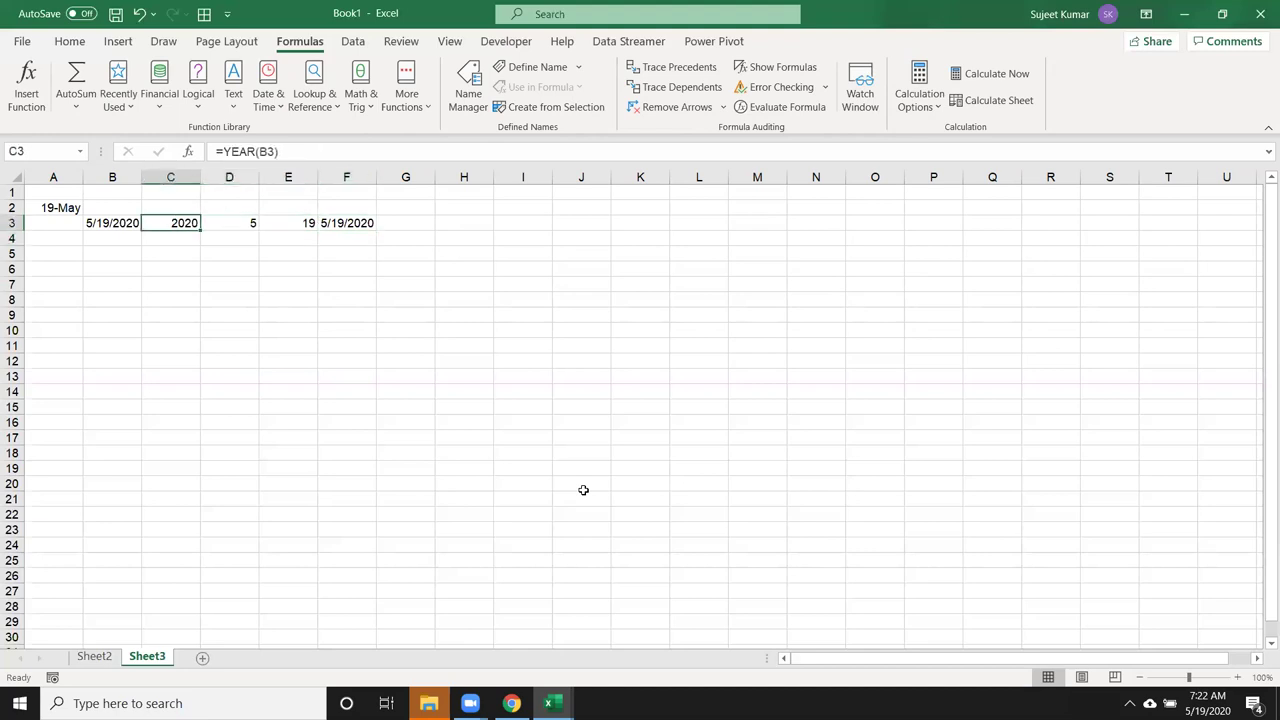
pyautogui.press('Left')
pyautogui.press('Right')
pyautogui.press('Right')
pyautogui.press('Right')
pyautogui.press('Right')
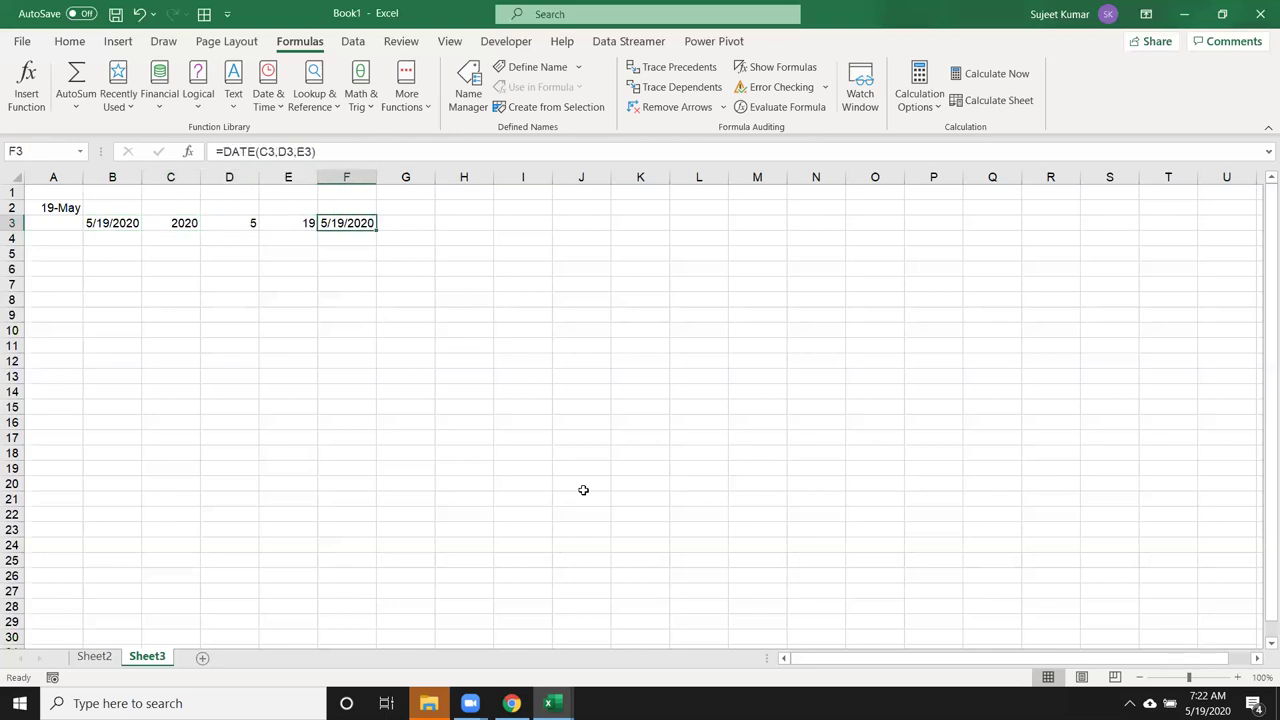
pyautogui.press('Down')
pyautogui.press('Left')
pyautogui.press('Left')
pyautogui.press('Left')
pyautogui.press('Left')
pyautogui.press('Down')
pyautogui.press('Down')
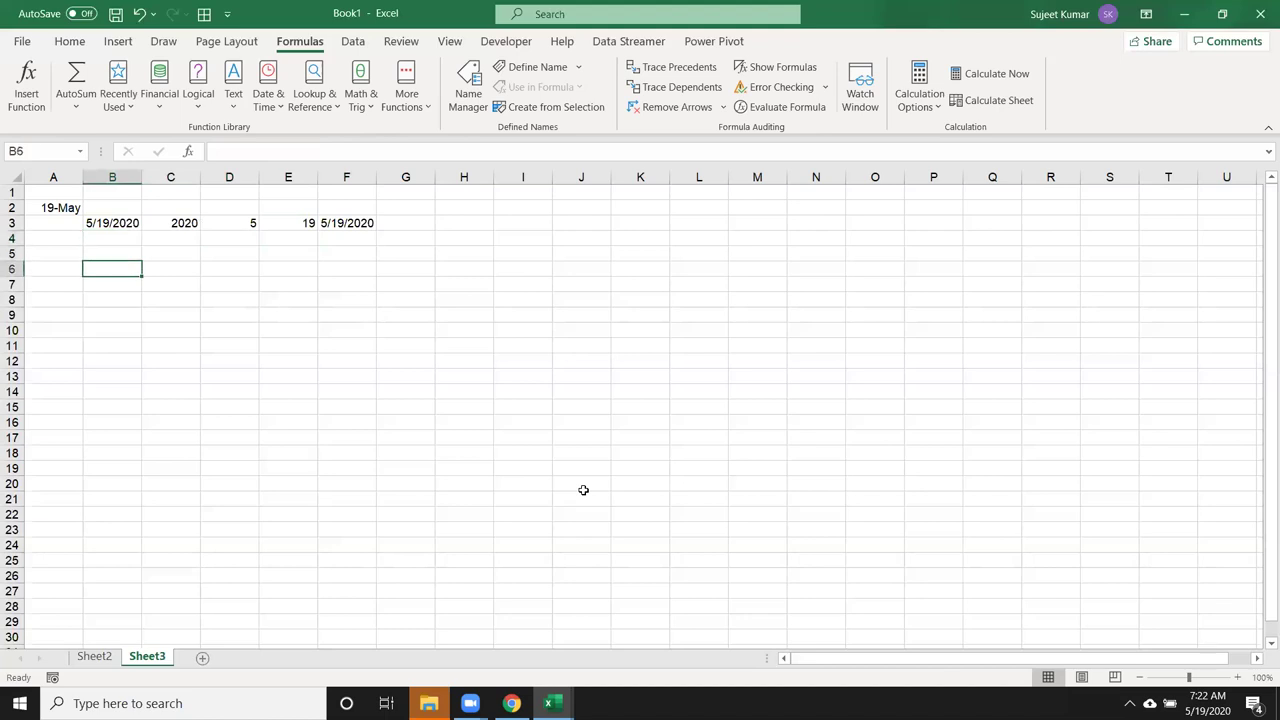
pyautogui.hotkey('ctrl', ';')
pyautogui.press('Escape')
pyautogui.write('=to')
pyautogui.press('Tab')
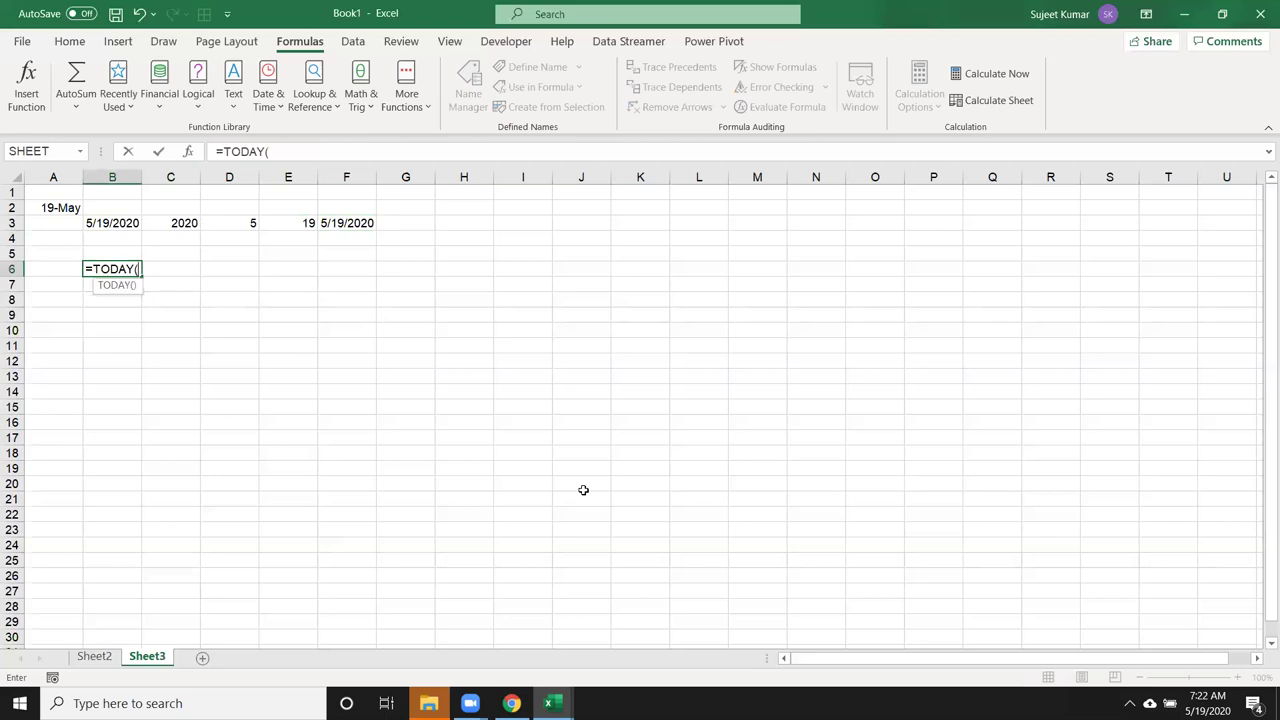
pyautogui.write(')')
pyautogui.press('Return')
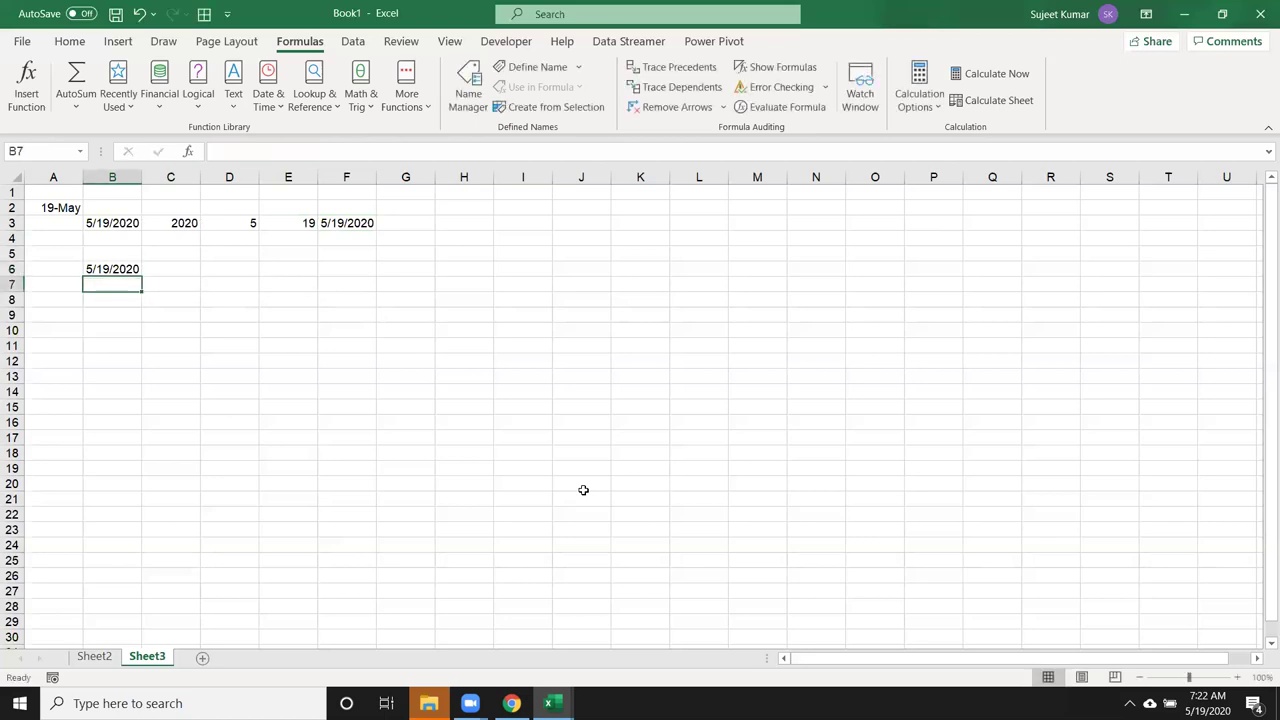
# Step: Put a current date-time stamp in H3 with =NOW()
pyautogui.click(471, 225)
pyautogui.write('no')
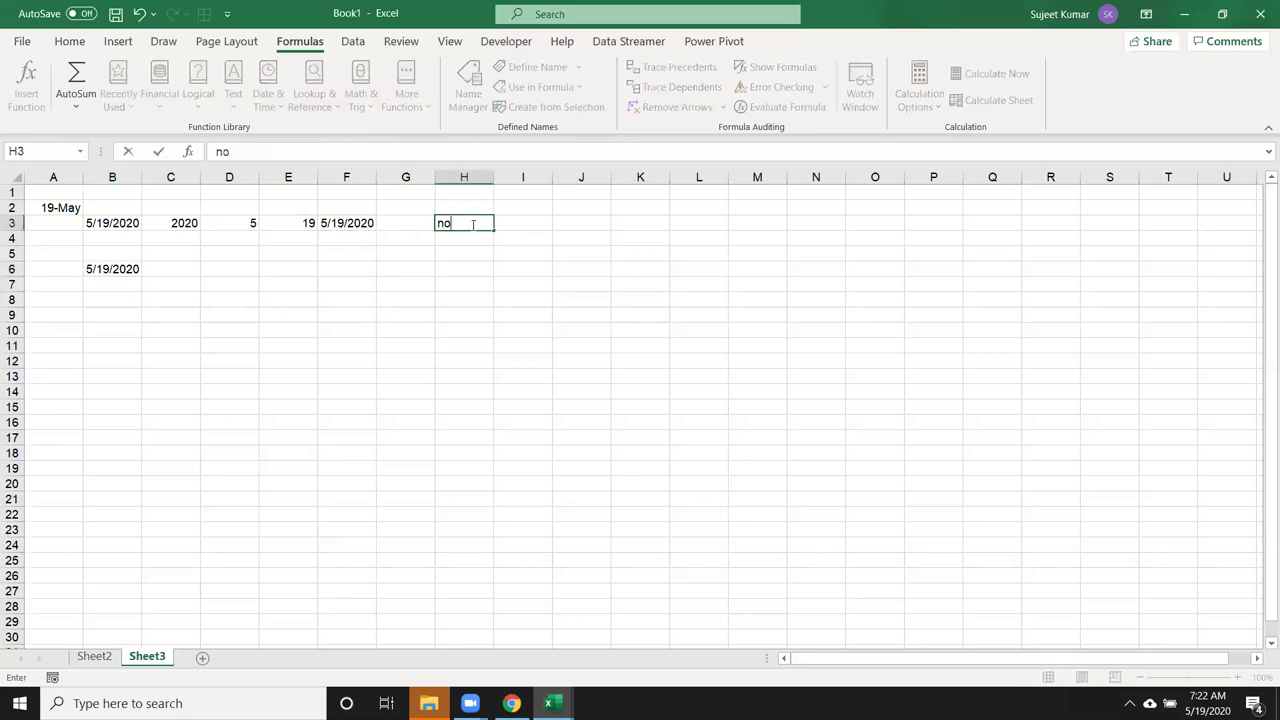
pyautogui.write('w')
pyautogui.press('BackSpace')
pyautogui.press('BackSpace')
pyautogui.press('BackSpace')
pyautogui.write('=')
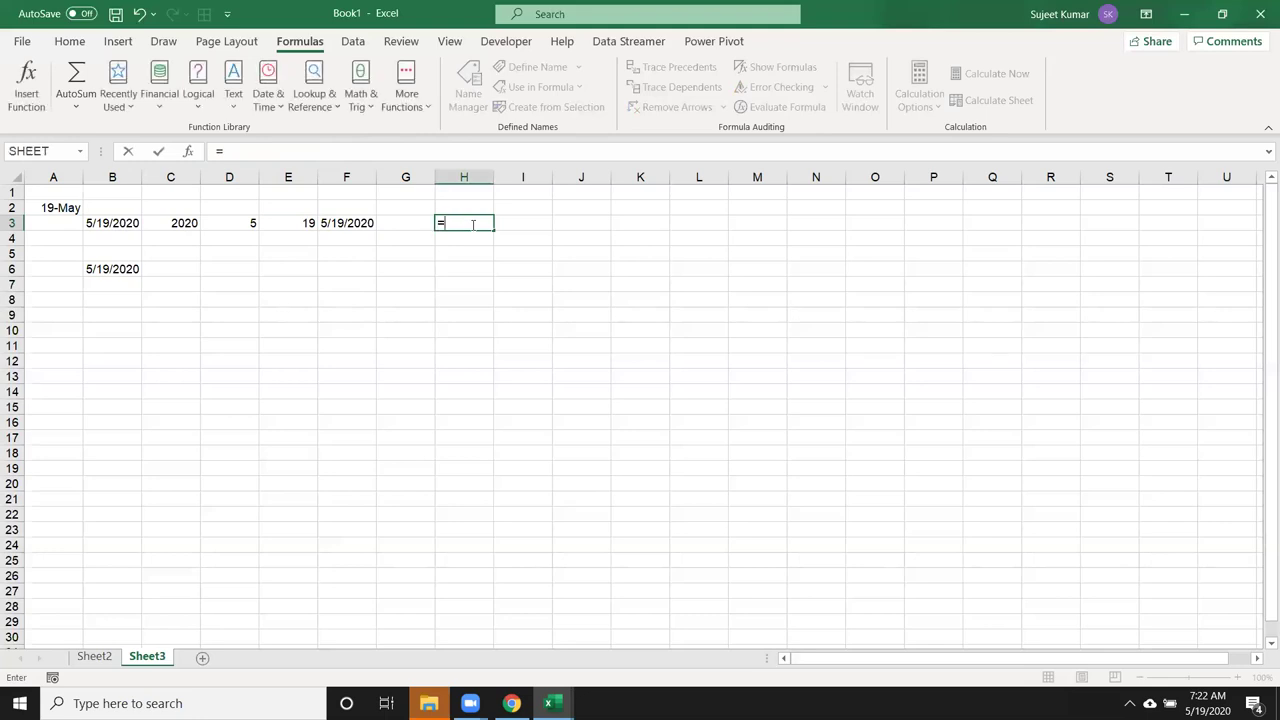
pyautogui.write('now')
pyautogui.press('Tab')
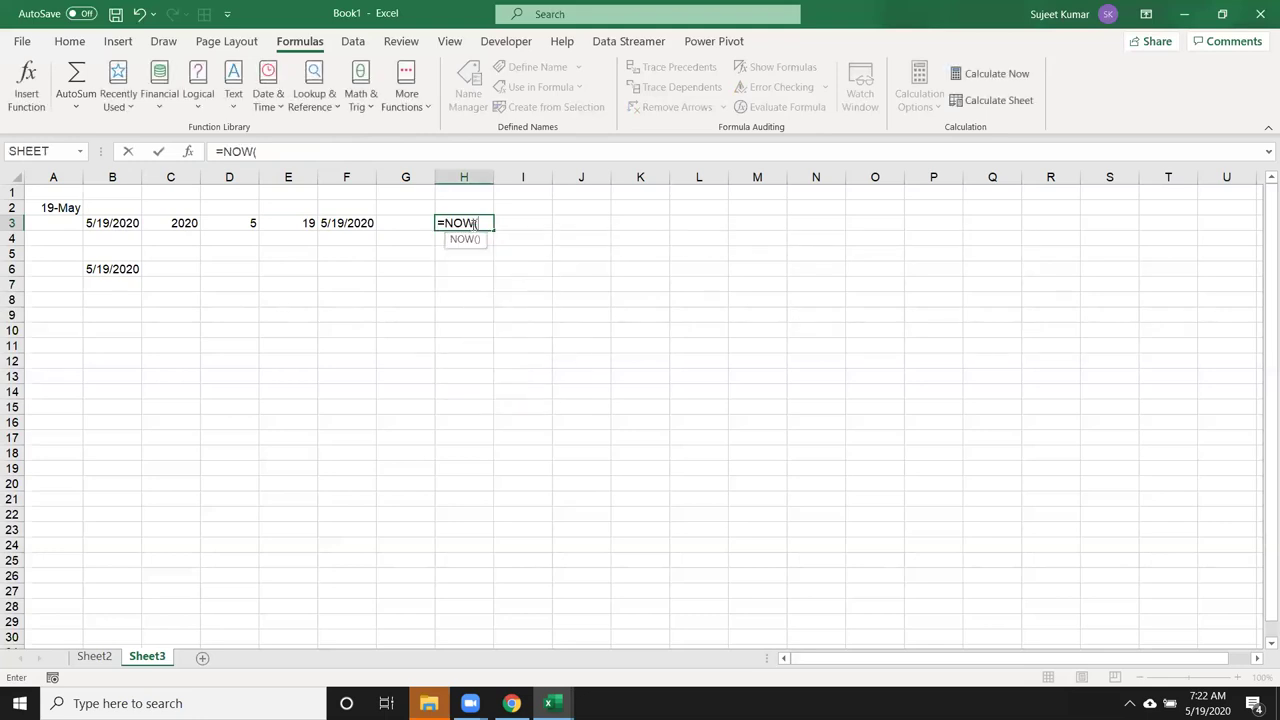
pyautogui.press('Return')
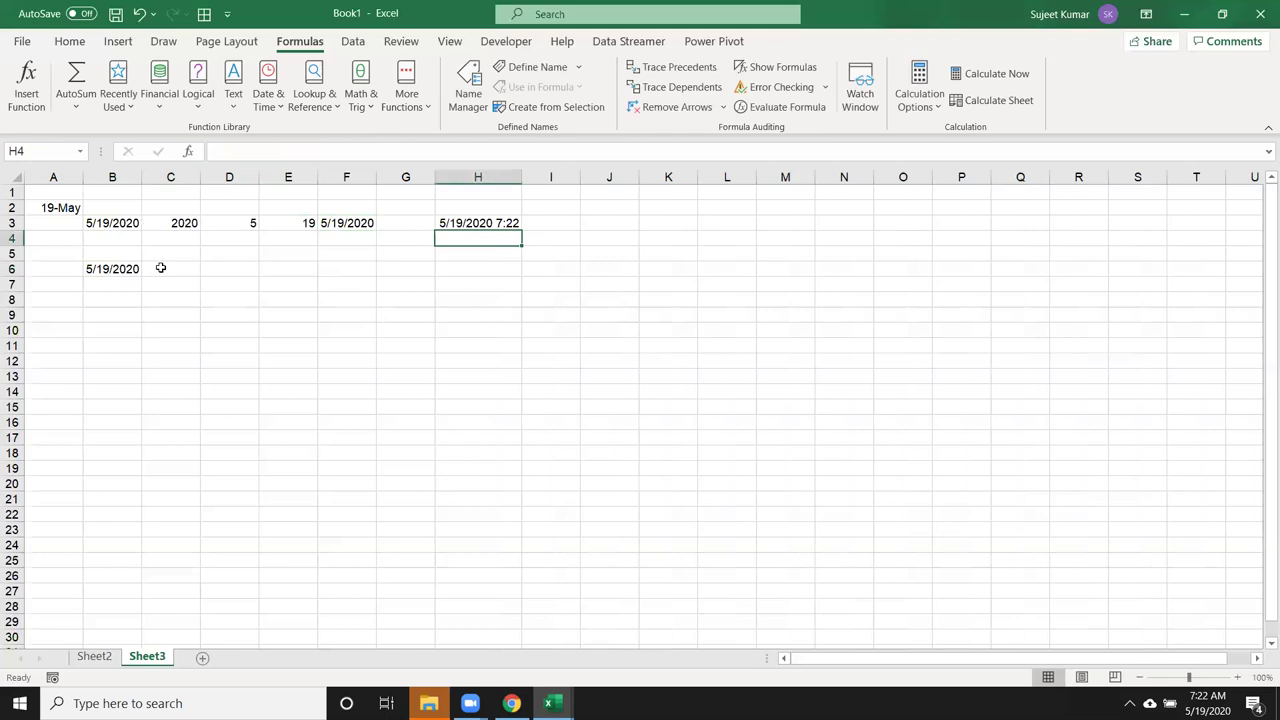
# Step: Enter 20 days in C6 and =B6+C6 in D6, giving 6/8/2020
pyautogui.click(161, 267)
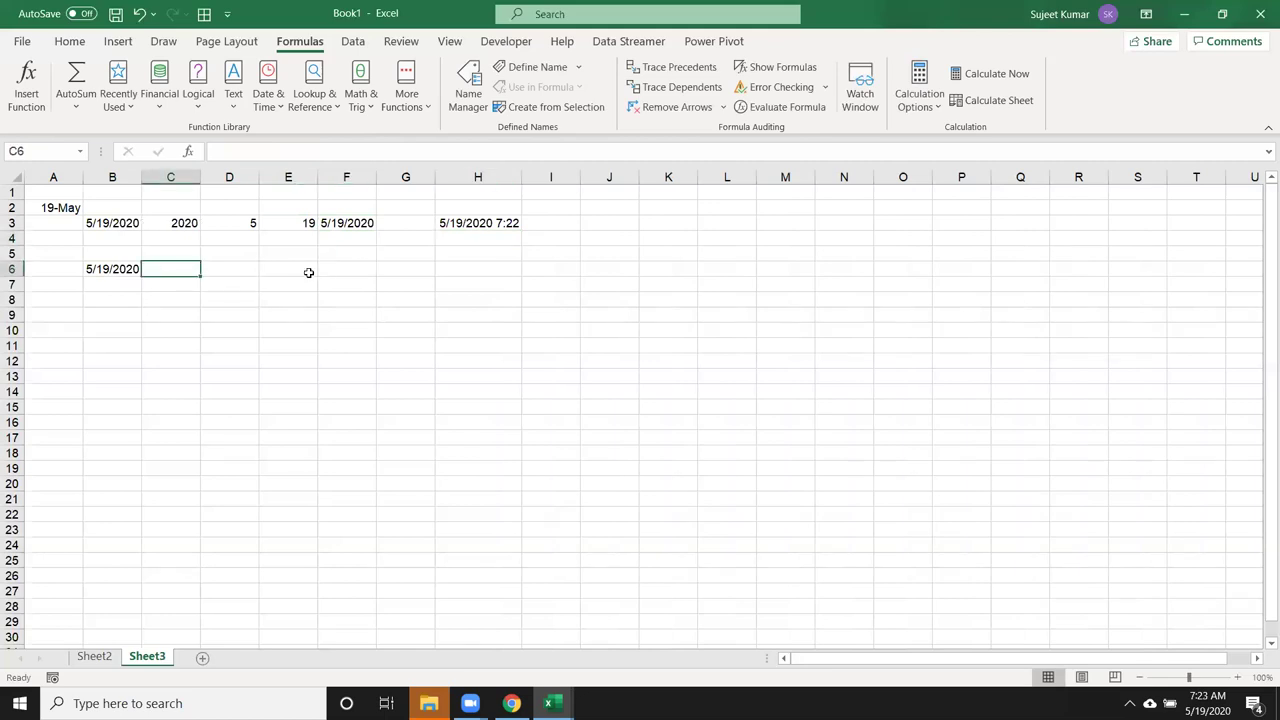
pyautogui.write('2')
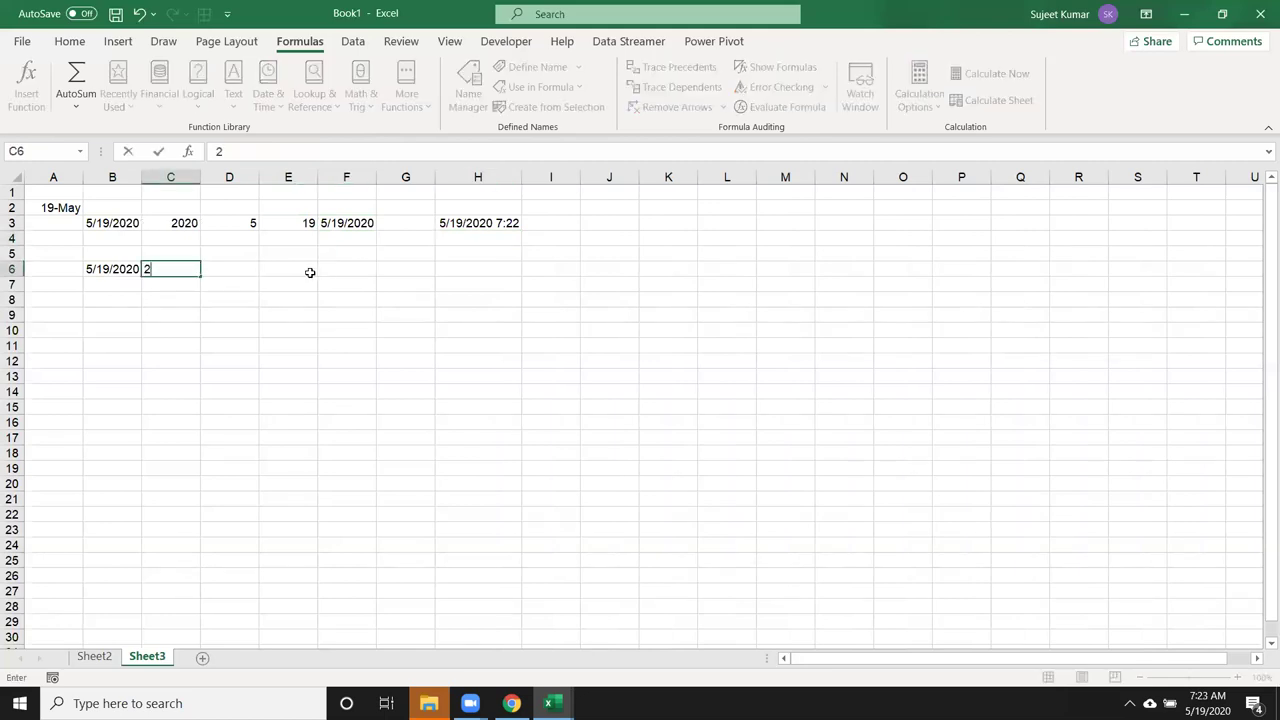
pyautogui.write('0')
pyautogui.press('Tab')
pyautogui.write('=')
pyautogui.press('Left')
pyautogui.press('Left')
pyautogui.write('+')
pyautogui.press('Left')
pyautogui.press('Return')
pyautogui.press('Up')
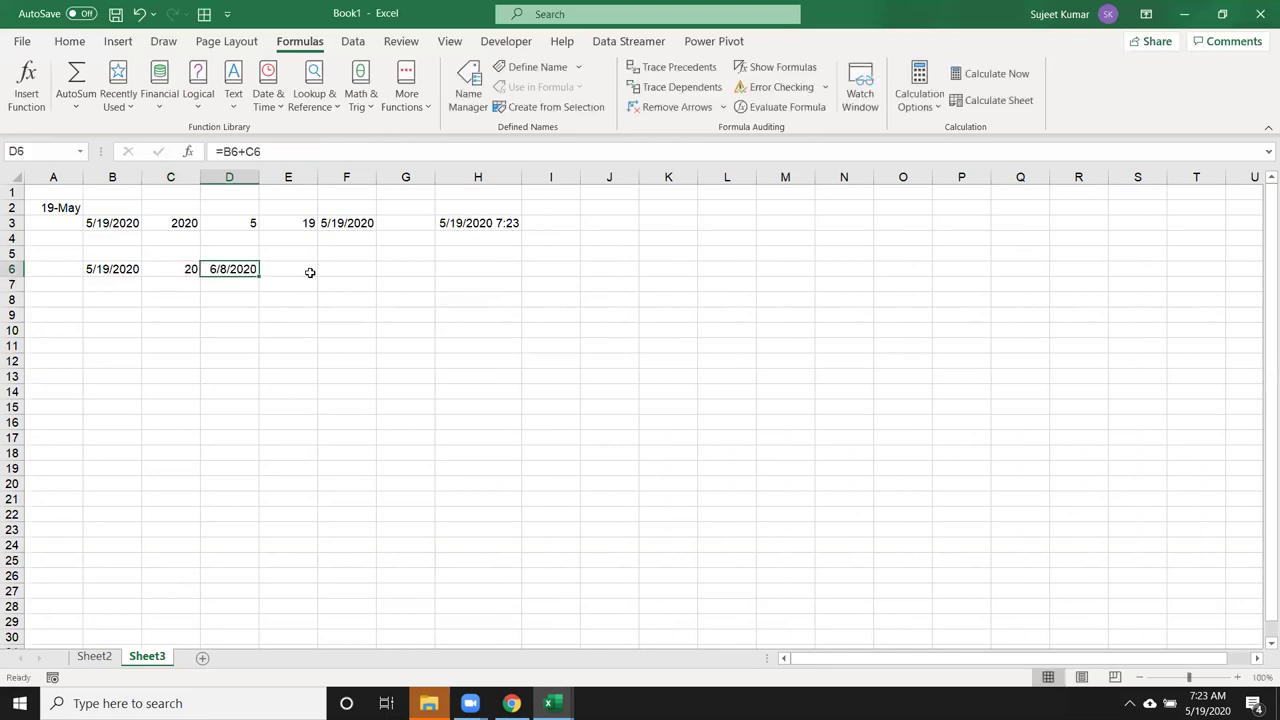
# Step: Fill today's date into B7 and enter 2 months in C7
pyautogui.press('Down')
pyautogui.press('Left')
pyautogui.press('Left')
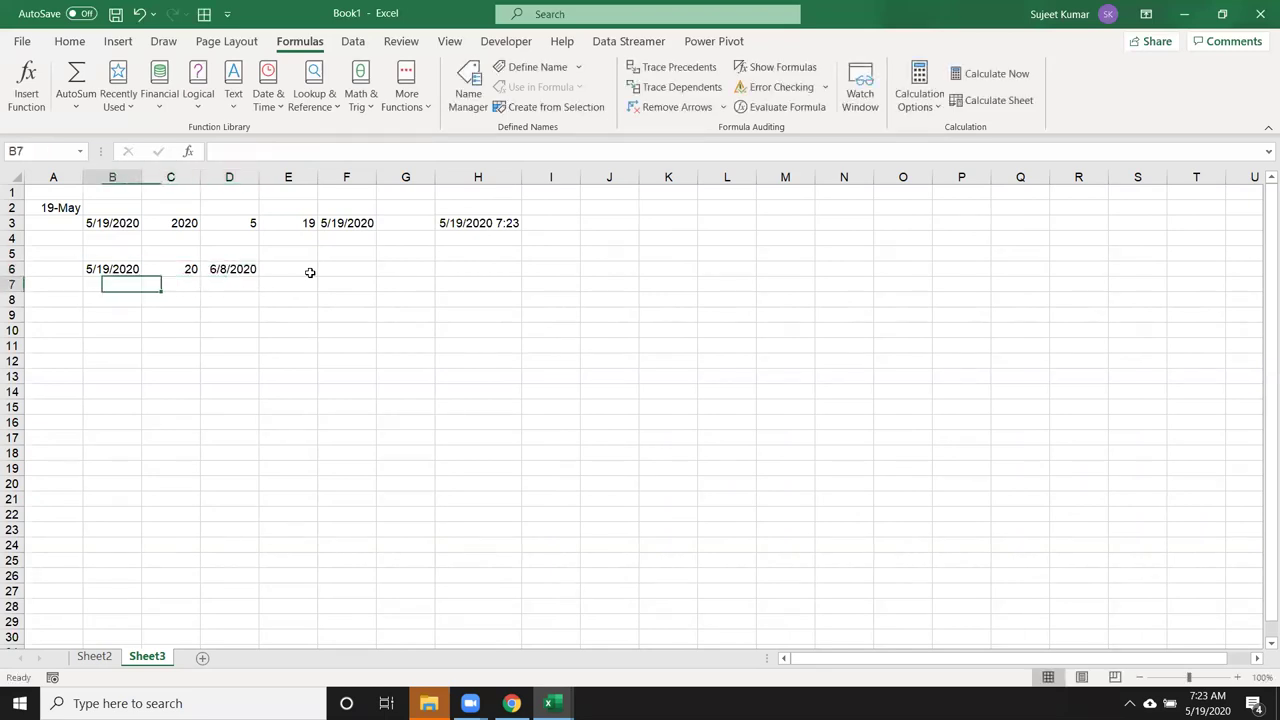
pyautogui.hotkey('ctrl', 'd')
pyautogui.press('Right')
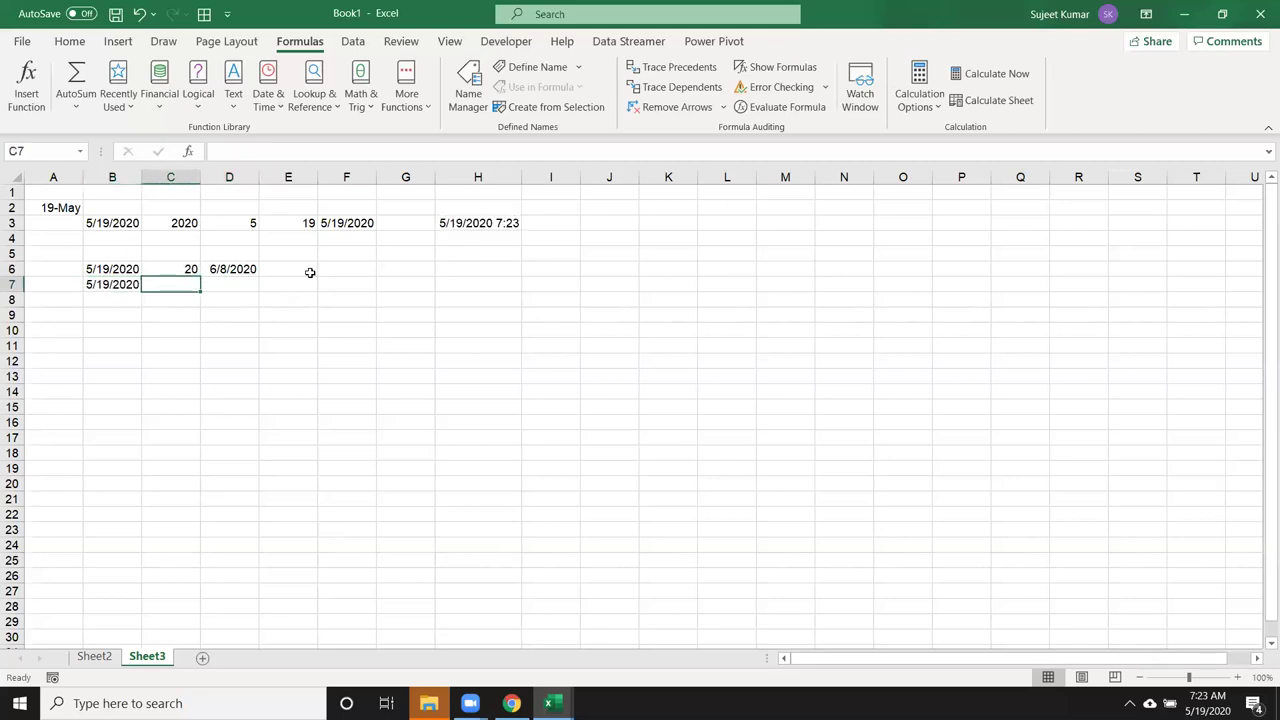
pyautogui.write('3')
pyautogui.press('Escape')
pyautogui.write('2')
pyautogui.press('Right')
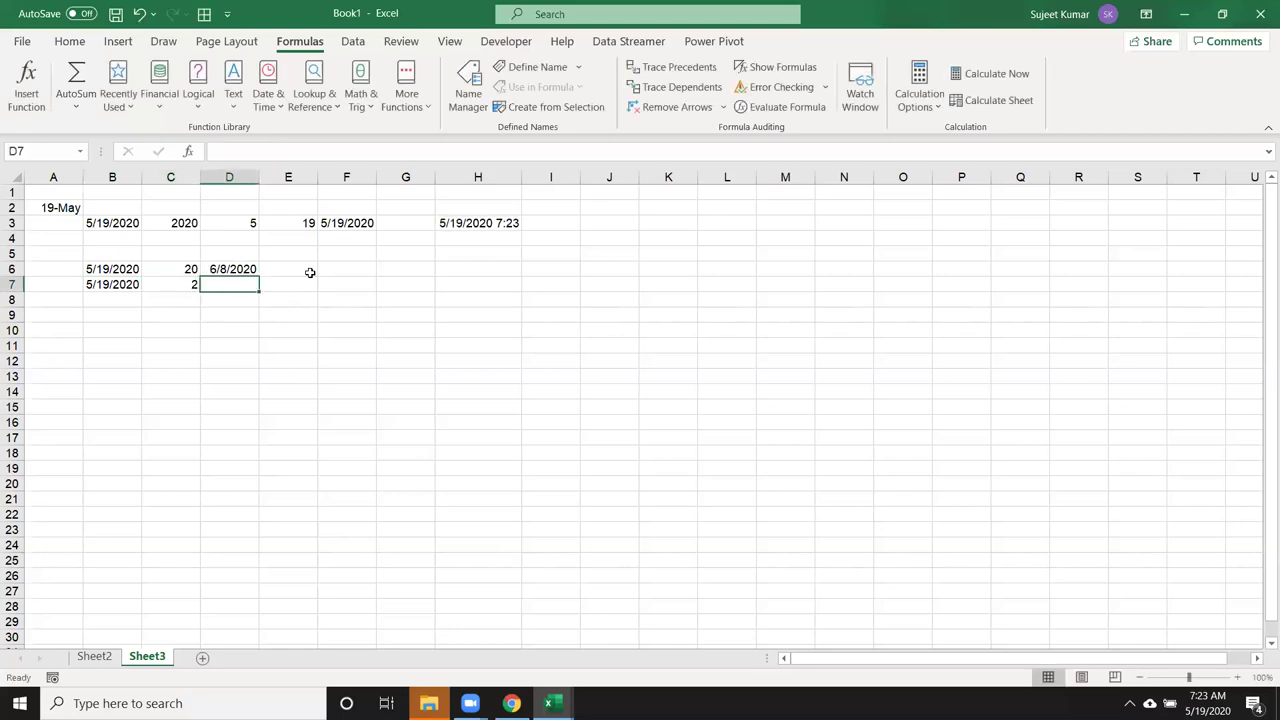
# Step: Enter =EDATE(B7,C7) in D7 and format the result as a date
pyautogui.write('=eo')
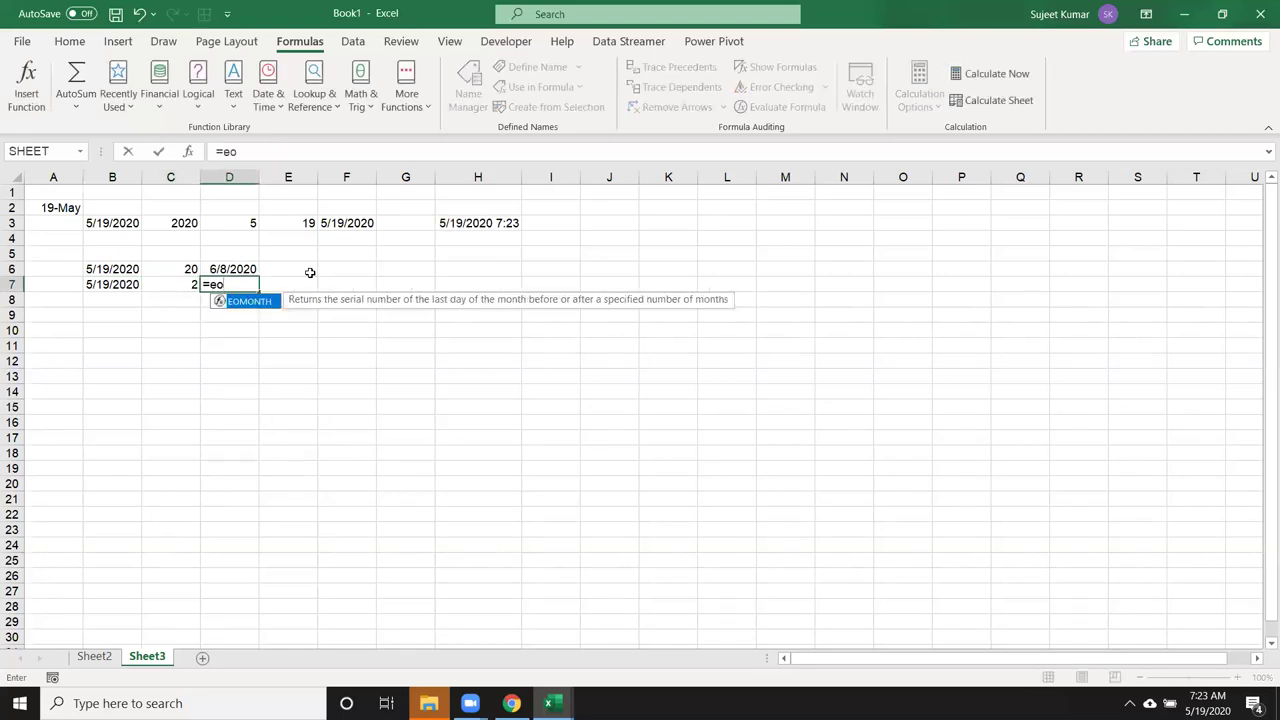
pyautogui.press('Tab')
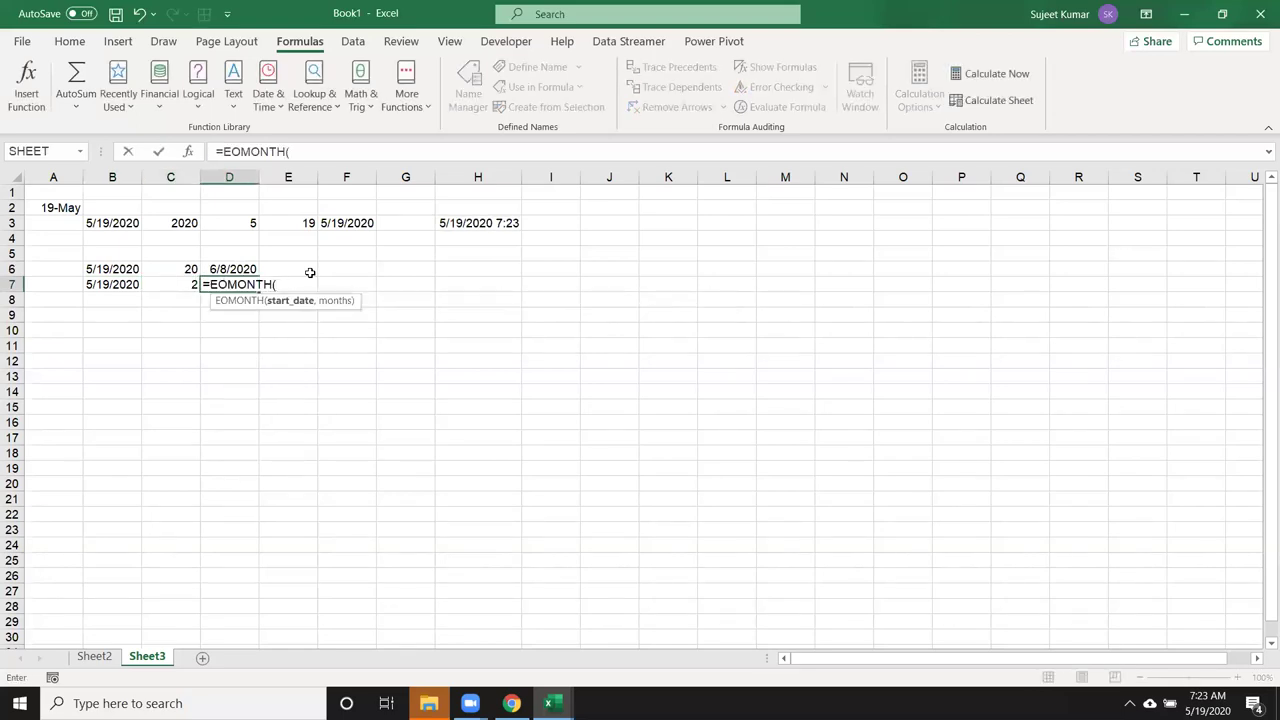
pyautogui.press('Escape')
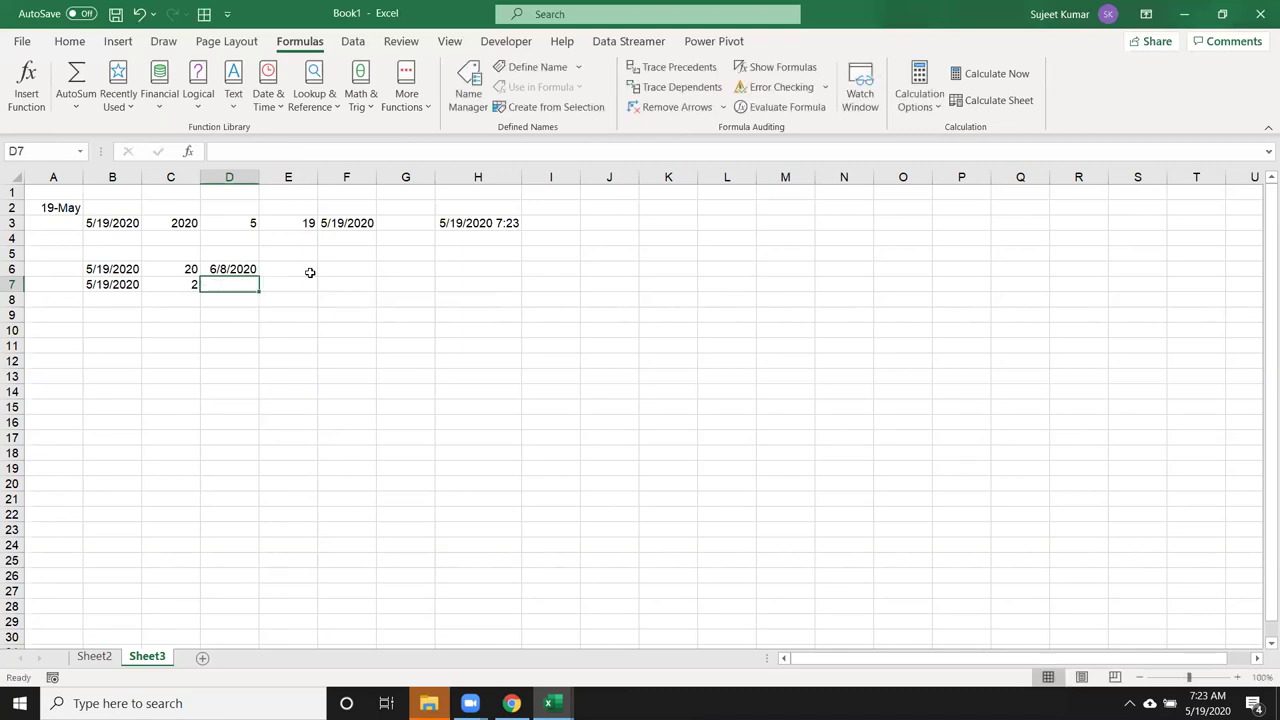
pyautogui.write('=ed')
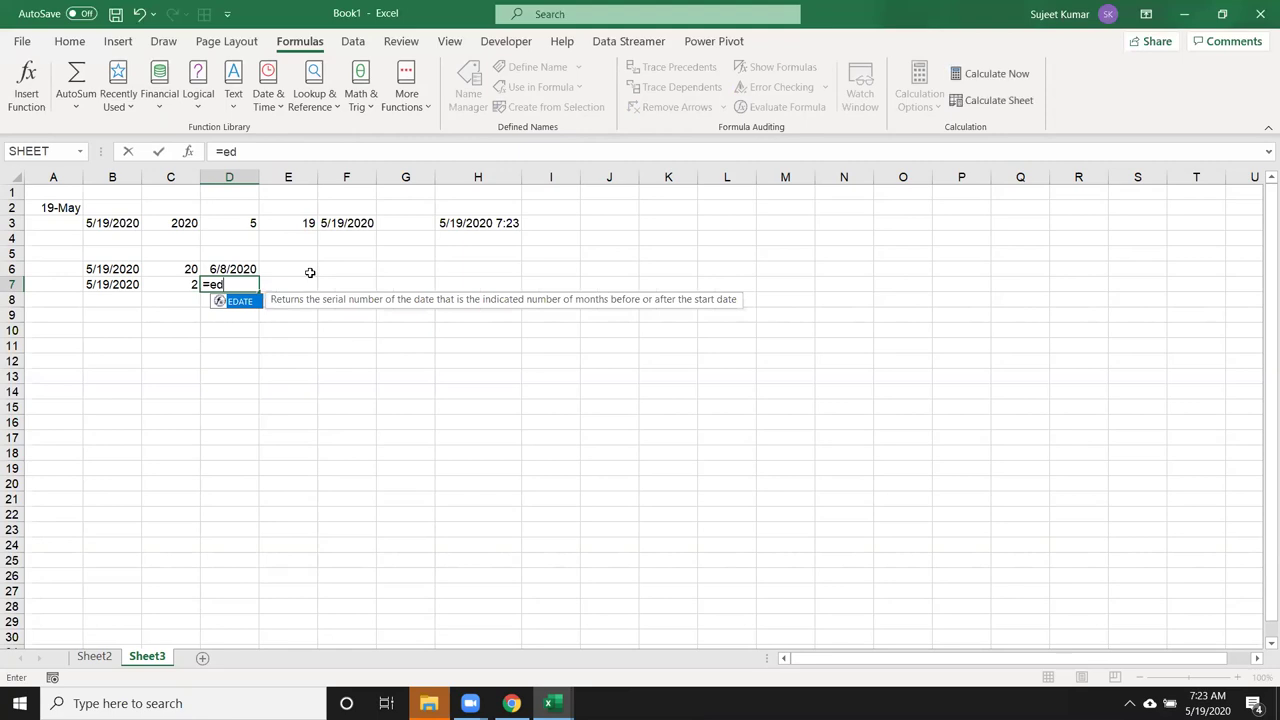
pyautogui.press('Tab')
pyautogui.press('Left')
pyautogui.press('Left')
pyautogui.write(',')
pyautogui.press('Left')
pyautogui.hotkey('ctrl', 'Return')
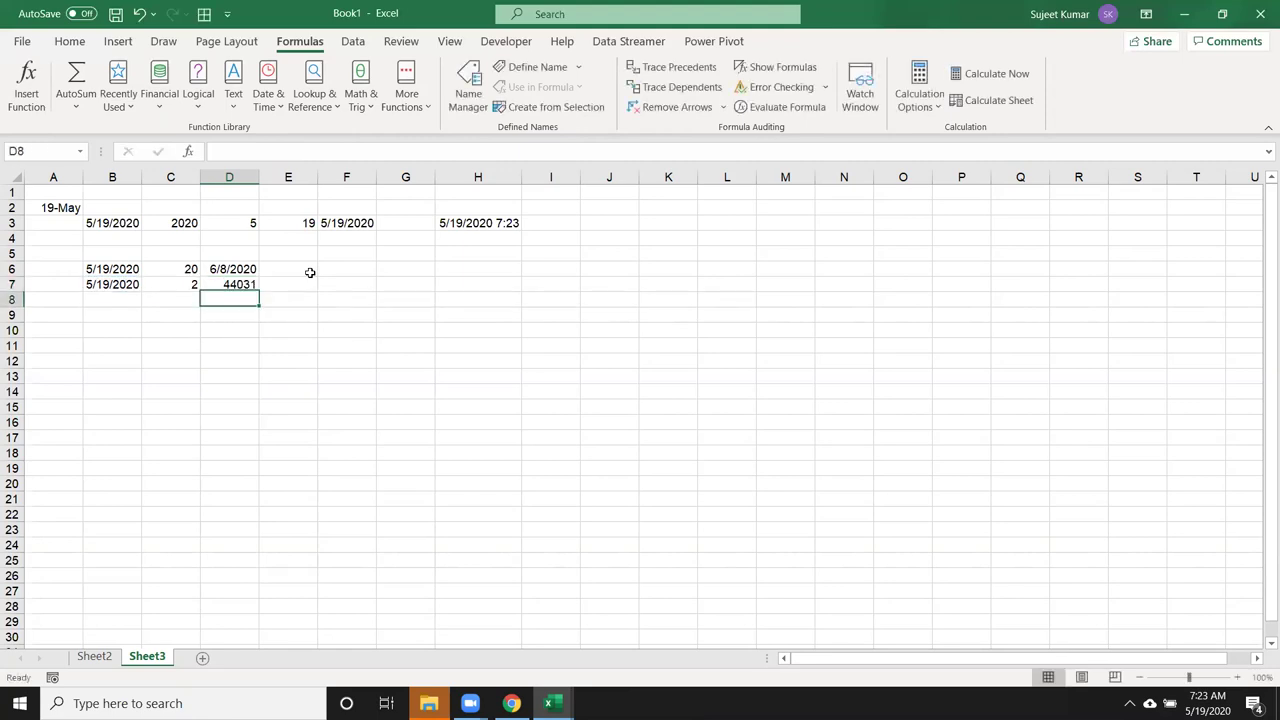
pyautogui.hotkey('ctrl', 'shift', '3')
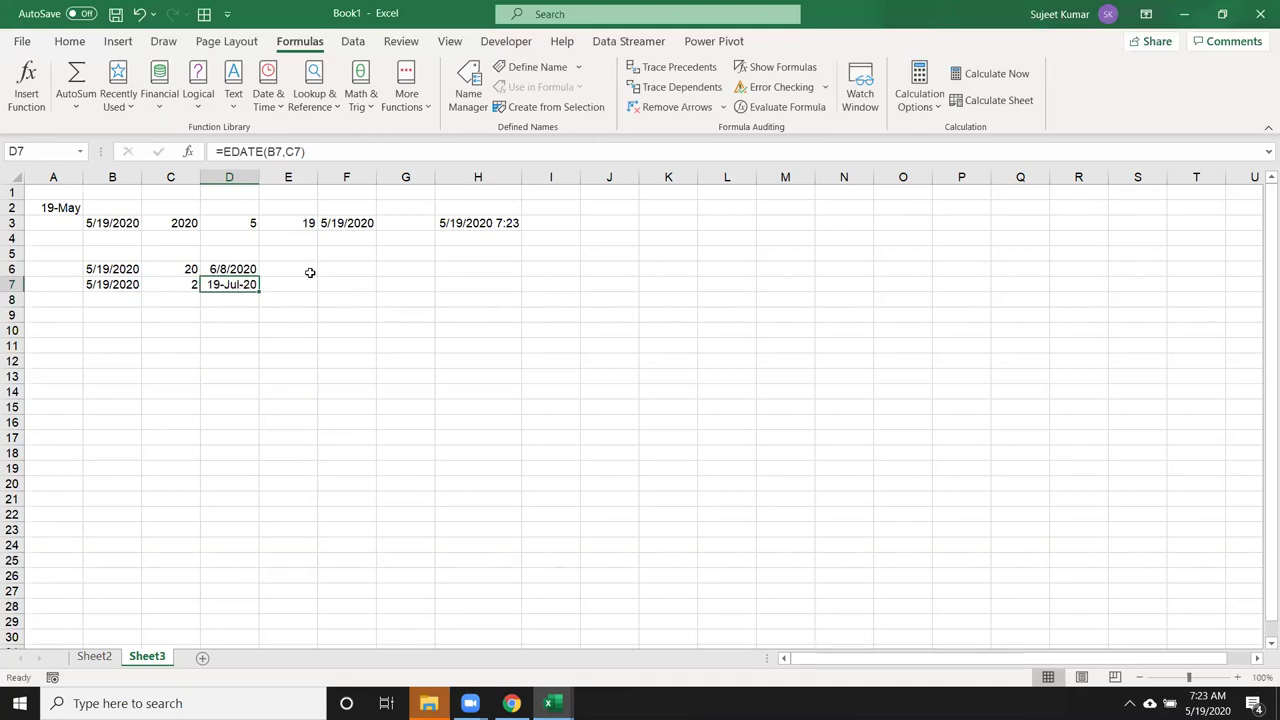
# Step: Change C7 to -2 so D7 shows 19-Mar-20, and autofit column D
pyautogui.press('Left')
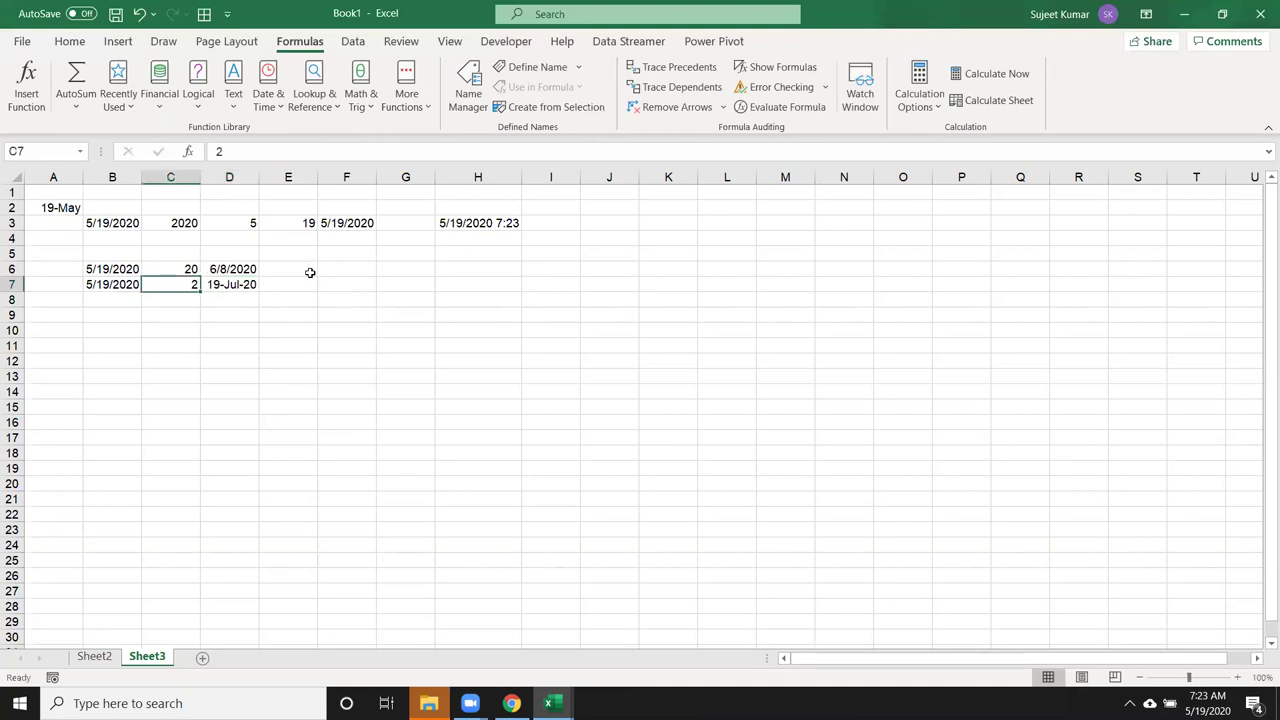
pyautogui.write('-2')
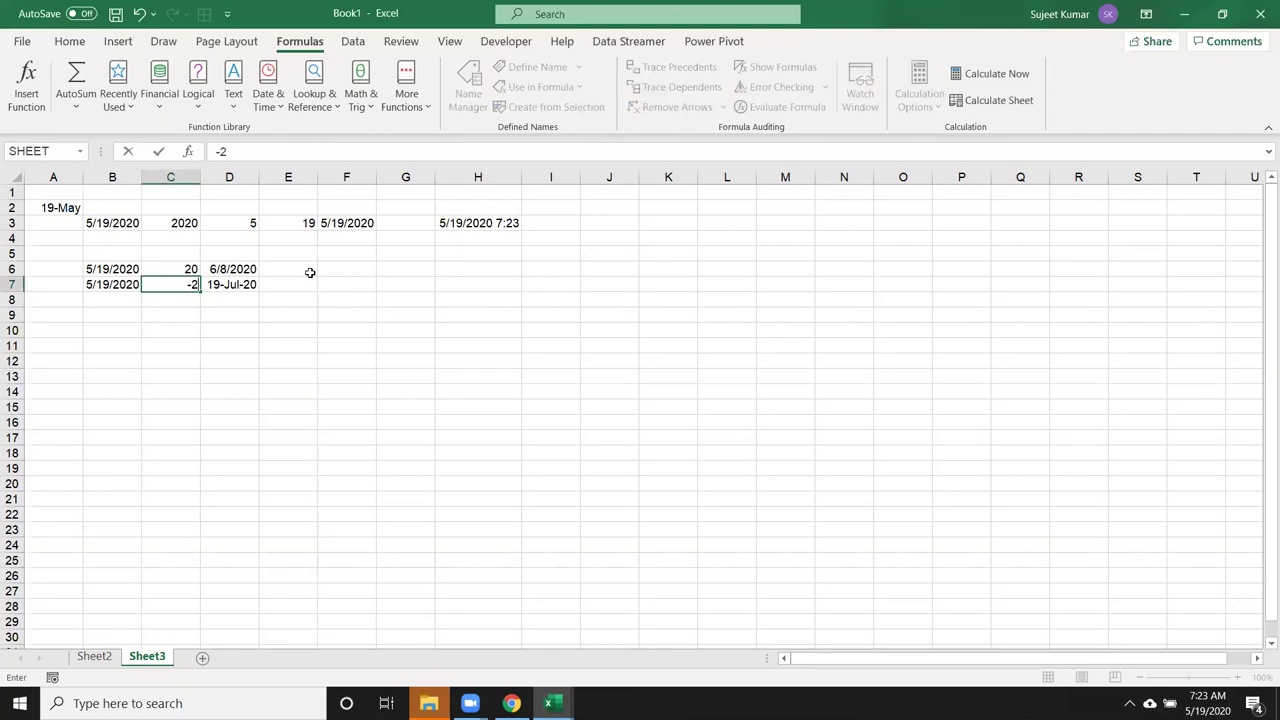
pyautogui.press('Return')
pyautogui.press('Up')
pyautogui.press('Right')
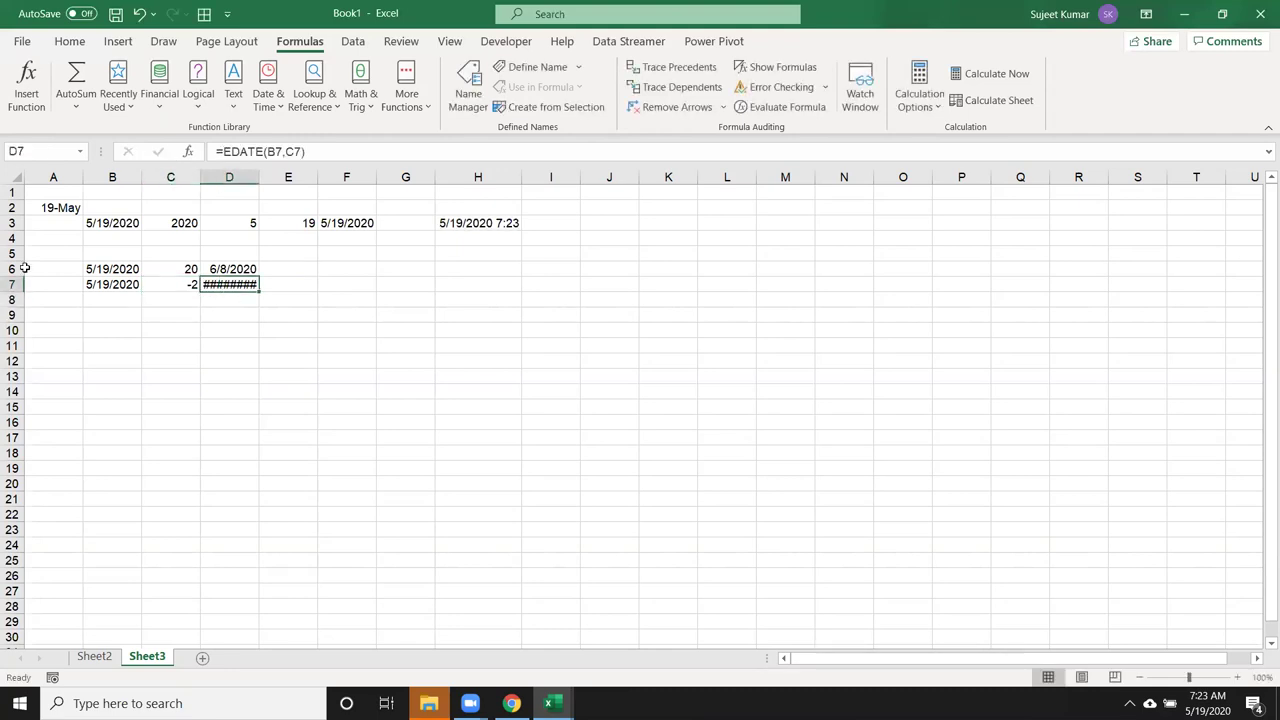
pyautogui.doubleClick(258, 181)
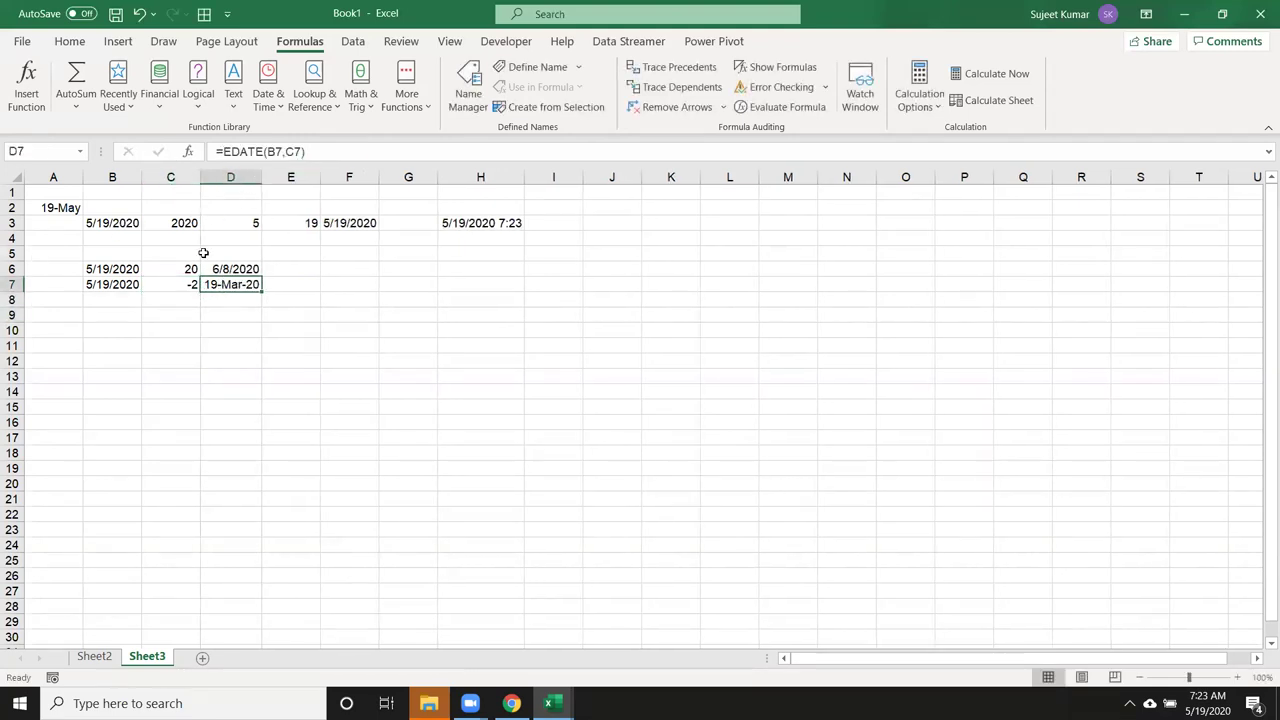
pyautogui.click(116, 326)
# Step: Enter today's date in B10 and the offsets 2, 4 and 22 in C11:E11
pyautogui.hotkey('ctrl', ';')
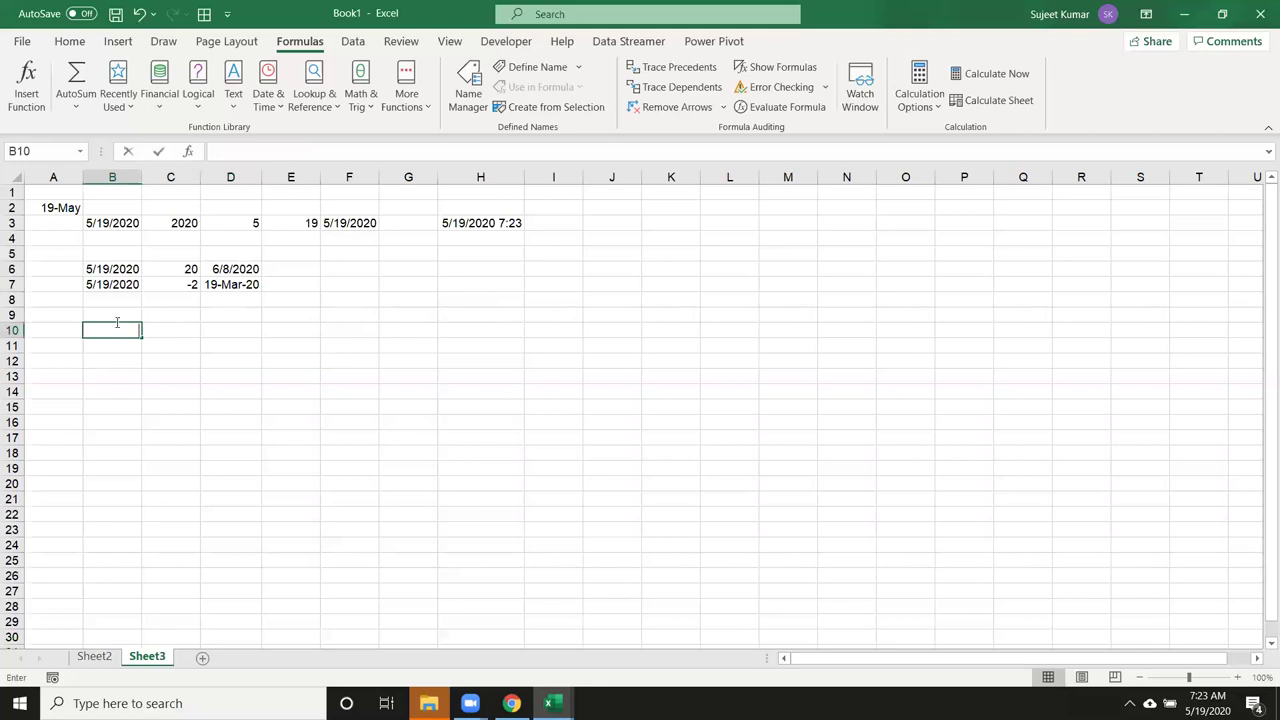
pyautogui.press('Tab')
pyautogui.press('Down')
pyautogui.write('2')
pyautogui.press('Tab')
pyautogui.write('4')
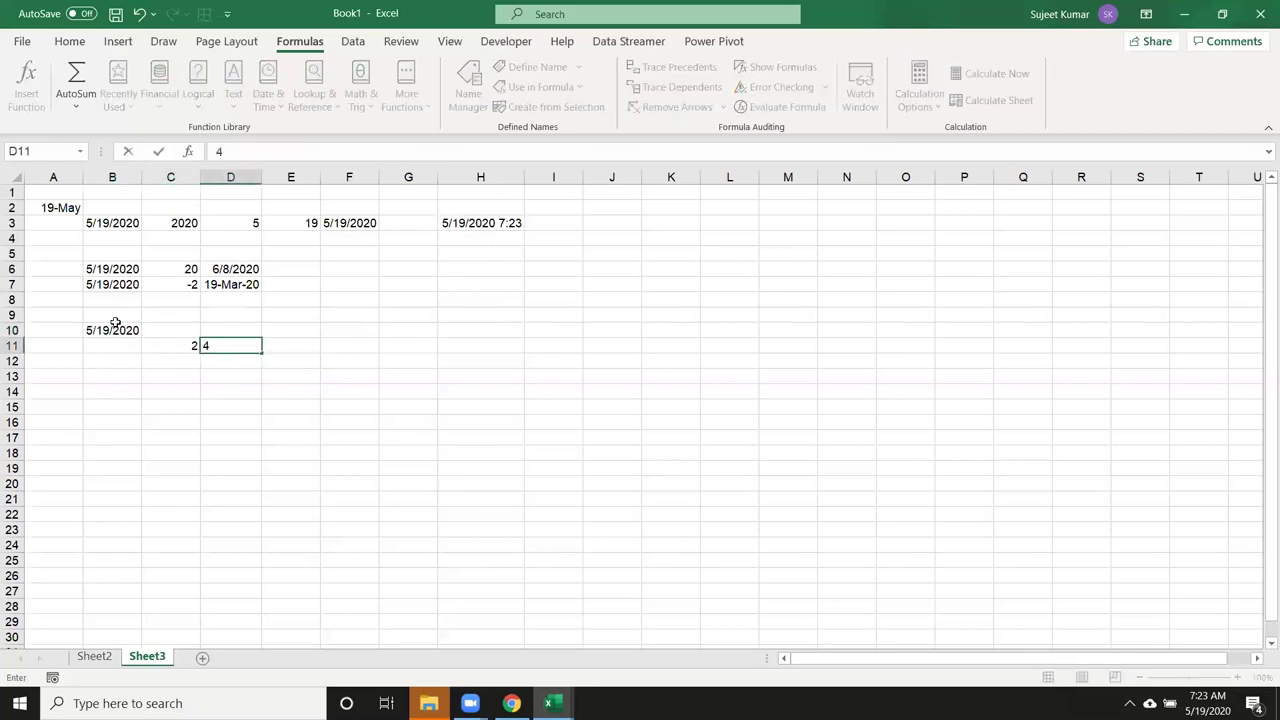
pyautogui.press('Tab')
pyautogui.write('22')
pyautogui.press('Tab')
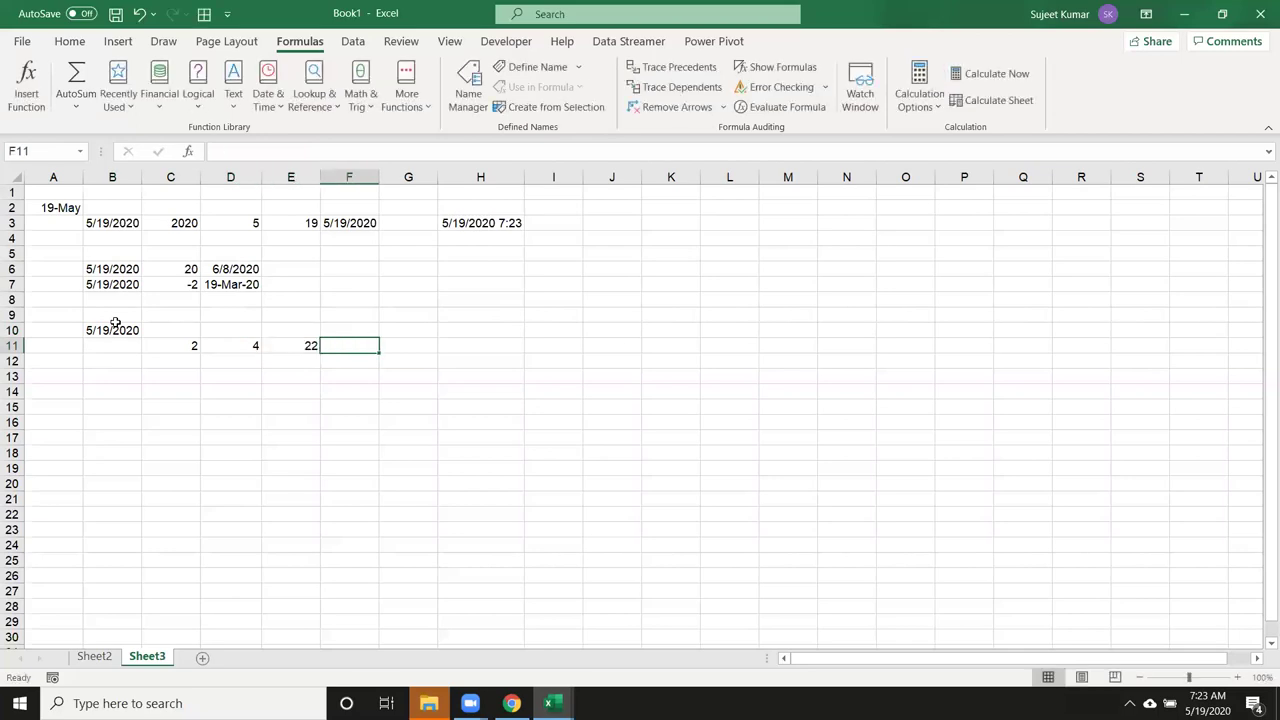
# Step: Review the existing YEAR, MONTH, DAY and DATE formulas in row 3
pyautogui.press('Up')
pyautogui.press('Up')
pyautogui.press('Left')
pyautogui.press('Left')
pyautogui.press('Left')
pyautogui.press('Left')
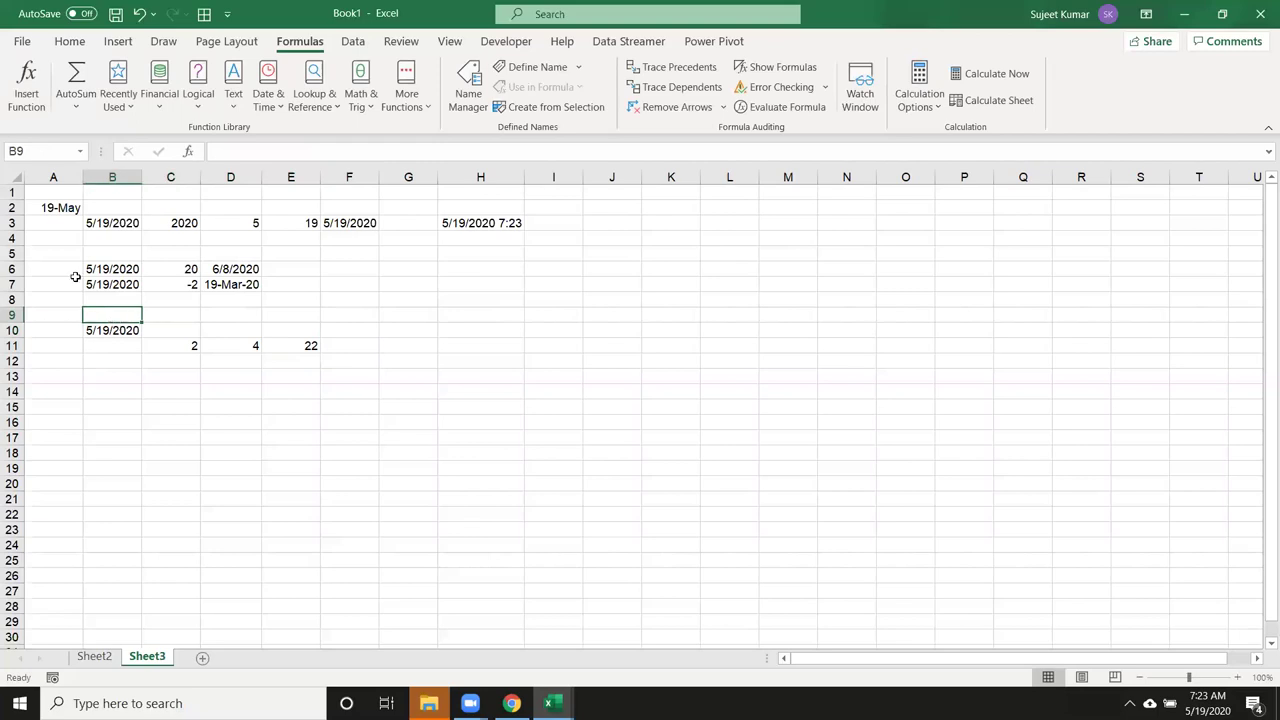
pyautogui.moveTo(170, 223); pyautogui.dragTo(345, 223)
pyautogui.click(248, 222)
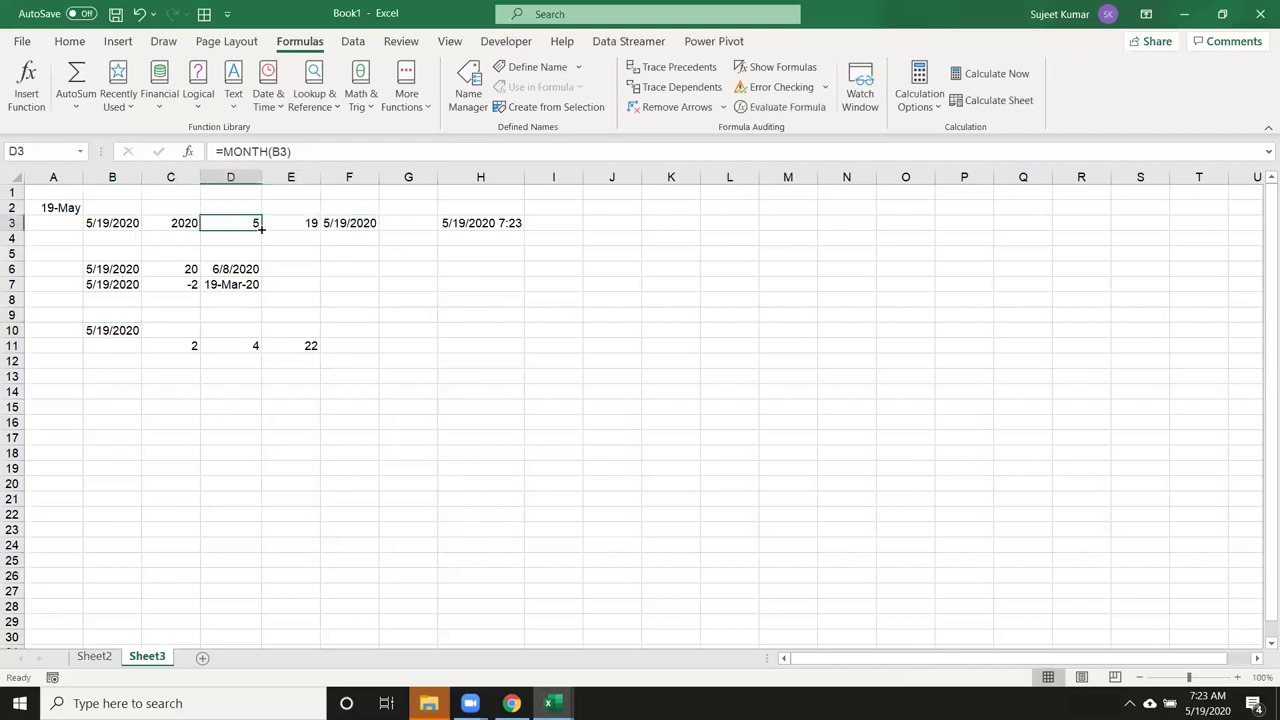
pyautogui.click(300, 226)
pyautogui.click(338, 228)
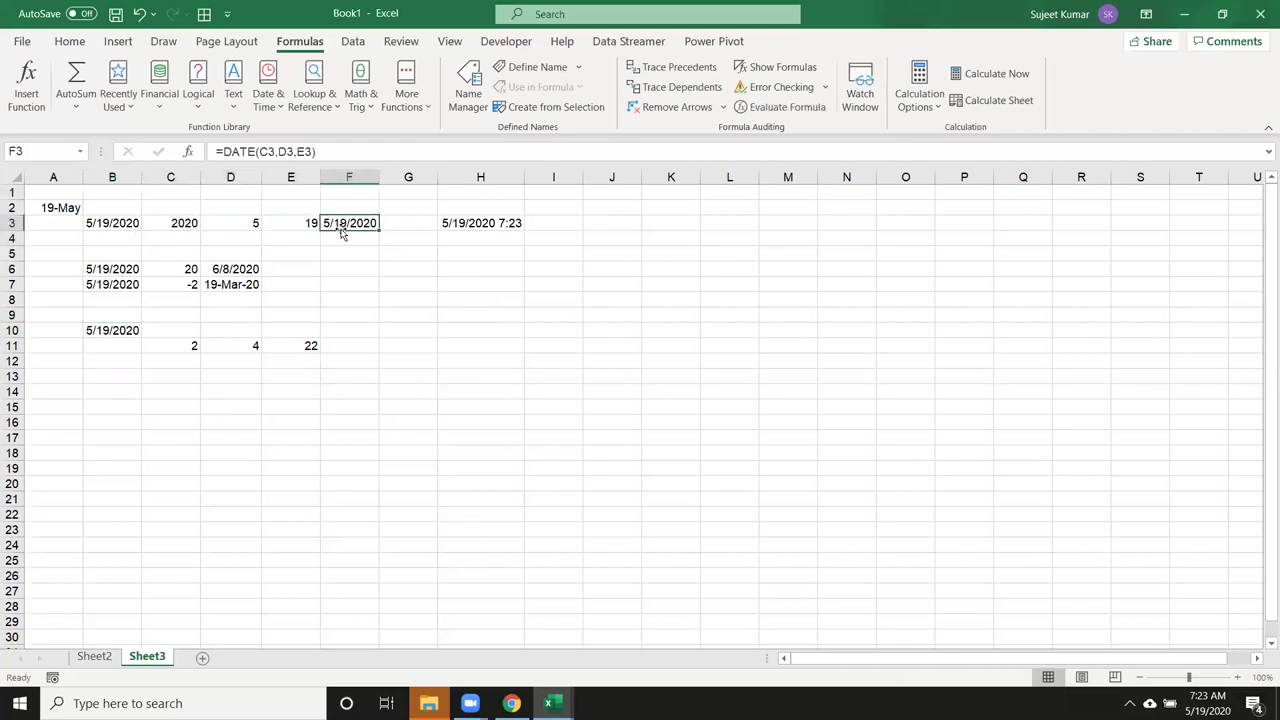
# Step: In C10, begin =DATE(YEAR(B10)+2, to add 2 years to B10's date
pyautogui.click(182, 330)
pyautogui.write('=')
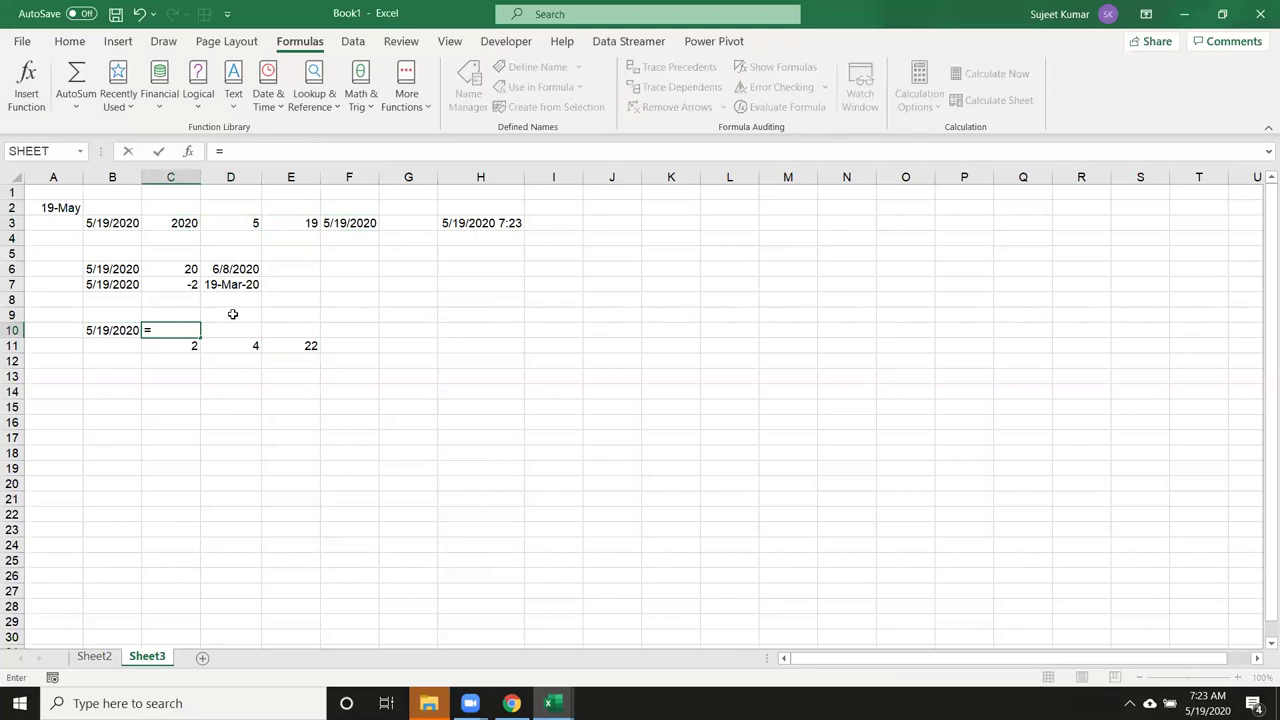
pyautogui.write('date')
pyautogui.press('Tab')
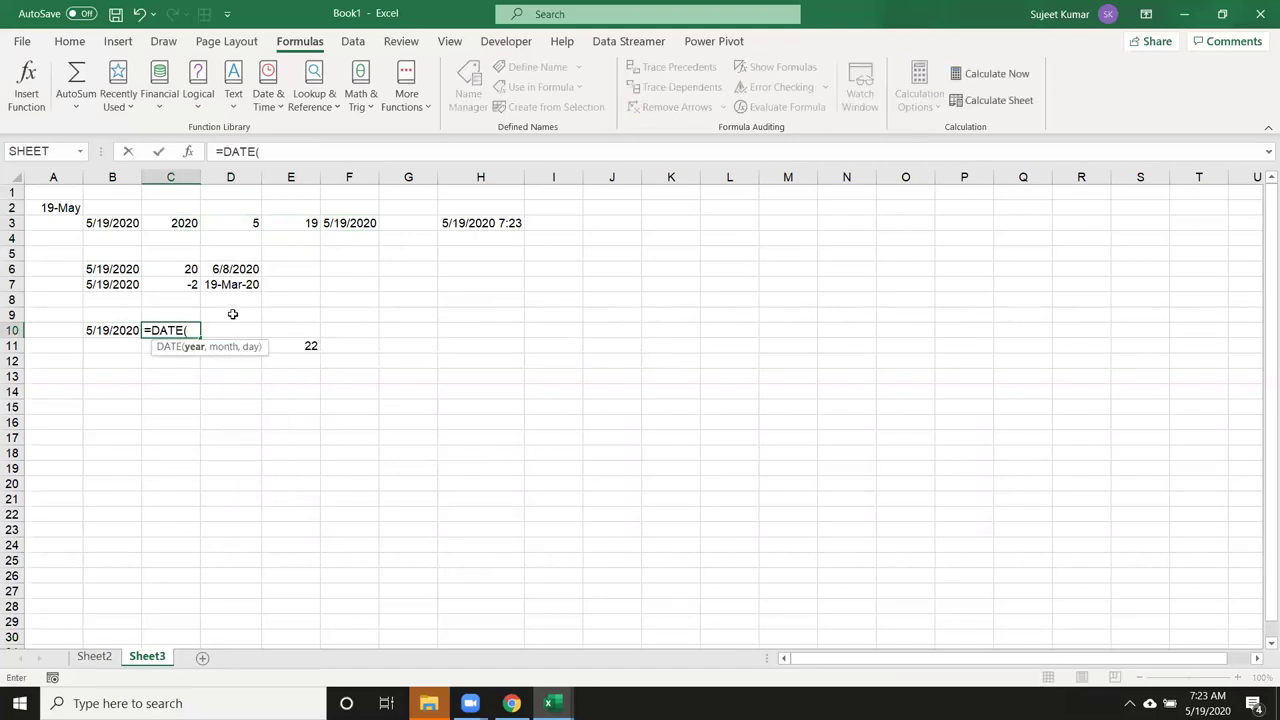
pyautogui.write('yea')
pyautogui.press('Tab')
pyautogui.press('Left')
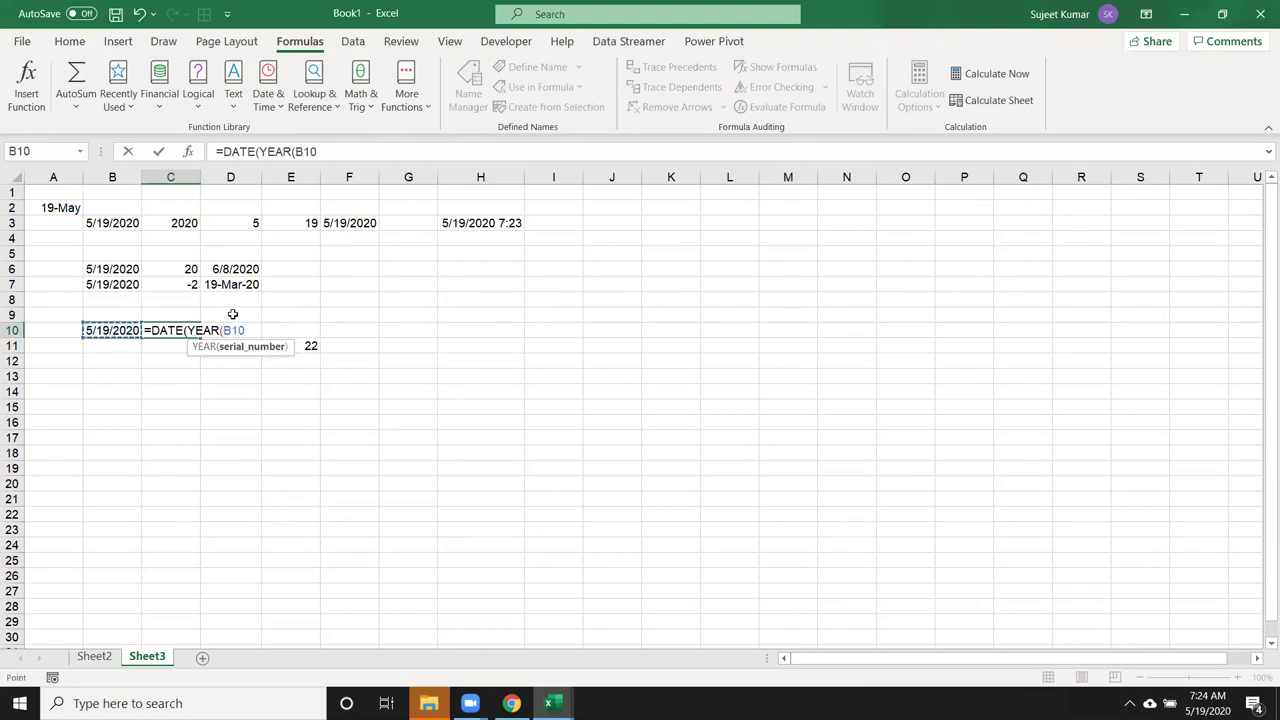
pyautogui.write(')+')
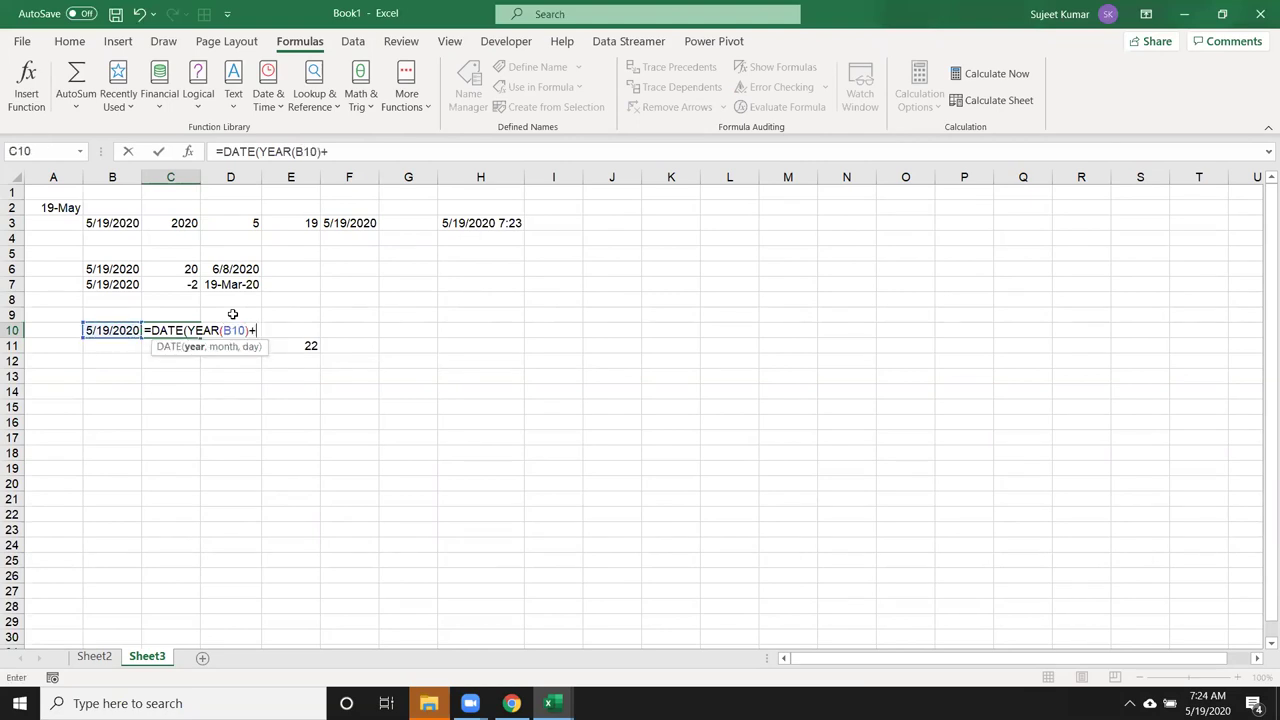
pyautogui.write('20')
pyautogui.press('BackSpace')
pyautogui.press('BackSpace')
pyautogui.write('2')
# Step: Complete the formula with MONTH(B10)+4 and DAY(B10)+22, giving 10/11/2022
pyautogui.write('month')
pyautogui.press('Tab')
pyautogui.press('Left')
pyautogui.press('Left')
pyautogui.press('Right')
pyautogui.write(')+4,day')
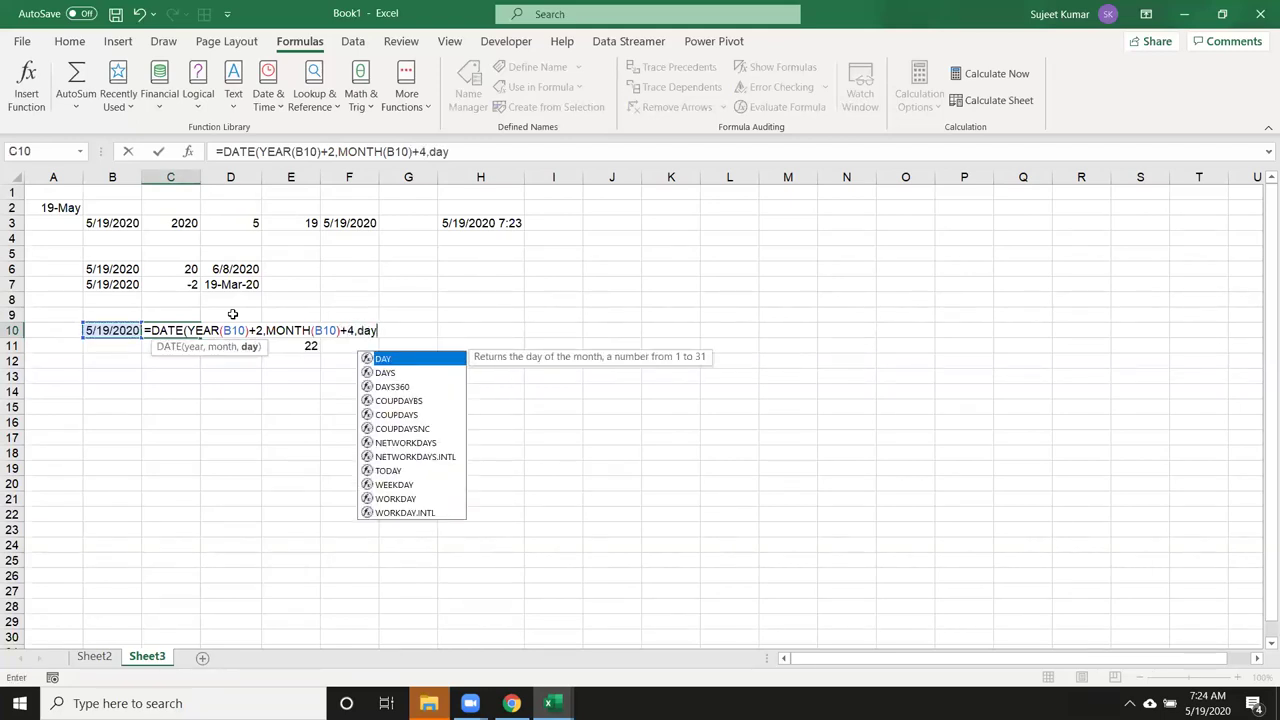
pyautogui.press('Tab')
pyautogui.press('Left')
pyautogui.press('Left')
pyautogui.press('Right')
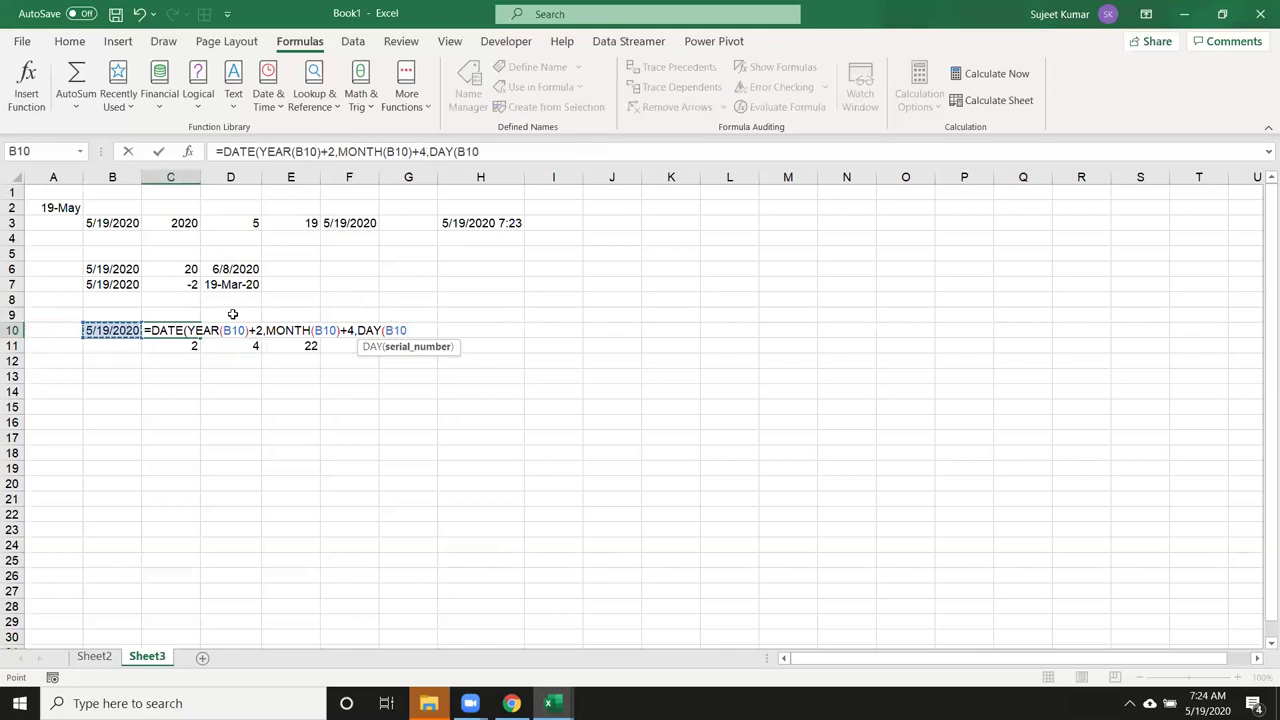
pyautogui.write(')+')
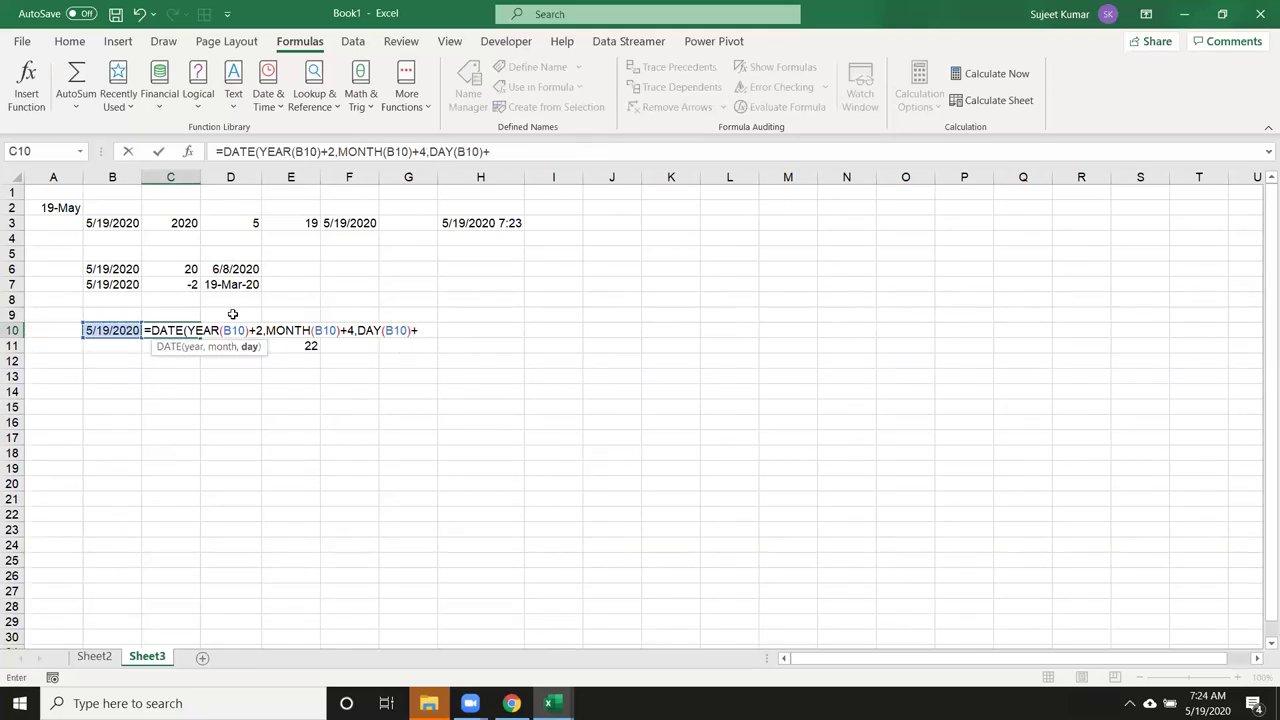
pyautogui.write('22)')
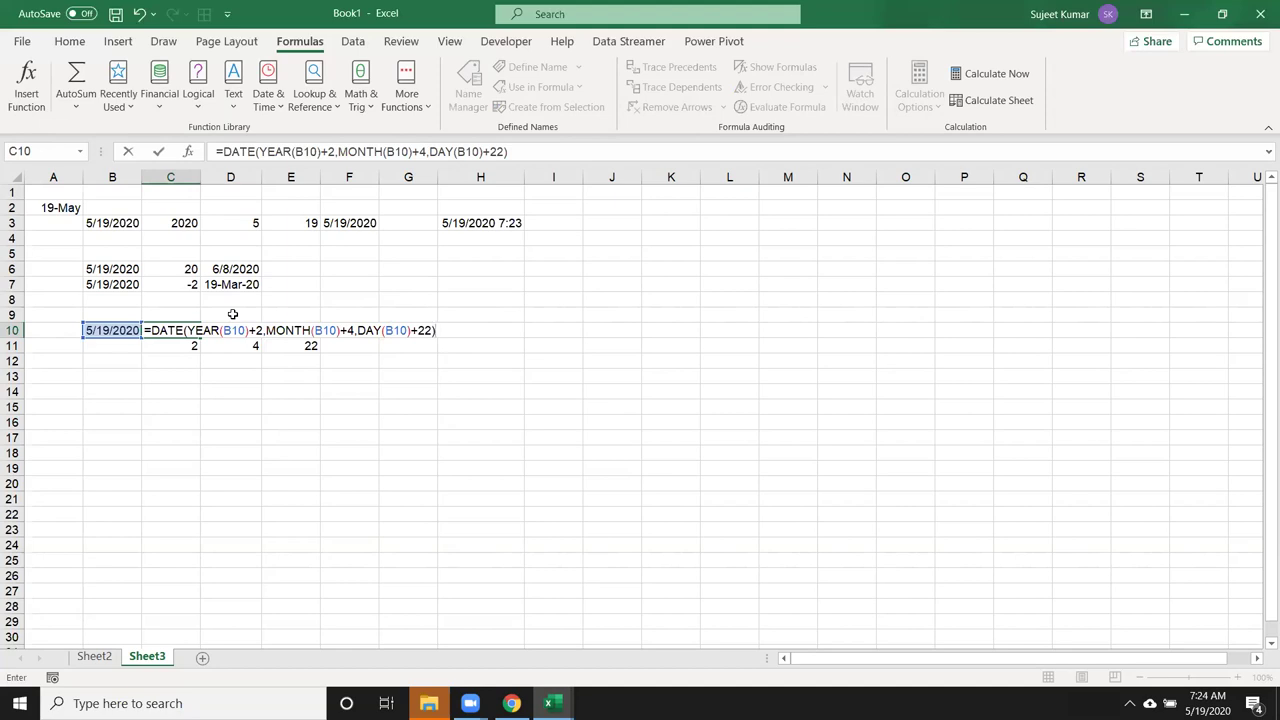
pyautogui.press('Return')
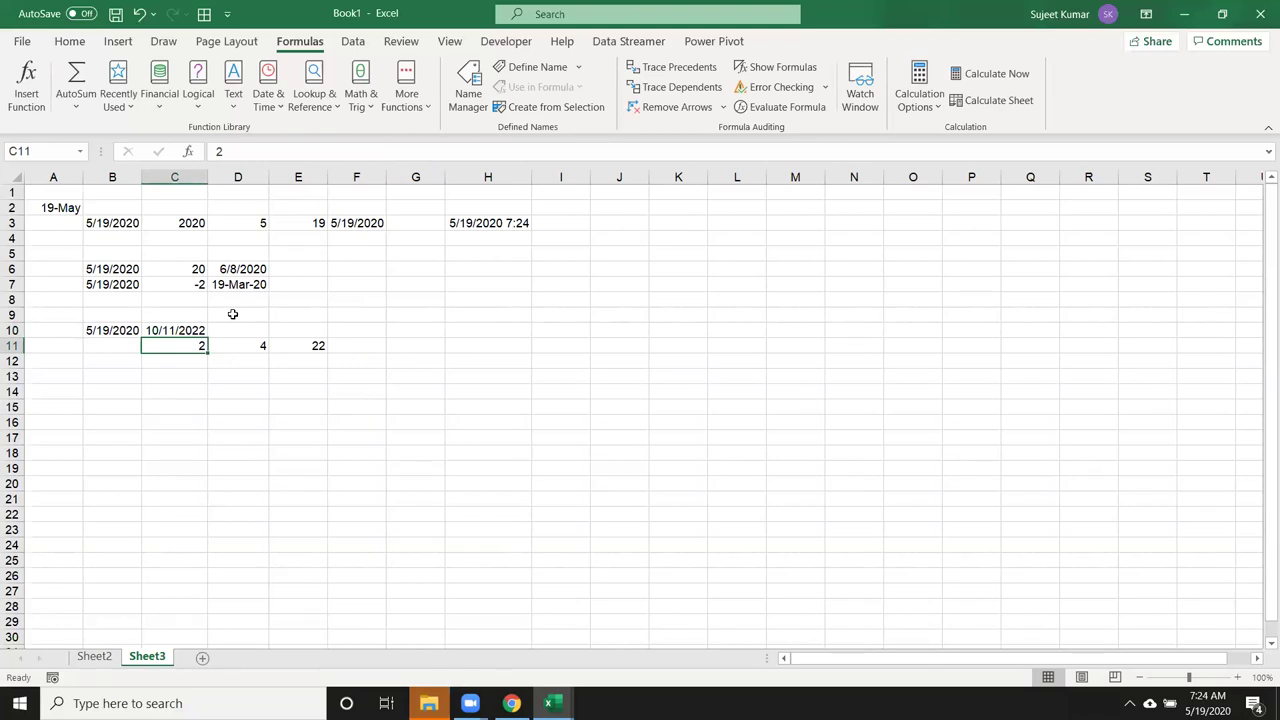
# Step: Enter 1/1 in B14 and today's date in C14
pyautogui.press('Down')
pyautogui.press('Down')
pyautogui.press('Down')
pyautogui.press('Left')
pyautogui.write('1/1')
pyautogui.press('Tab')
pyautogui.hotkey('ctrl', ';')
pyautogui.press('Return')
# Step: Put =C14-B14 in D14 to count the days between the two dates
pyautogui.press('Up')
pyautogui.press('Left')
pyautogui.press('Right')
pyautogui.press('Right')
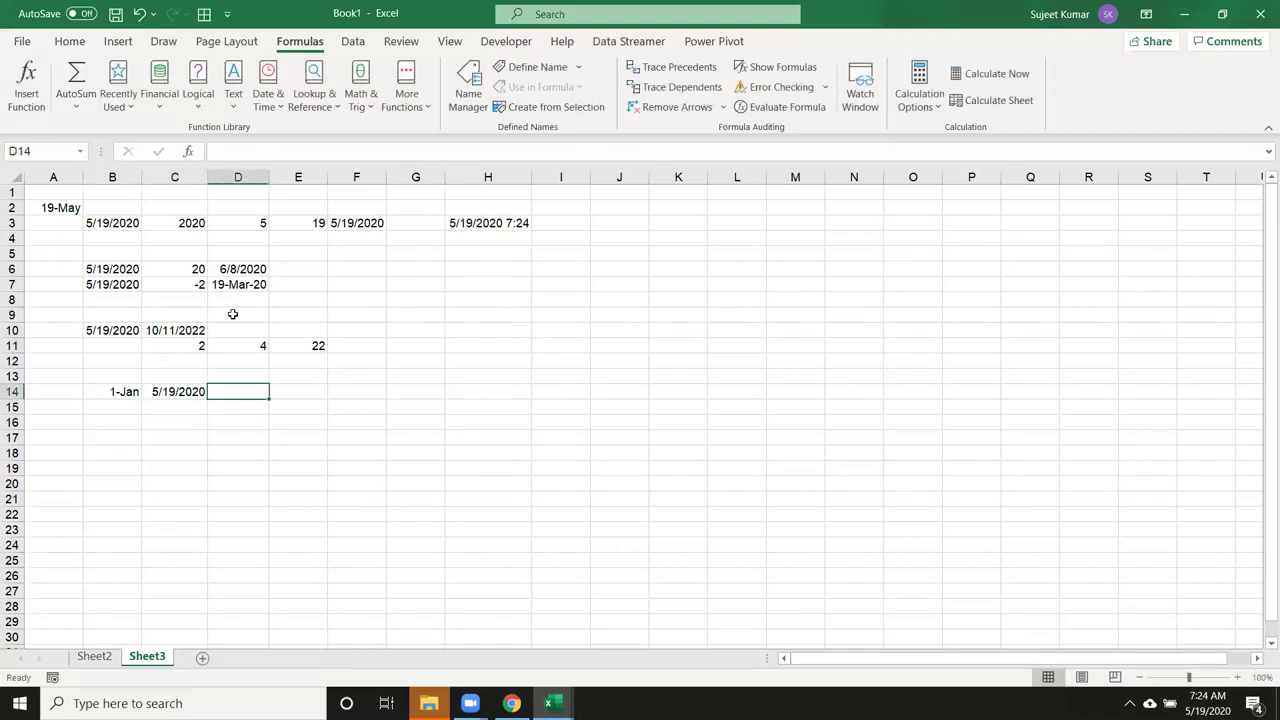
pyautogui.write('=')
pyautogui.press('Left')
pyautogui.write('-')
pyautogui.press('Left')
pyautogui.press('Left')
pyautogui.hotkey('ctrl', 'Return')
pyautogui.press('Right')
# Step: Enter =DAYS(C14,B14) in E14, returning 139
pyautogui.write('=')
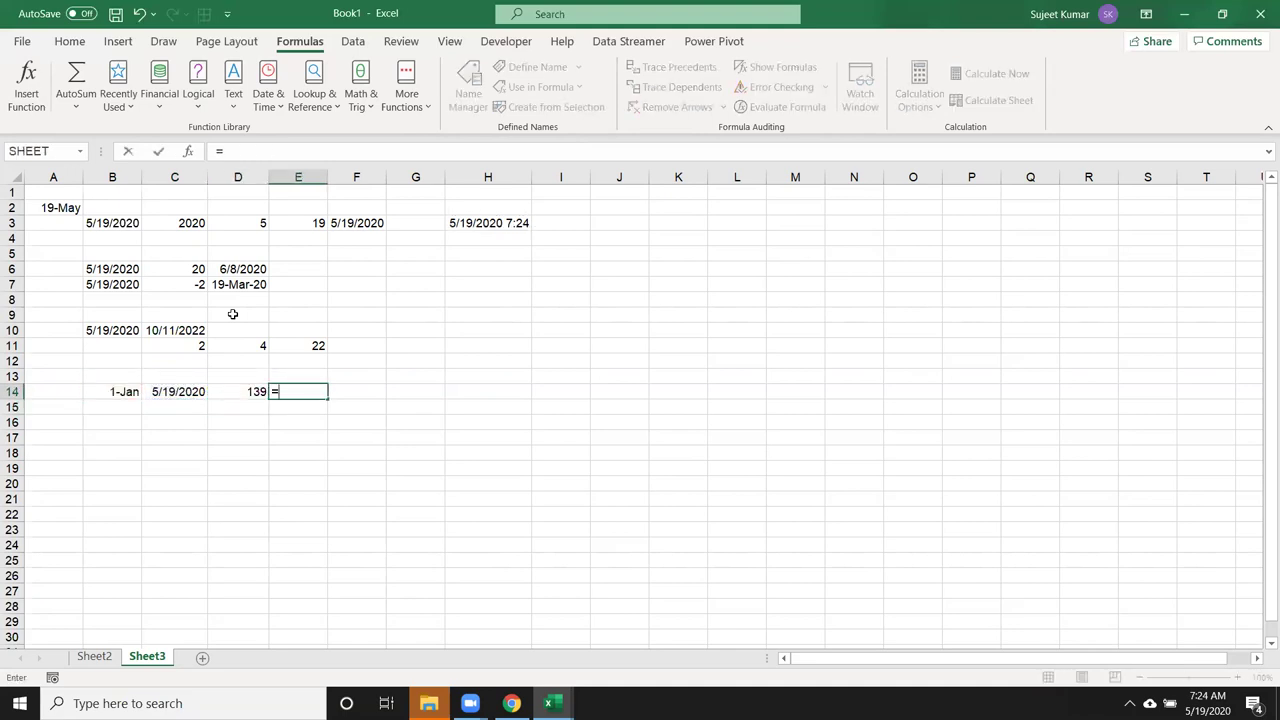
pyautogui.write('day')
pyautogui.press('Down')
pyautogui.press('Tab')
pyautogui.press('Left')
pyautogui.press('Left')
pyautogui.write(',')
pyautogui.press('Right')
pyautogui.press('Left')
pyautogui.press('Left')
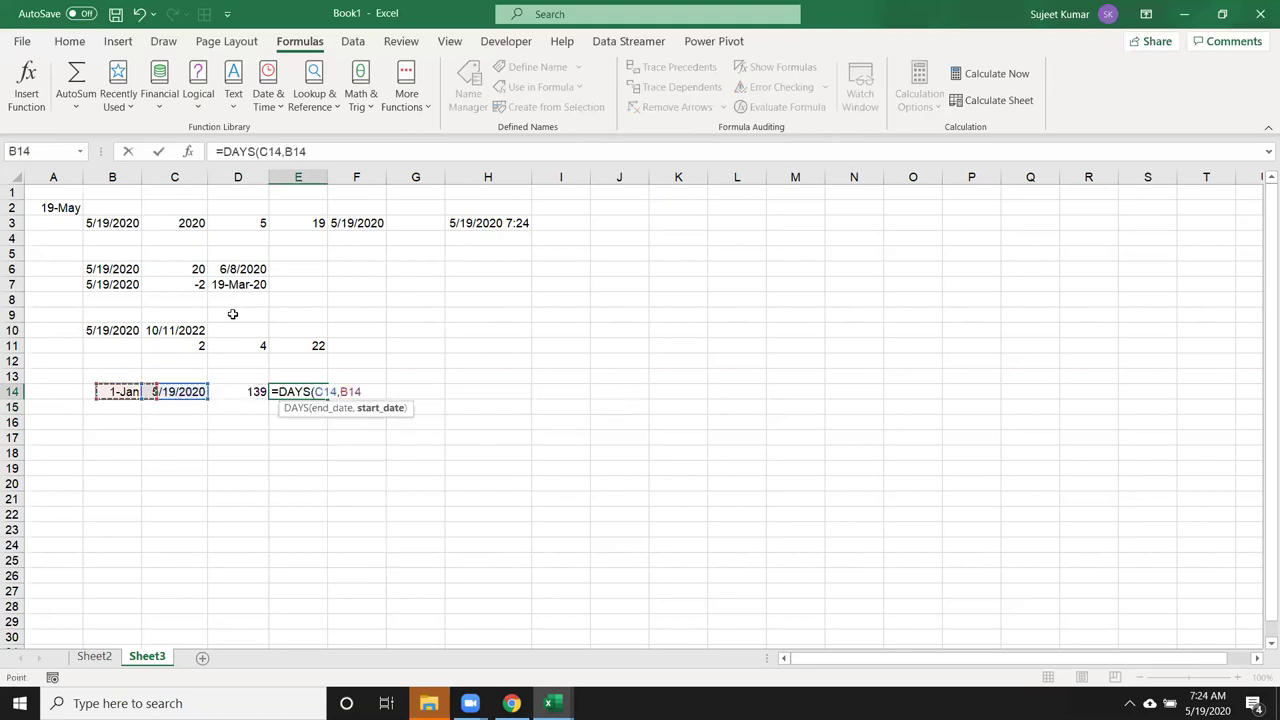
pyautogui.write(')')
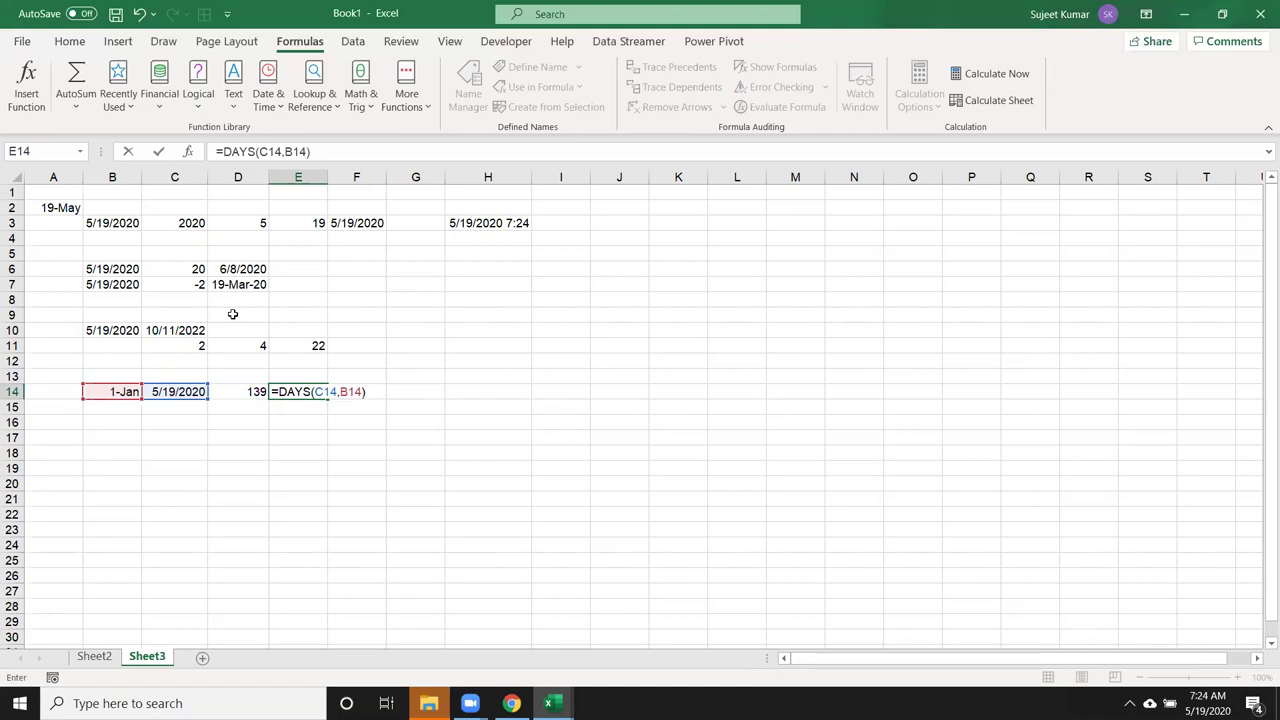
pyautogui.press('Return')
pyautogui.press('Up')
pyautogui.press('Right')
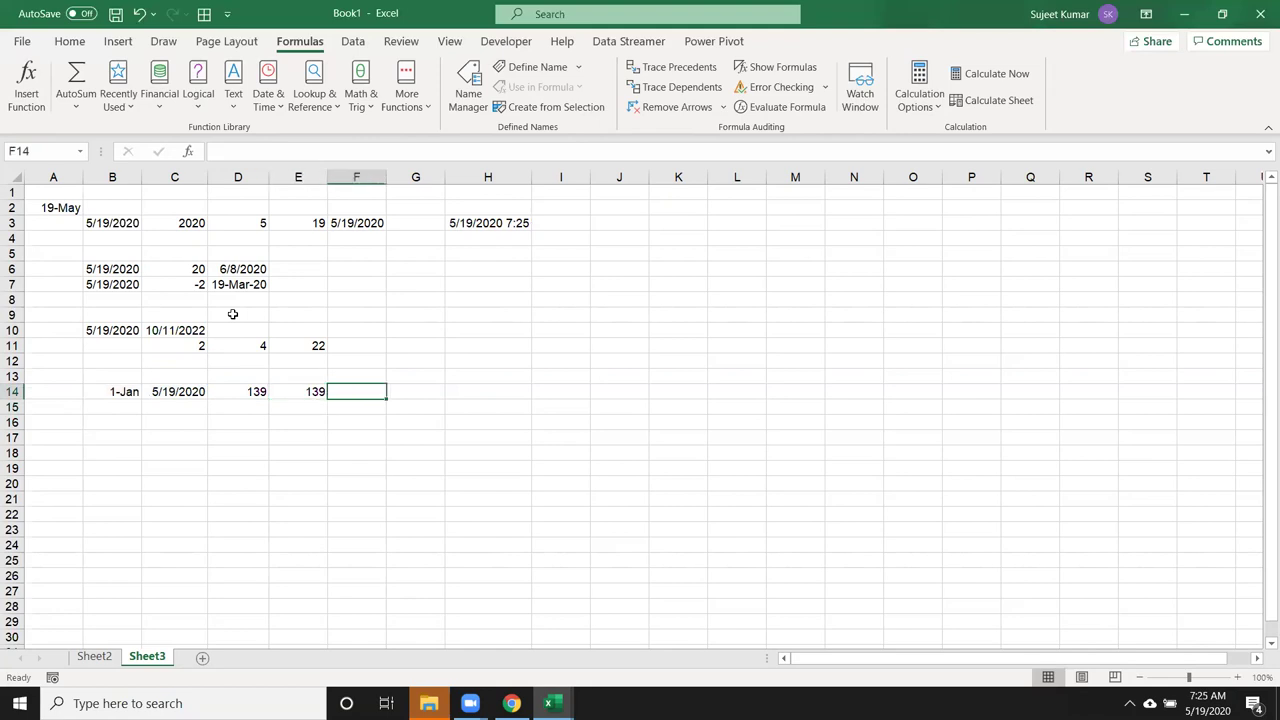
# Step: Enter =DAYS360(B14,C14) in F14, returning 138
pyautogui.write('=da')
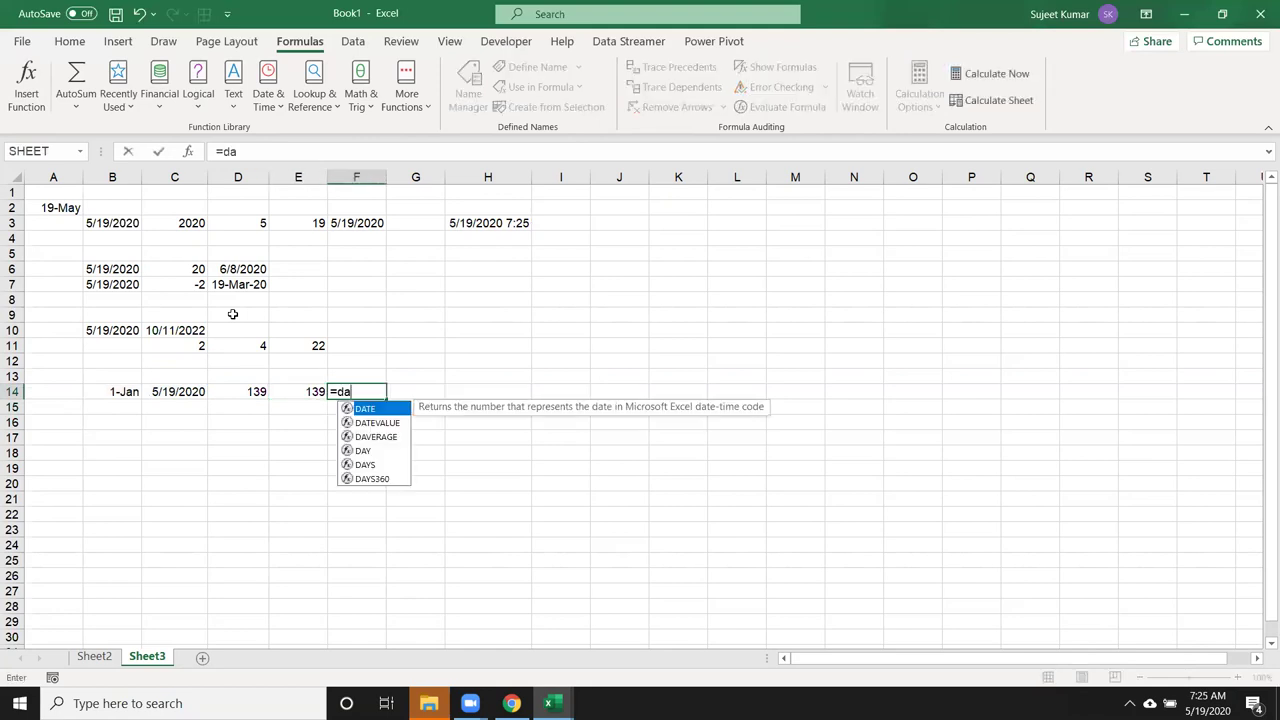
pyautogui.write('y')
pyautogui.press('Down')
pyautogui.press('Down')
pyautogui.press('Down')
pyautogui.press('Up')
pyautogui.press('Tab')
pyautogui.press('Left')
pyautogui.press('Left')
pyautogui.press('Left')
pyautogui.press('Left')
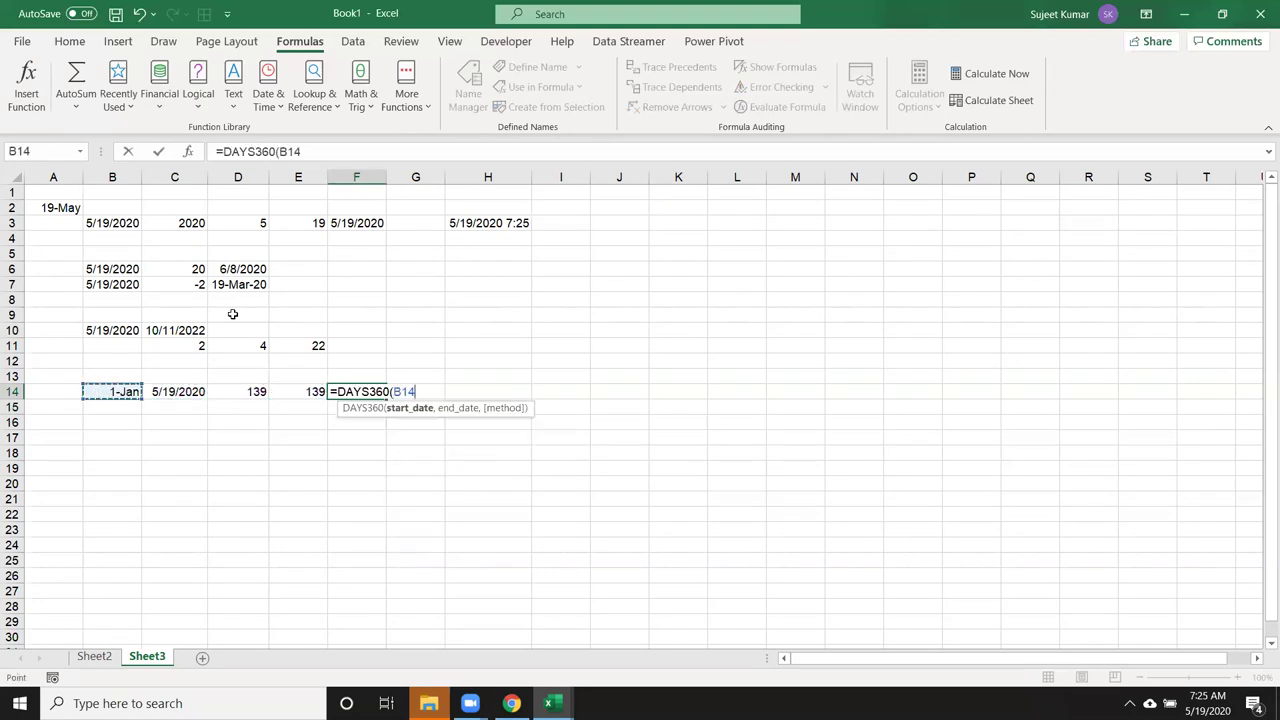
pyautogui.write(',')
pyautogui.press('Left')
pyautogui.press('Left')
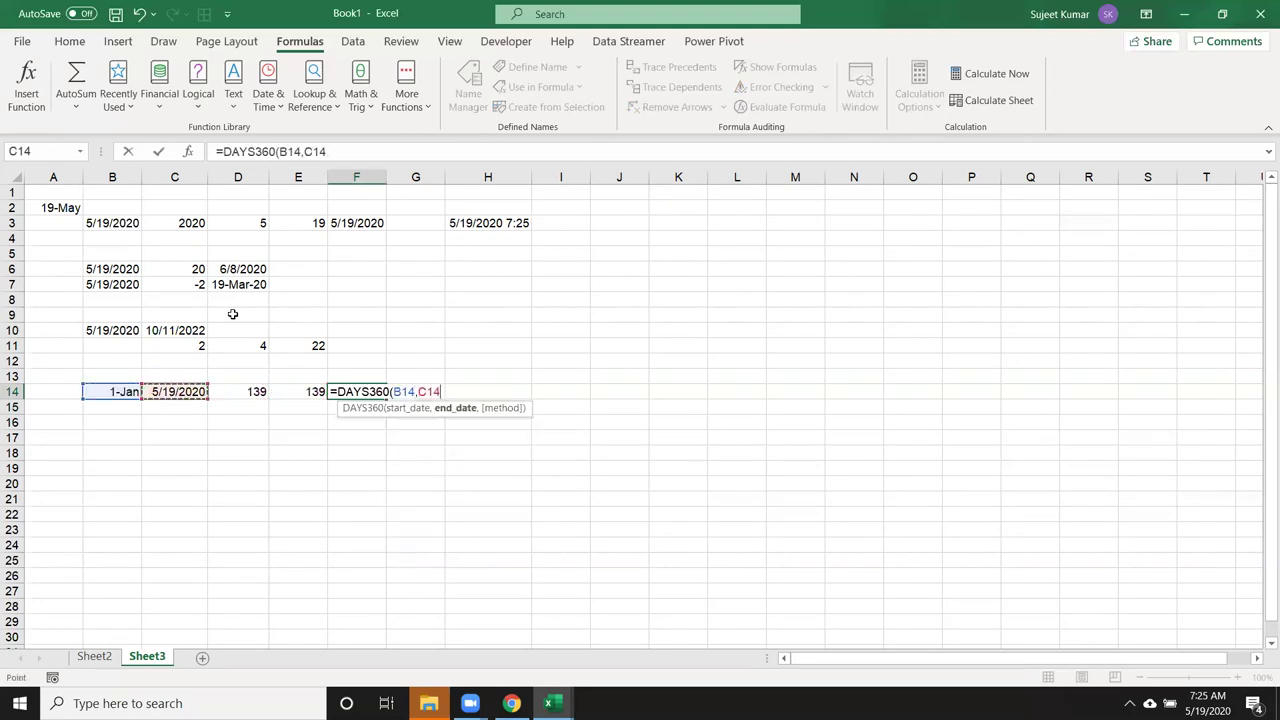
pyautogui.write(')')
pyautogui.press('Return')
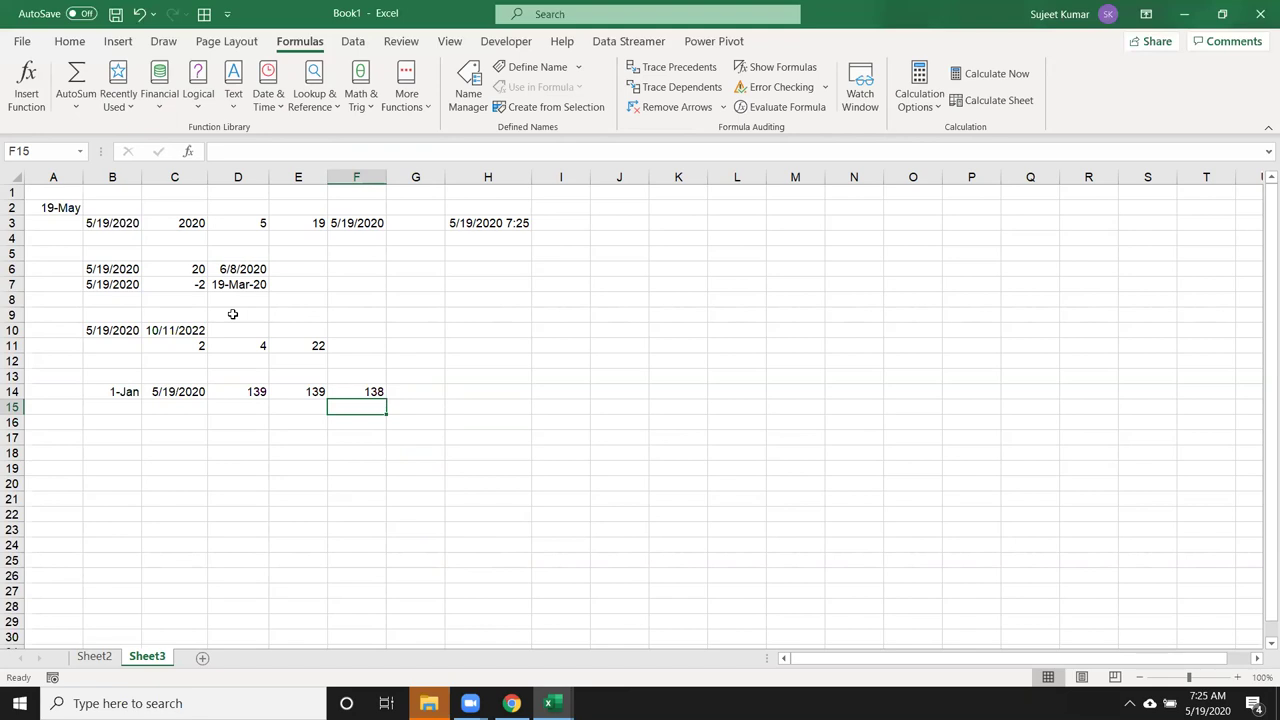
# Step: Fill the 1-Jan and 5/19/2020 dates down into B15:C15 with Ctrl+D
pyautogui.press('Left')
pyautogui.press('Left')
pyautogui.press('Left')
pyautogui.press('Left')
pyautogui.press('Right')
pyautogui.hotkey('shift', 'Right')
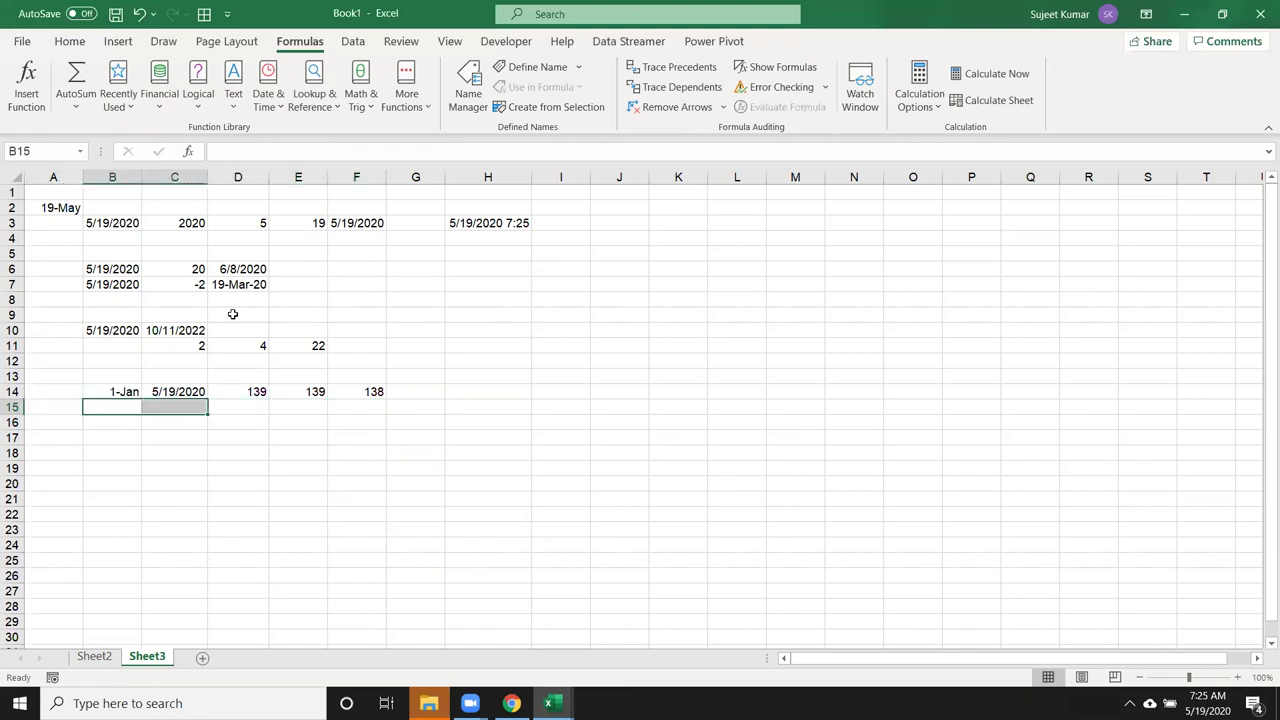
pyautogui.hotkey('ctrl', 'd')
pyautogui.press('Right')
pyautogui.press('Right')
# Step: Enter =NETWORKDAYS(B15,C15,J3:J25) in D15 using column J as the holiday list
pyautogui.write('=')
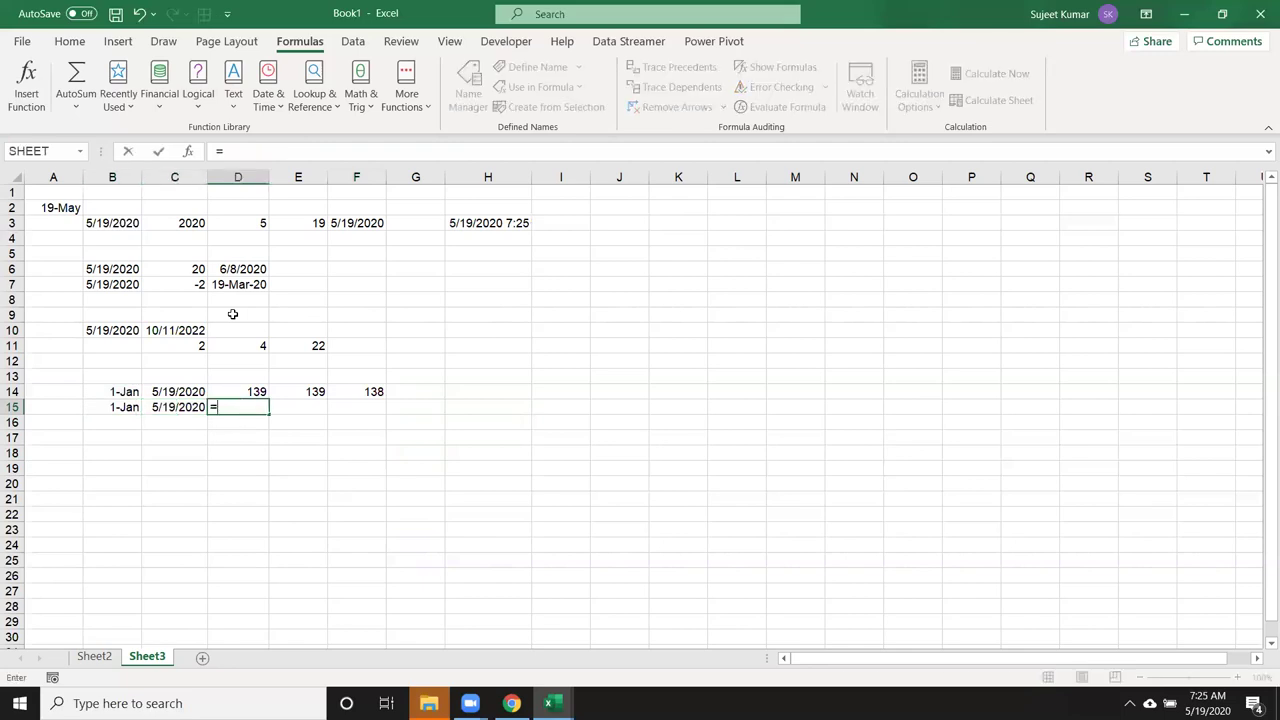
pyautogui.write('net')
pyautogui.press('Down')
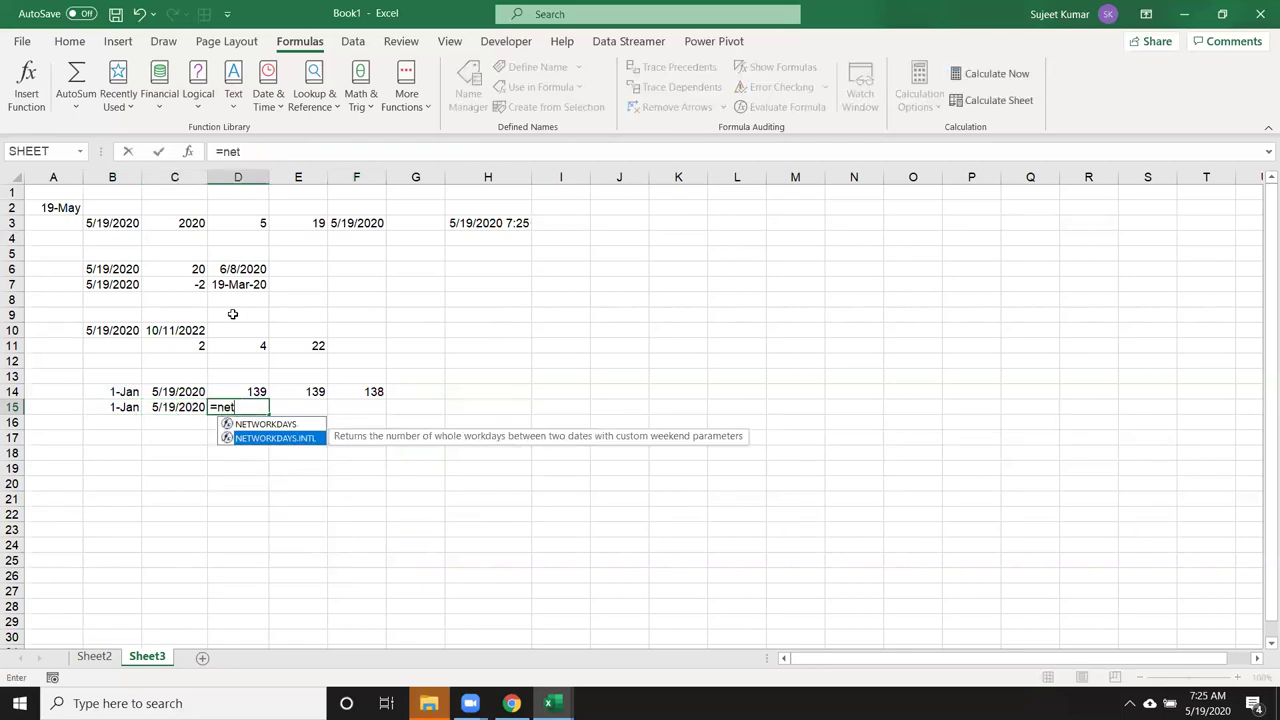
pyautogui.press('Up')
pyautogui.press('Tab')
pyautogui.press('Left')
pyautogui.press('Left')
pyautogui.write(',')
pyautogui.press('Left')
pyautogui.write(',')
pyautogui.moveTo(642, 230)
pyautogui.mouseDown()
pyautogui.moveTo(648, 395)
pyautogui.moveTo(617, 557)
pyautogui.mouseUp()
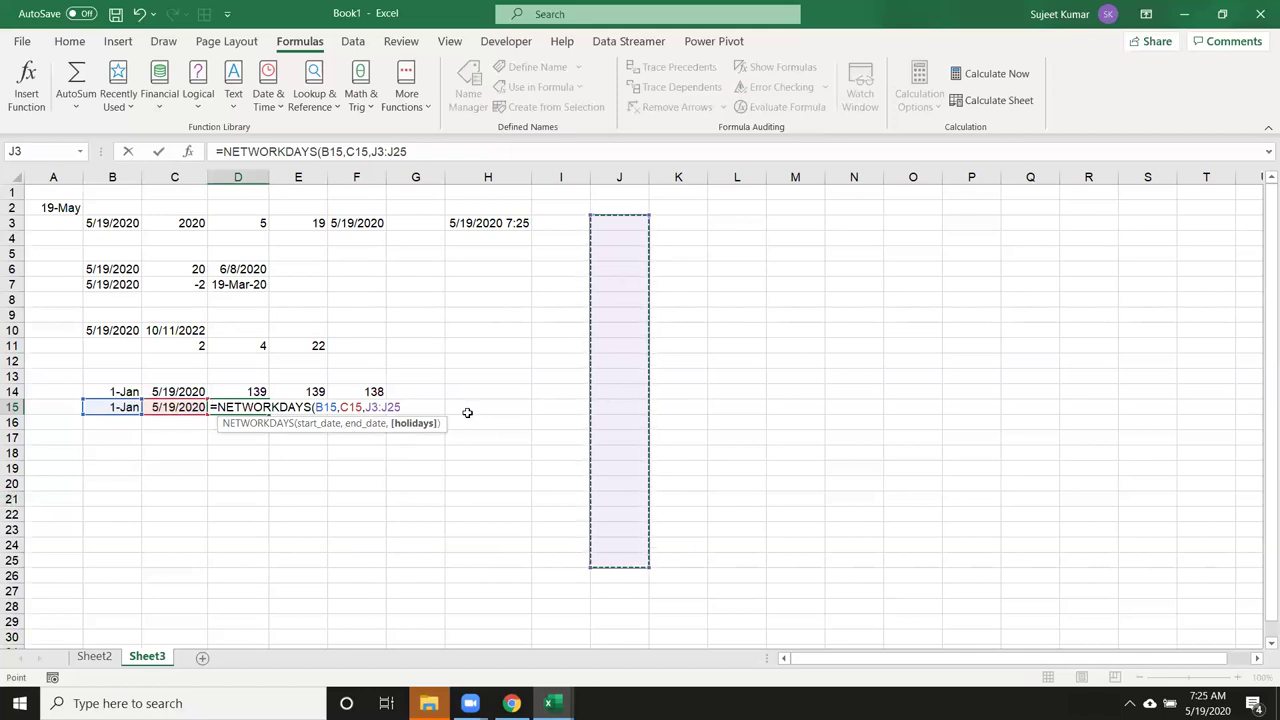
pyautogui.write(')')
pyautogui.press('Return')
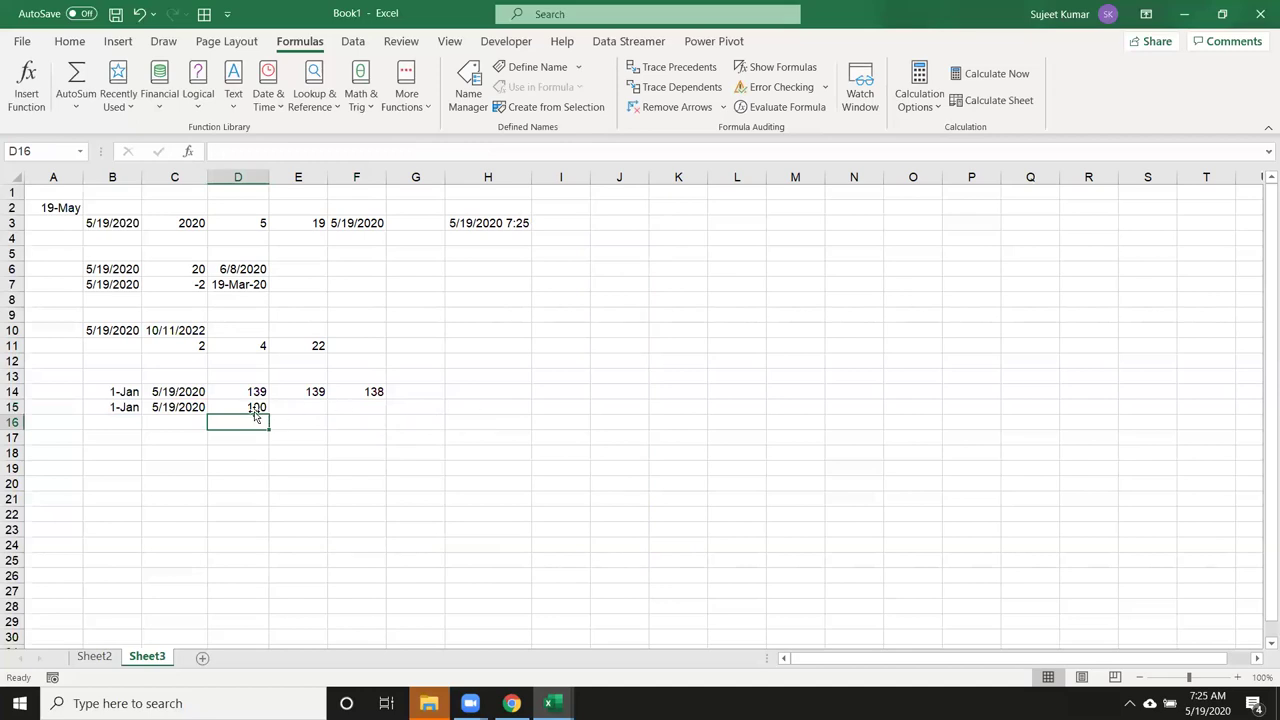
pyautogui.click(257, 407)
pyautogui.doubleClick(257, 407)
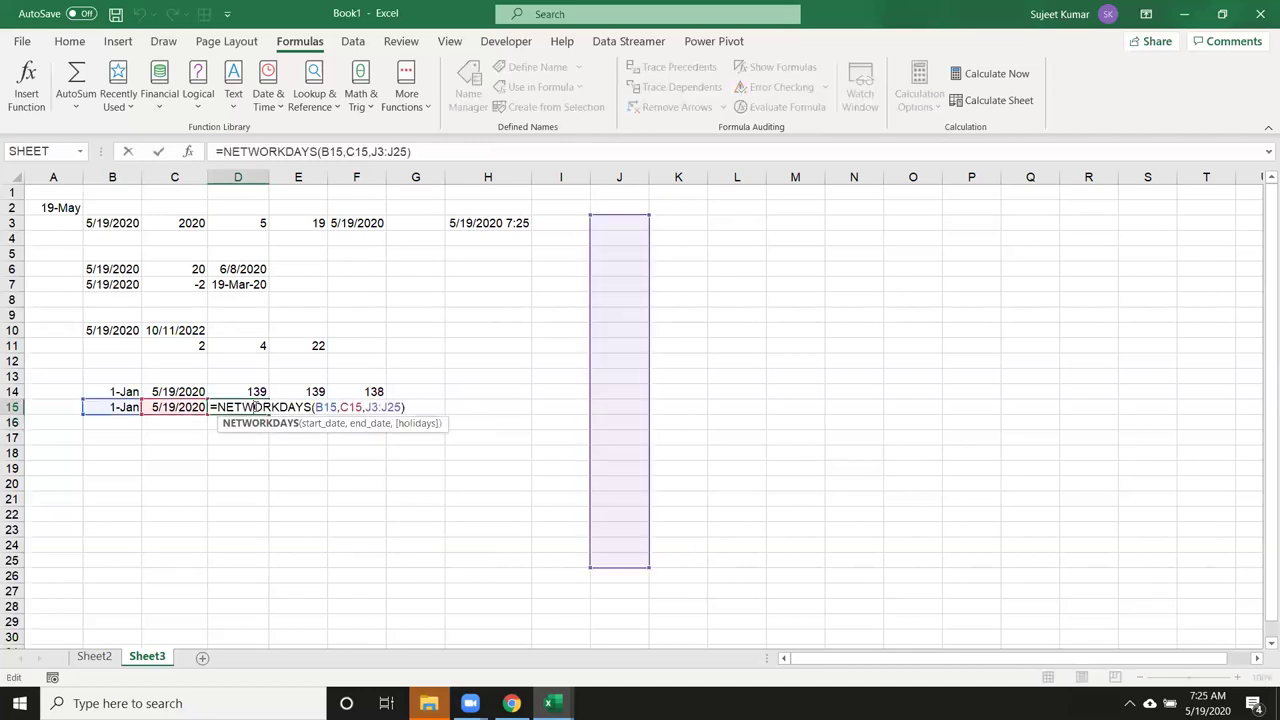
pyautogui.press('Escape')
# Step: Add the 3/17 holiday in J11 so D15 returns 99, then select B15:C16
pyautogui.click(619, 350)
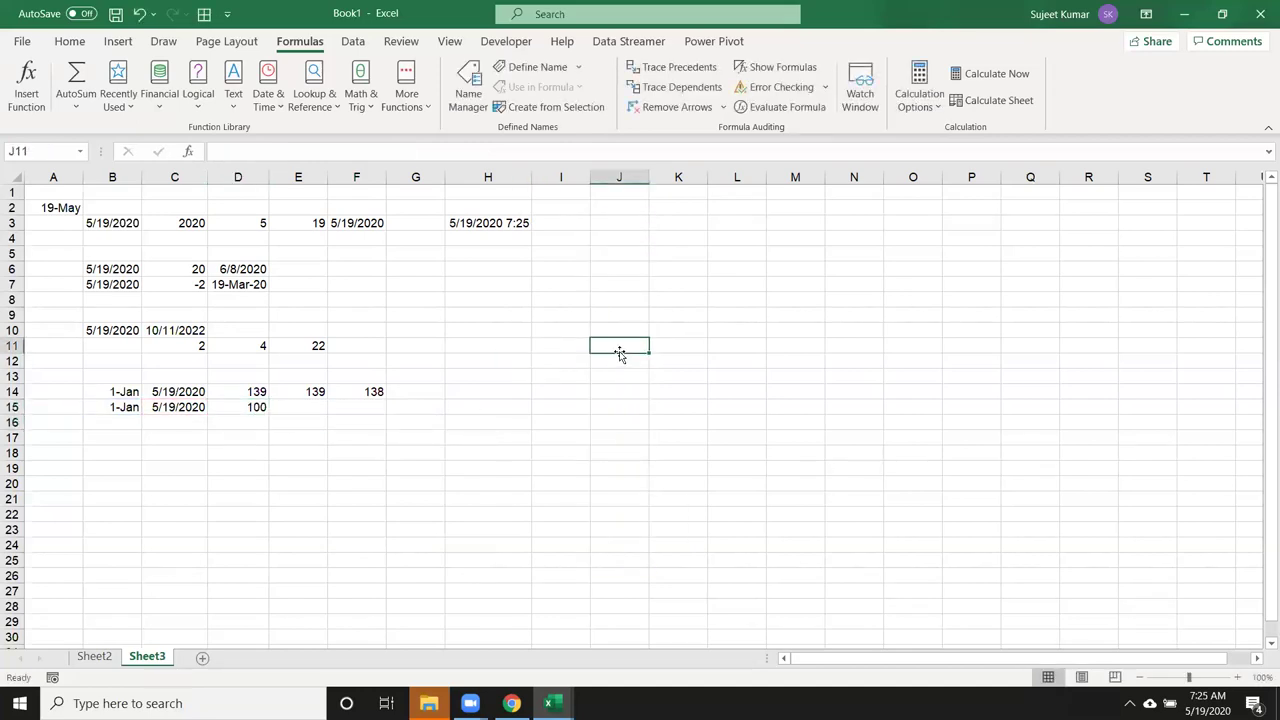
pyautogui.write('3/17')
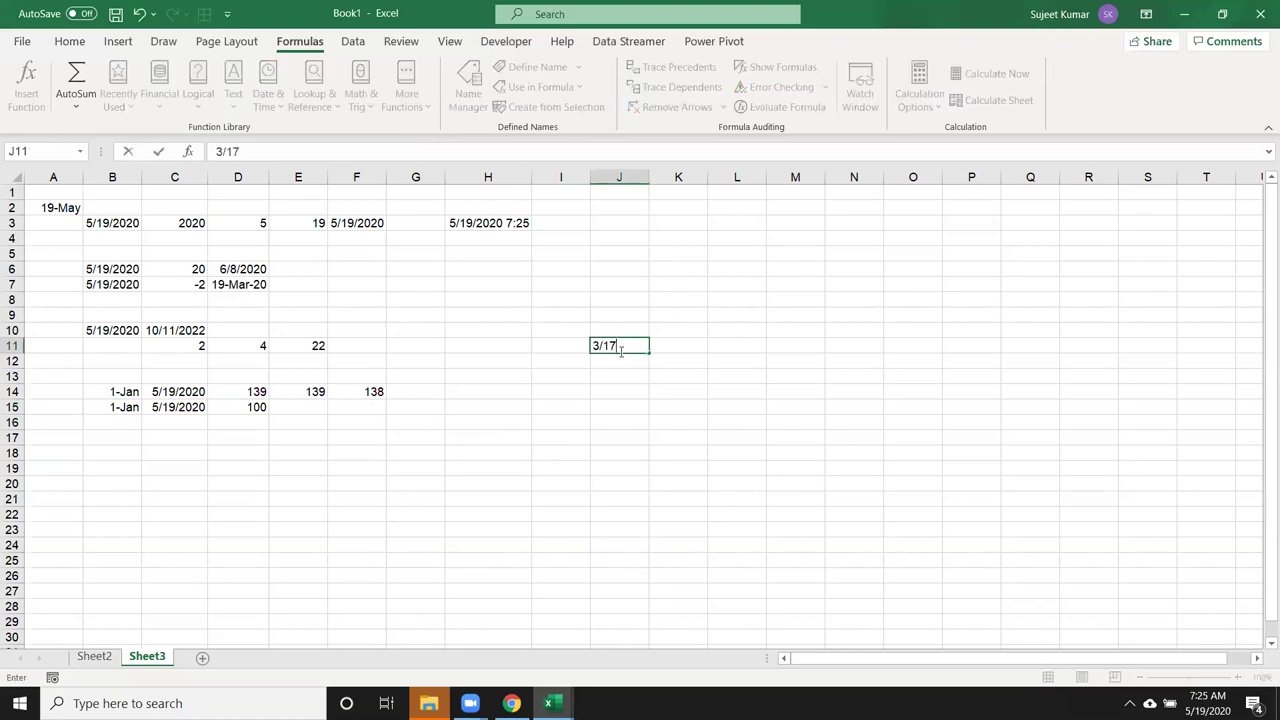
pyautogui.press('Return')
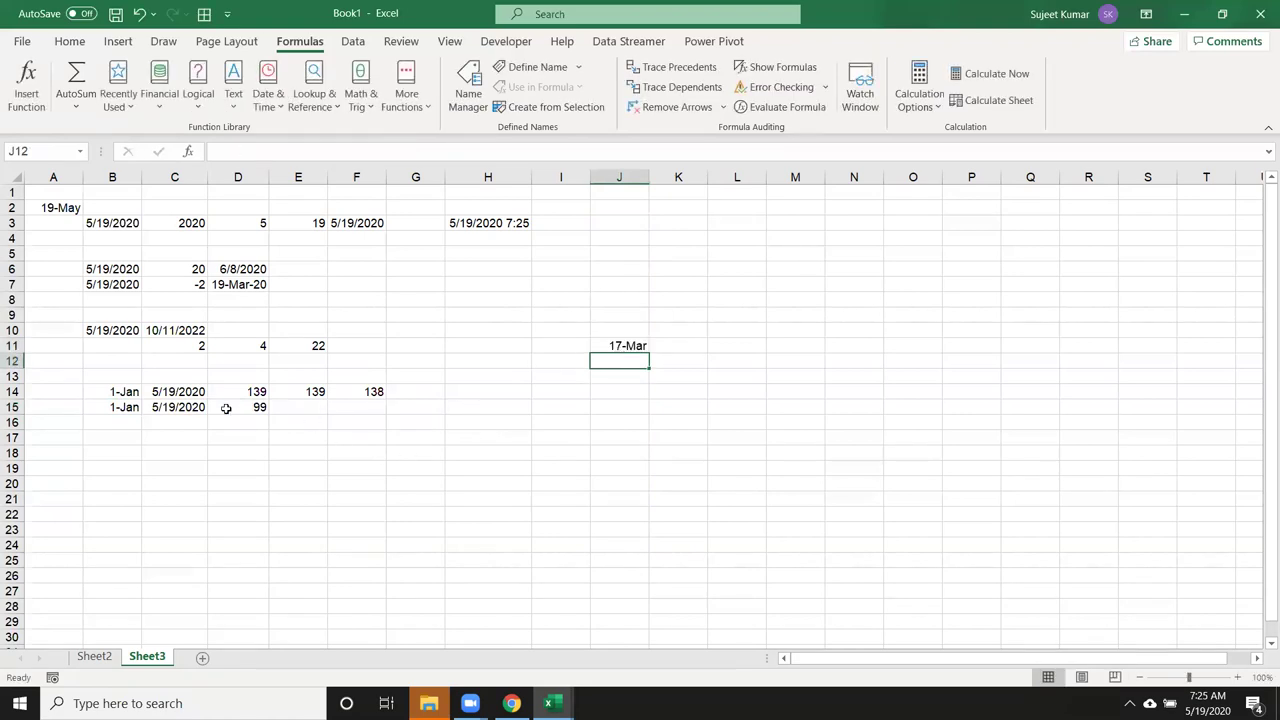
pyautogui.click(202, 406)
pyautogui.click(218, 405)
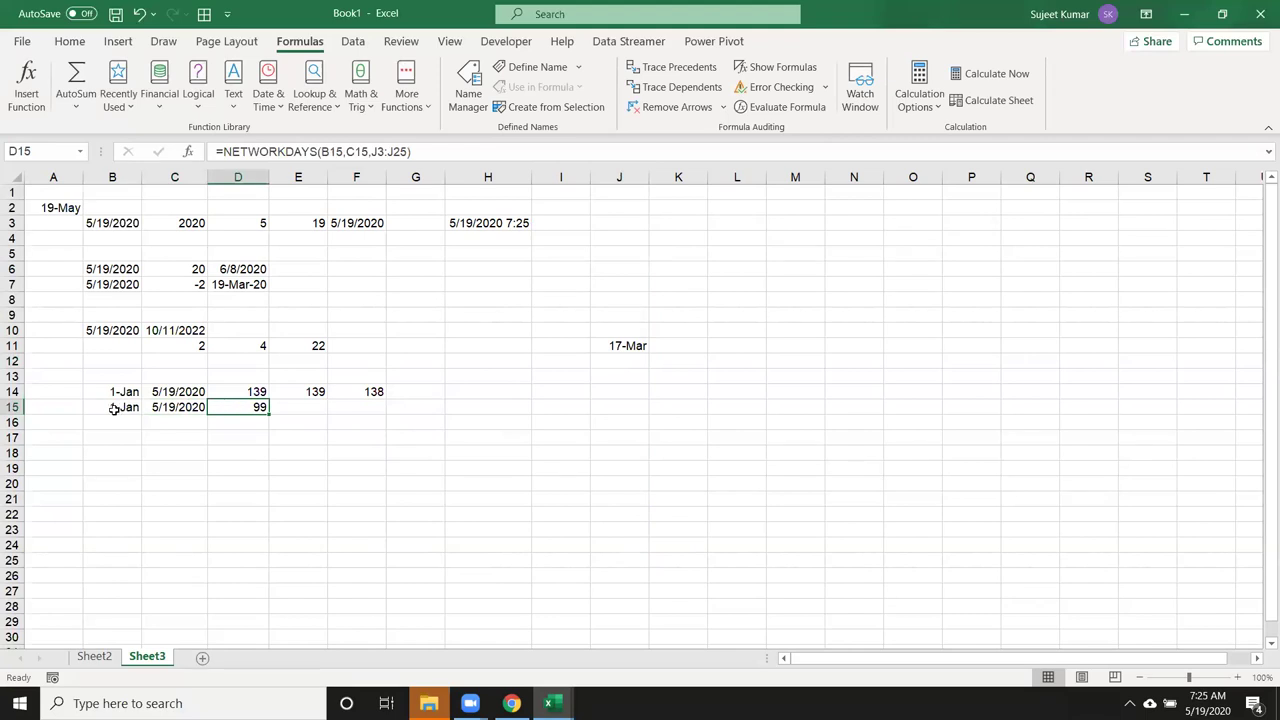
pyautogui.moveTo(114, 408); pyautogui.dragTo(157, 415)
# Step: Fill the dates down into row 16 and start a NETWORKDAYS.INTL formula in D16
pyautogui.hotkey('ctrl', 'd')
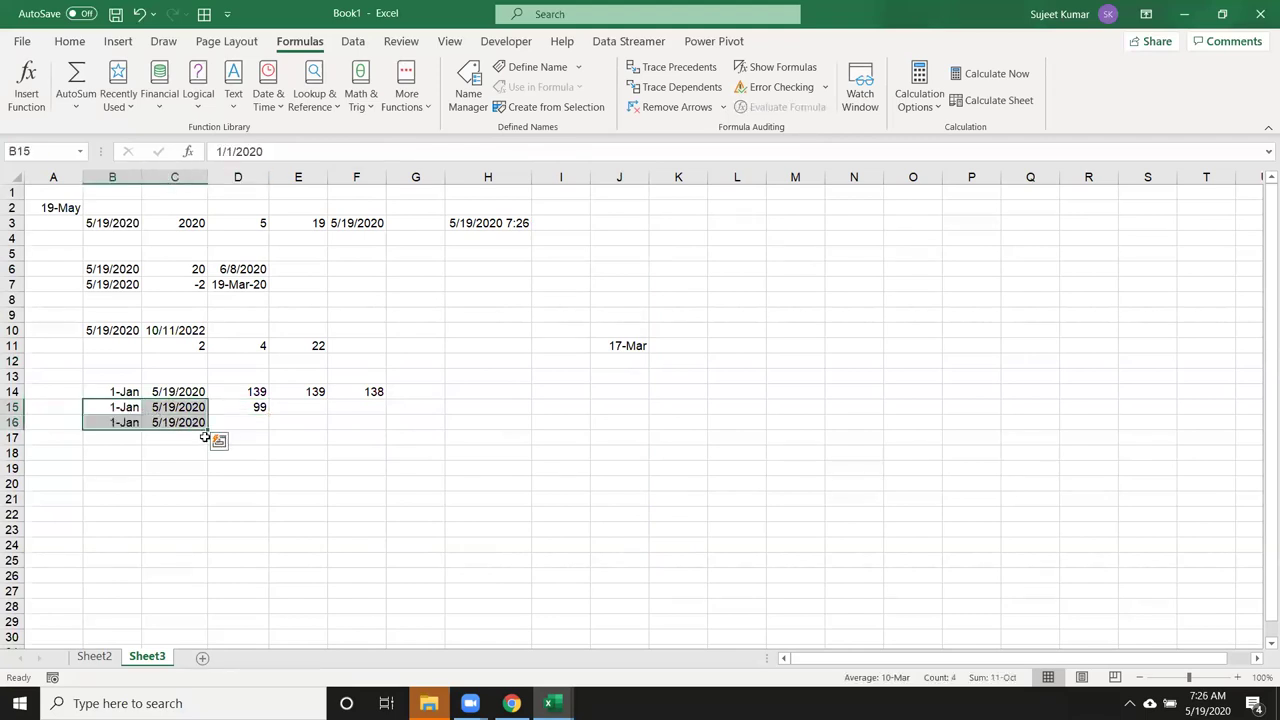
pyautogui.click(229, 421)
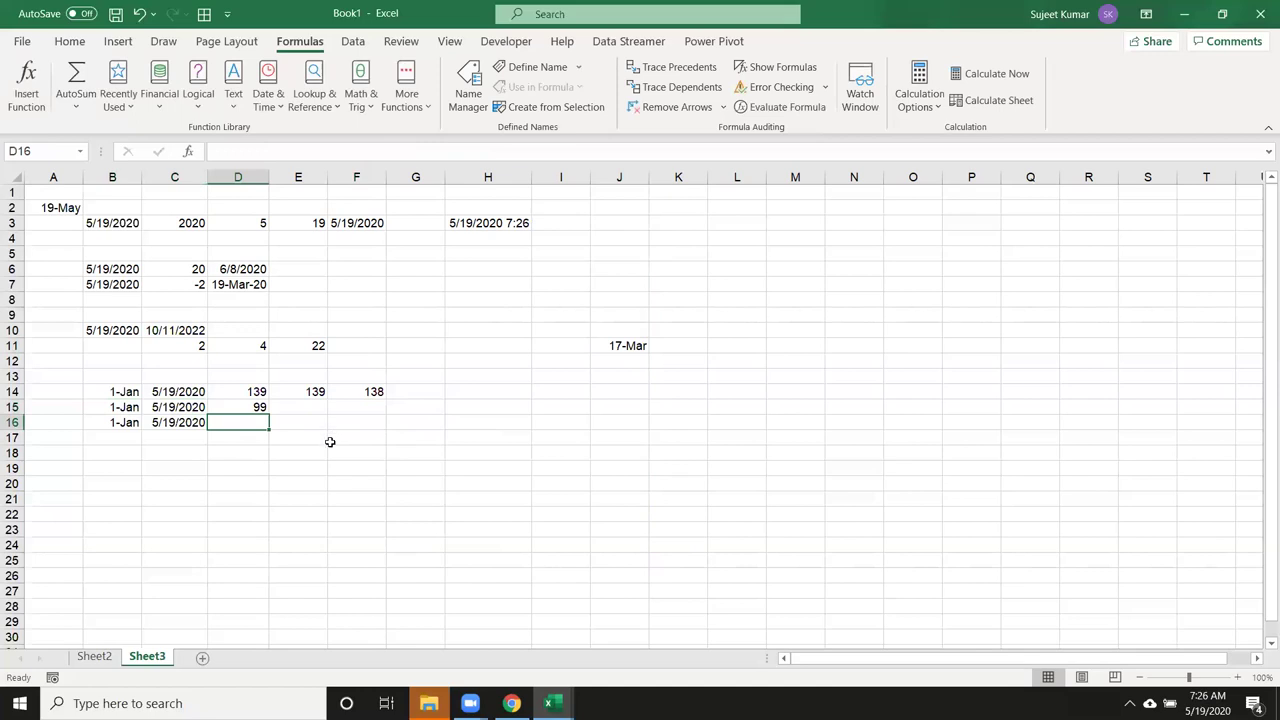
pyautogui.write('=')
pyautogui.write('da')
pyautogui.press('BackSpace')
pyautogui.press('BackSpace')
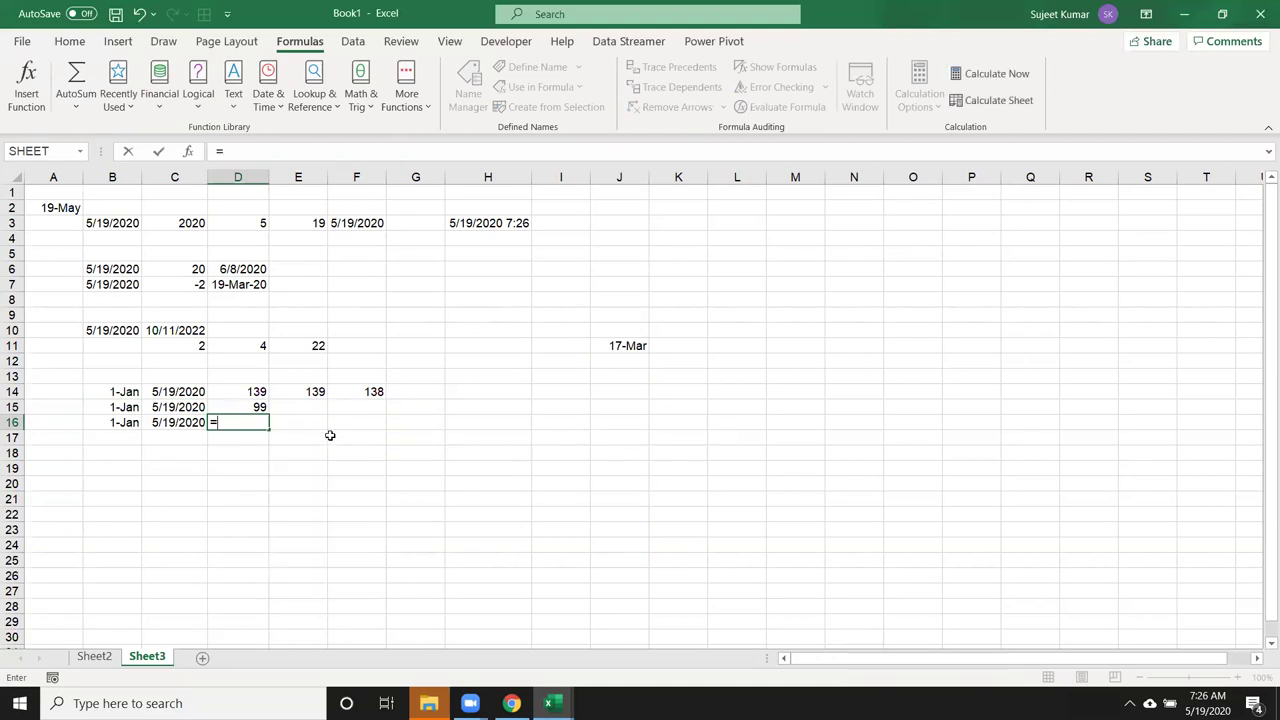
pyautogui.write('net')
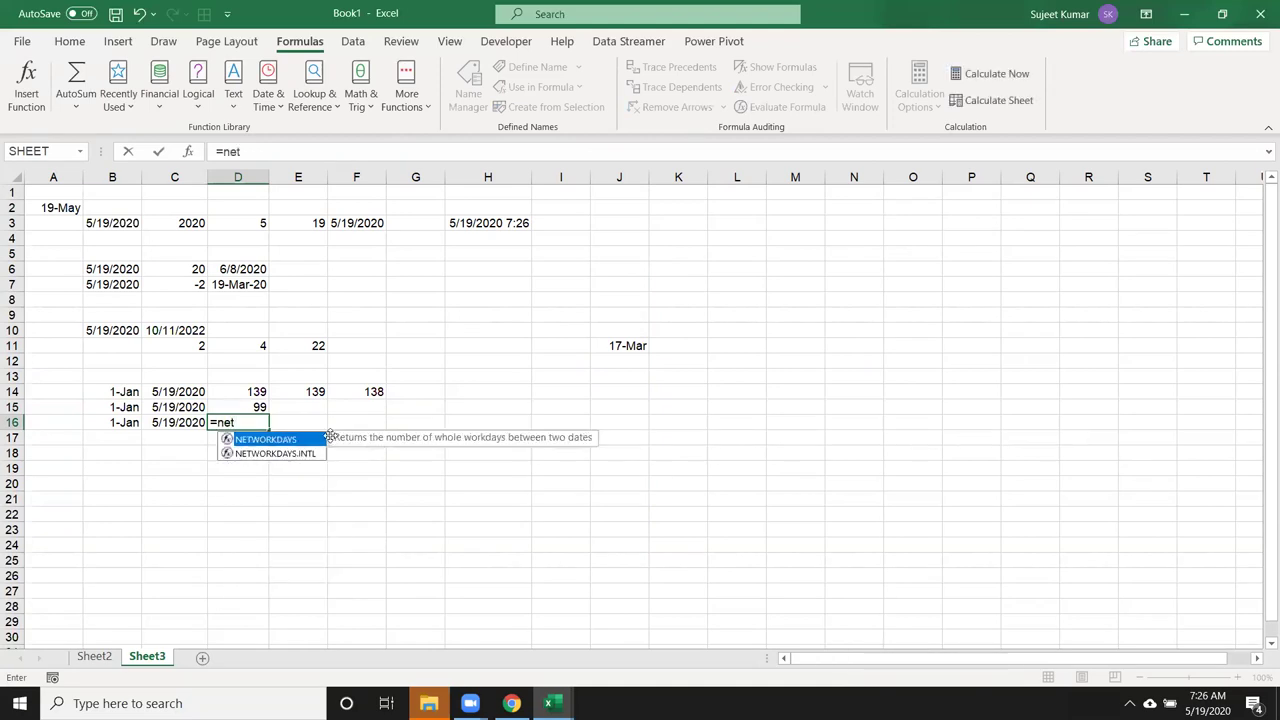
pyautogui.press('Down')
pyautogui.press('Tab')
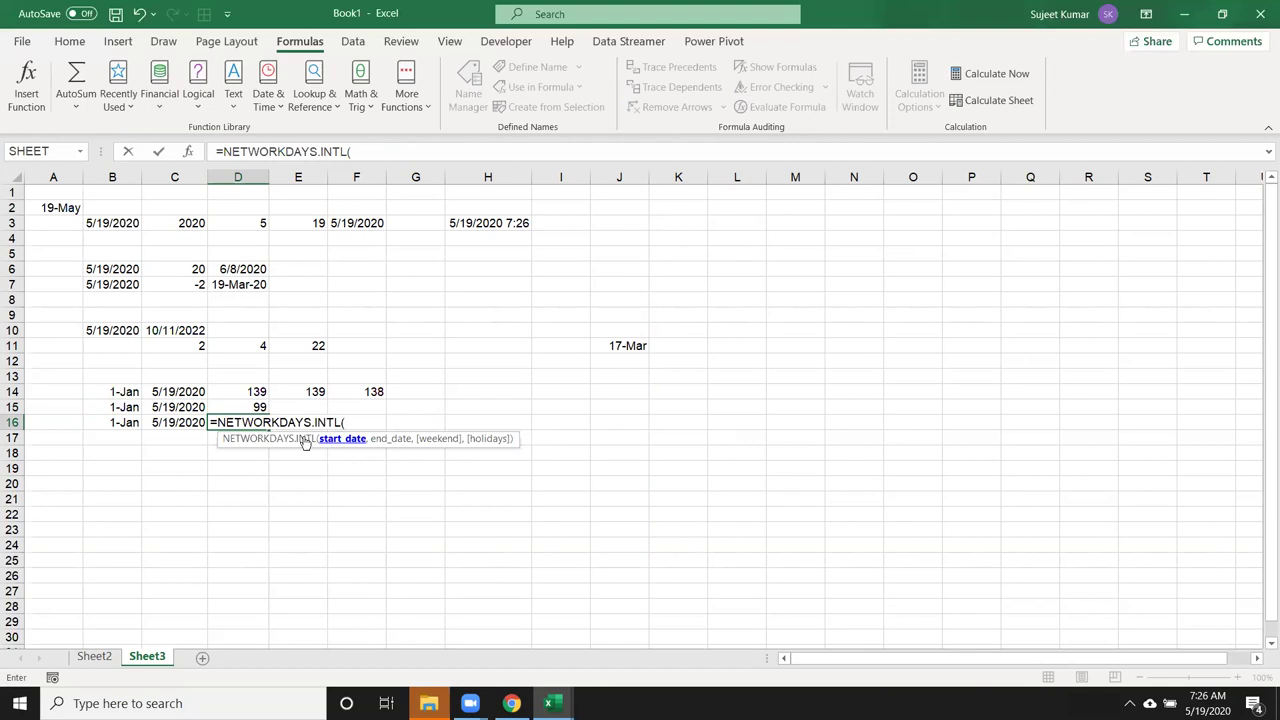
# Step: Give it B16, C16, weekend 11 - Sunday only and holidays J3:J25, returning 119
pyautogui.click(111, 424)
pyautogui.write(',')
pyautogui.click(170, 423)
pyautogui.write(',')
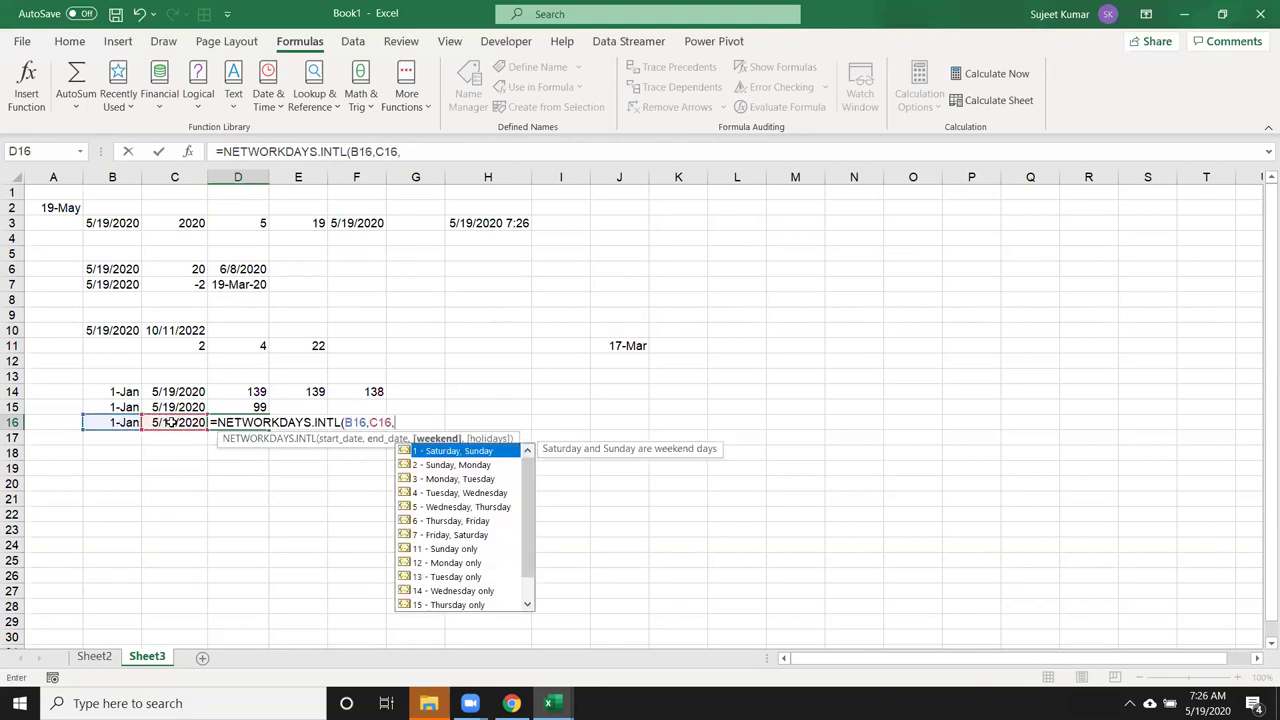
pyautogui.press('Down')
pyautogui.press('Down')
pyautogui.press('Down')
pyautogui.press('Down')
pyautogui.press('Down')
pyautogui.press('Down')
pyautogui.press('Up')
pyautogui.press('Up')
pyautogui.press('Down')
pyautogui.press('Down')
pyautogui.press('Down')
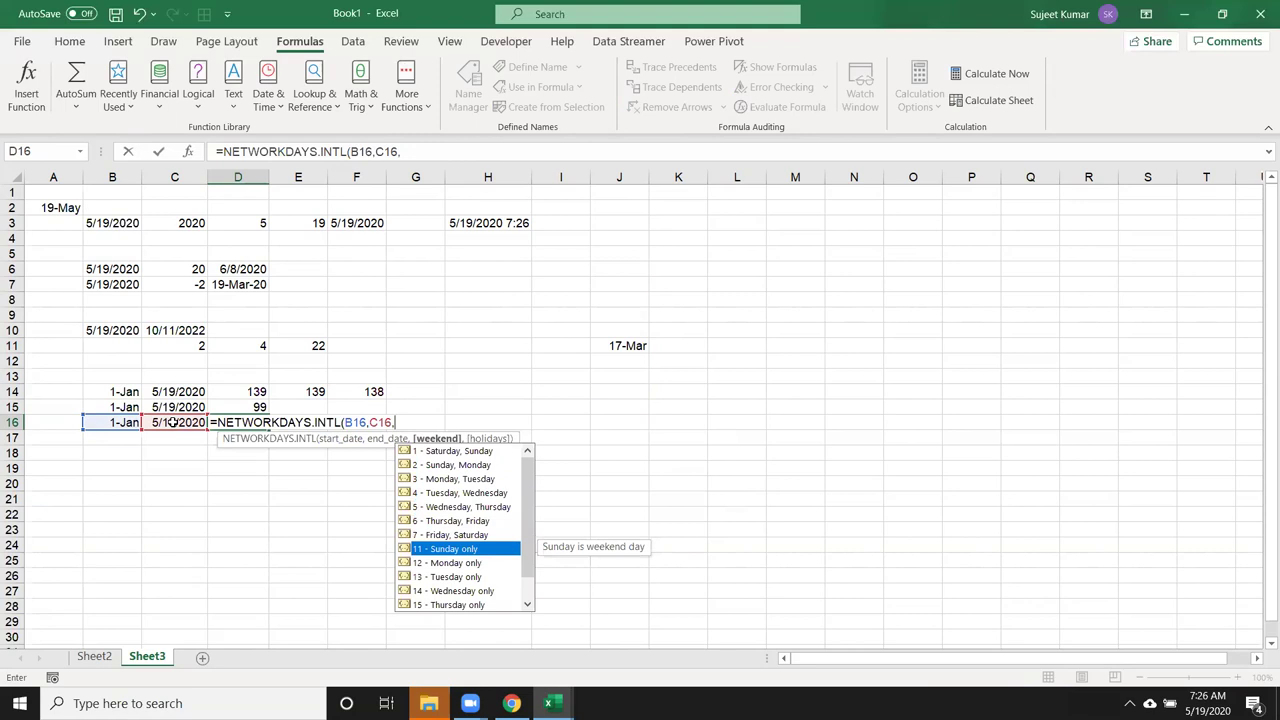
pyautogui.press('Tab')
pyautogui.write(',')
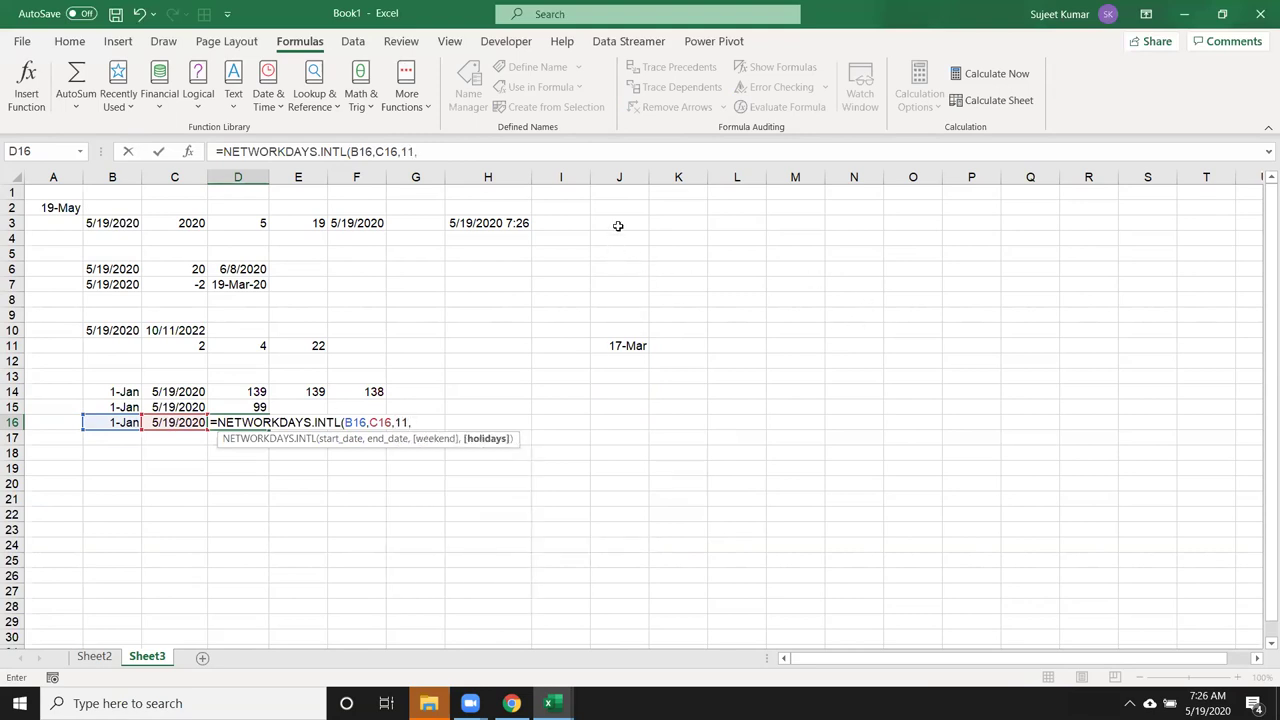
pyautogui.moveTo(618, 226); pyautogui.dragTo(620, 545)
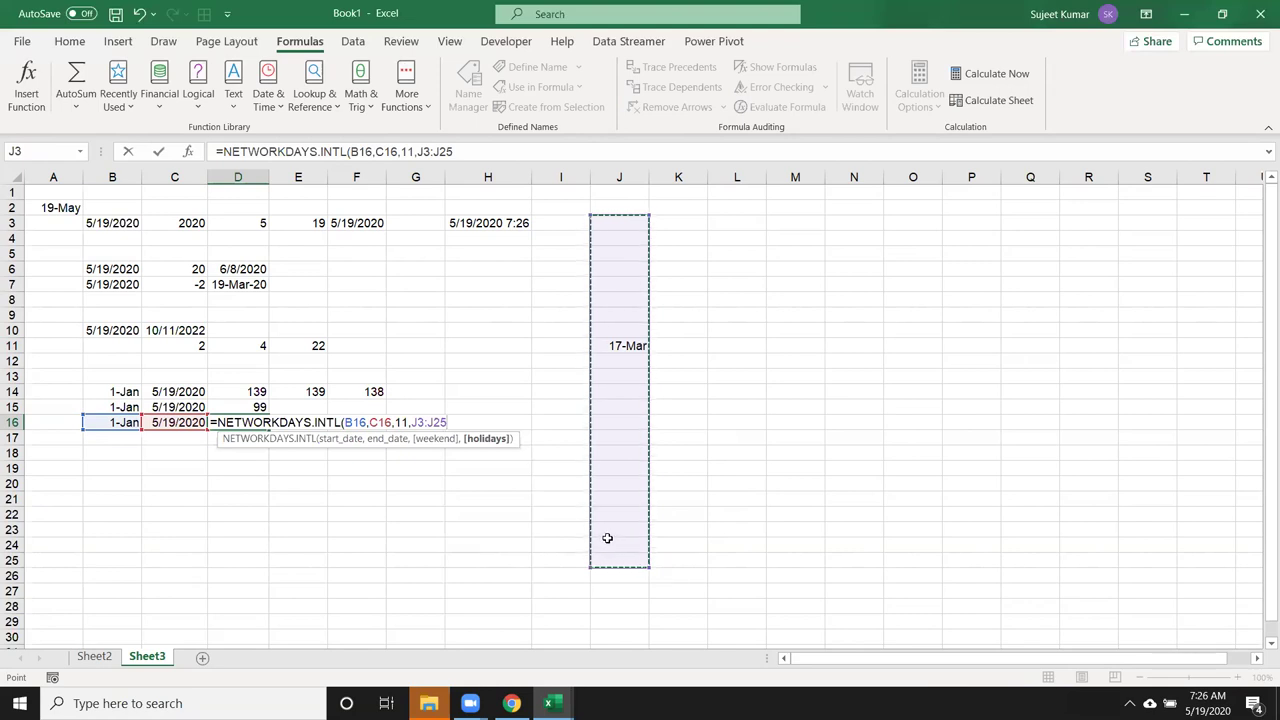
pyautogui.write(')')
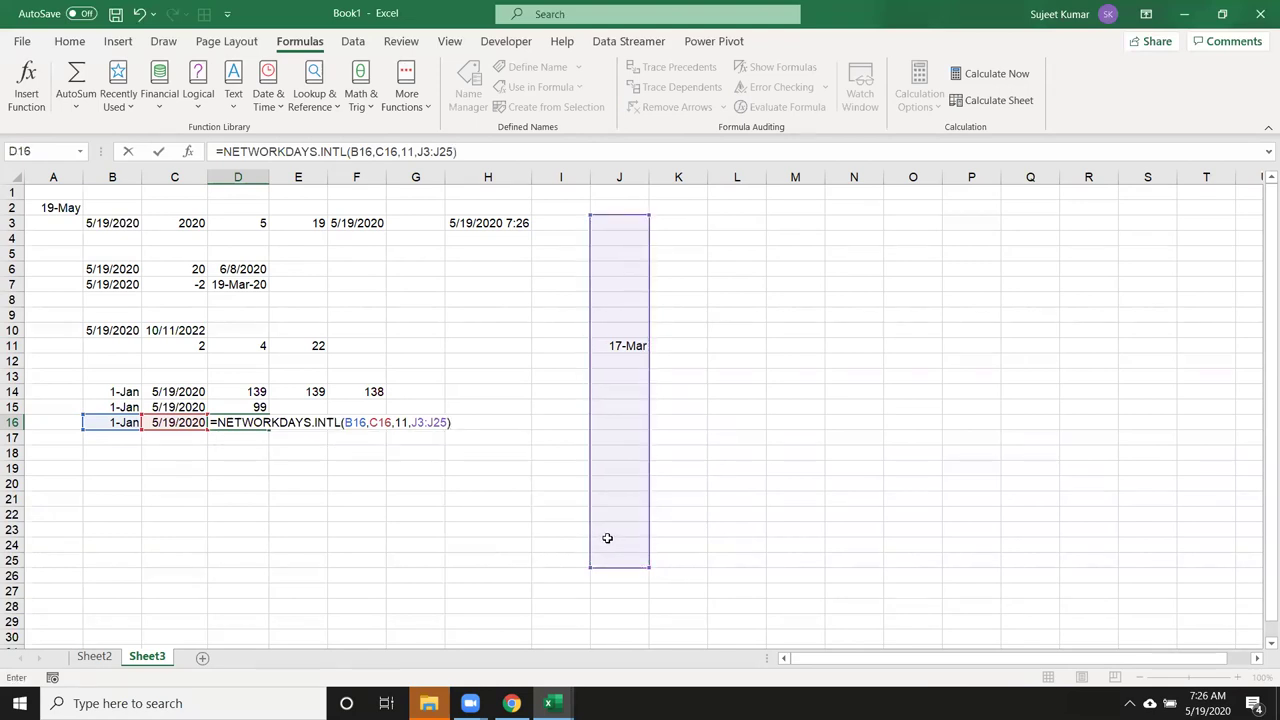
pyautogui.press('Return')
pyautogui.press('Up')
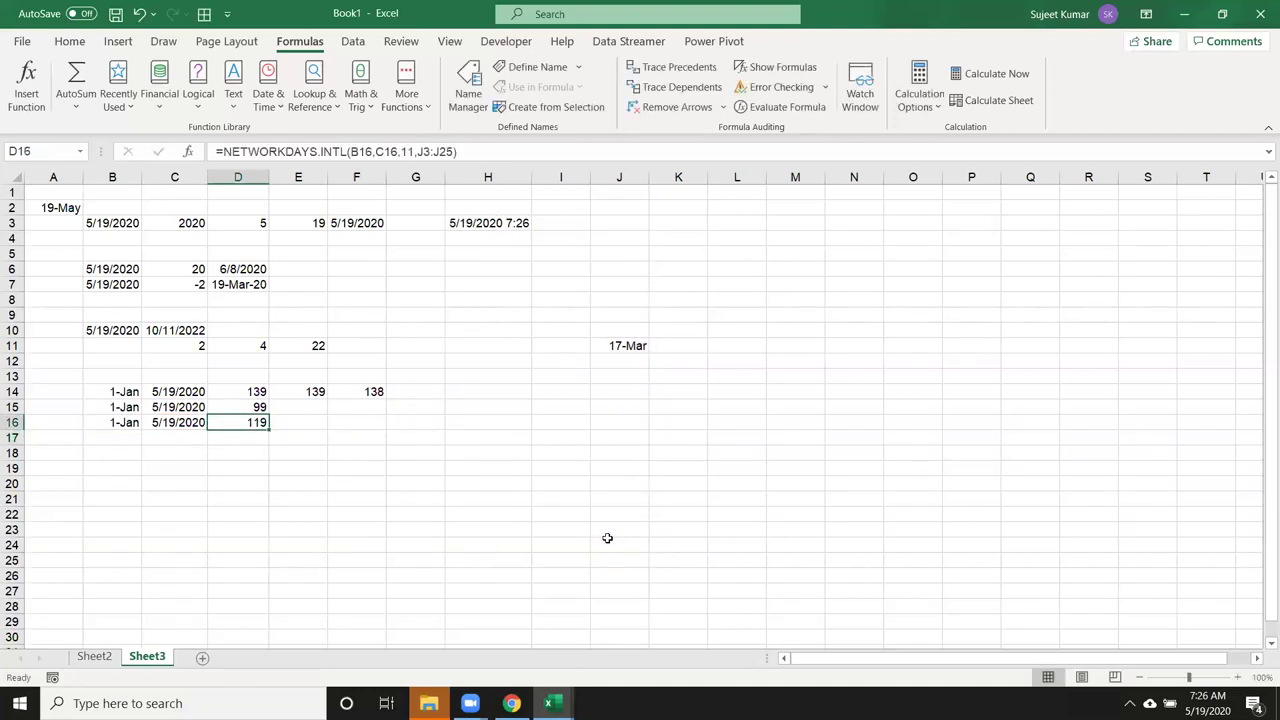
# Step: Put today's date, 5/19/2020, in B18 and 13 as a General number in C18
pyautogui.press('Down')
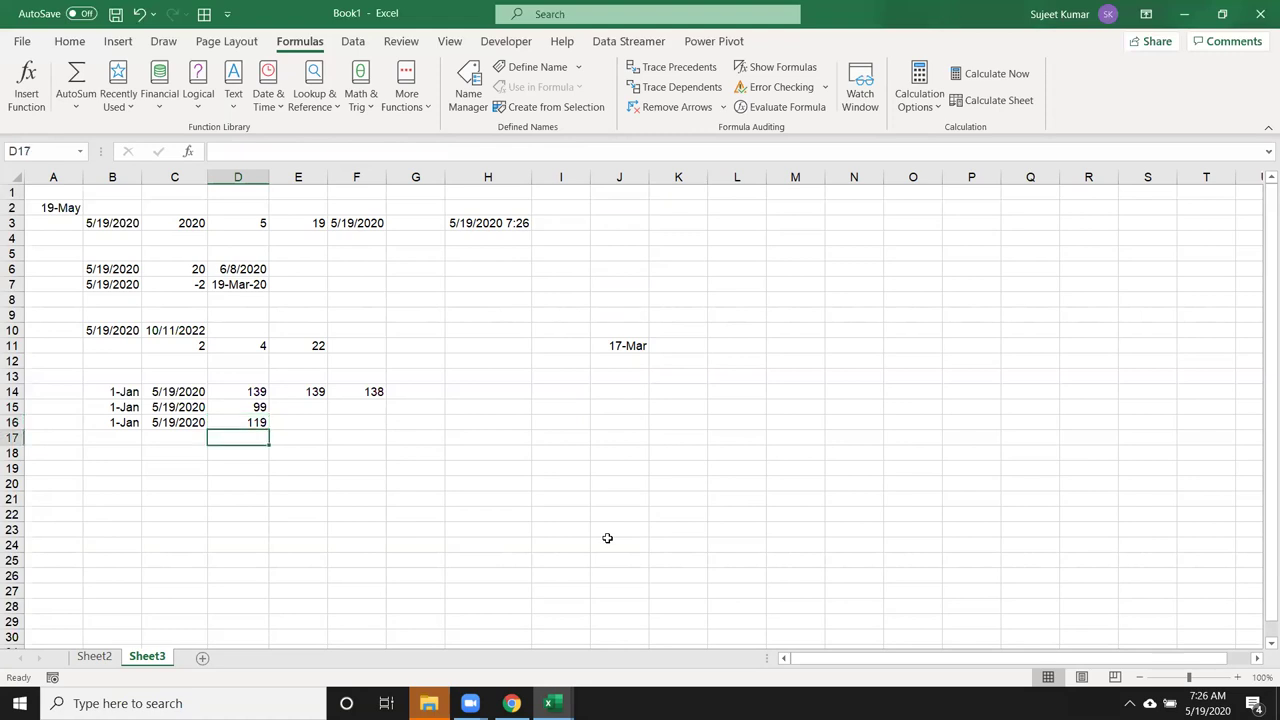
pyautogui.press('Down')
pyautogui.press('Left')
pyautogui.press('Left')
pyautogui.hotkey('ctrl', ';')
pyautogui.press('Return')
pyautogui.press('Up')
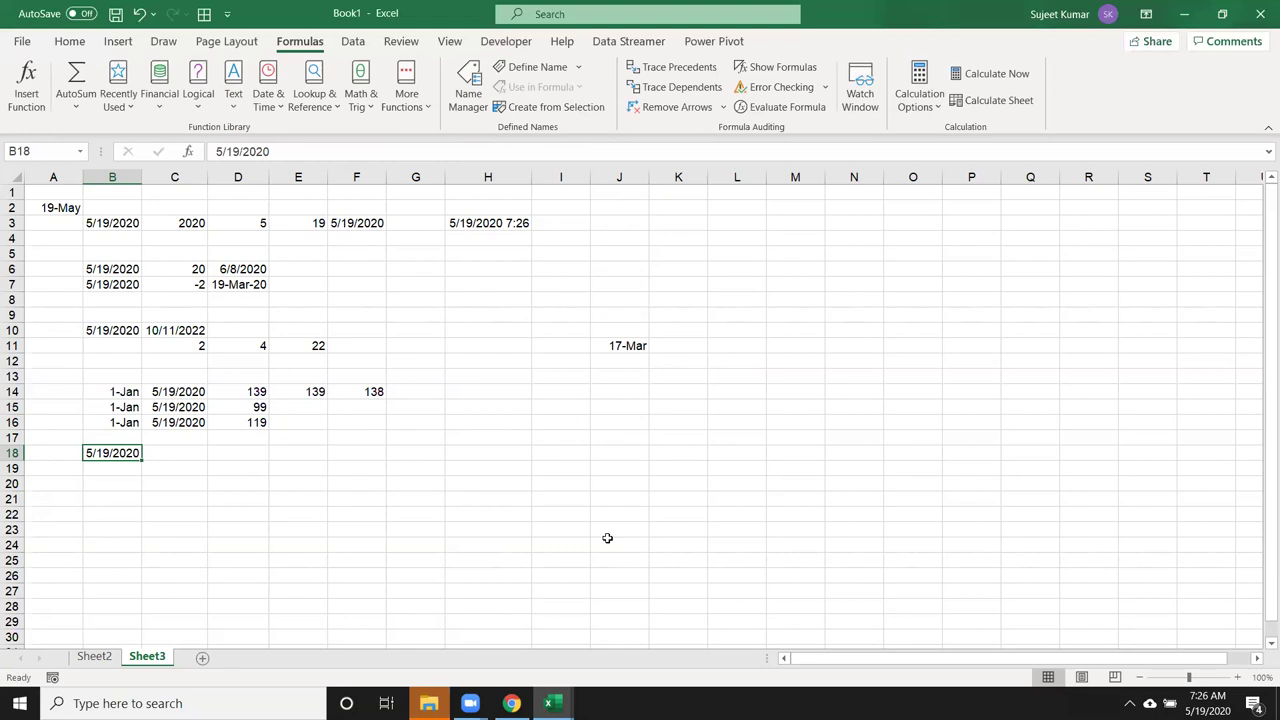
pyautogui.press('Right')
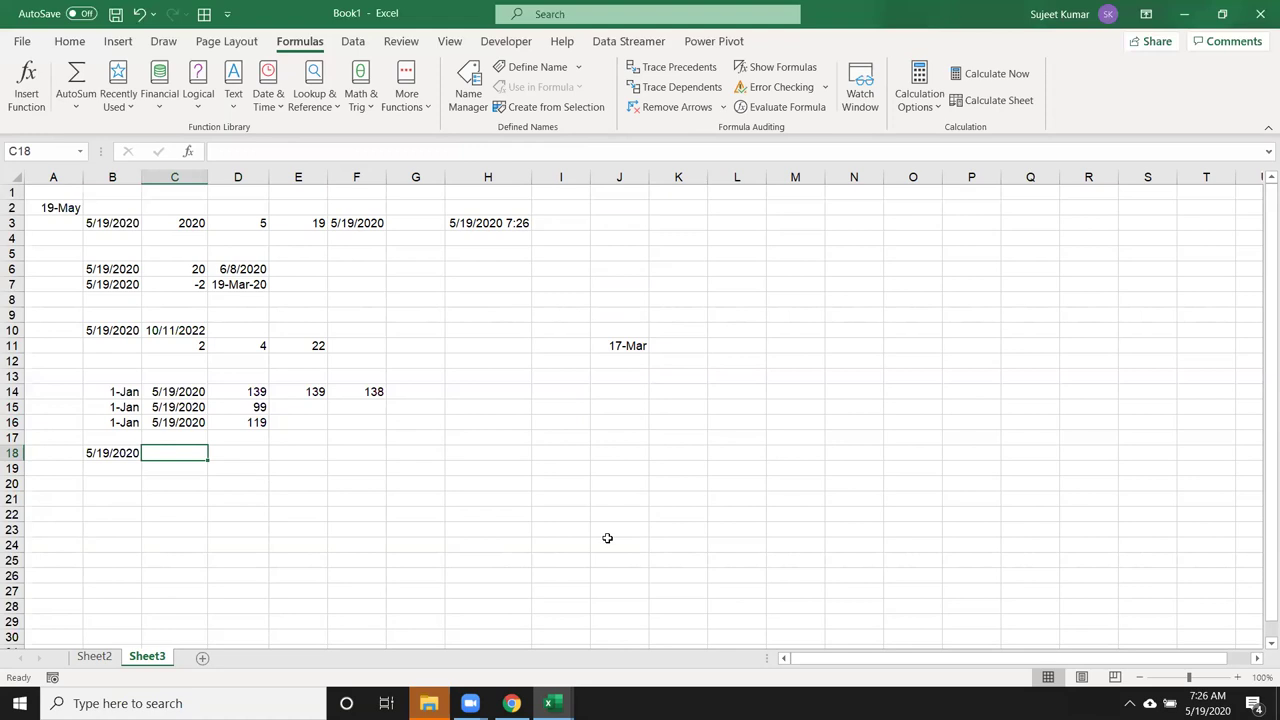
pyautogui.write('3')
pyautogui.press('Tab')
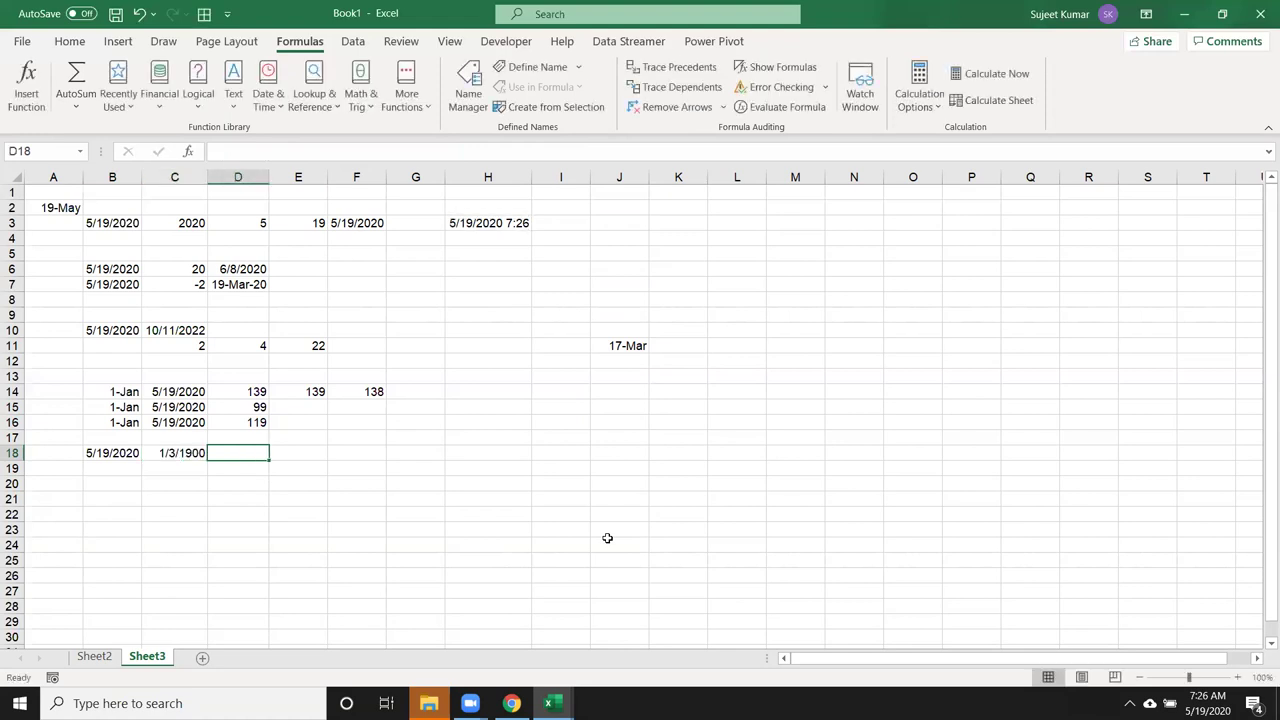
pyautogui.press('Left')
pyautogui.hotkey('ctrl', 'shift', '~')
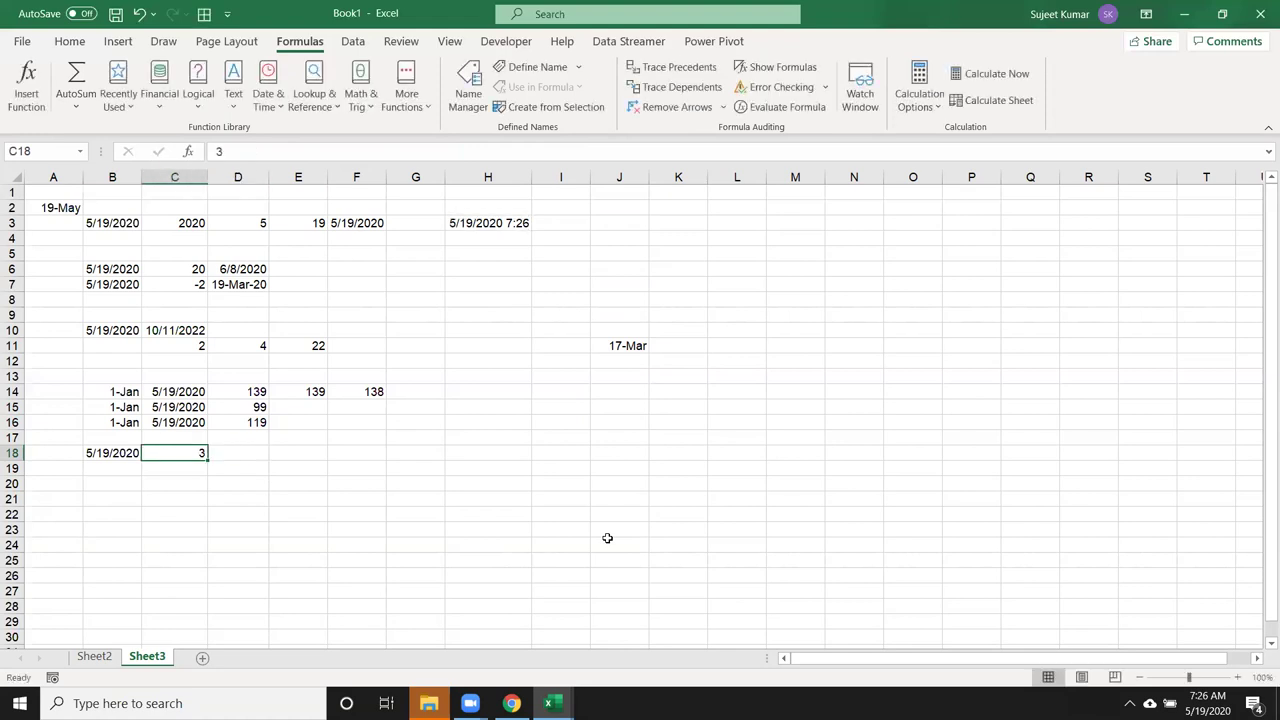
pyautogui.write('13')
pyautogui.press('Tab')
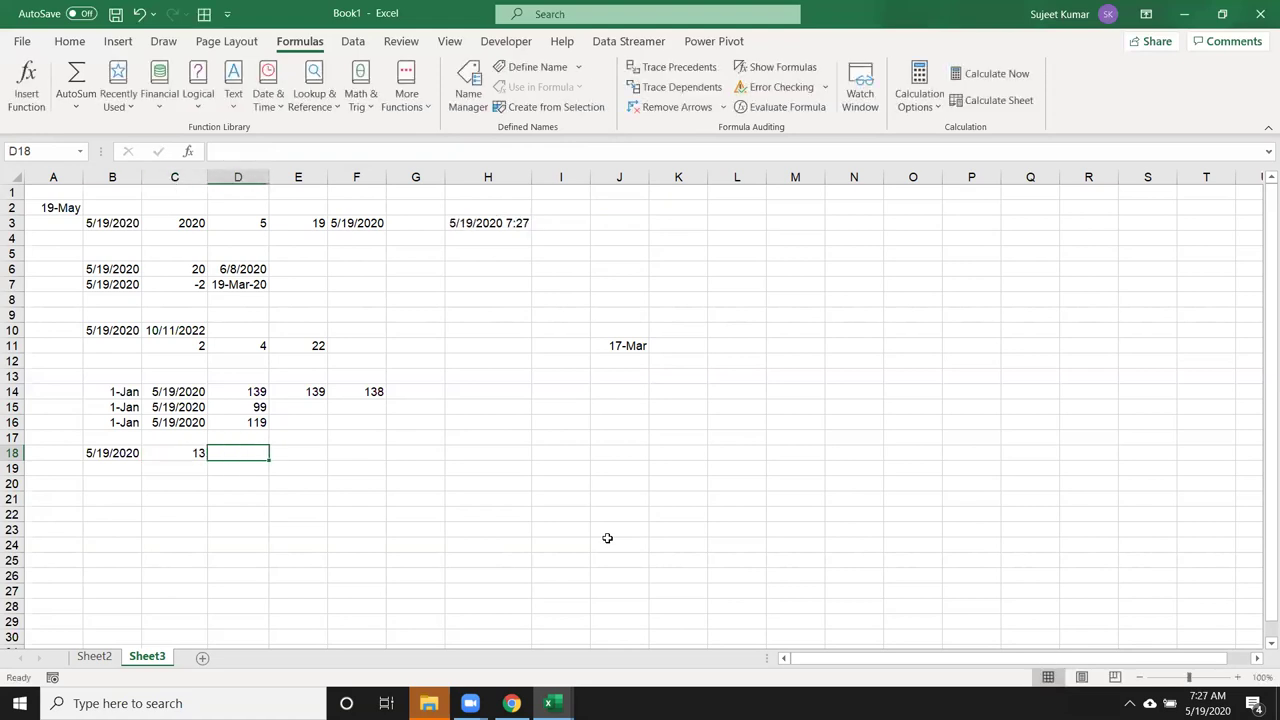
# Step: Enter =WORKDAY(B18,C18,J4:J22) in D18 and format it as a date, showing 5-Jun-20
pyautogui.write('=day')
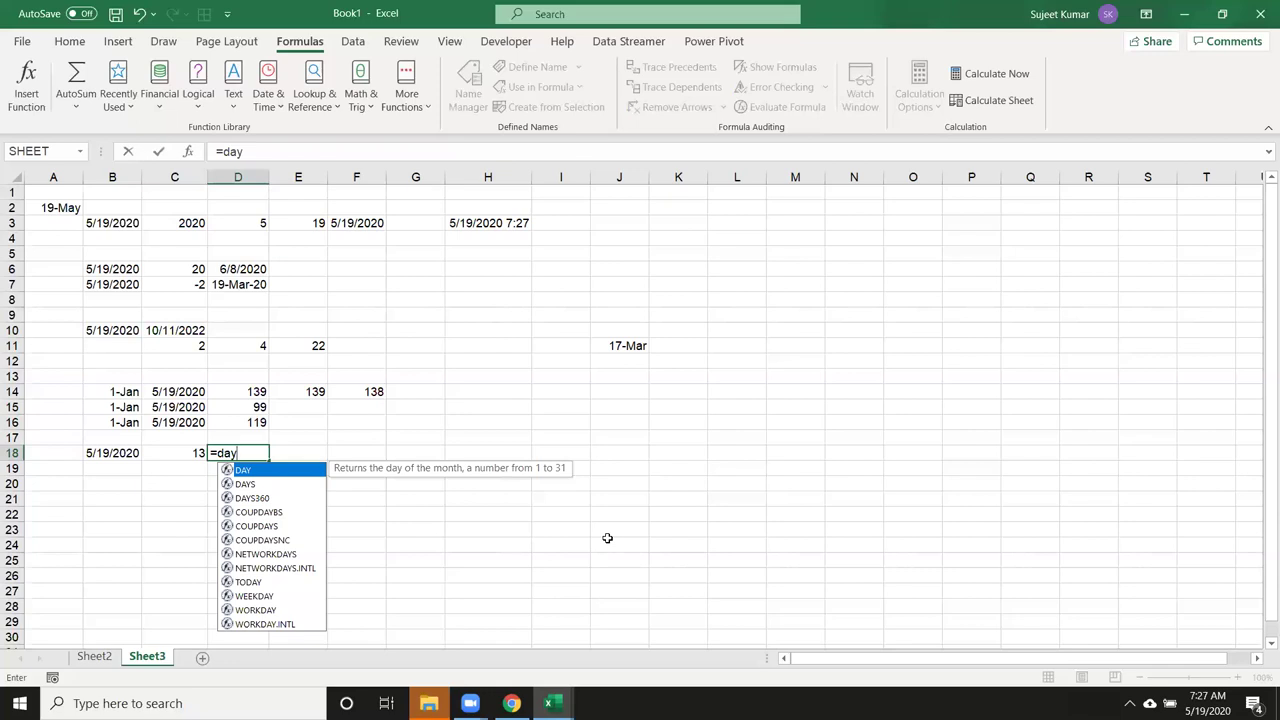
pyautogui.press('BackSpace')
pyautogui.press('BackSpace')
pyautogui.press('BackSpace')
pyautogui.write('wo')
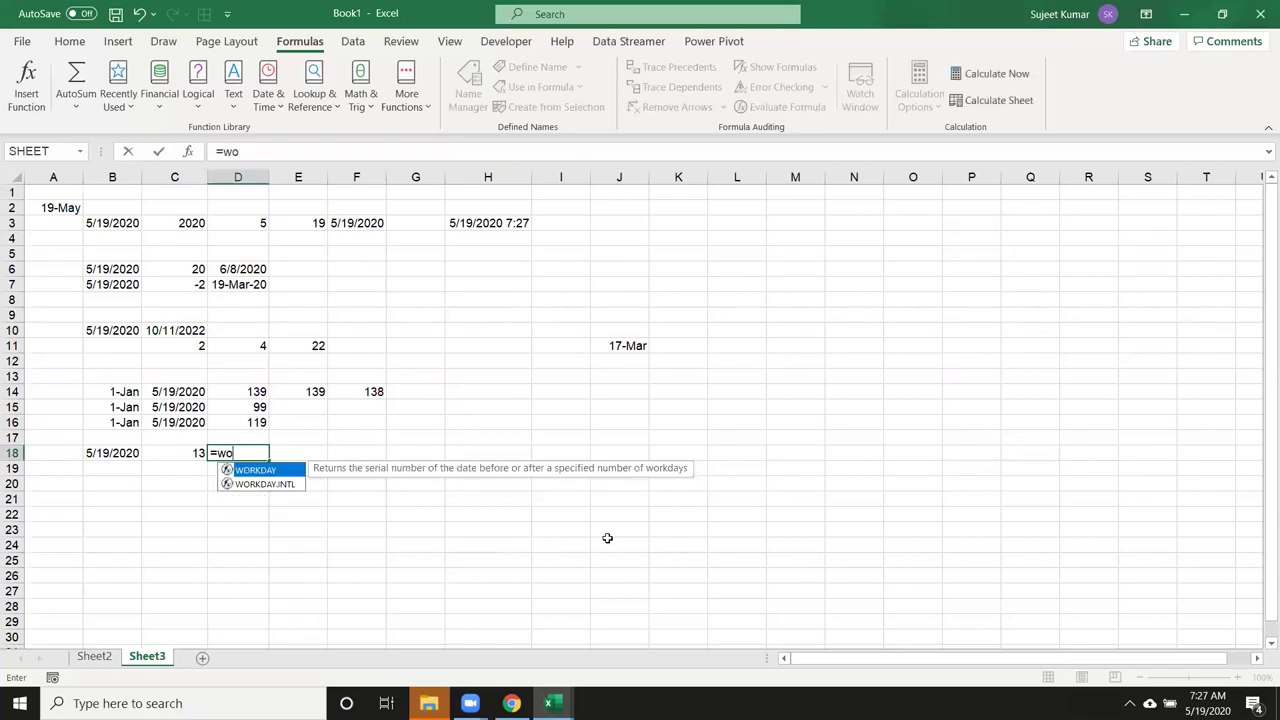
pyautogui.press('Tab')
pyautogui.press('Left')
pyautogui.press('Left')
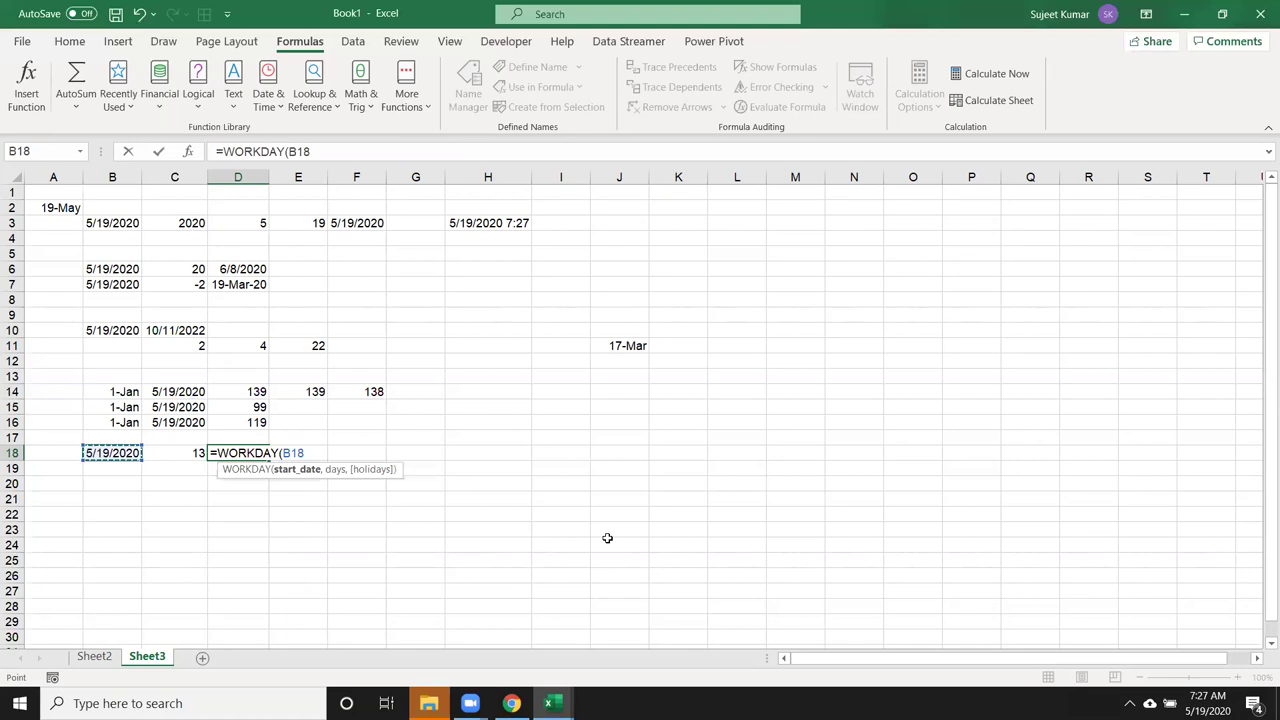
pyautogui.write(',')
pyautogui.press('Left')
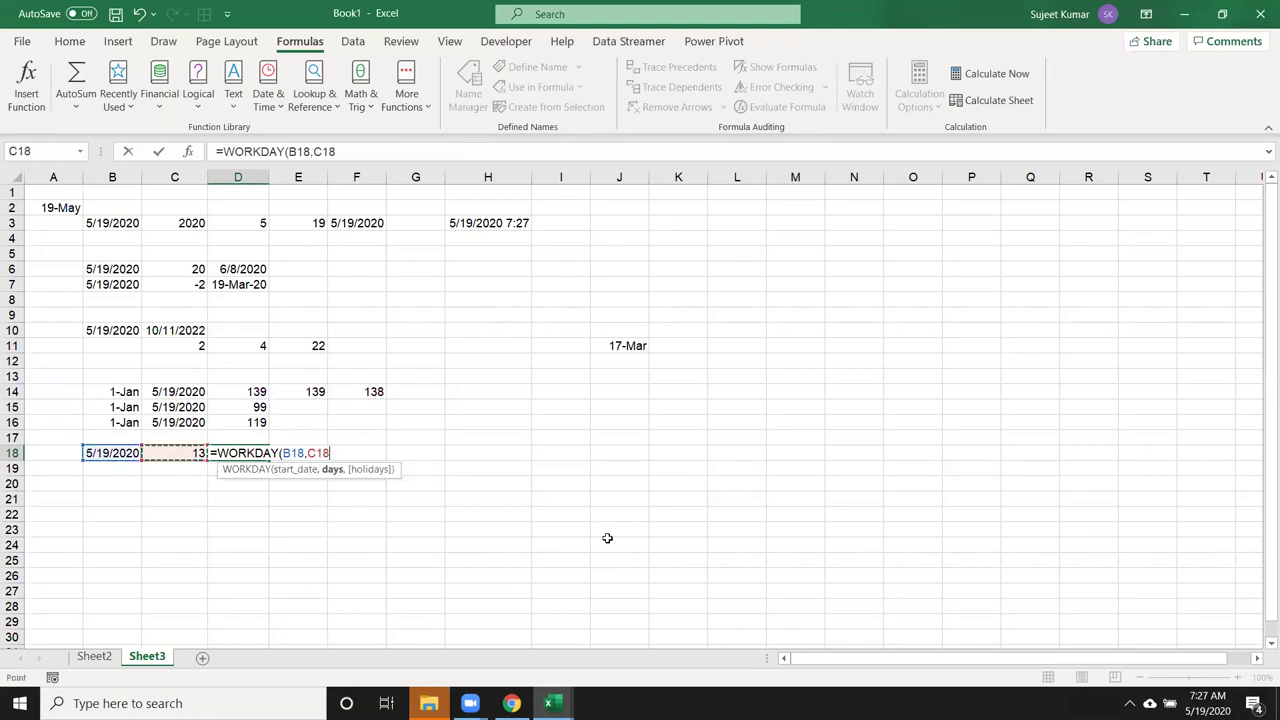
pyautogui.write(',')
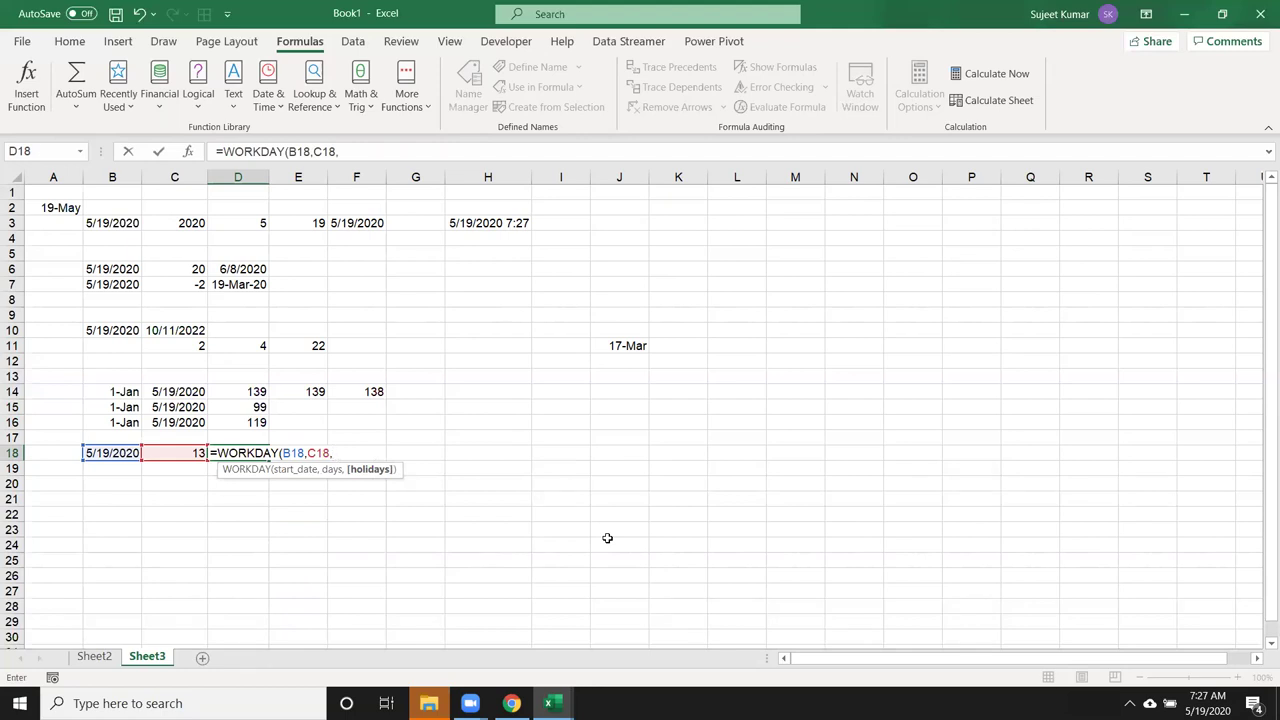
pyautogui.moveTo(620, 234); pyautogui.dragTo(614, 508)
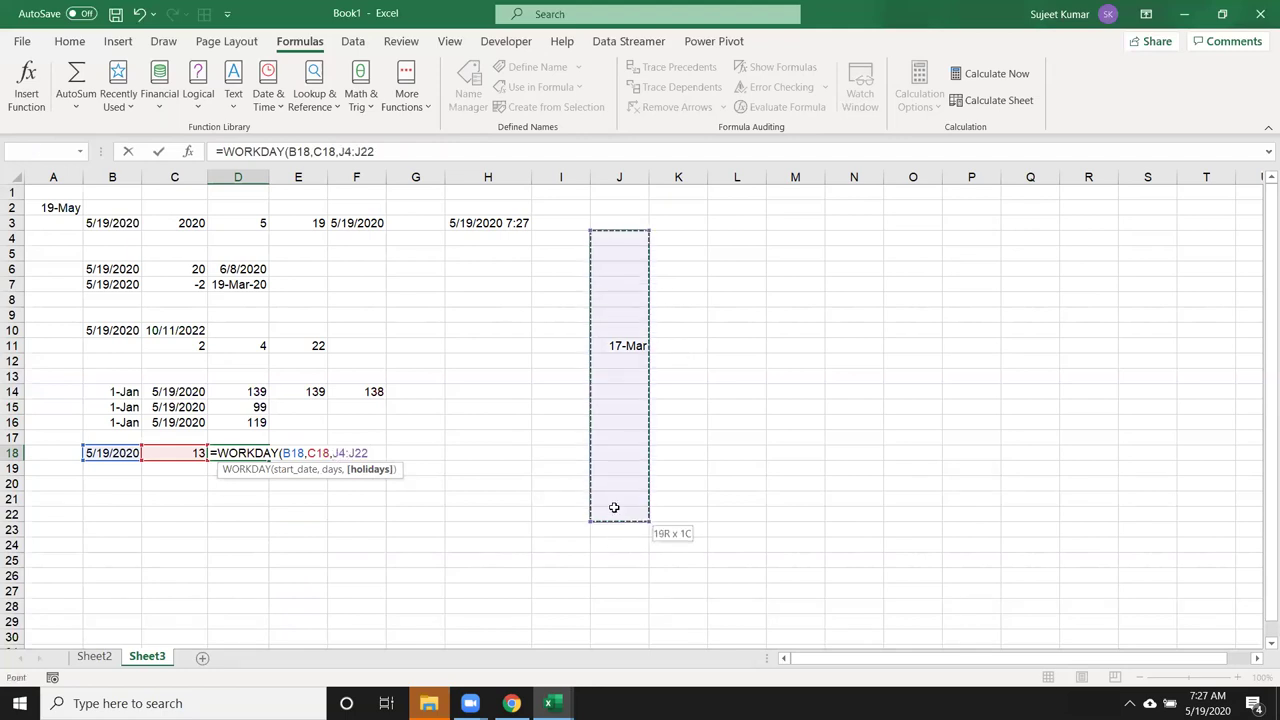
pyautogui.write(')')
pyautogui.press('Return')
pyautogui.press('Up')
pyautogui.hotkey('ctrl', 'shift', '3')
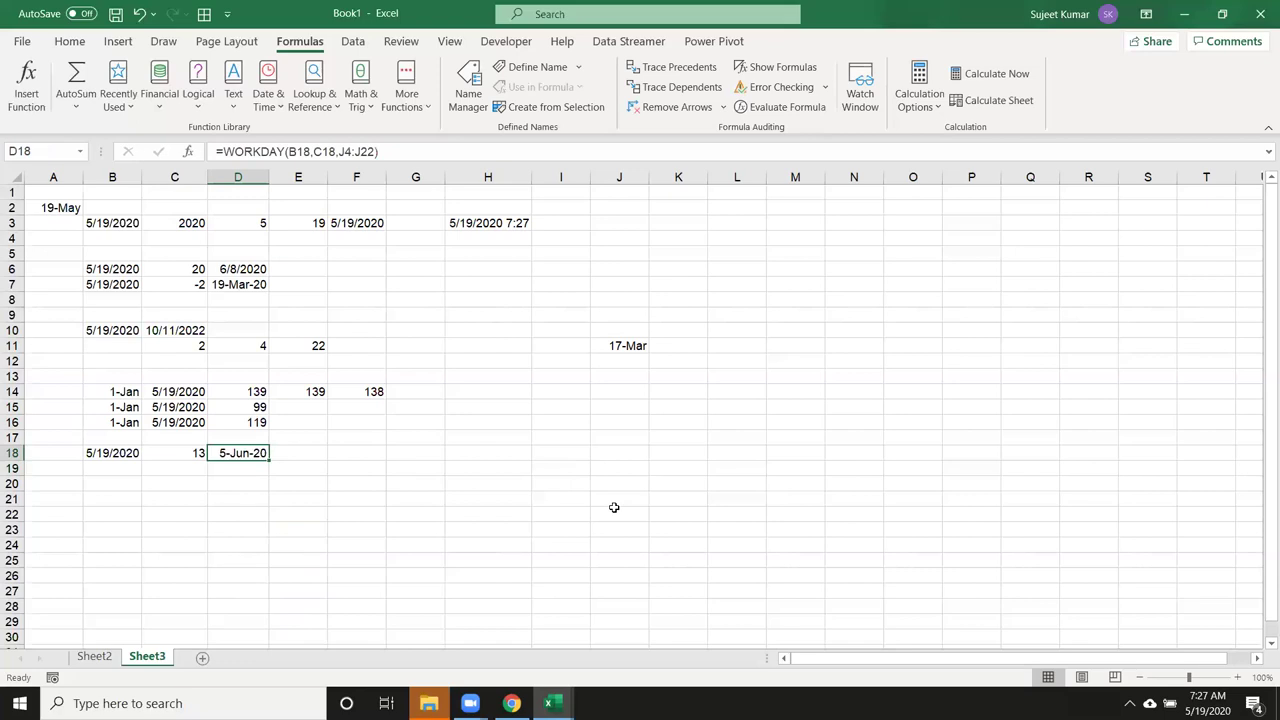
pyautogui.press('Left')
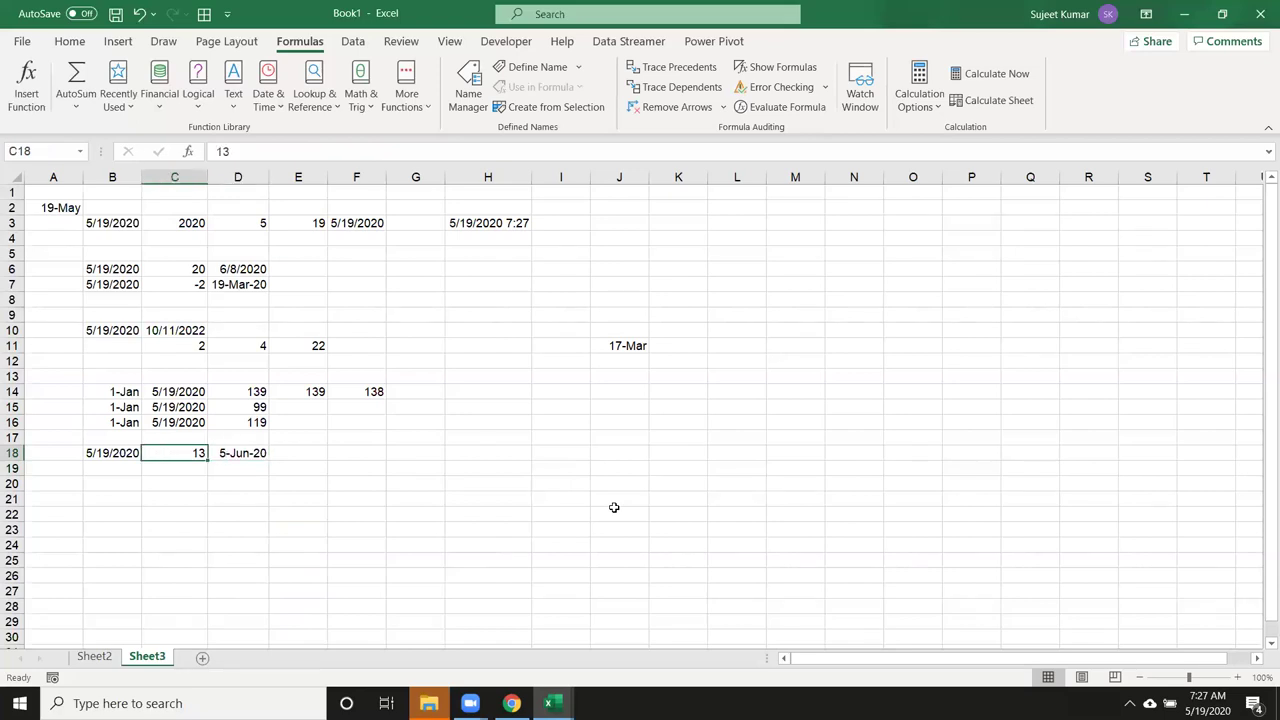
pyautogui.press('Right')
pyautogui.press('Right')
# Step: Enter =WORKDAY.INTL(B18,C18,11,J5:J23) in E18 with Sunday-only weekends, formatted as a date (3-Jun-20)
pyautogui.write('=')
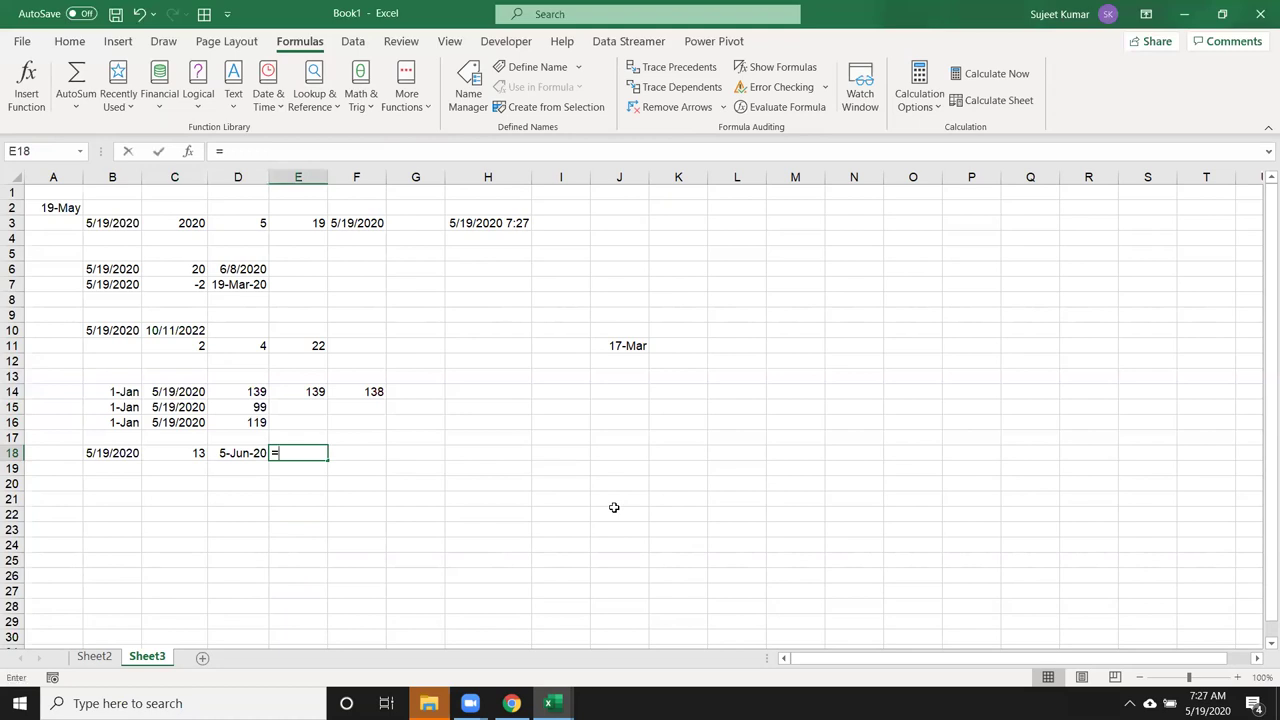
pyautogui.write('wo')
pyautogui.press('Down')
pyautogui.press('Tab')
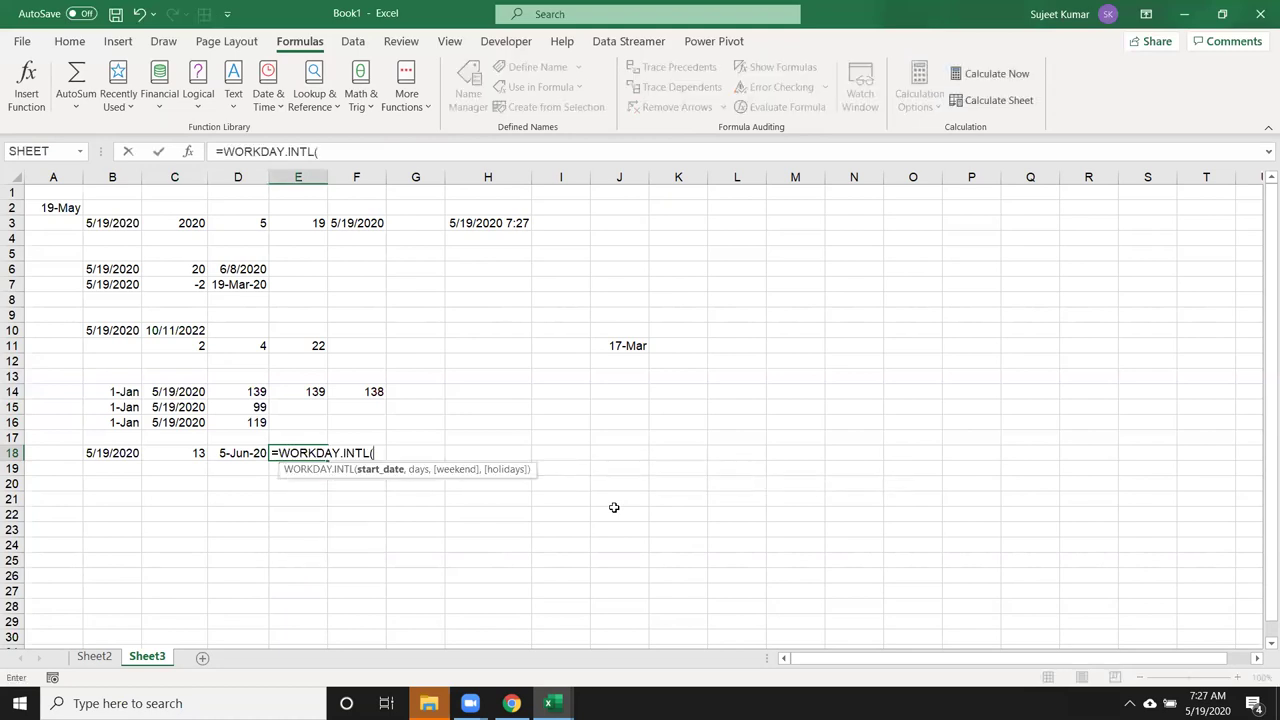
pyautogui.press('Left')
pyautogui.press('Left')
pyautogui.press('Left')
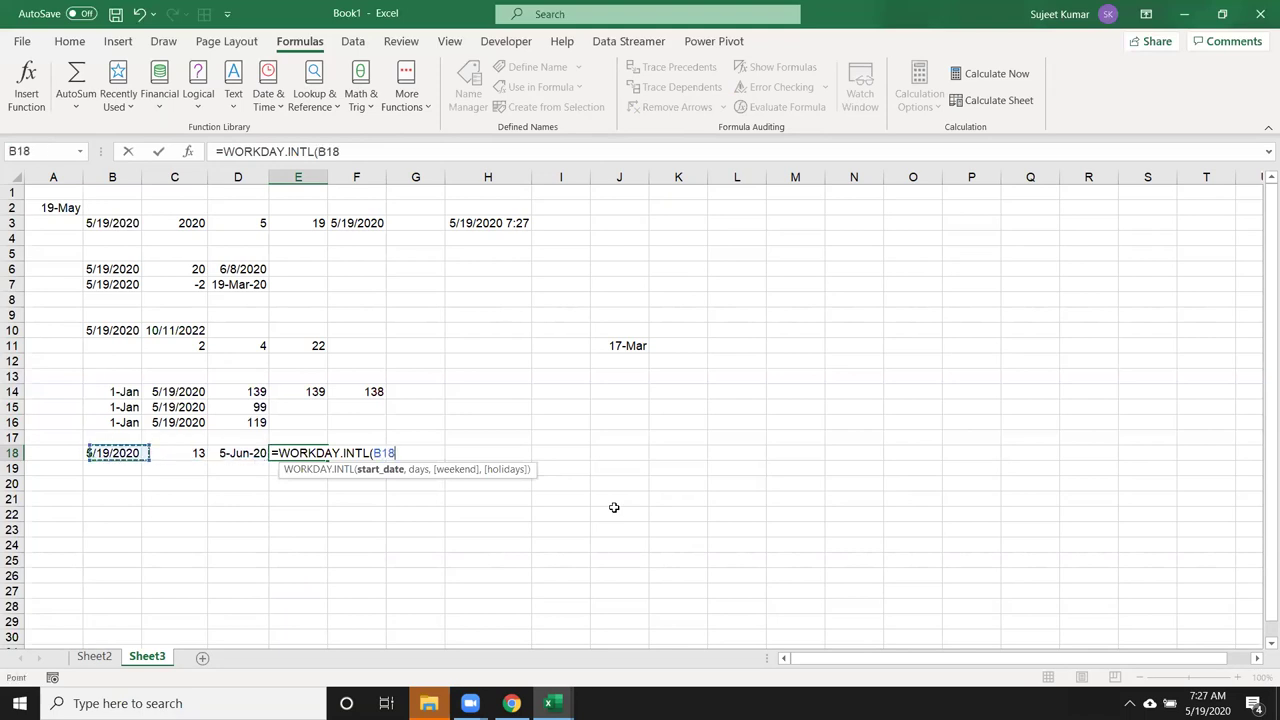
pyautogui.write(',')
pyautogui.press('Left')
pyautogui.press('Left')
pyautogui.write(',')
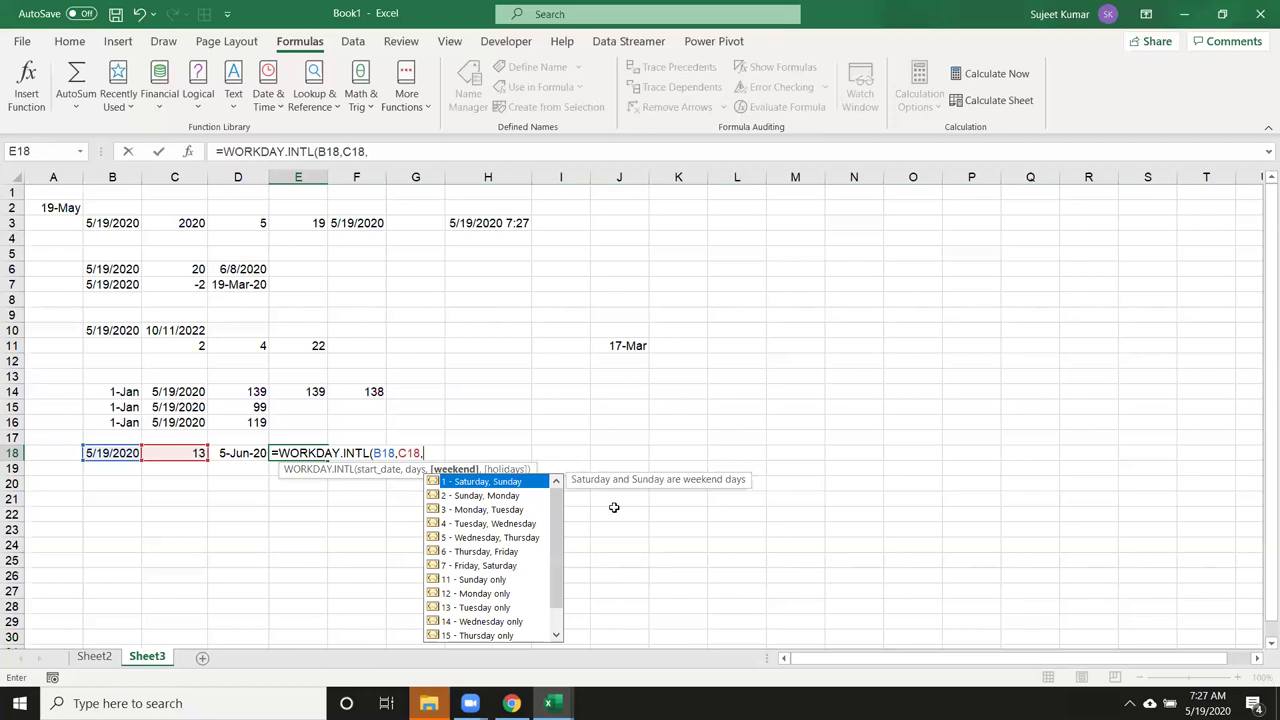
pyautogui.press('Down')
pyautogui.press('Down')
pyautogui.press('Down')
pyautogui.press('Down')
pyautogui.press('Down')
pyautogui.press('Down')
pyautogui.press('Down')
pyautogui.press('Tab')
pyautogui.write(',')
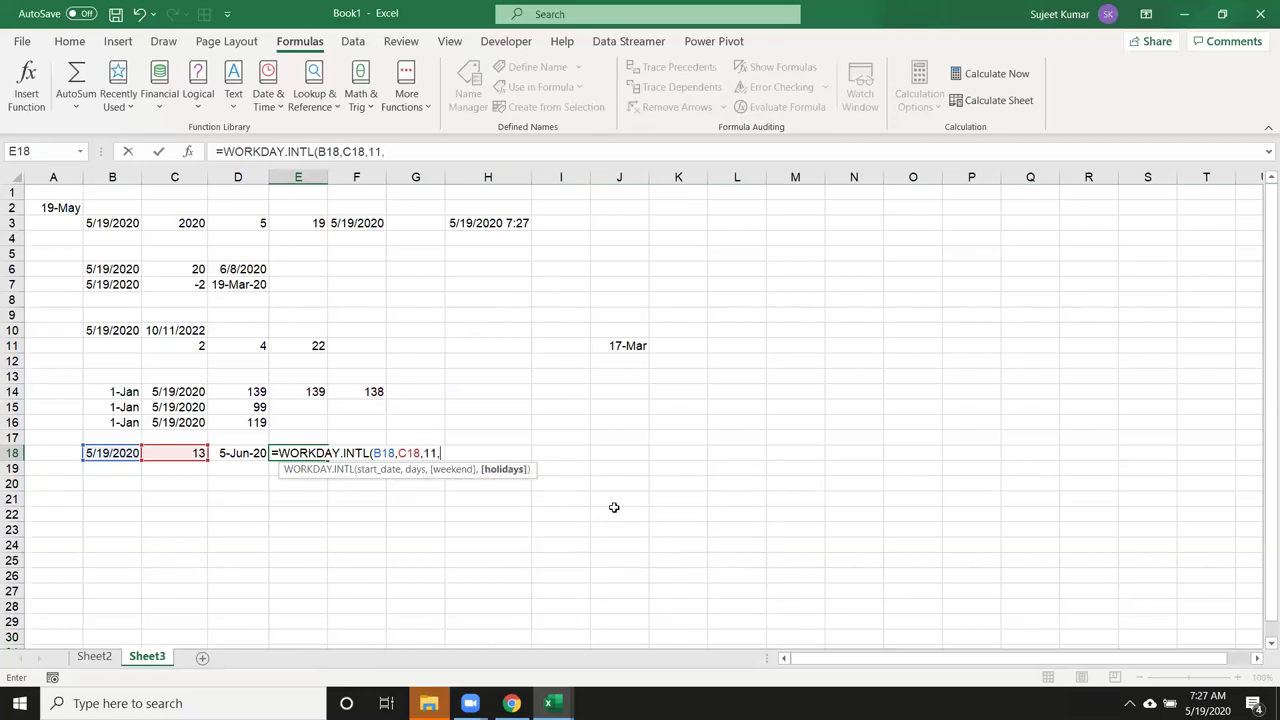
pyautogui.moveTo(640, 260)
pyautogui.mouseDown()
pyautogui.moveTo(621, 386)
pyautogui.moveTo(628, 511)
pyautogui.mouseUp()
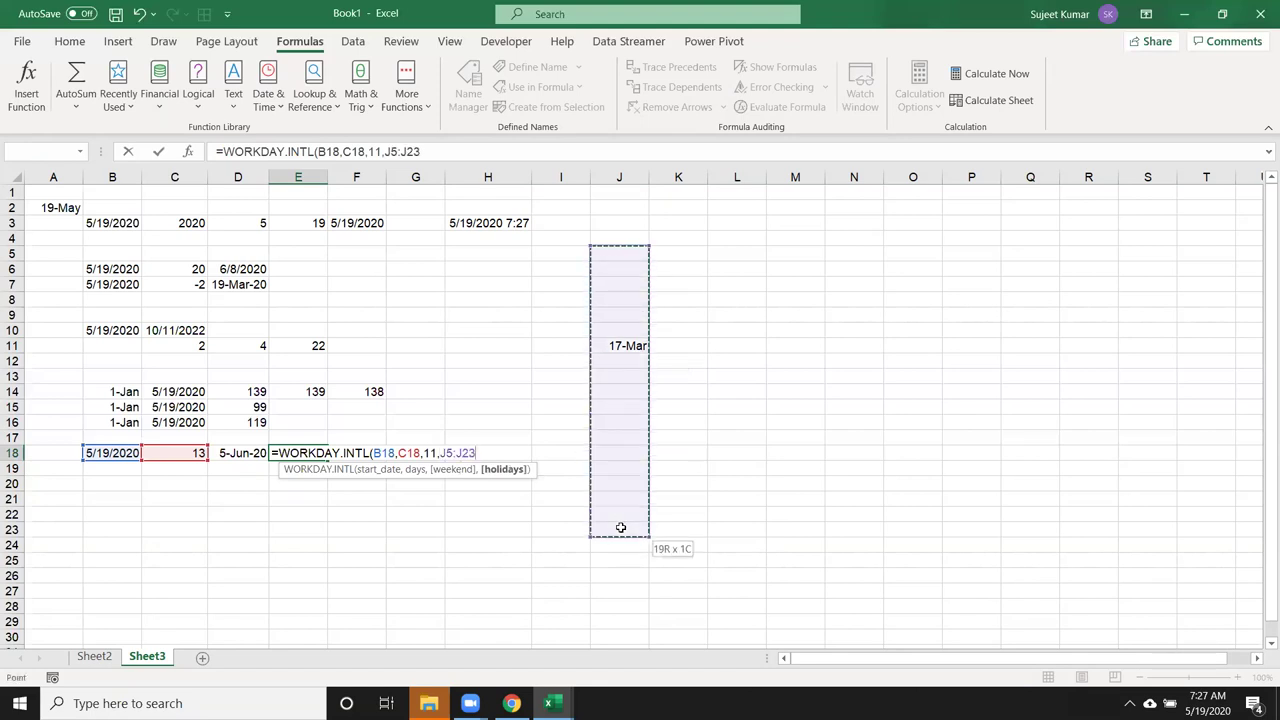
pyautogui.write(')')
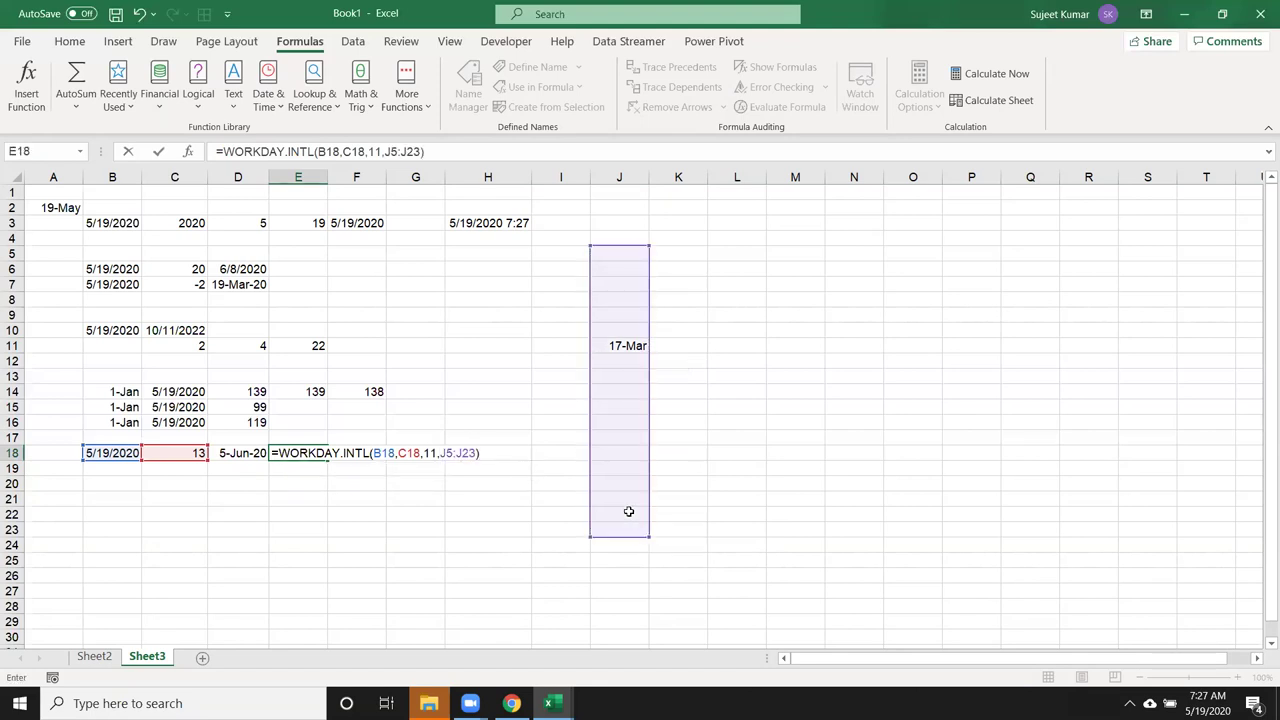
pyautogui.hotkey('ctrl', 'Return')
pyautogui.hotkey('ctrl', 'shift', '#')
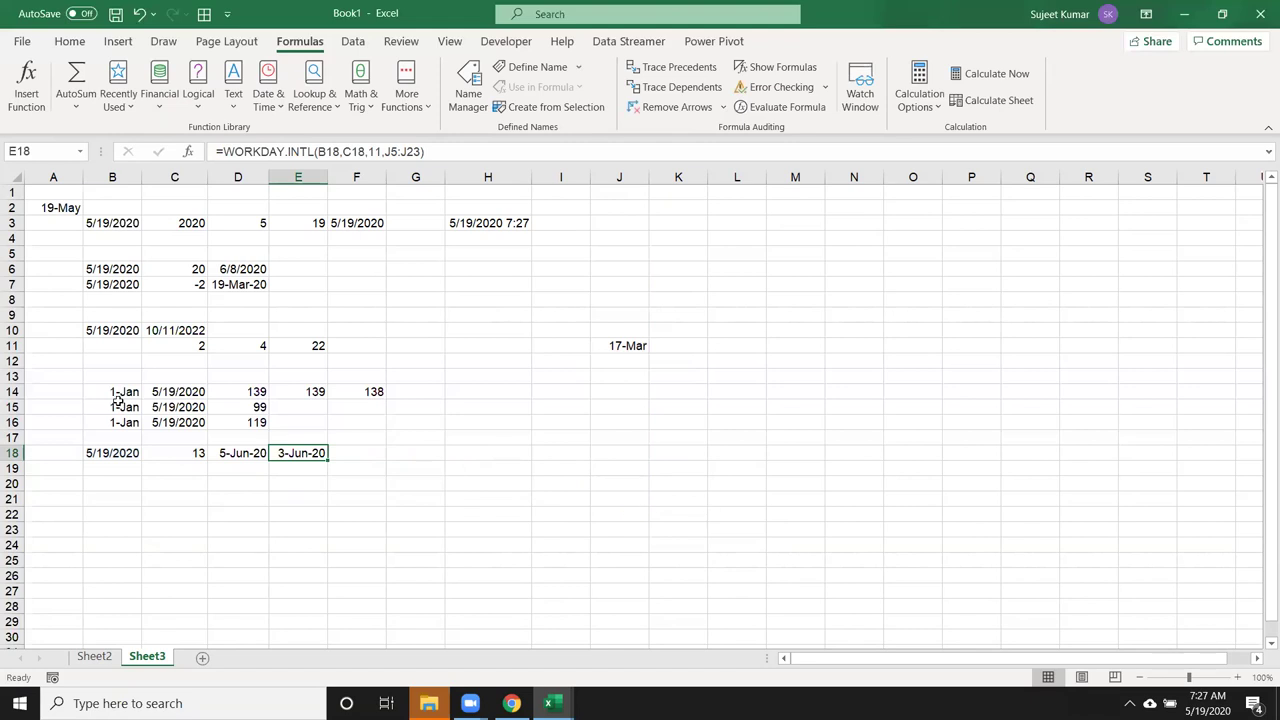
pyautogui.moveTo(88, 200); pyautogui.dragTo(523, 314)
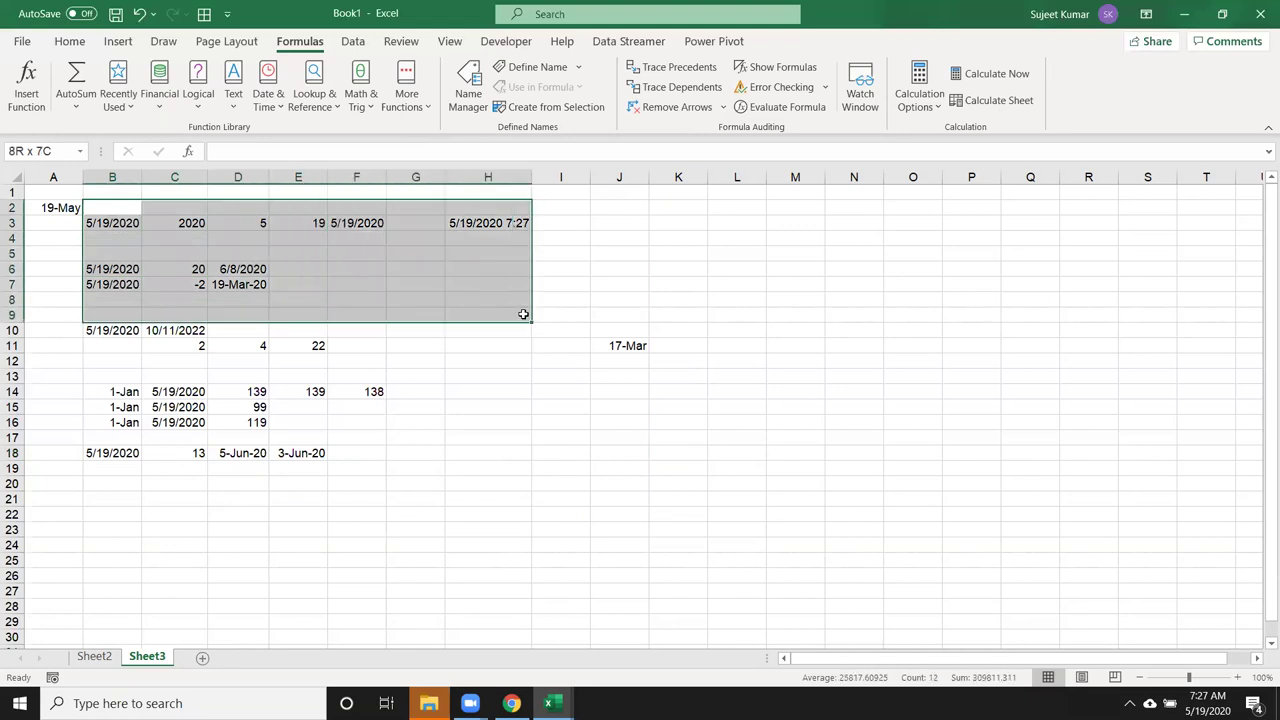
pyautogui.moveTo(110, 342); pyautogui.dragTo(367, 456)
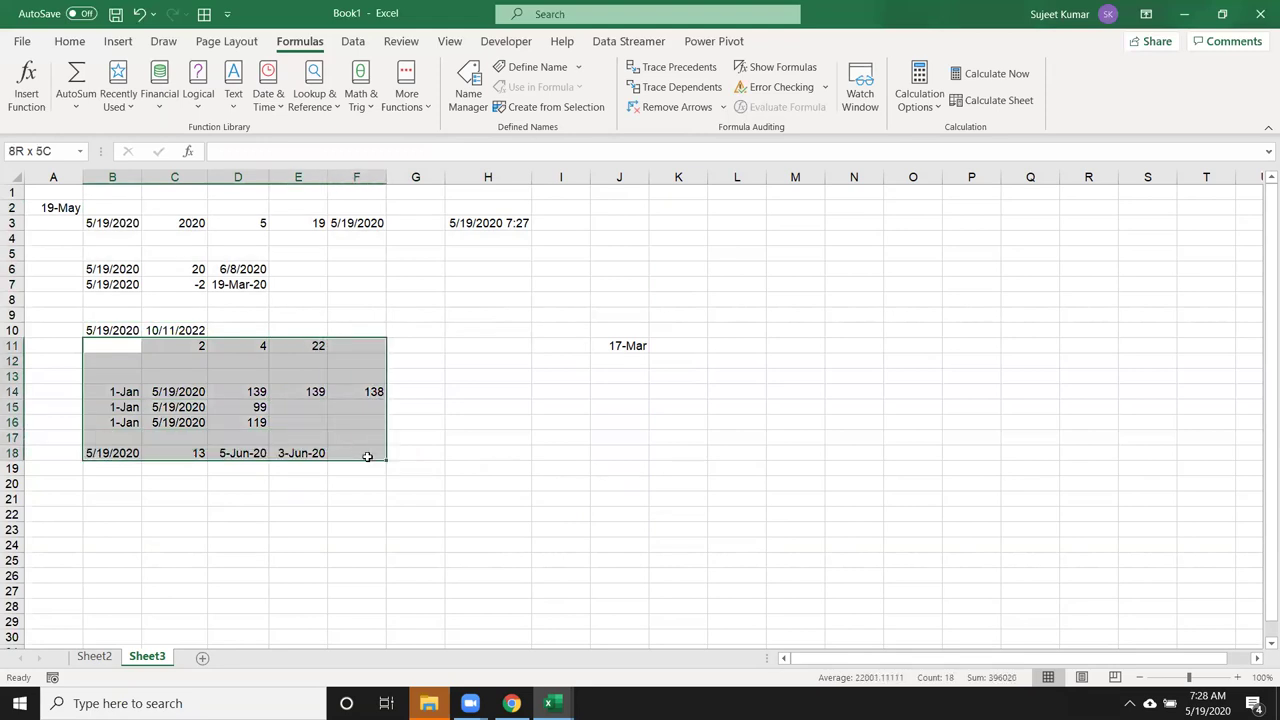
pyautogui.moveTo(367, 456); pyautogui.dragTo(367, 457)
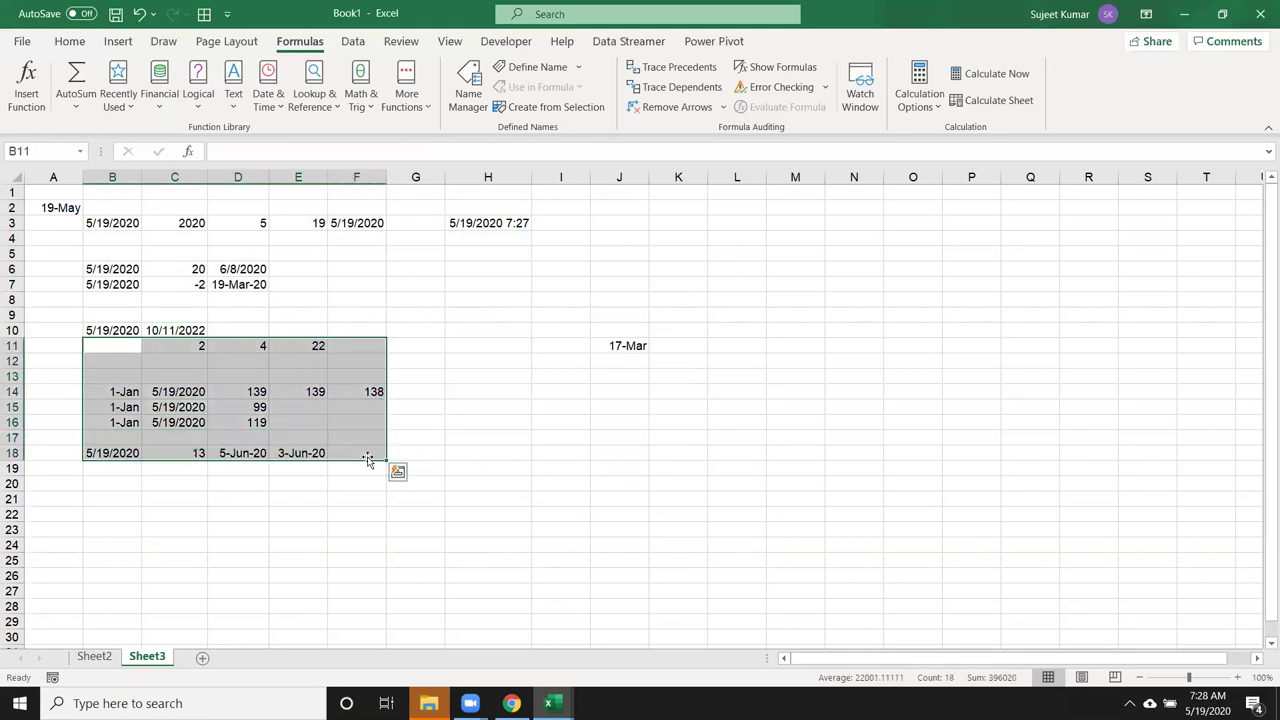
pyautogui.click(99, 492)
pyautogui.scroll(-1, 136, 506)
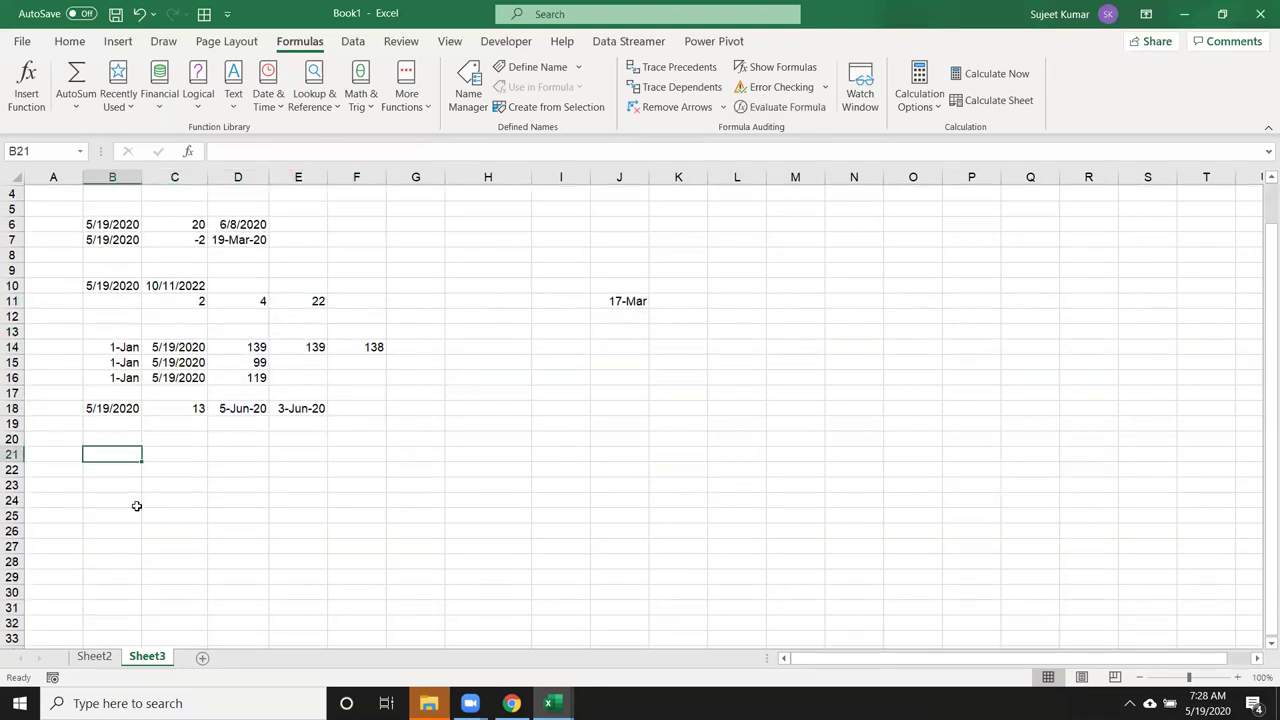
pyautogui.scroll(1, 128, 480)
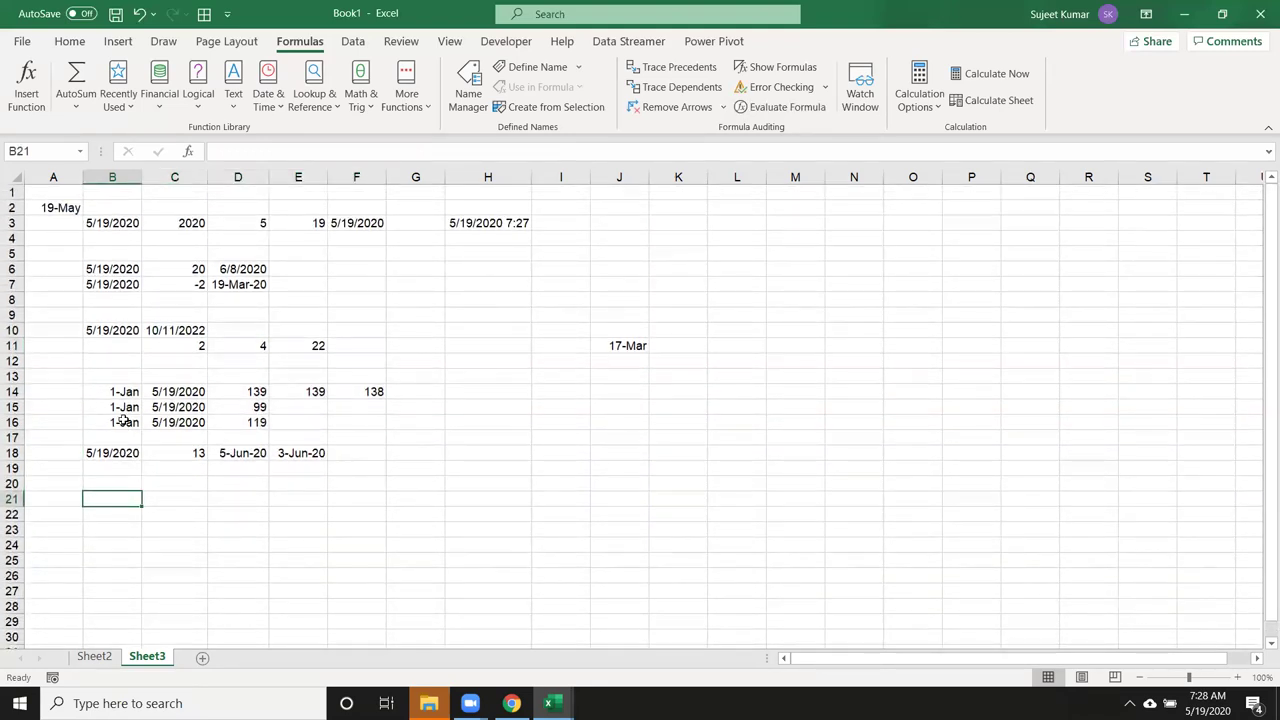
# Step: Put today's date in B21 and review the year, month and day results in row 3
pyautogui.hotkey('ctrl', ';')
pyautogui.press('Return')
pyautogui.moveTo(91, 228); pyautogui.dragTo(340, 223)
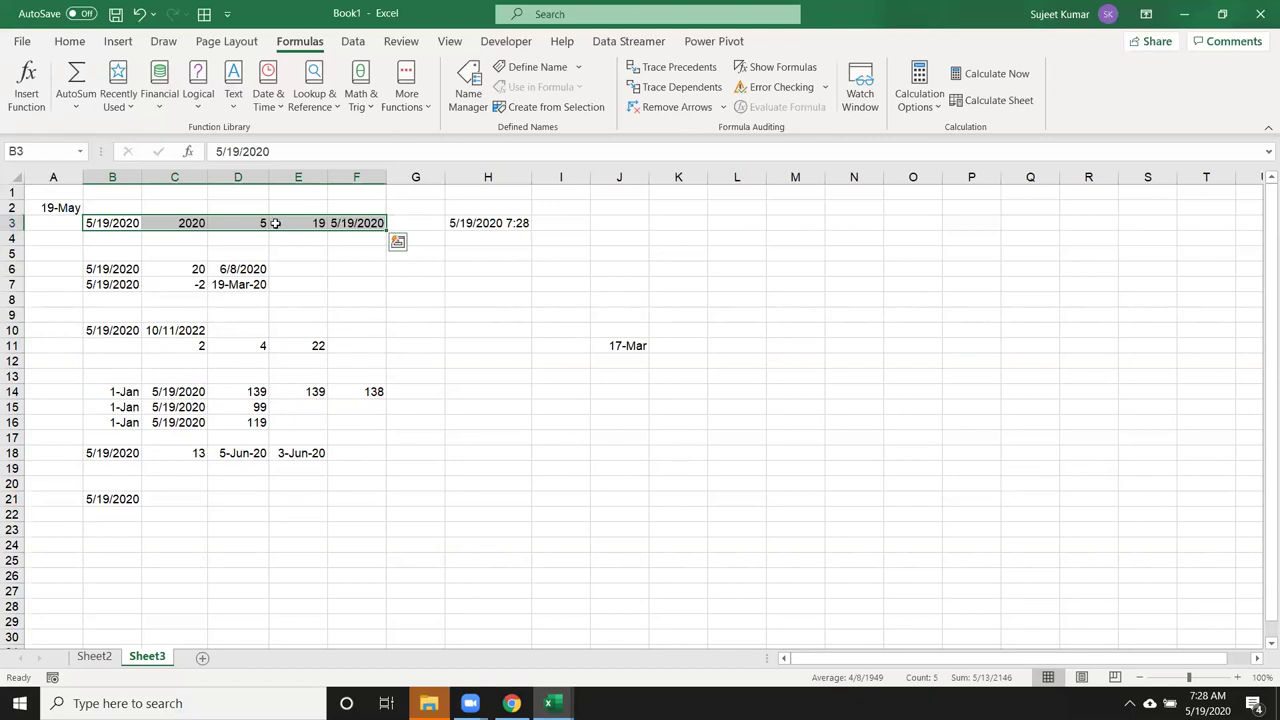
pyautogui.click(193, 224)
pyautogui.moveTo(193, 224); pyautogui.dragTo(300, 227)
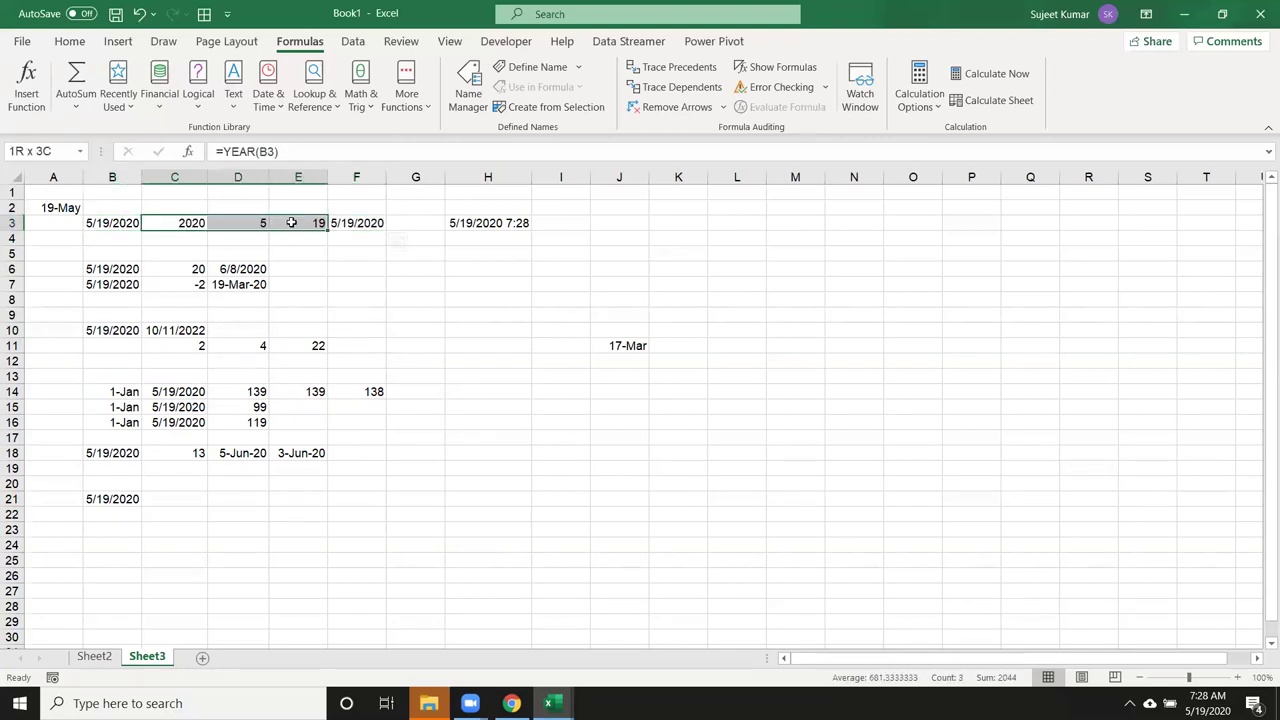
# Step: Enter =TEXT(B21,"MMM") in C21 to show the month name
pyautogui.click(171, 500)
pyautogui.write('=')
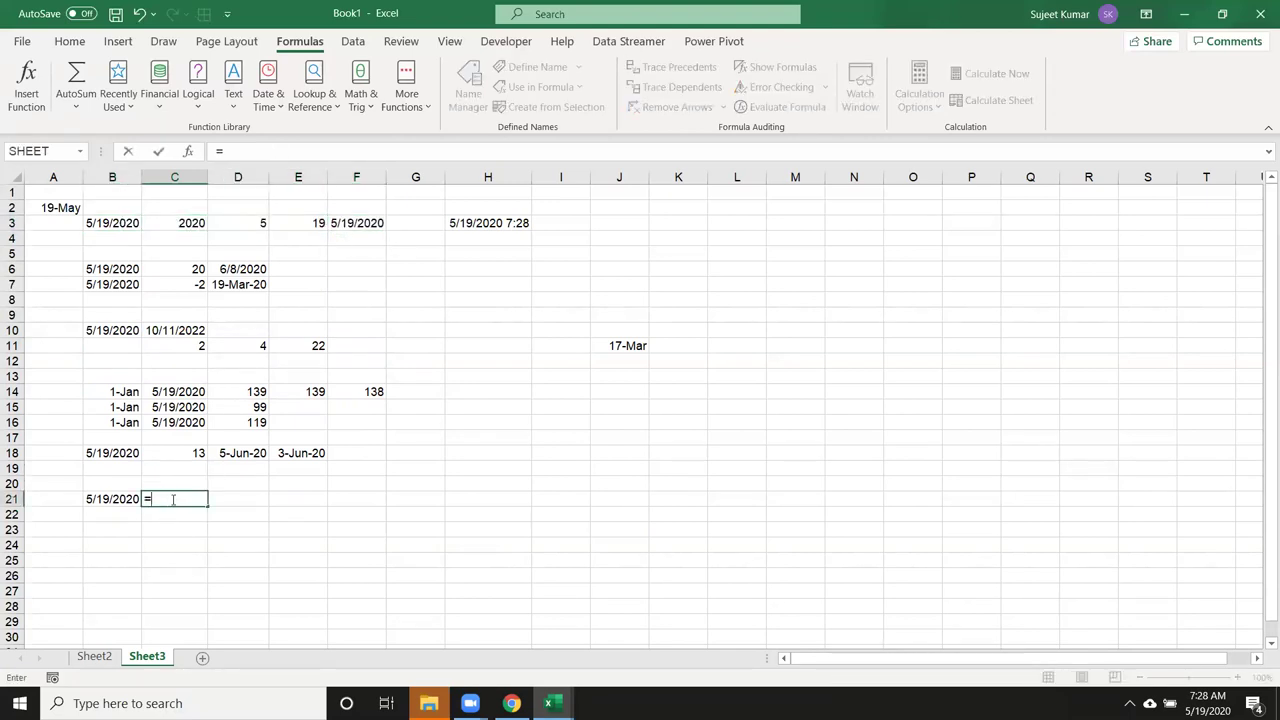
pyautogui.write('te')
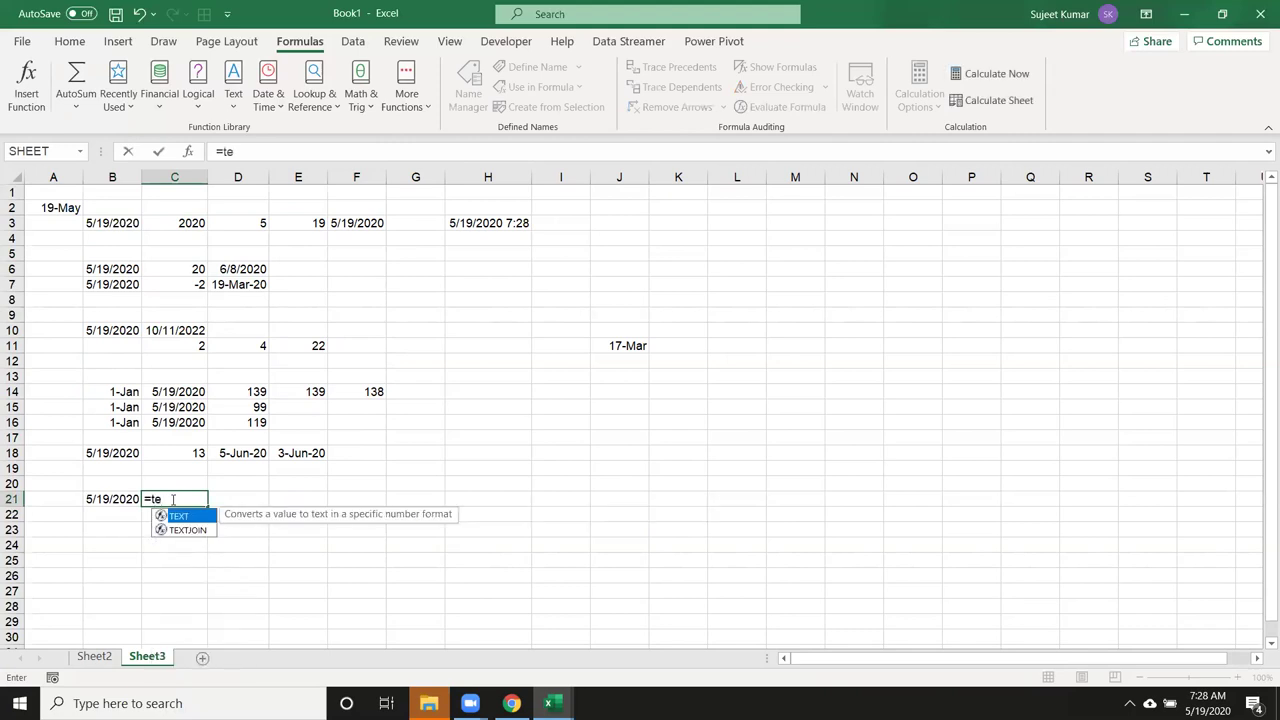
pyautogui.press('Tab')
pyautogui.press('Left')
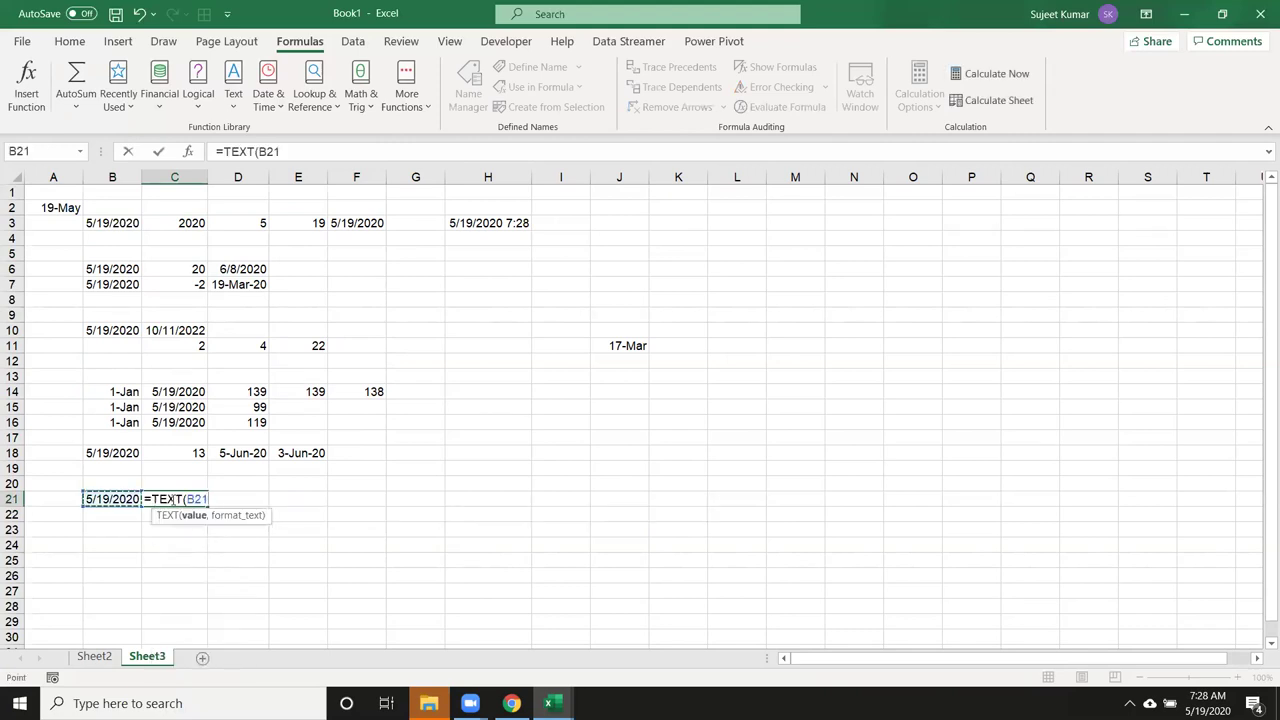
pyautogui.write(',"')
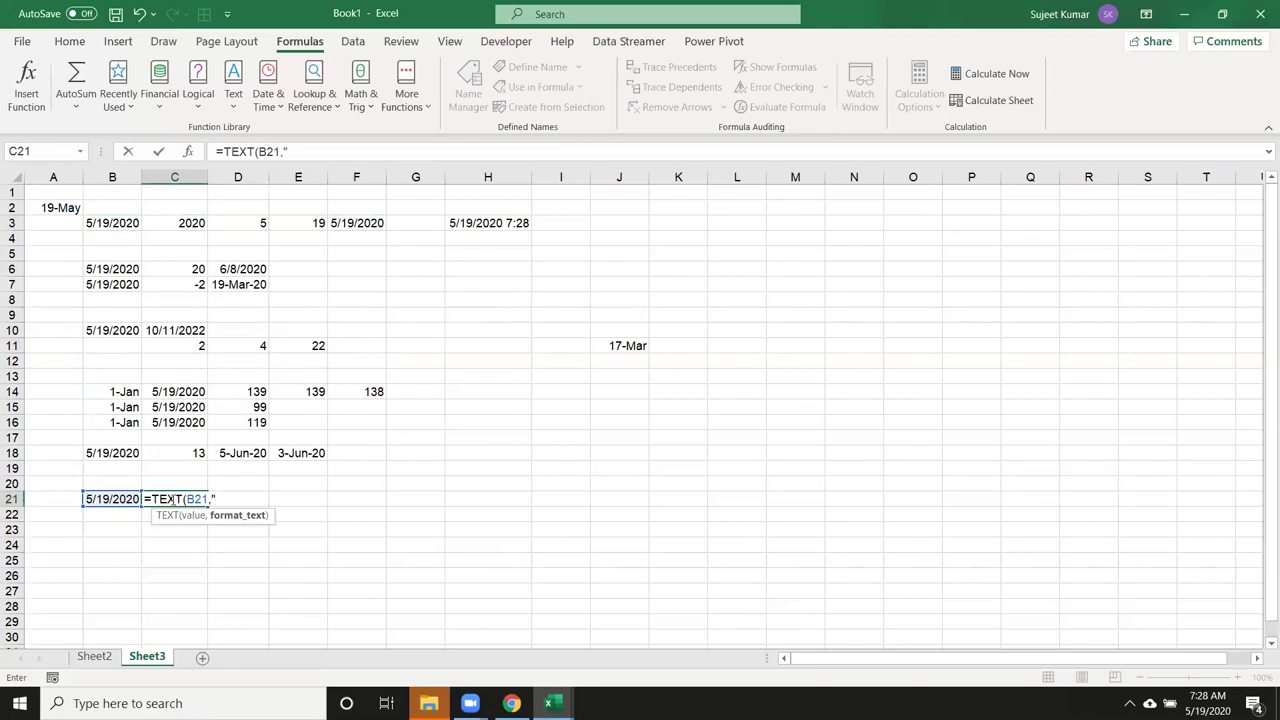
pyautogui.write('MMM"')
pyautogui.press('Return')
# Step: Extend C21's format code to "MMM-yy" so it displays May-20
pyautogui.click(173, 499)
pyautogui.doubleClick(173, 499)
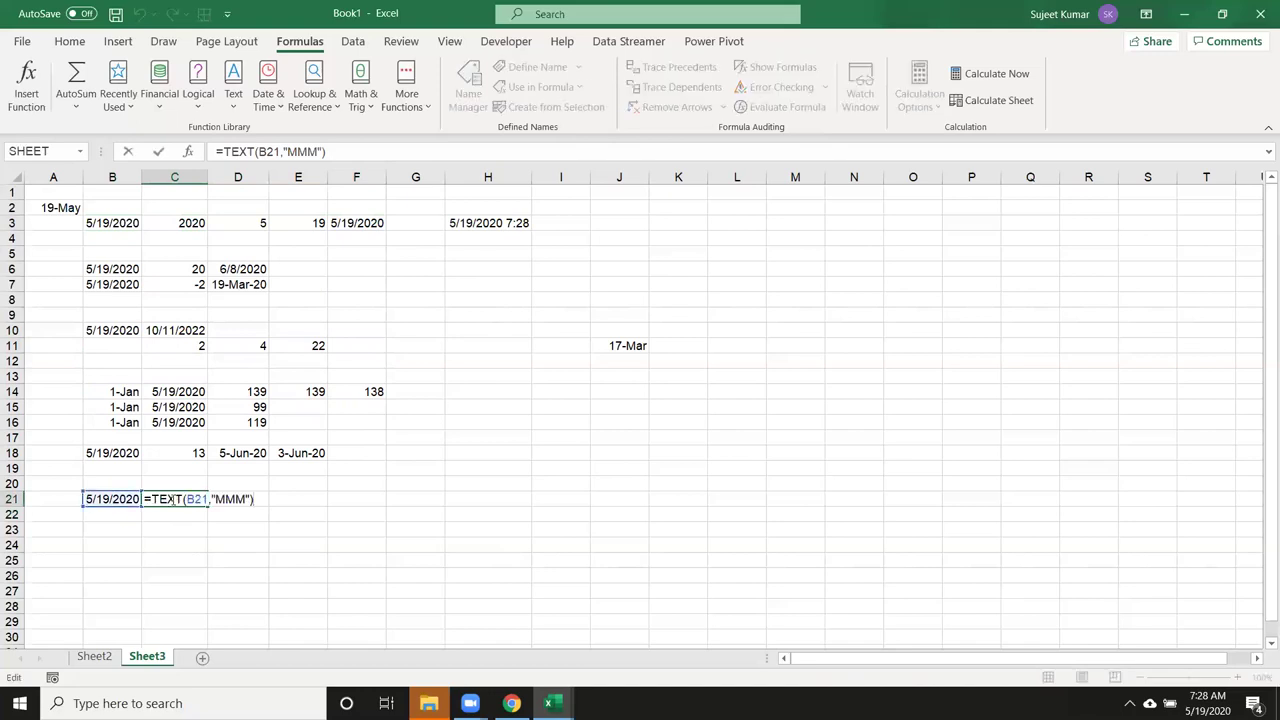
pyautogui.press('Left')
pyautogui.press('Left')
pyautogui.write('-')
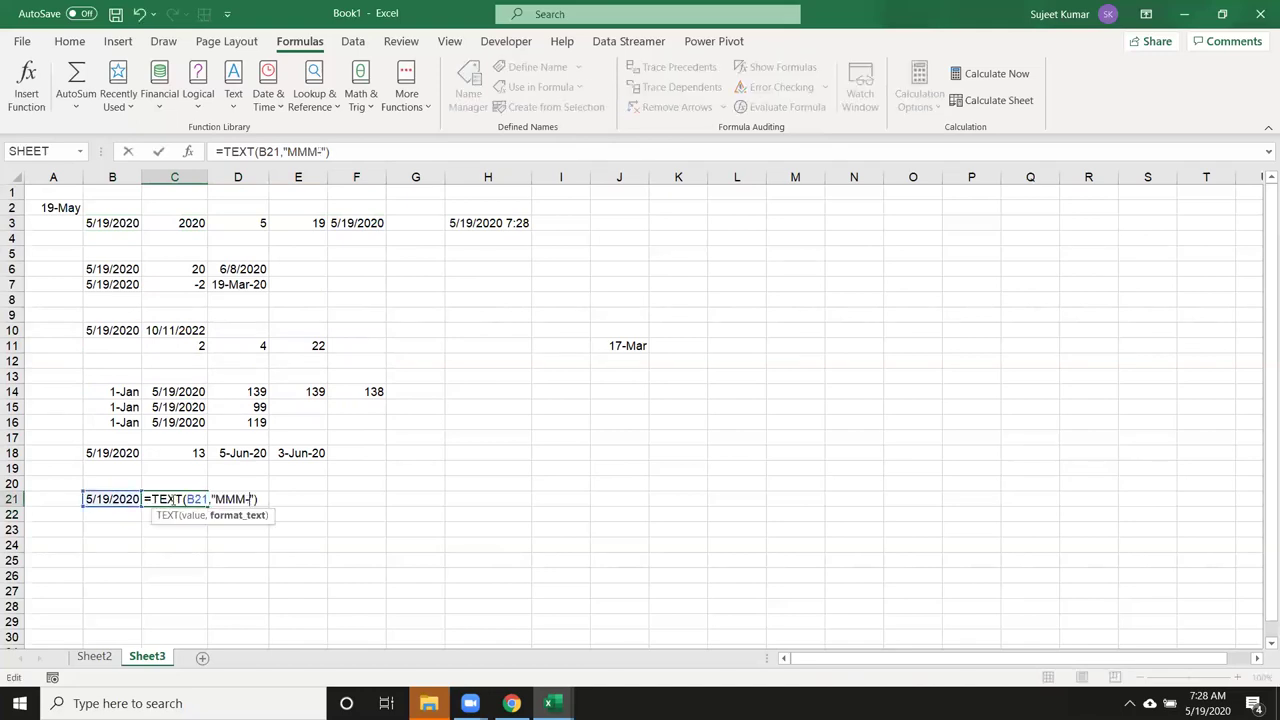
pyautogui.write('yy')
pyautogui.press('Return')
pyautogui.click(174, 499)
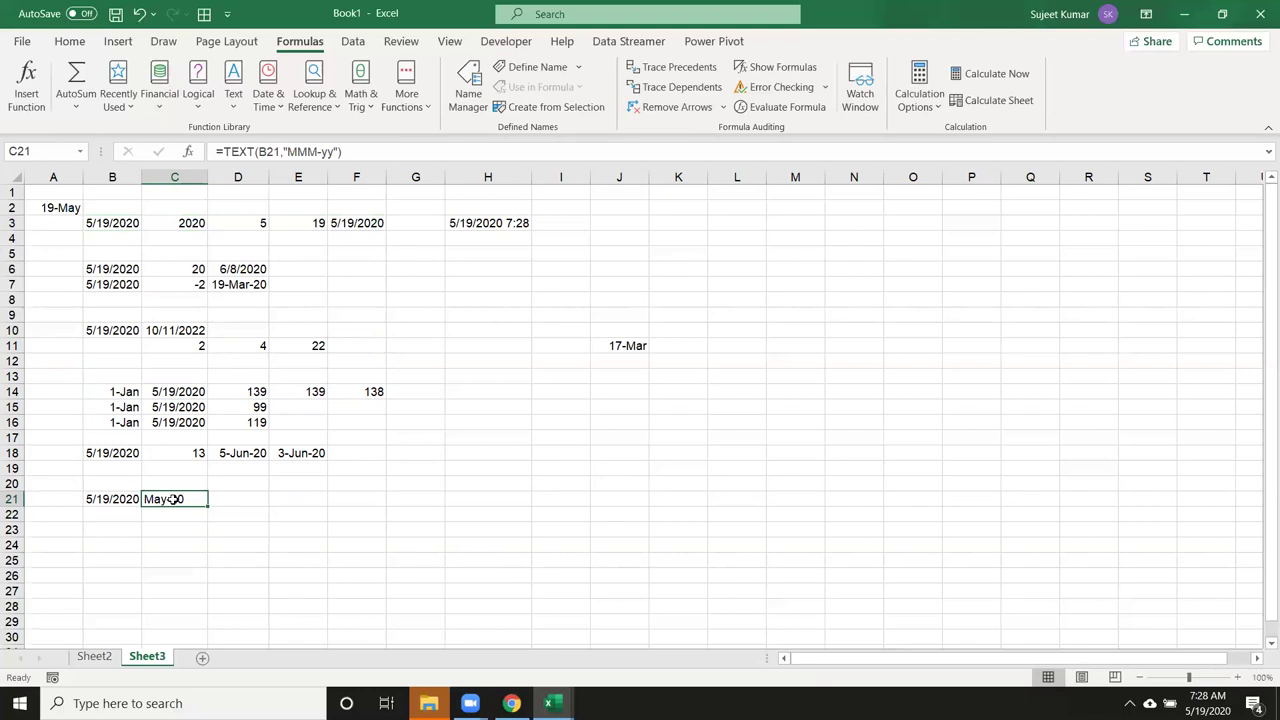
pyautogui.doubleClick(174, 499)
pyautogui.press('Left')
pyautogui.press('Left')
pyautogui.press('Left')
pyautogui.press('Left')
pyautogui.press('Left')
pyautogui.press('Left')
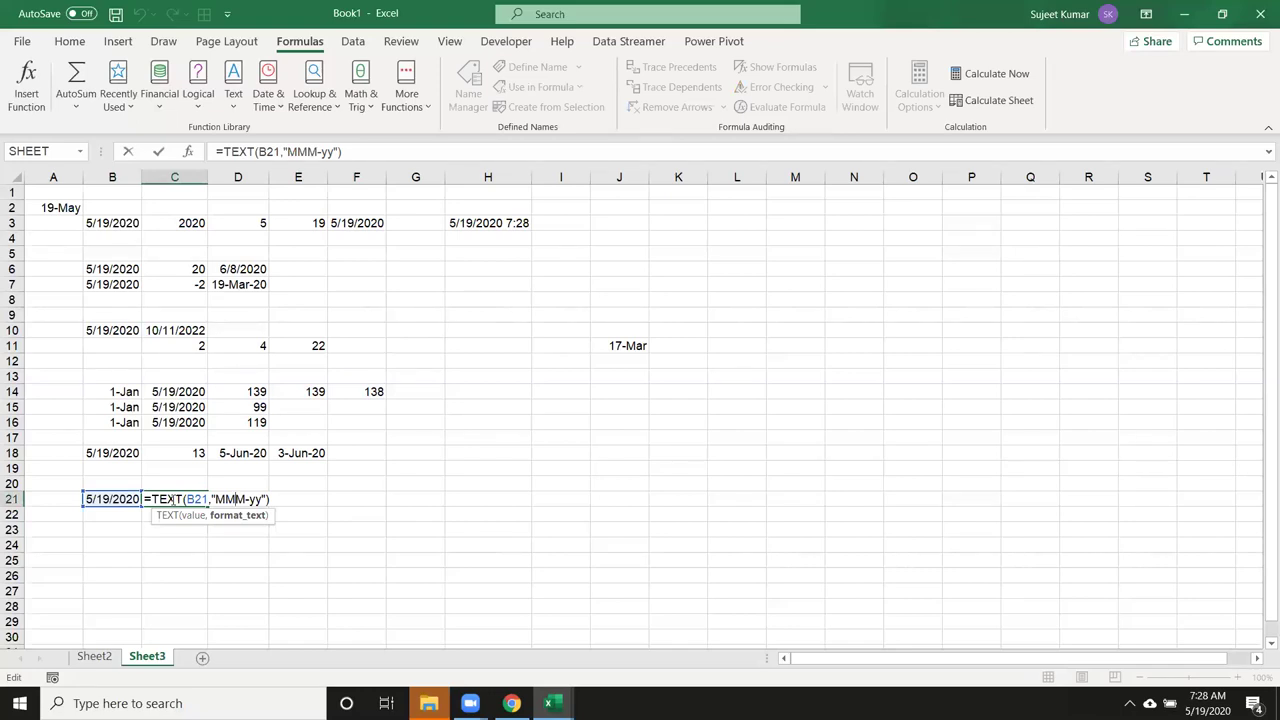
pyautogui.press('Return')
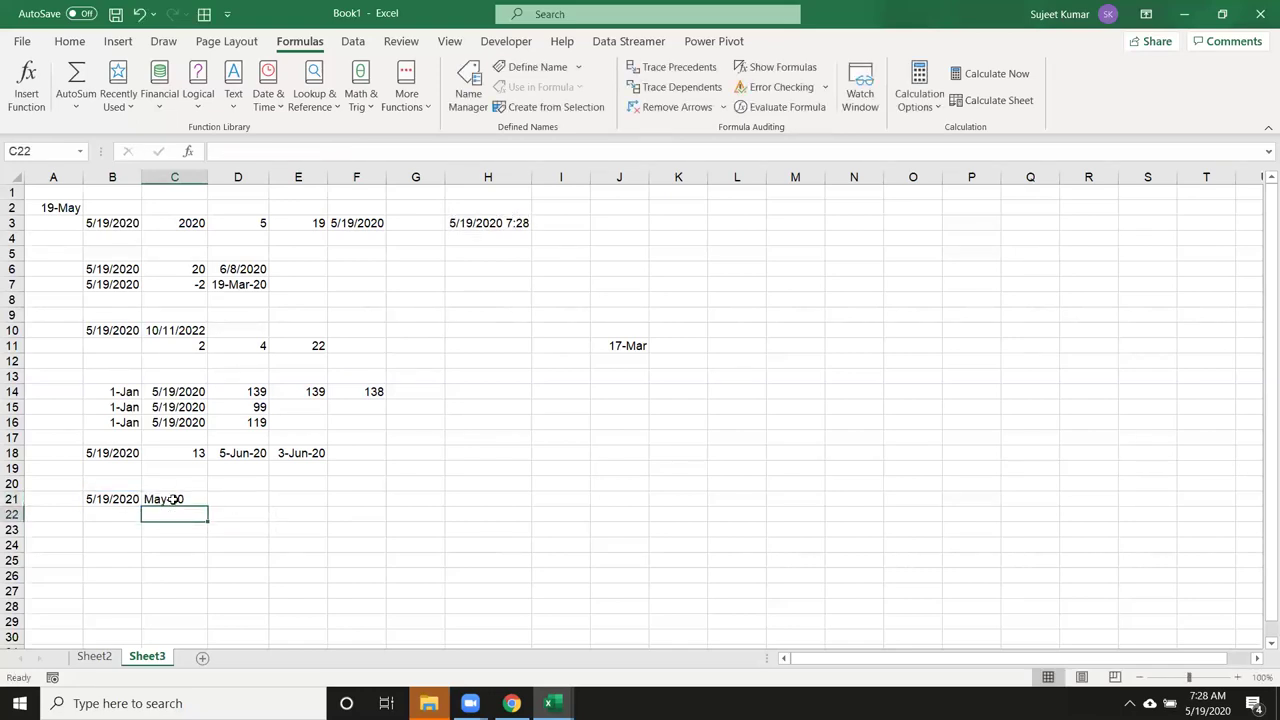
# Step: Put today's date, 5/19/2020, in B23
pyautogui.press('Left')
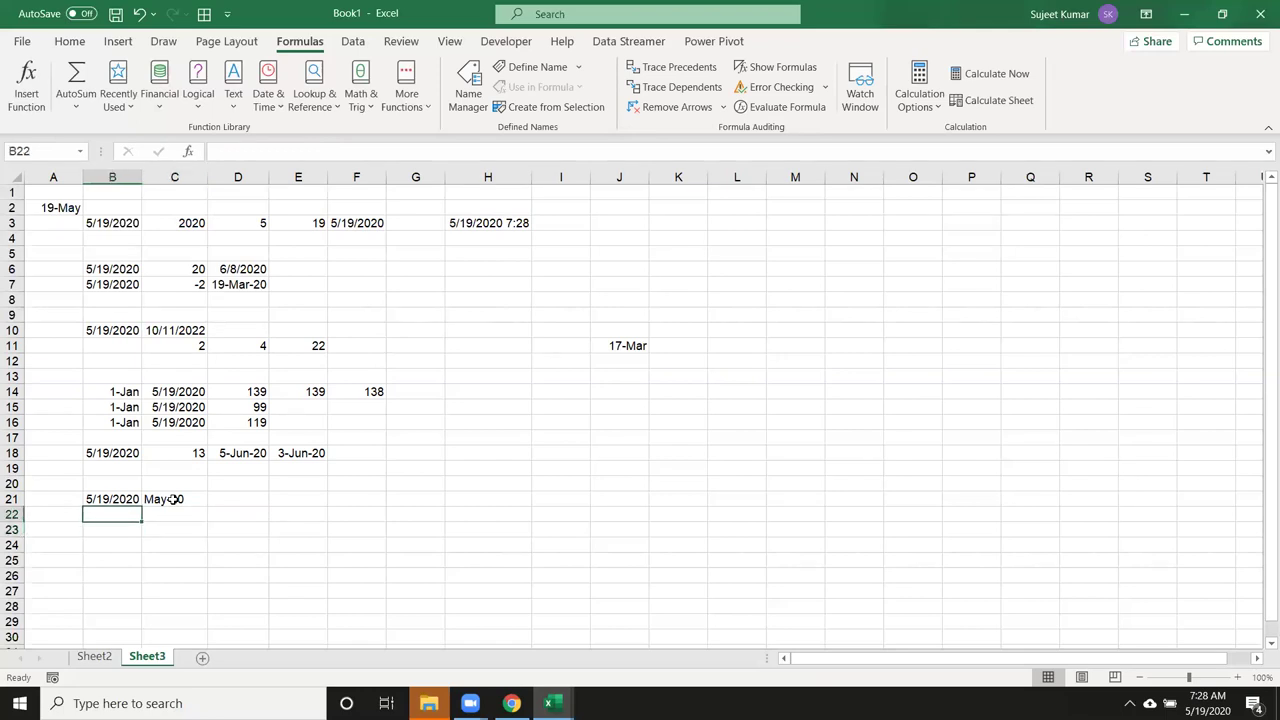
pyautogui.press('Down')
pyautogui.hotkey('ctrl', ';')
pyautogui.press('Return')
pyautogui.press('Up')
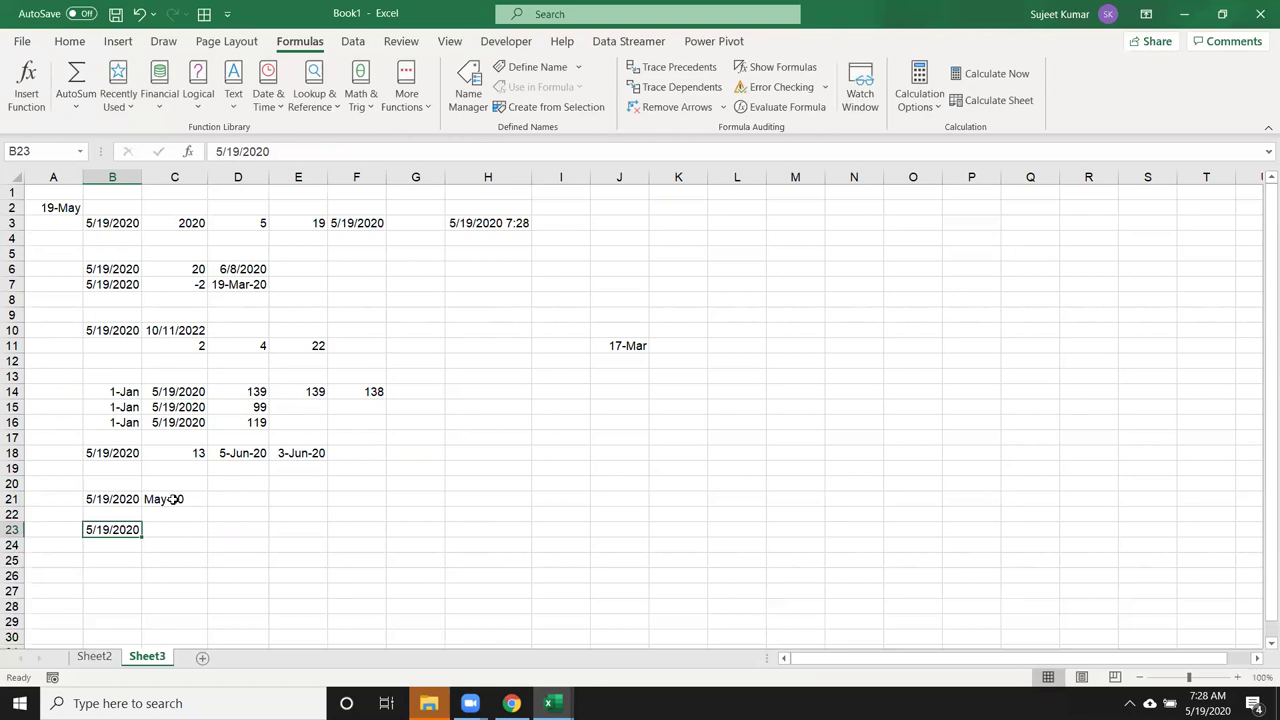
pyautogui.press('Right')
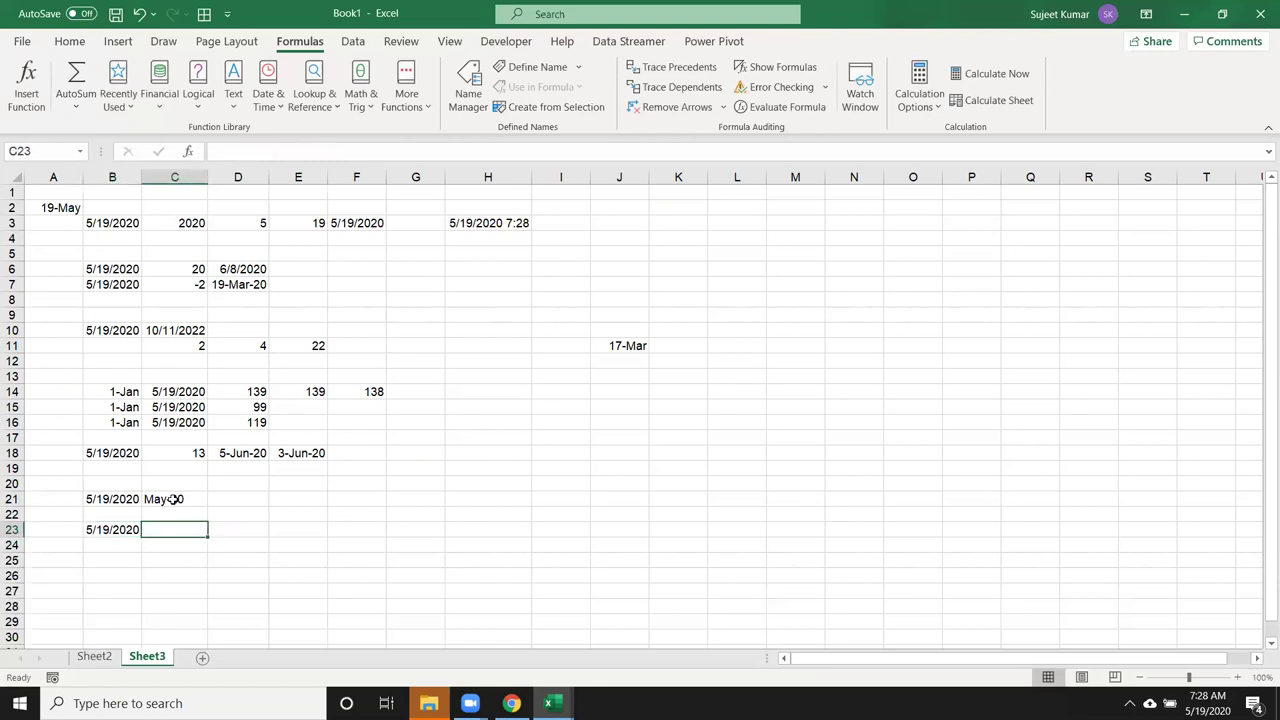
pyautogui.press('Left')
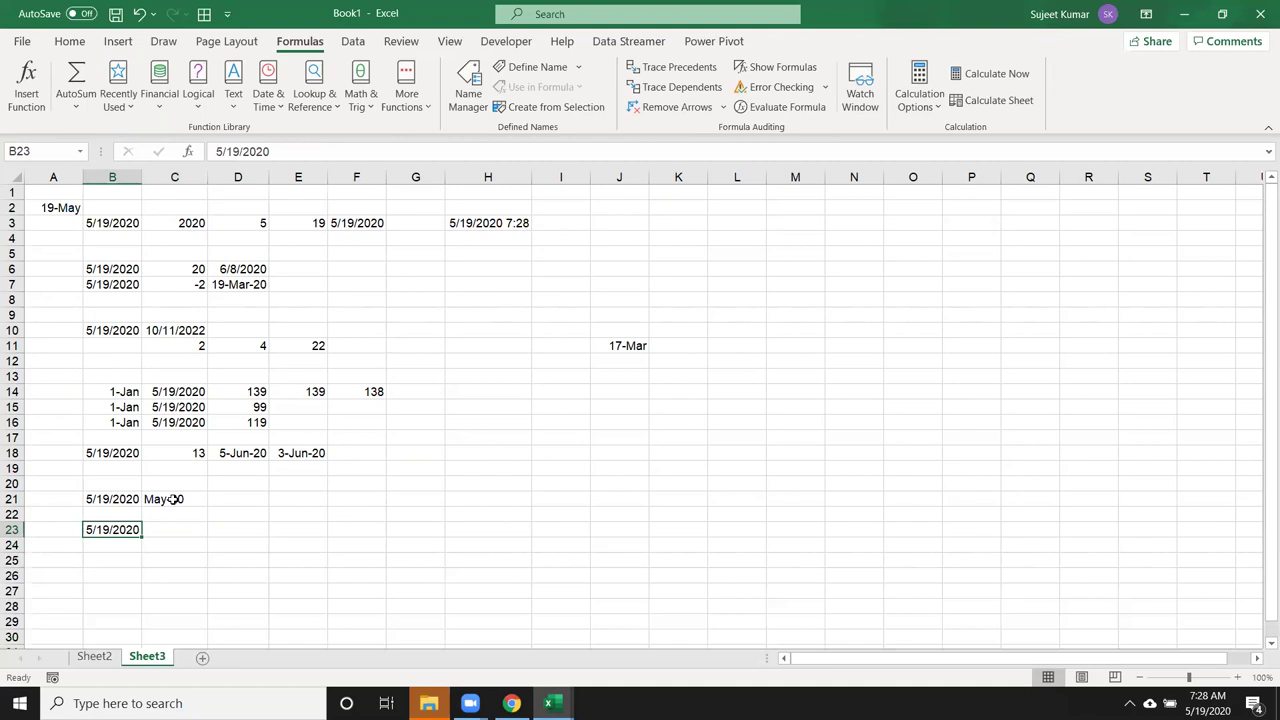
pyautogui.press('Right')
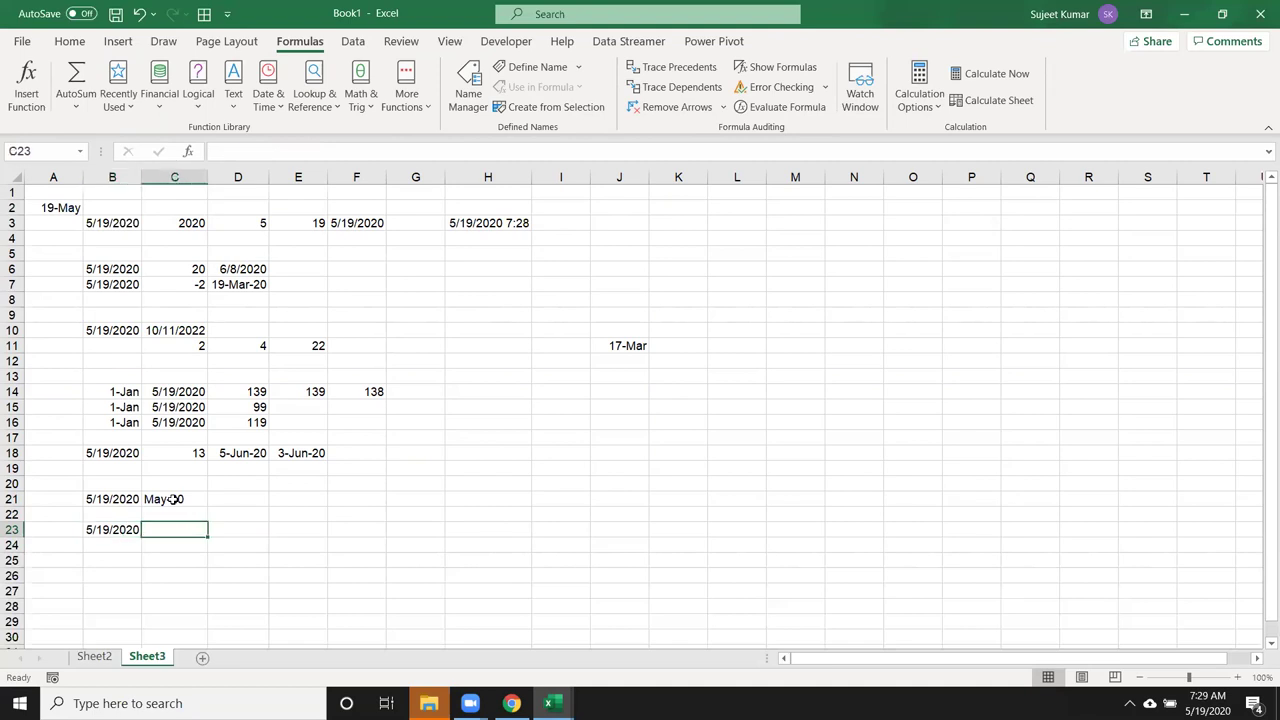
# Step: Enter =EOMONTH(B23,0) in C23 and format it as a date, showing 31-May-20
pyautogui.write('=eo')
pyautogui.press('Tab')
pyautogui.press('Left')
pyautogui.write(',0')
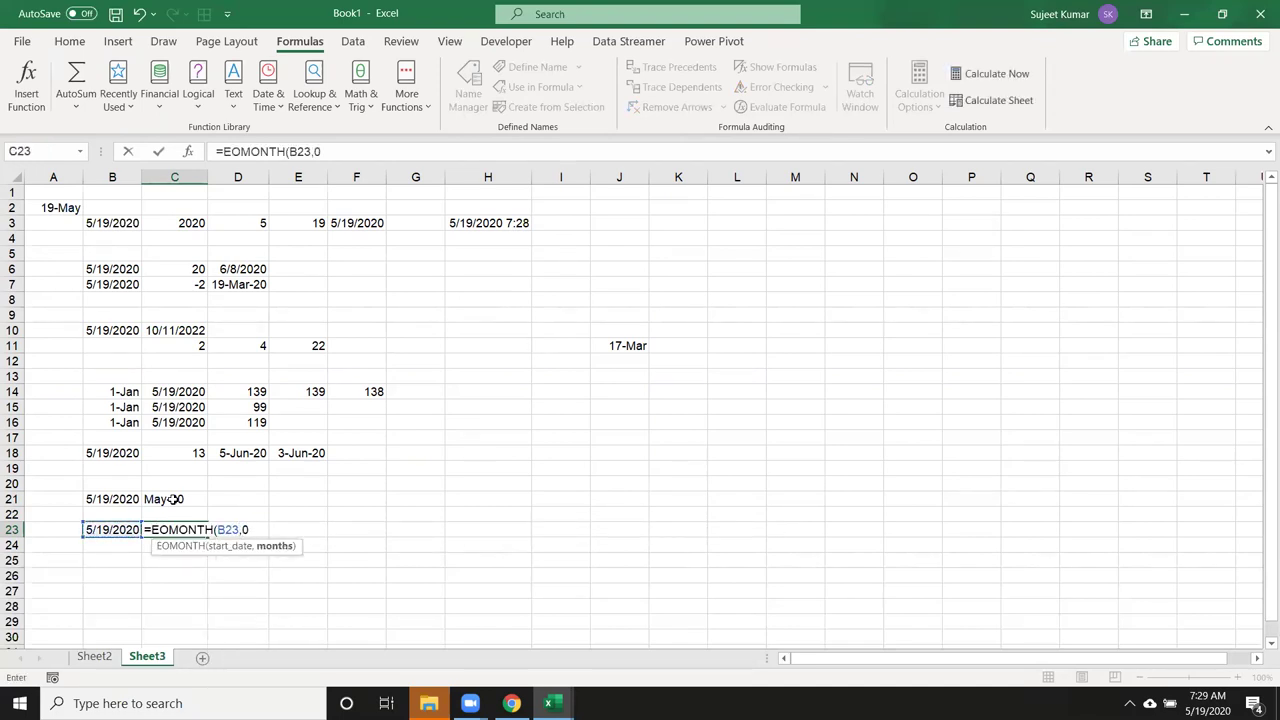
pyautogui.write(')')
pyautogui.press('Return')
pyautogui.press('Up')
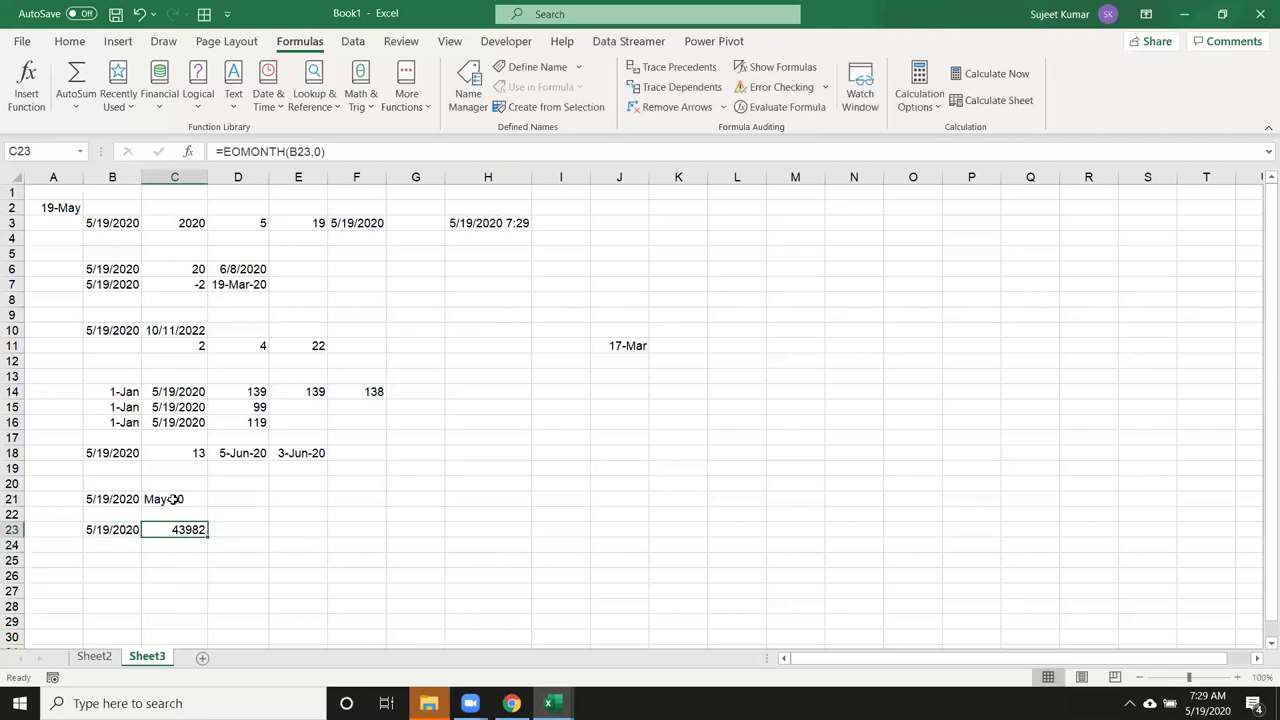
pyautogui.press('F2')
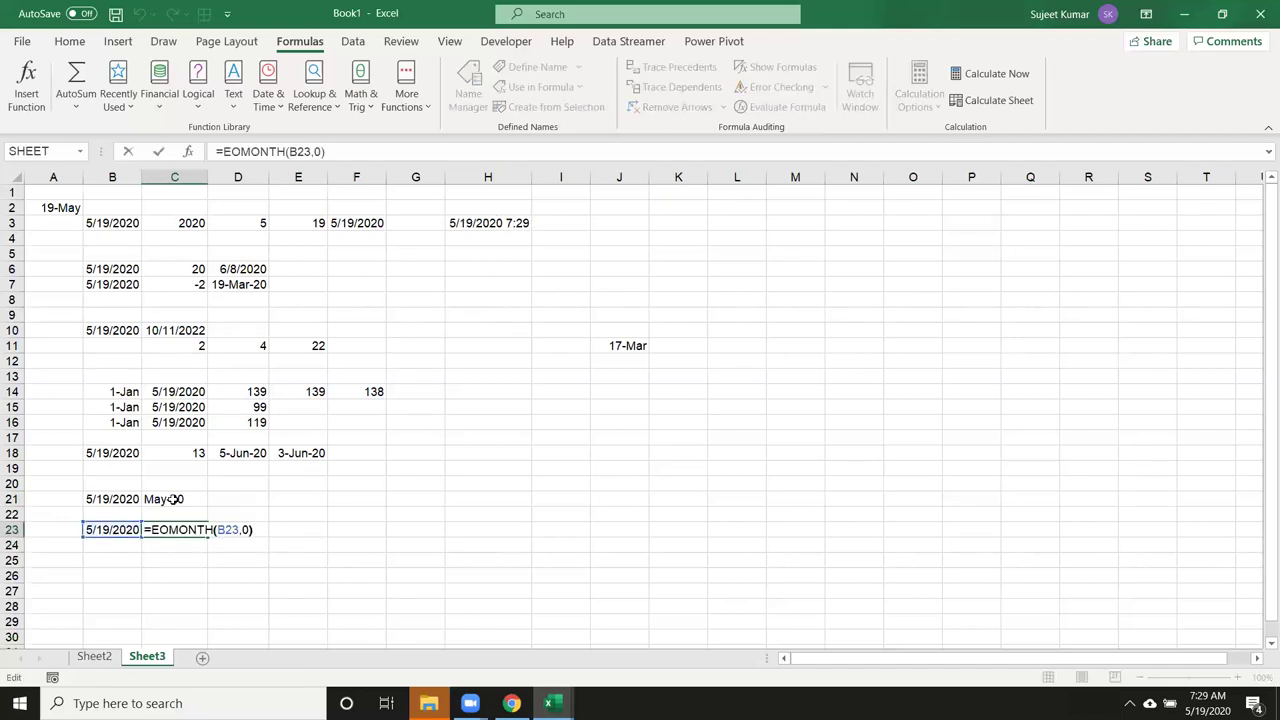
pyautogui.press('Left')
pyautogui.press('Escape')
pyautogui.hotkey('ctrl', 'shift', '3')
# Step: Change the EOMONTH months argument to 1 so C23 shows 30-Jun-20
pyautogui.press('F2')
pyautogui.press('Left')
pyautogui.press('BackSpace')
pyautogui.write('1')
pyautogui.press('Return')
pyautogui.press('Up')
# Step: Change the months argument to -1 so C23 shows 30-Apr-20
pyautogui.press('F2')
pyautogui.press('Left')
pyautogui.press('Left')
pyautogui.write('-')
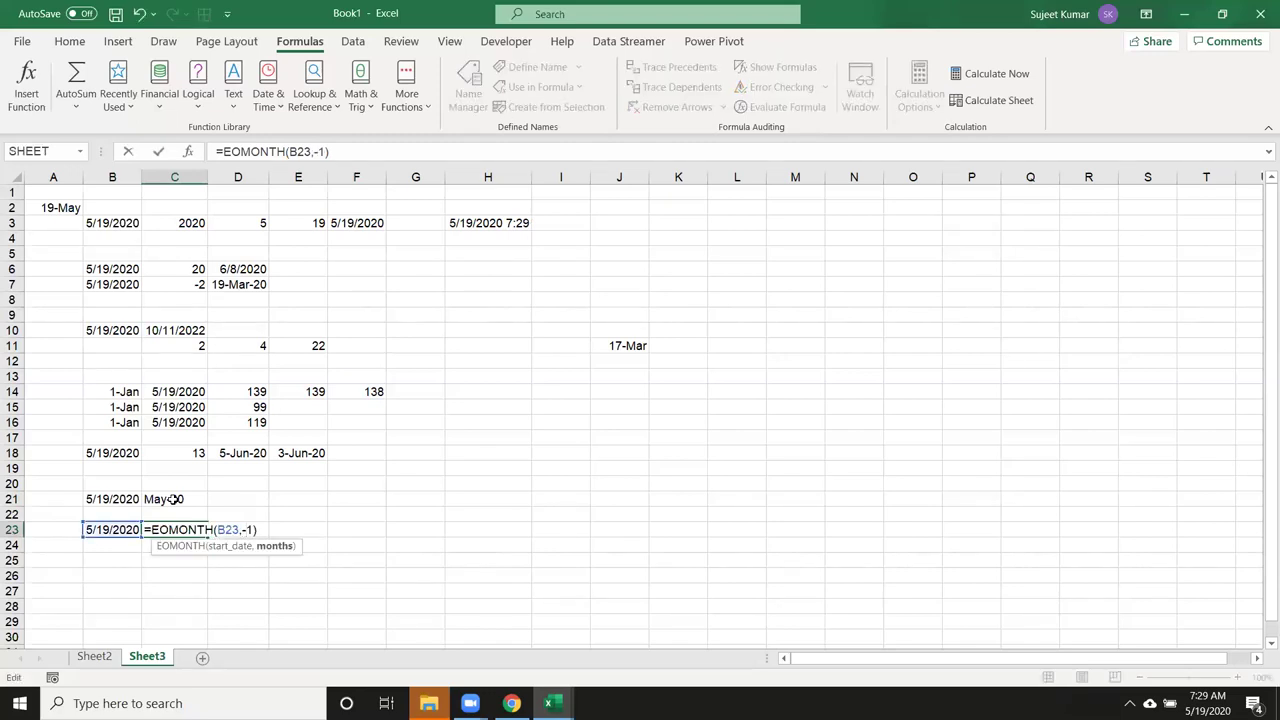
pyautogui.press('Return')
pyautogui.press('Up')
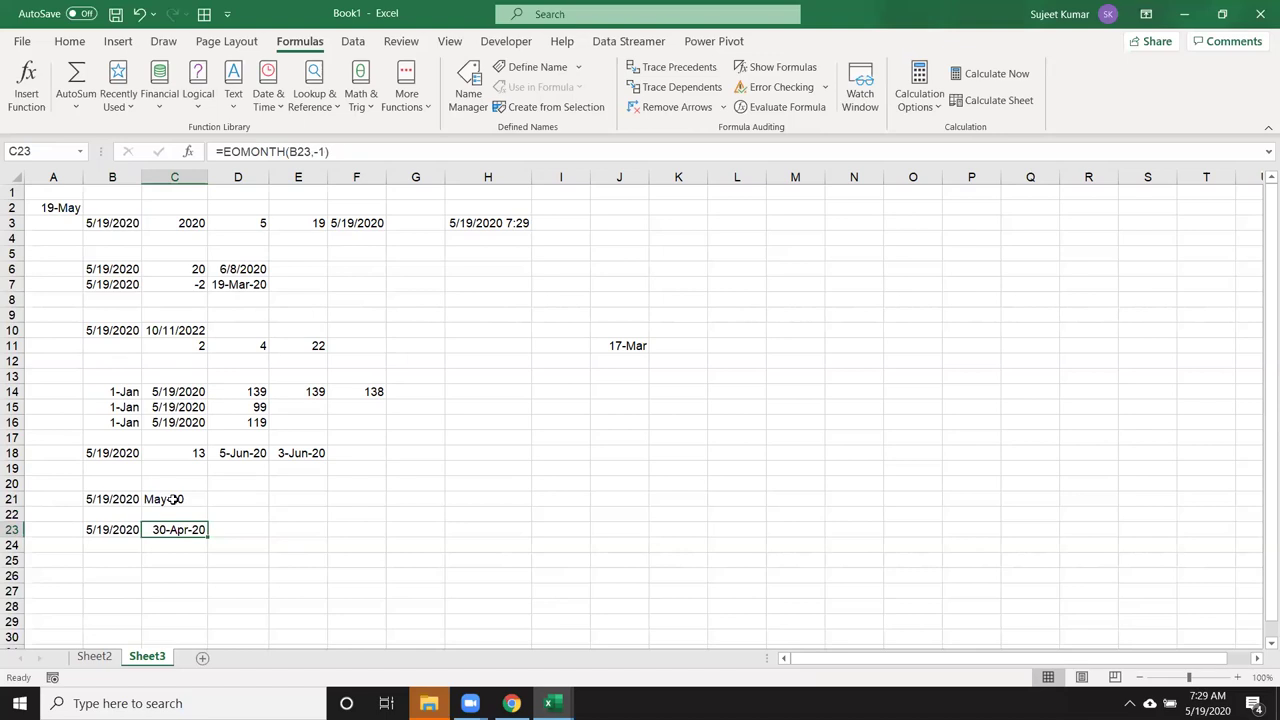
pyautogui.press('F2')
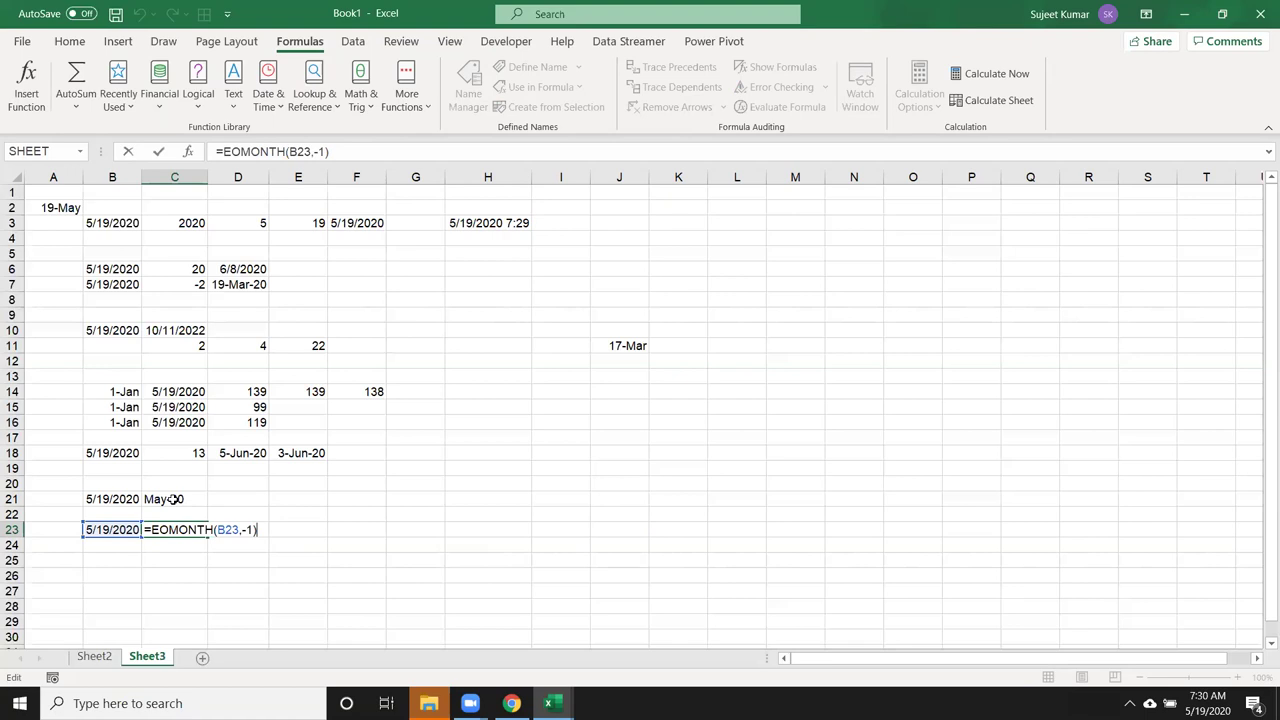
pyautogui.hotkey('ctrl', 'Return')
# Step: Type the headings Start in B28 and End in C28
pyautogui.scroll(-4, 271, 400)
pyautogui.scroll(-3, 269, 394)
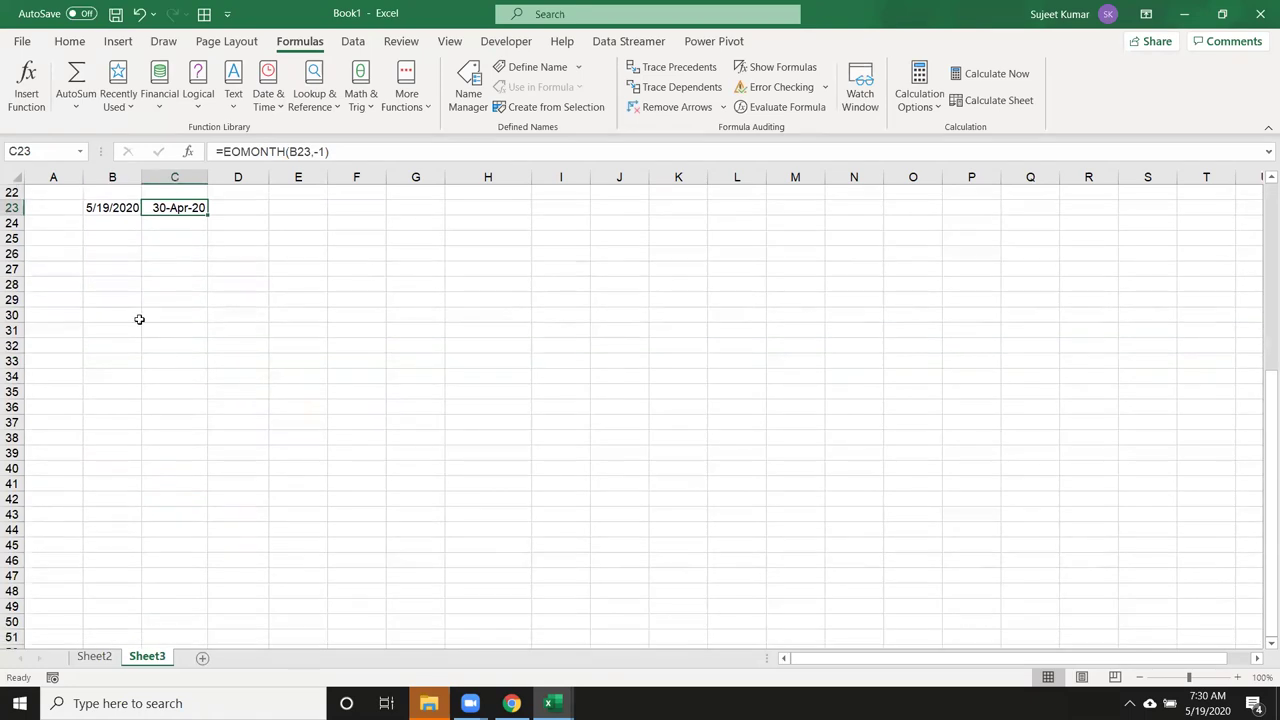
pyautogui.click(101, 280)
pyautogui.write('Start')
pyautogui.press('Tab')
pyautogui.write('End')
pyautogui.press('Return')
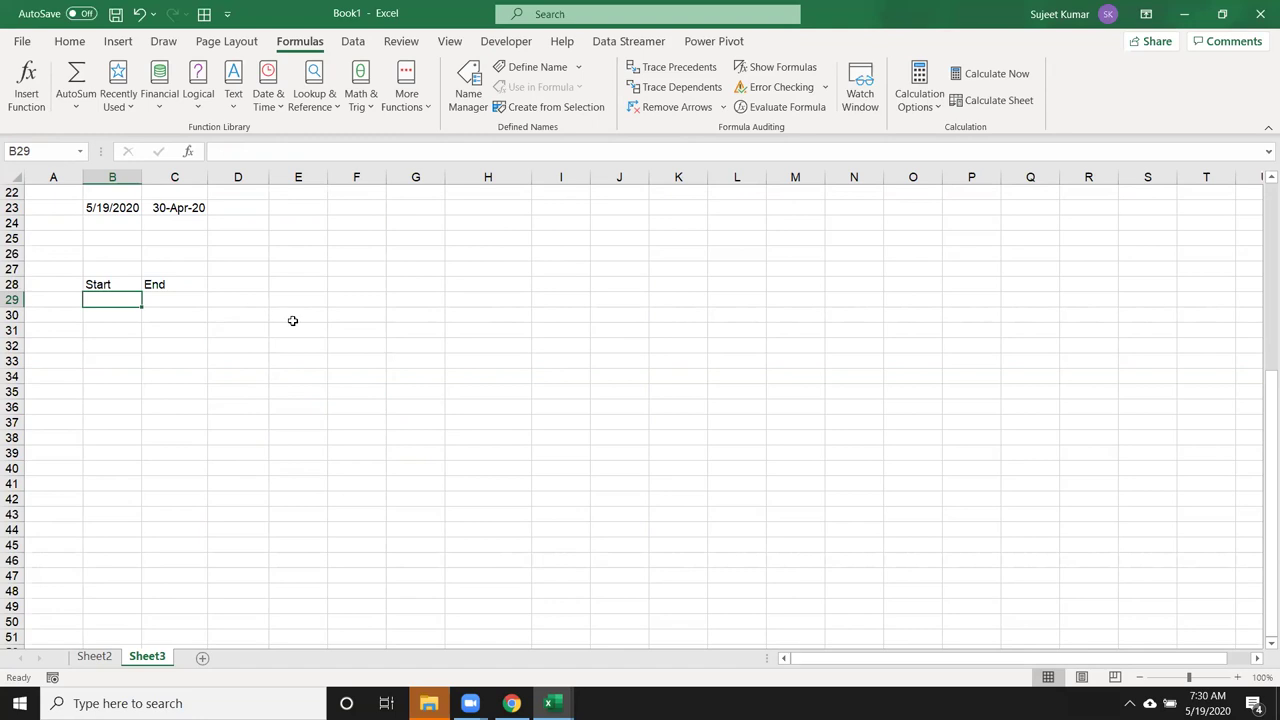
# Step: Enter =EOMONTH(TODAY(),-1) in B29 and format it as a date, showing 30-Apr-20
pyautogui.write('=eo')
pyautogui.press('Tab')
pyautogui.write('toda')
pyautogui.press('Tab')
pyautogui.write(')')
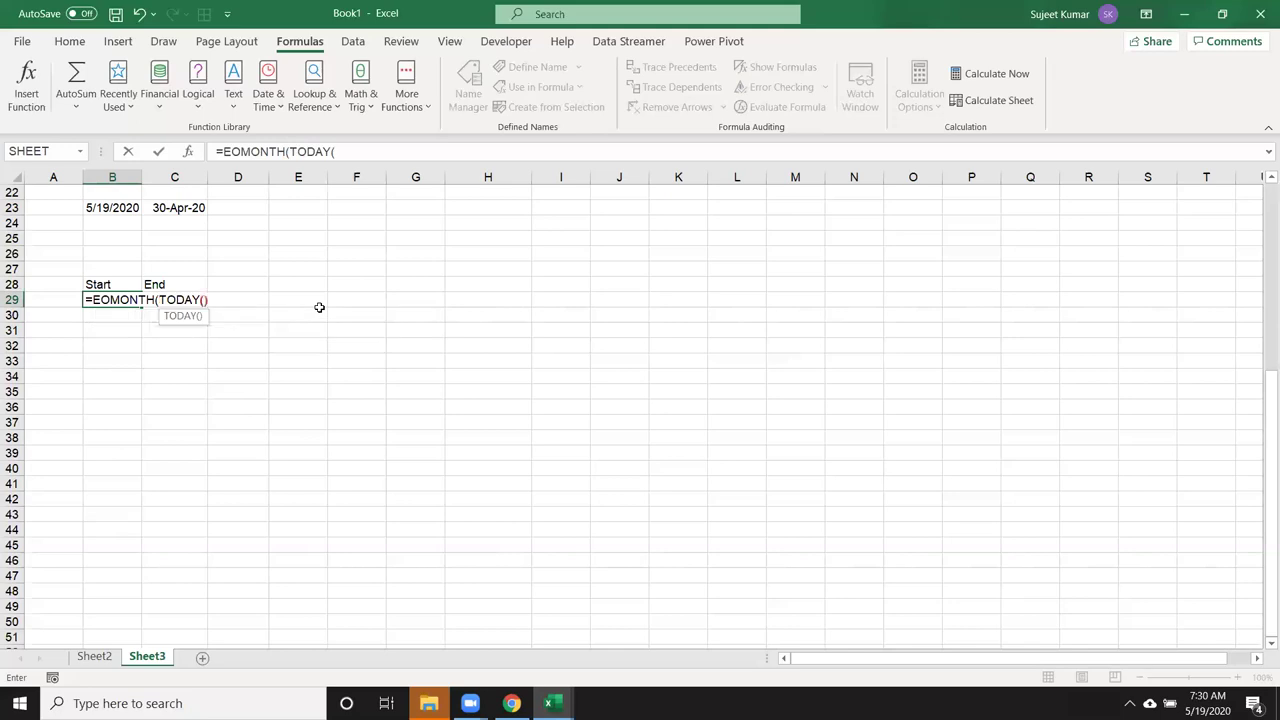
pyautogui.write(',0')
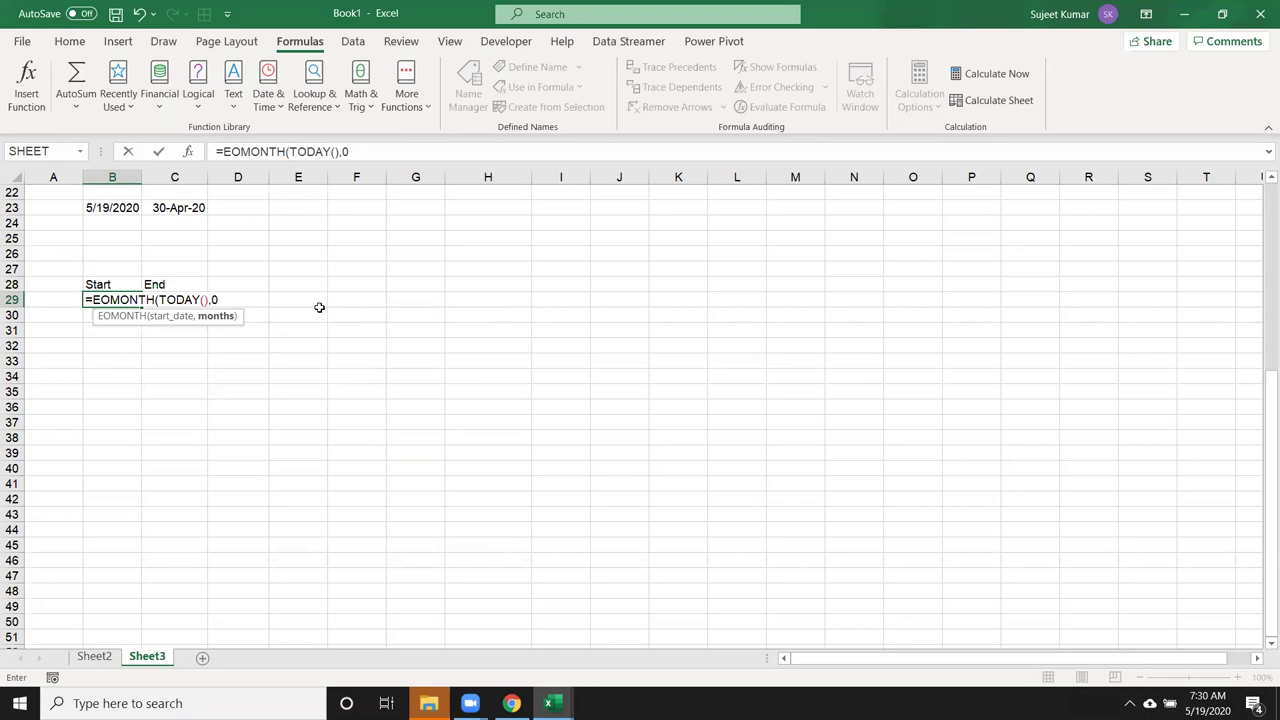
pyautogui.press('BackSpace')
pyautogui.write('-1)')
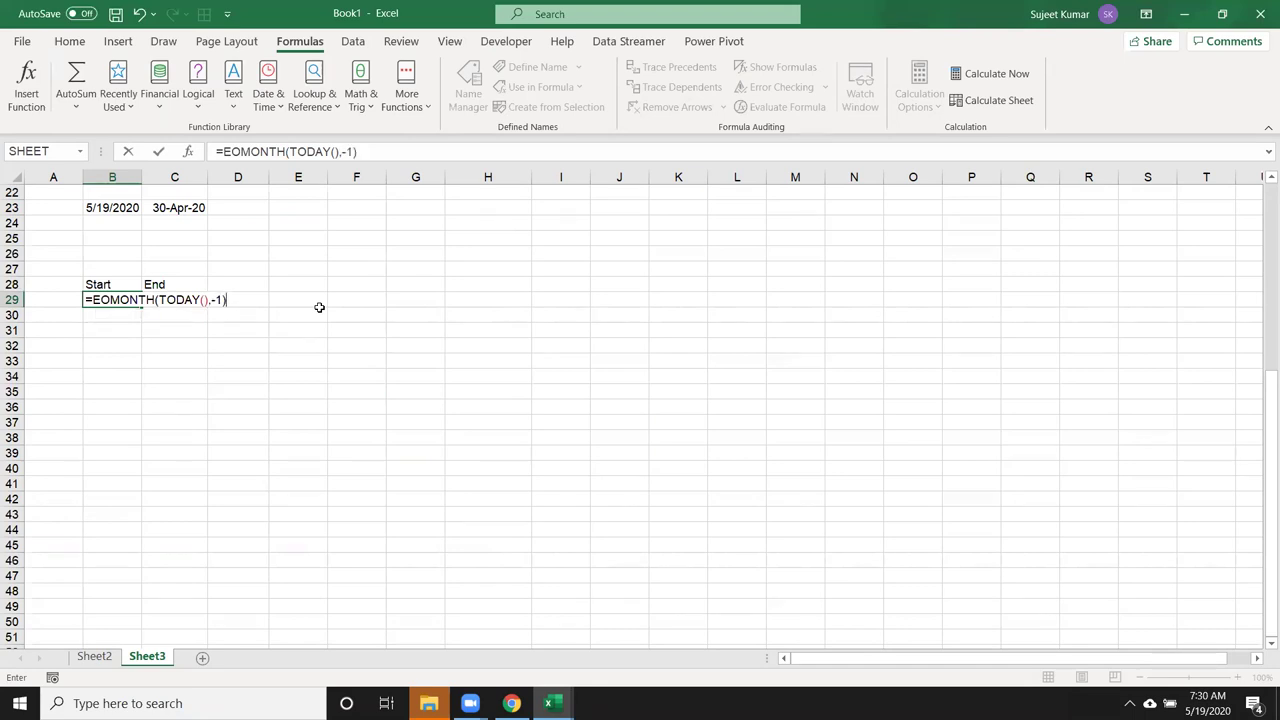
pyautogui.press('Return')
pyautogui.press('Up')
pyautogui.hotkey('ctrl', 'shift', '3')
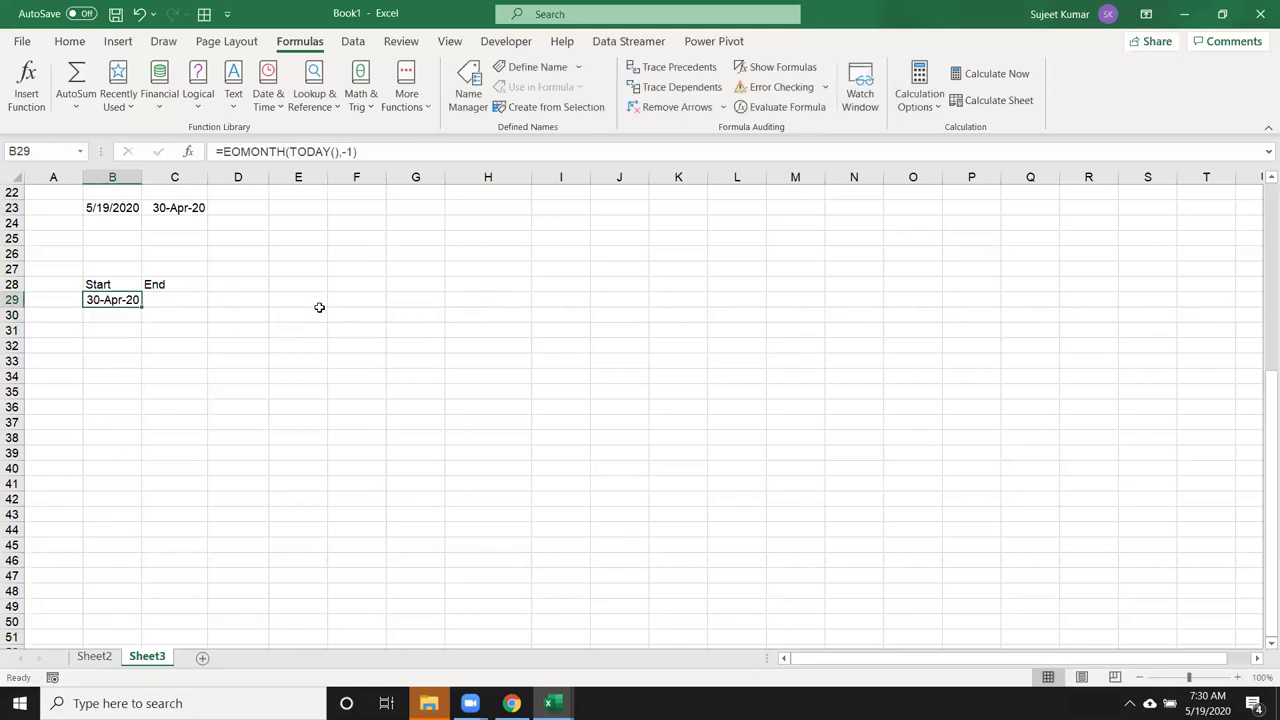
# Step: Append +1 to B29's formula so Start shows 1-May-20
pyautogui.click(421, 155)
pyautogui.write('+1')
pyautogui.press('Return')
pyautogui.press('Up')
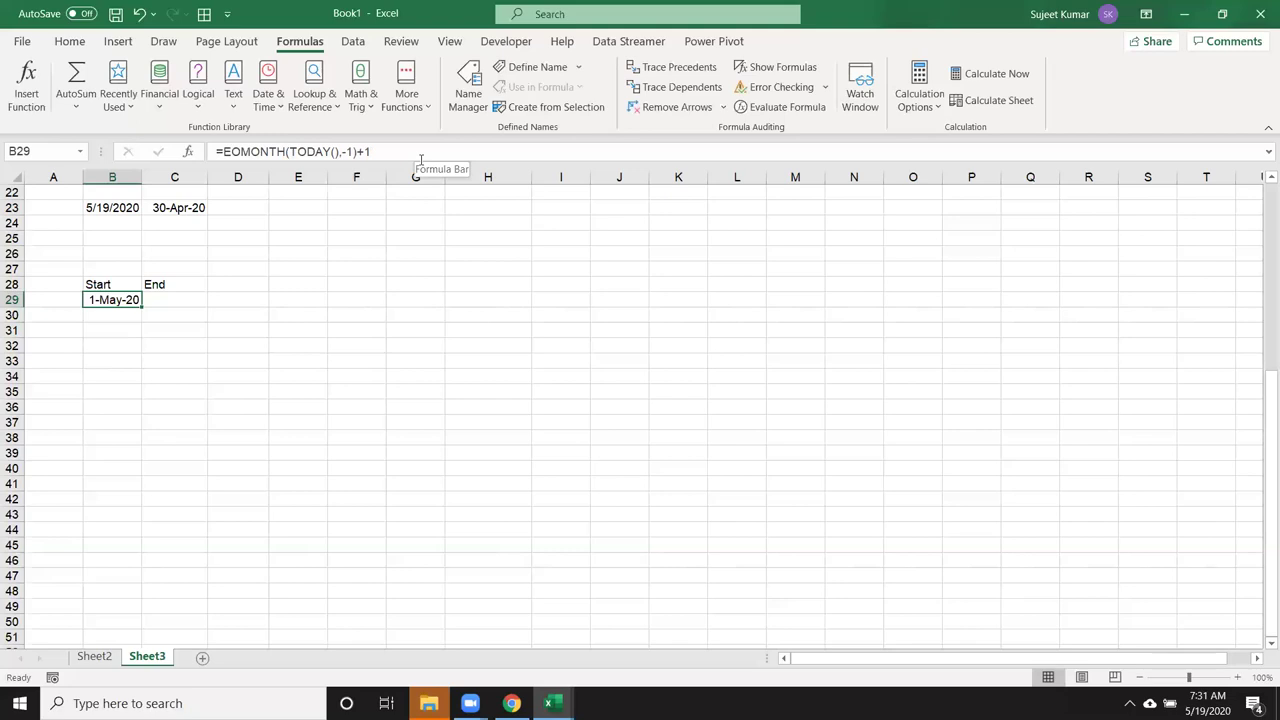
# Step: Enter =EOMONTH(B29,0) in C29 and format it as a date, showing 31-May-20
pyautogui.press('Right')
pyautogui.write('=eo')
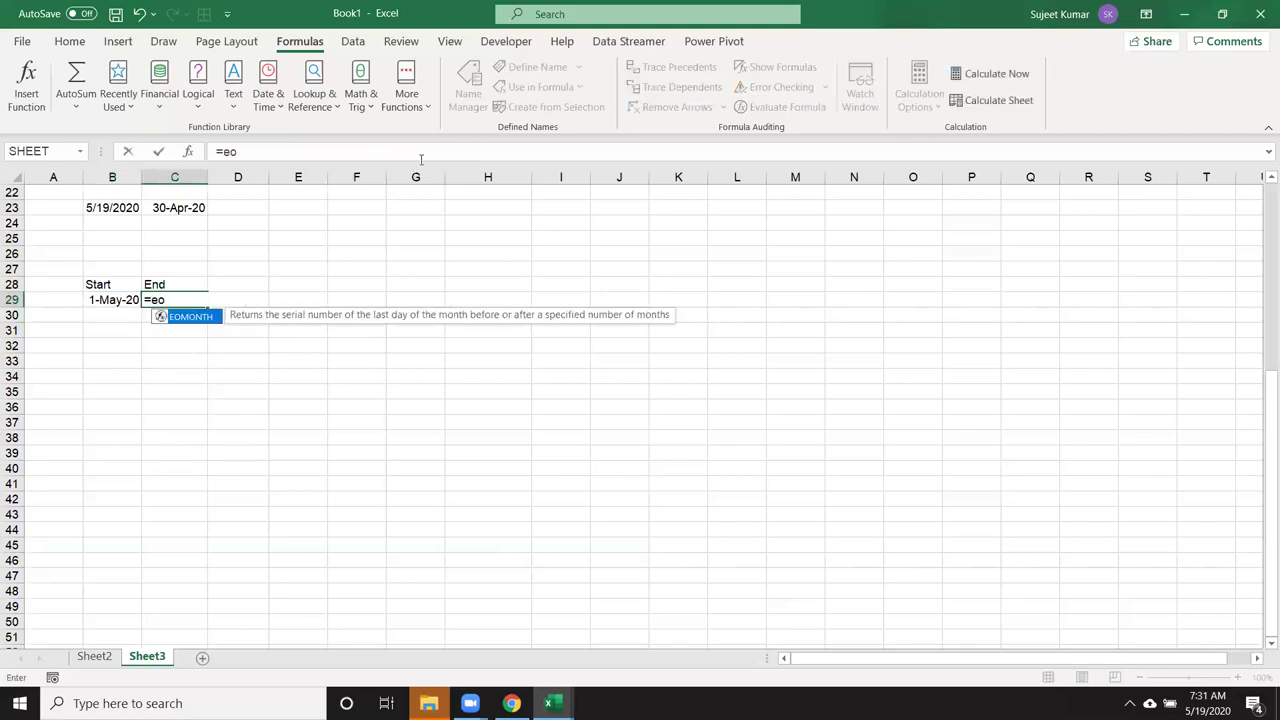
pyautogui.press('Tab')
pyautogui.press('Left')
pyautogui.write(',0')
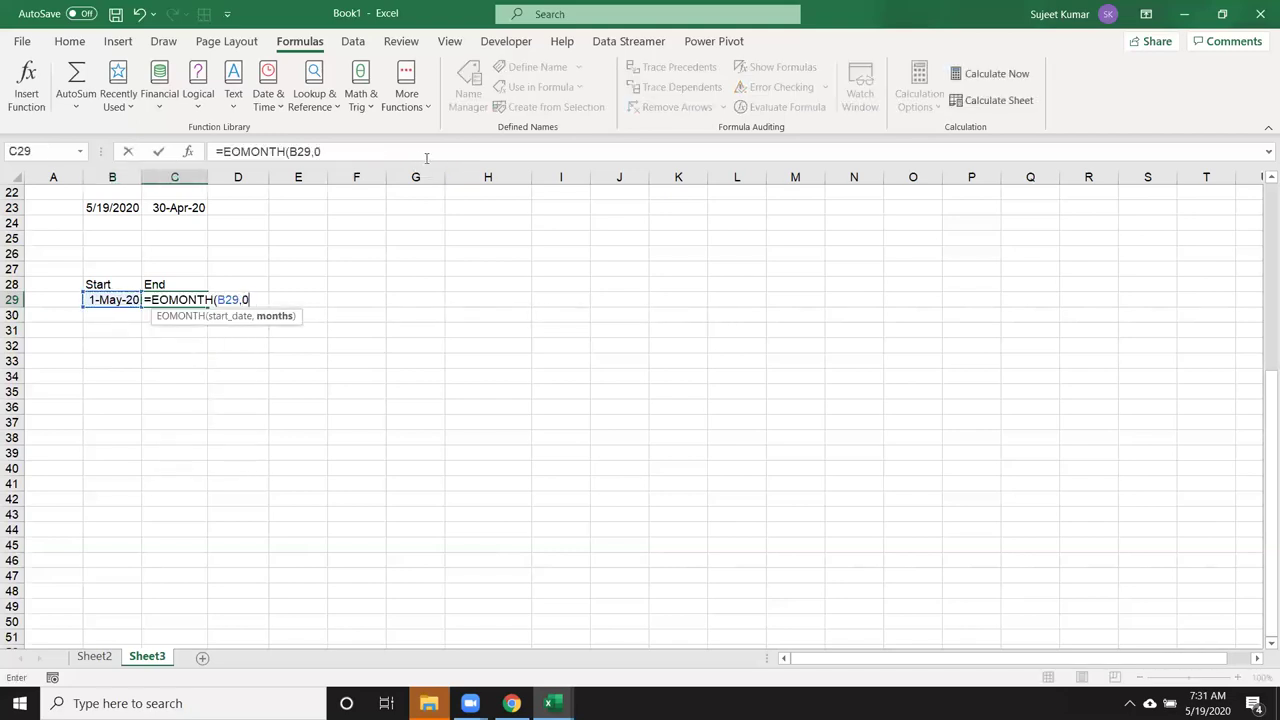
pyautogui.press('Return')
pyautogui.press('Up')
pyautogui.hotkey('ctrl', 'shift', '3')
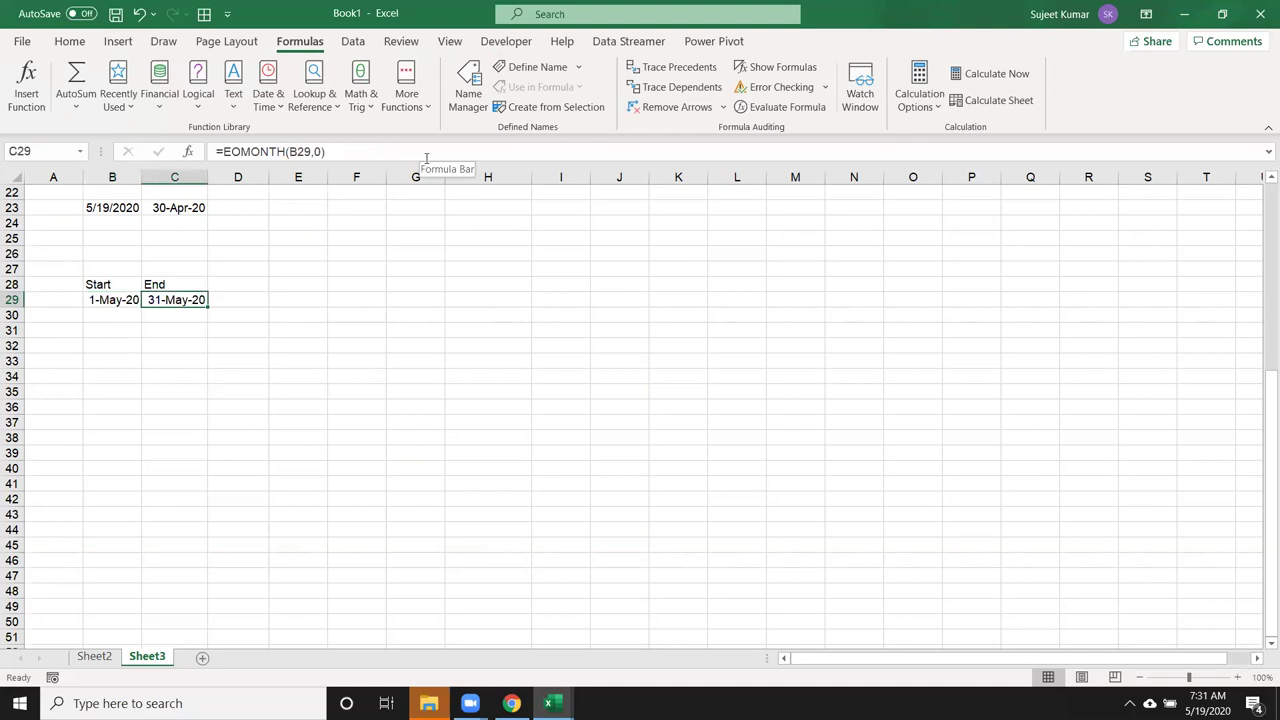
pyautogui.press('Left')
pyautogui.press('Right')
pyautogui.press('Left')
pyautogui.press('Right')
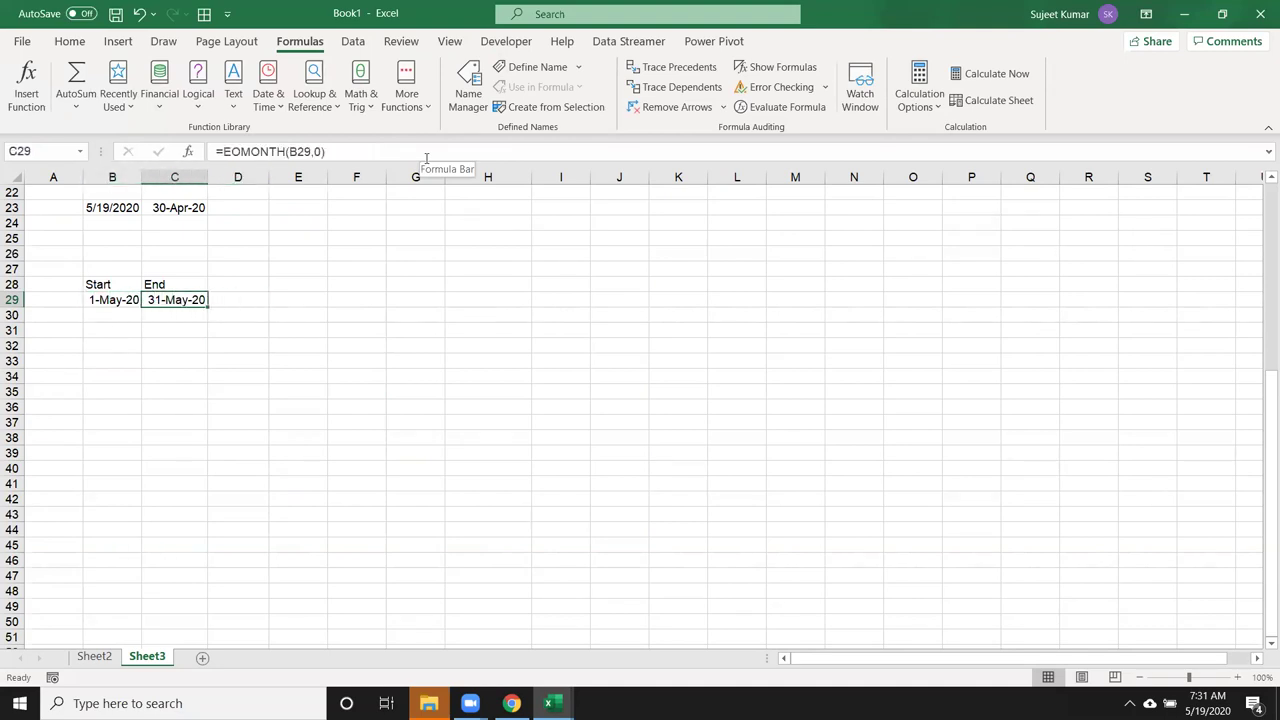